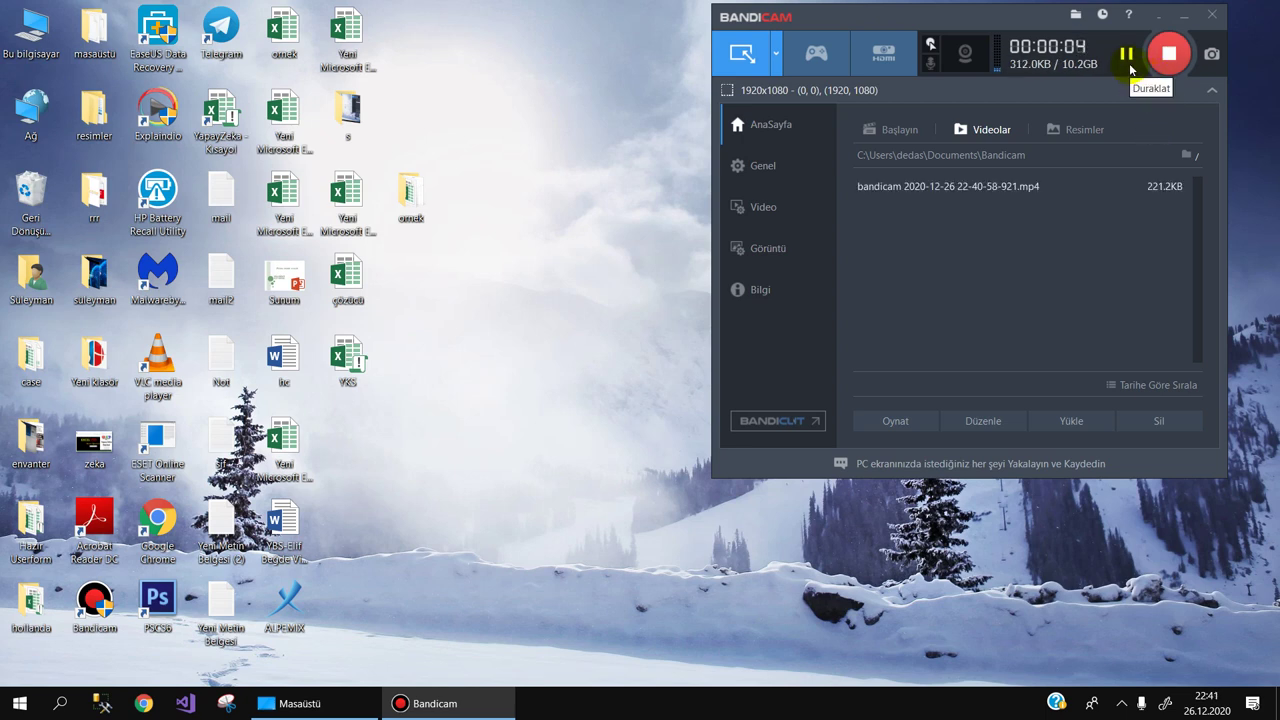
Minimize the screen recorder and create a new Excel worksheet on the desktop
click(1181, 18)
right_click(498, 292)
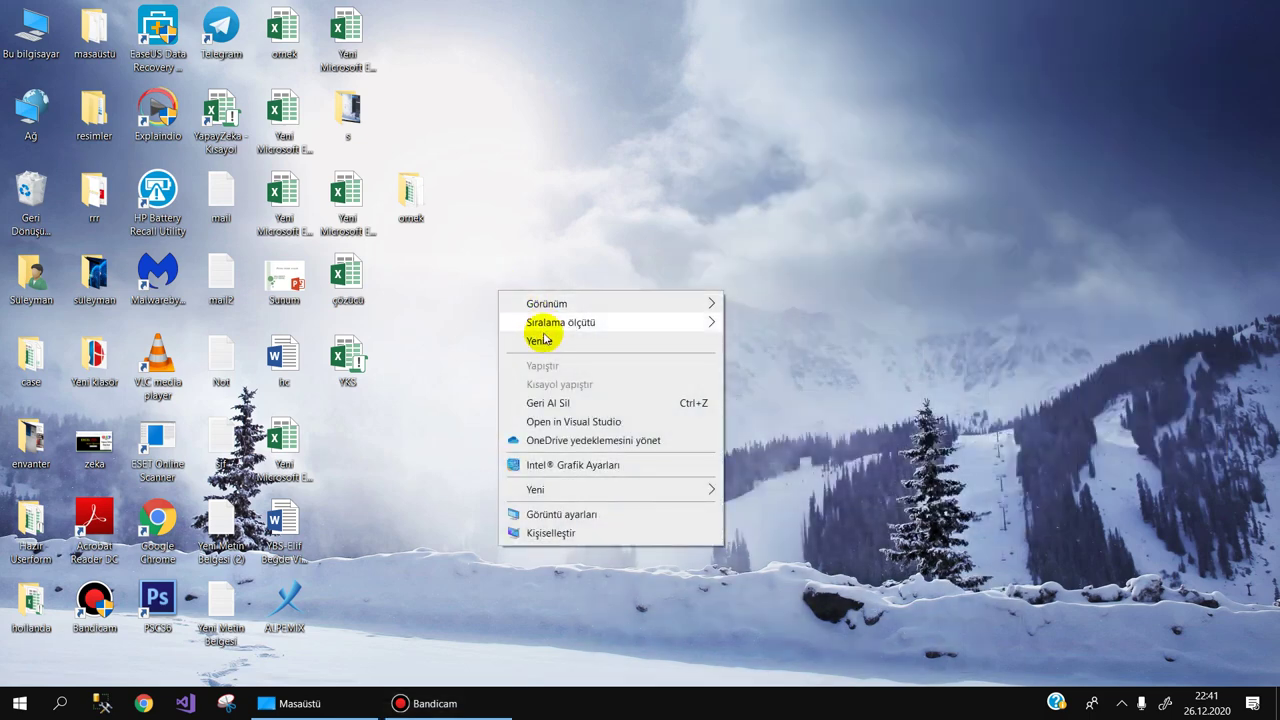
mouse_move(612, 494)
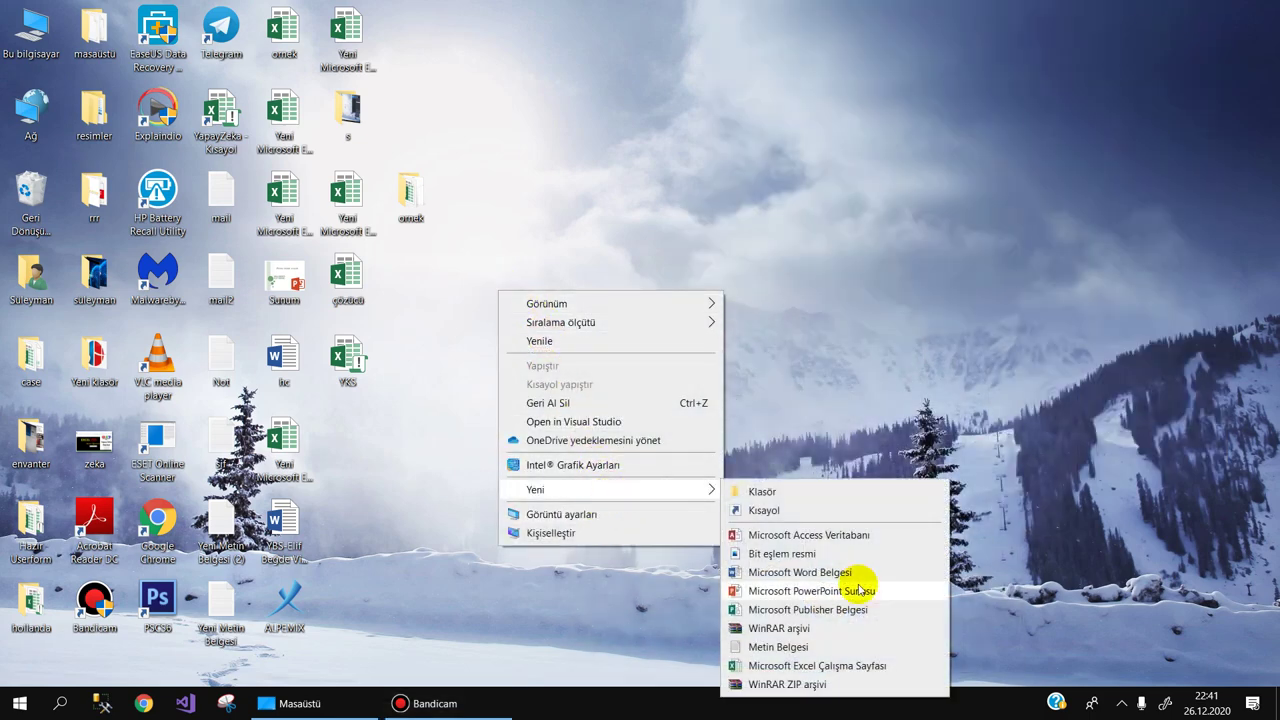
click(828, 663)
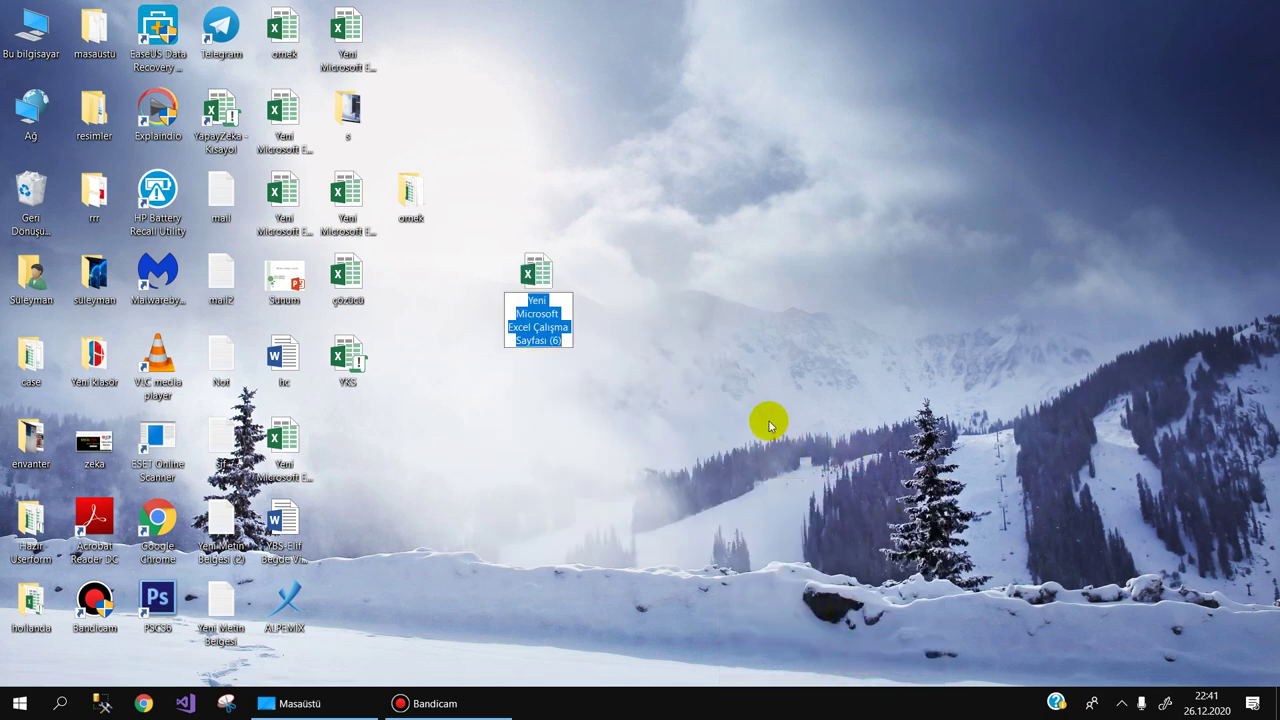
Create a new folder on the desktop
right_click(588, 424)
mouse_move(668, 630)
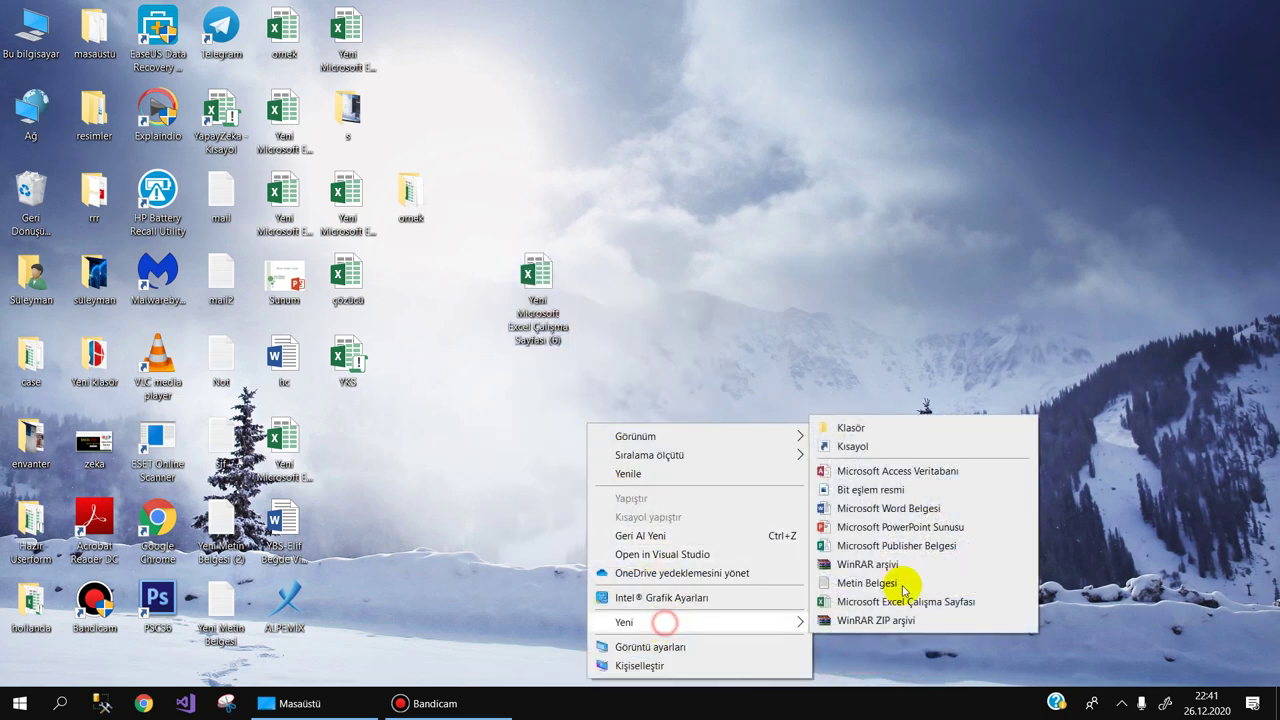
click(886, 426)
text(oyun)
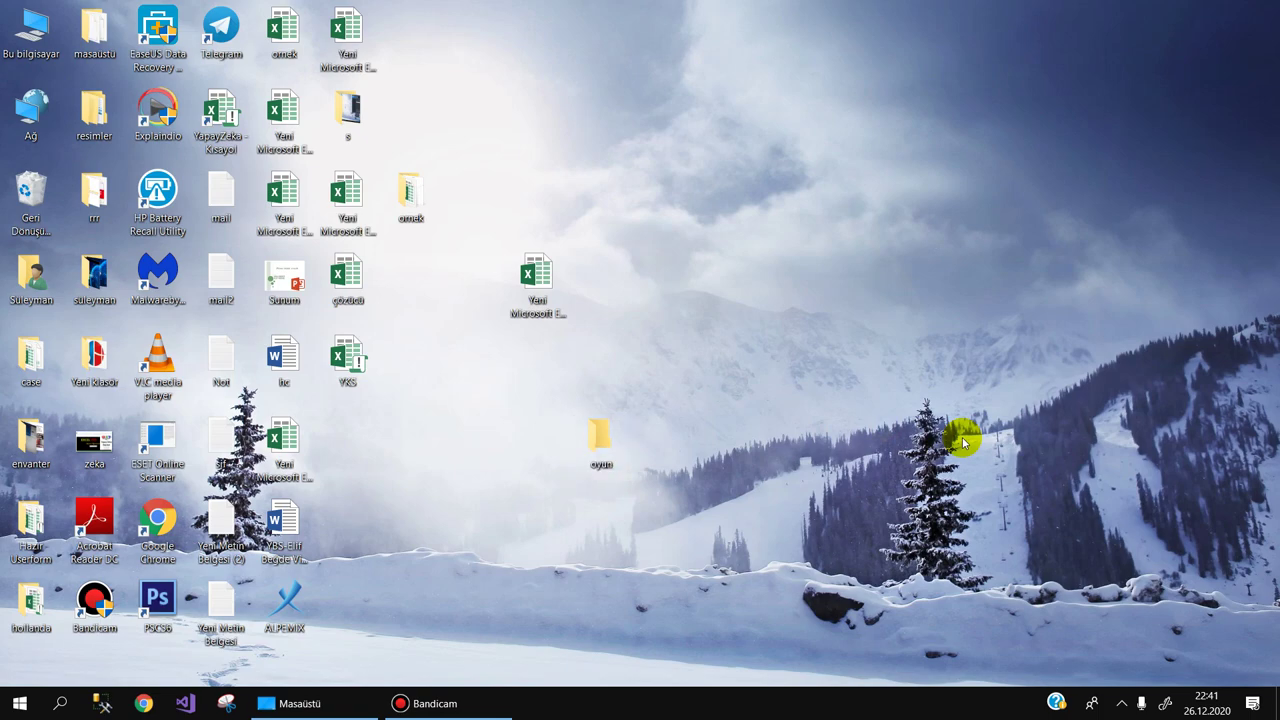
Name the folder 'oyun', open it, and add a default-named Excel worksheet inside
key(Return)
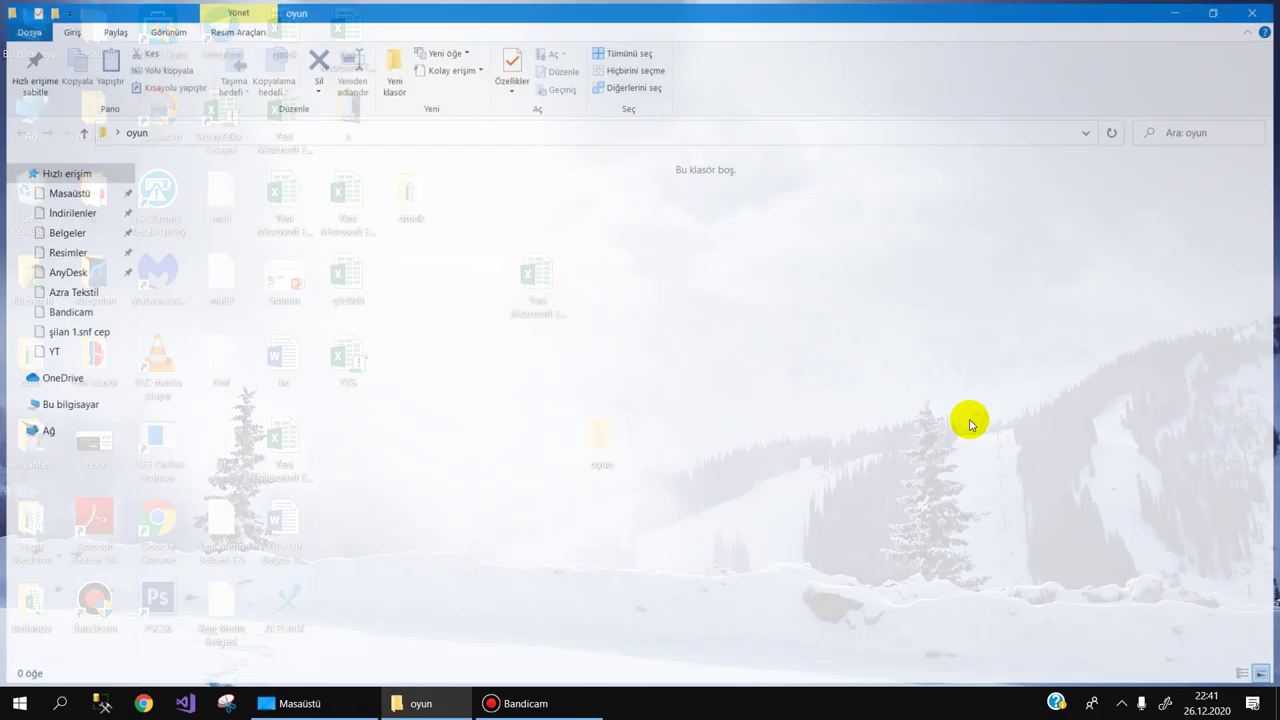
right_click(343, 343)
mouse_move(450, 568)
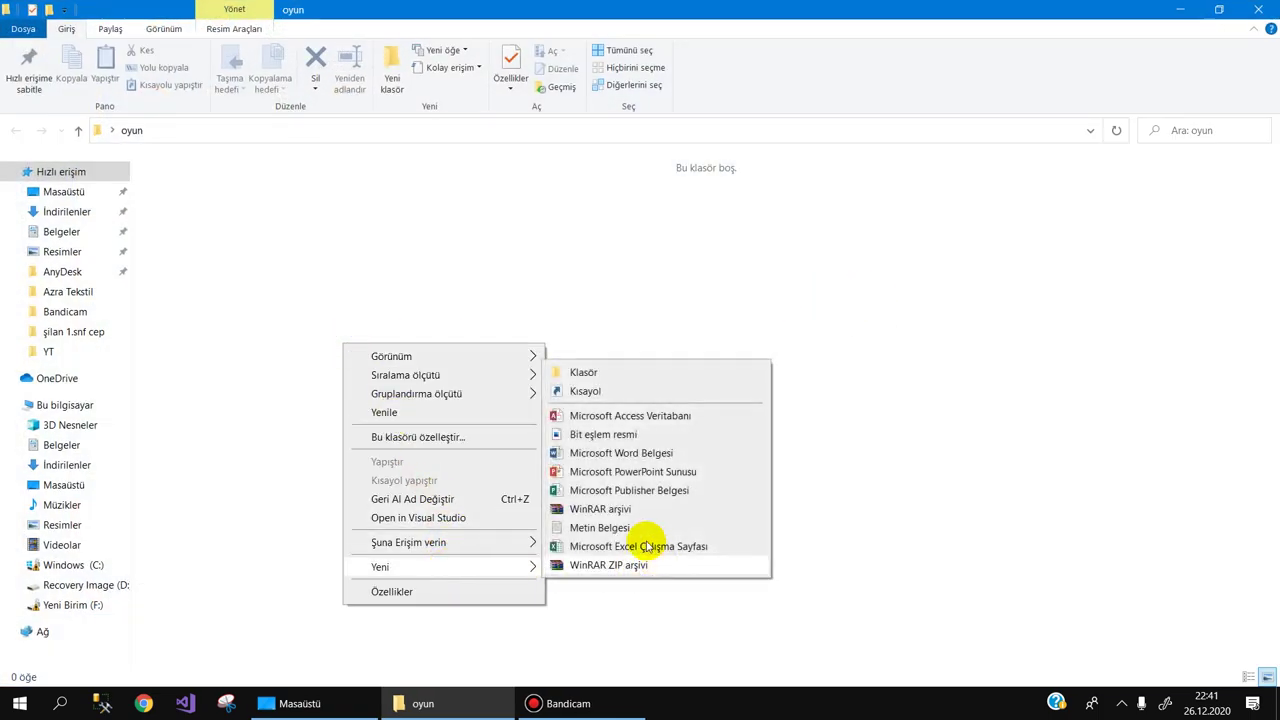
click(650, 546)
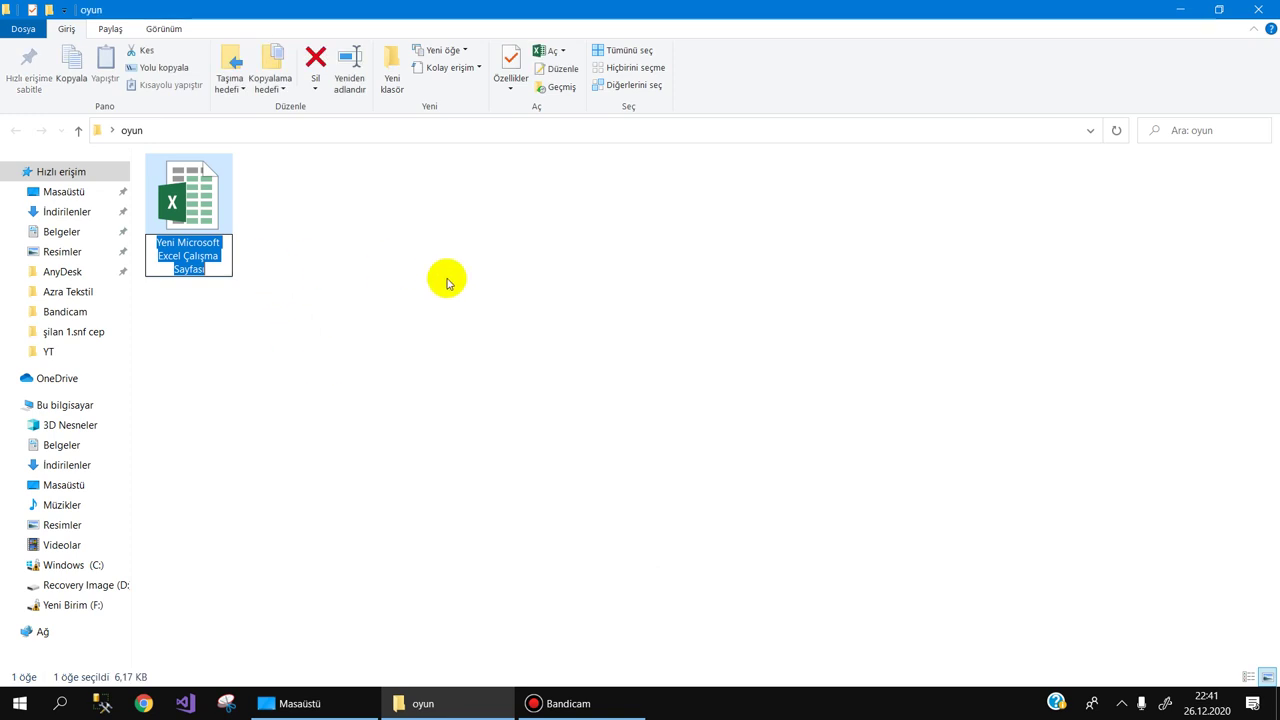
key(Return)
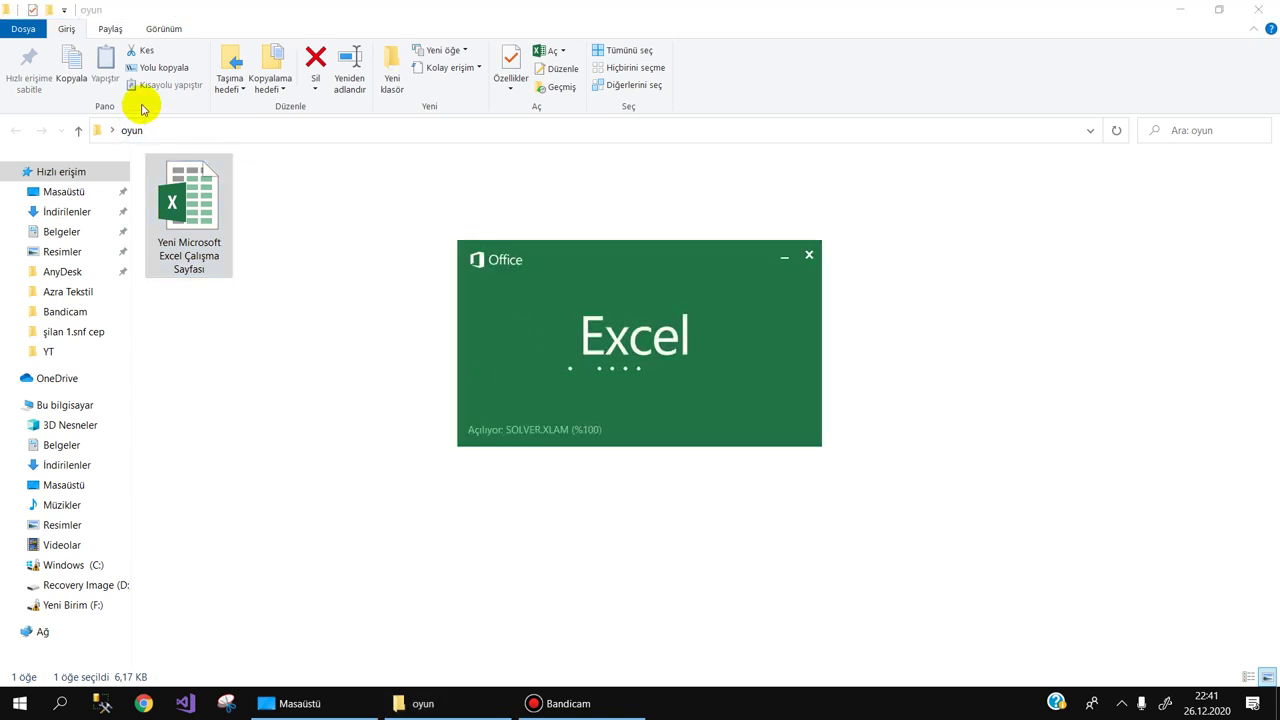
Save the workbook as 'Oyun' in the oyun folder as an Excel İkili Çalışma Kitabı
click(22, 29)
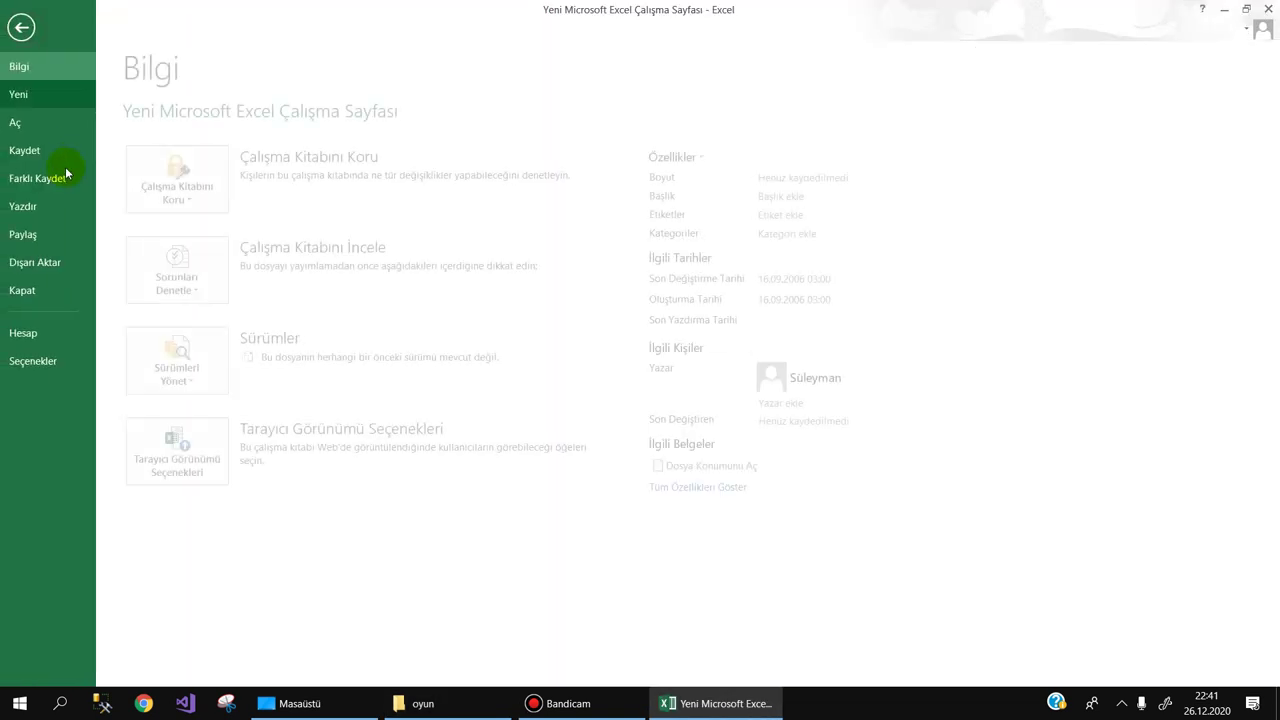
click(48, 181)
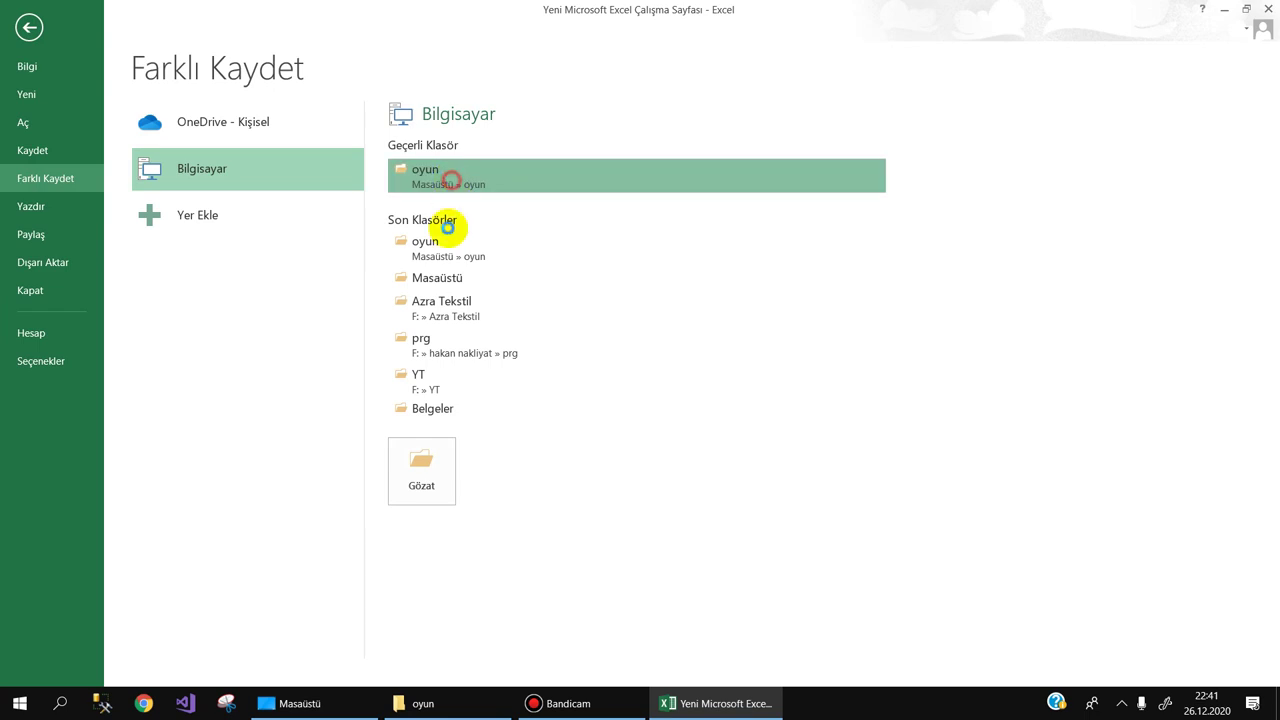
click(448, 240)
click(186, 302)
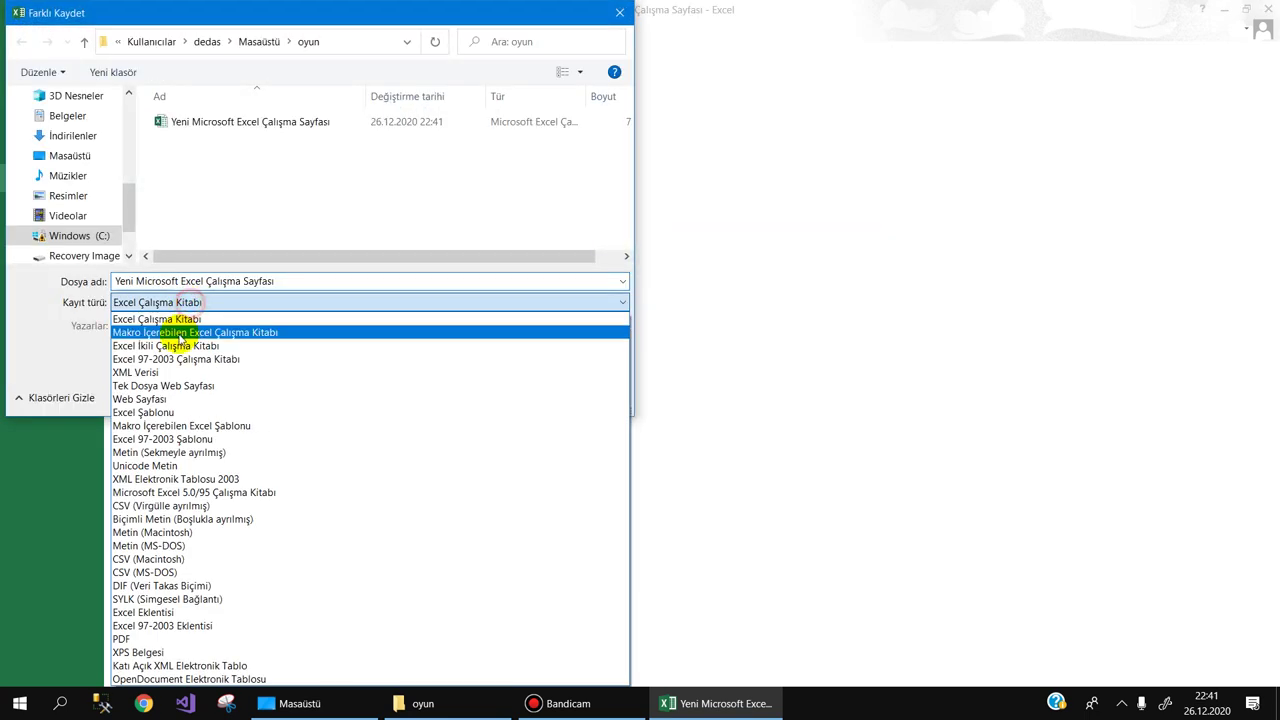
click(180, 348)
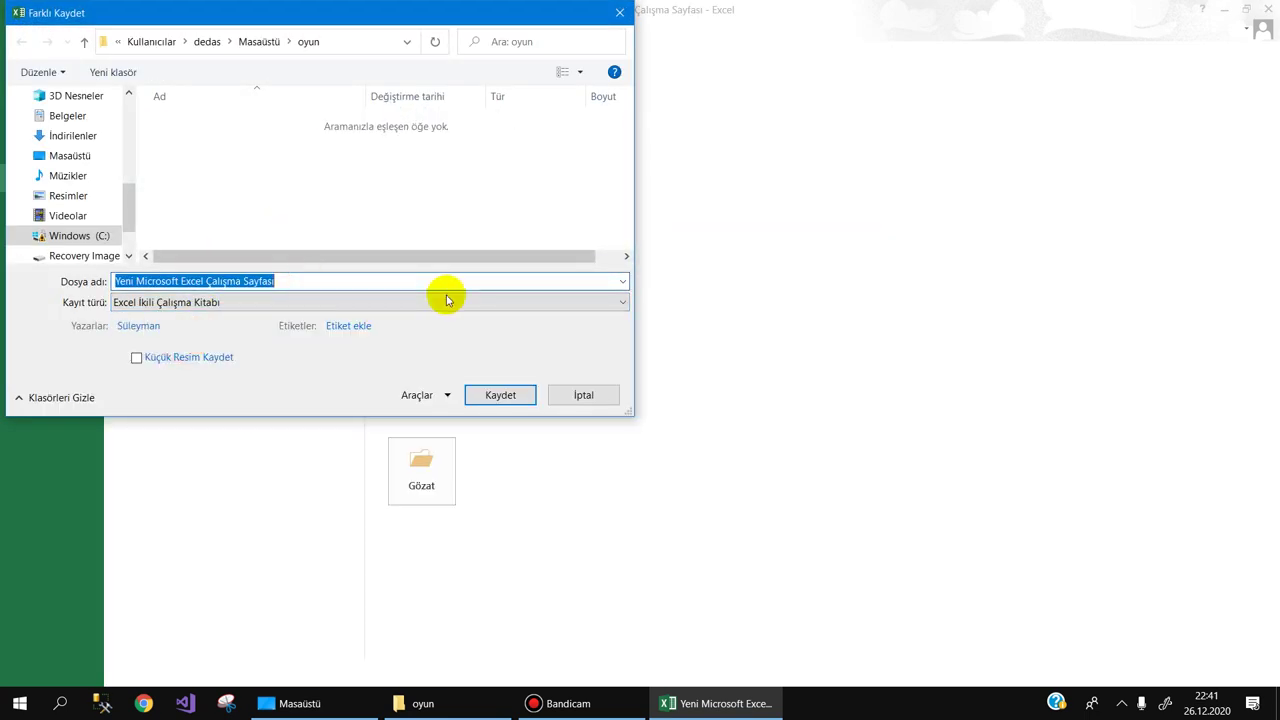
text(Oyun)
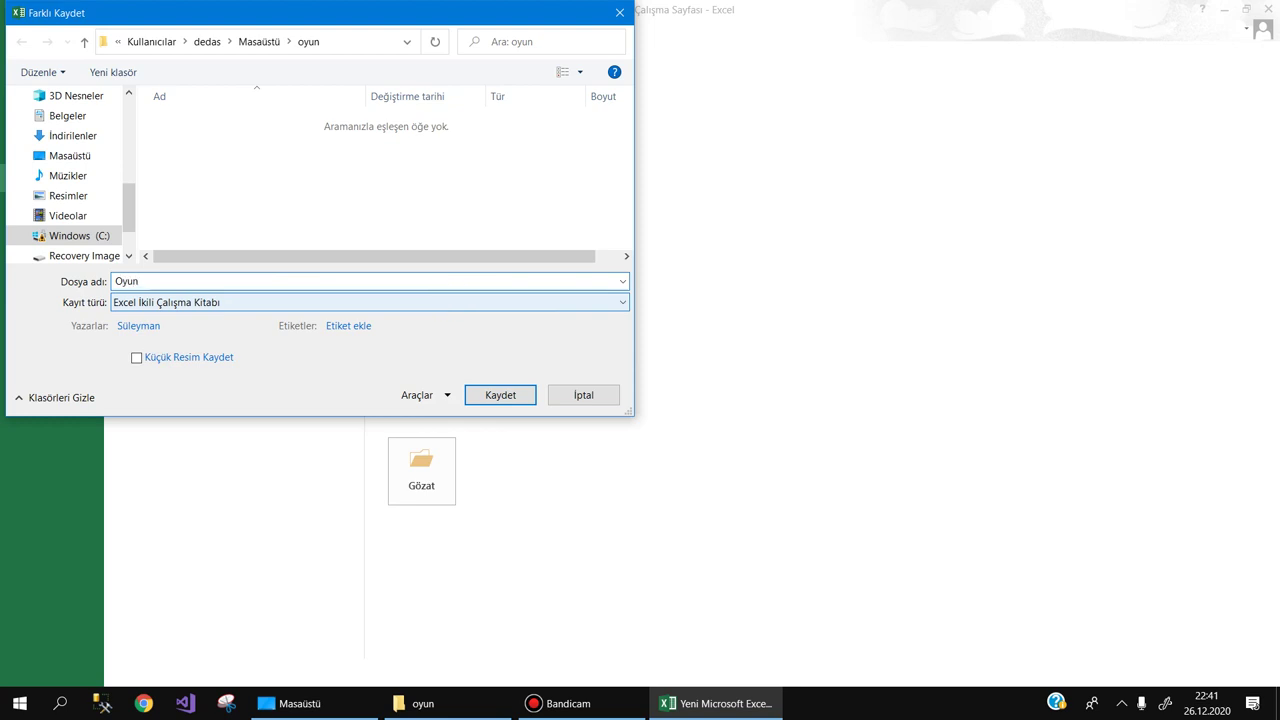
key(Return)
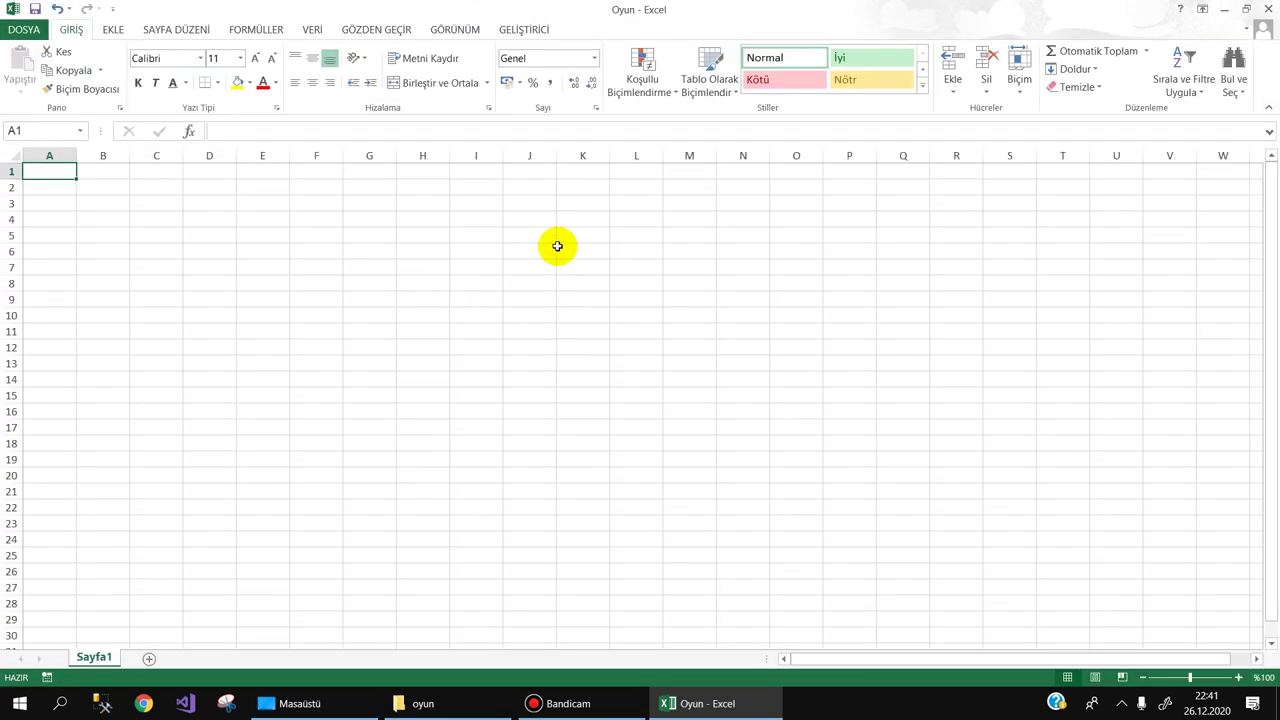
click(481, 700)
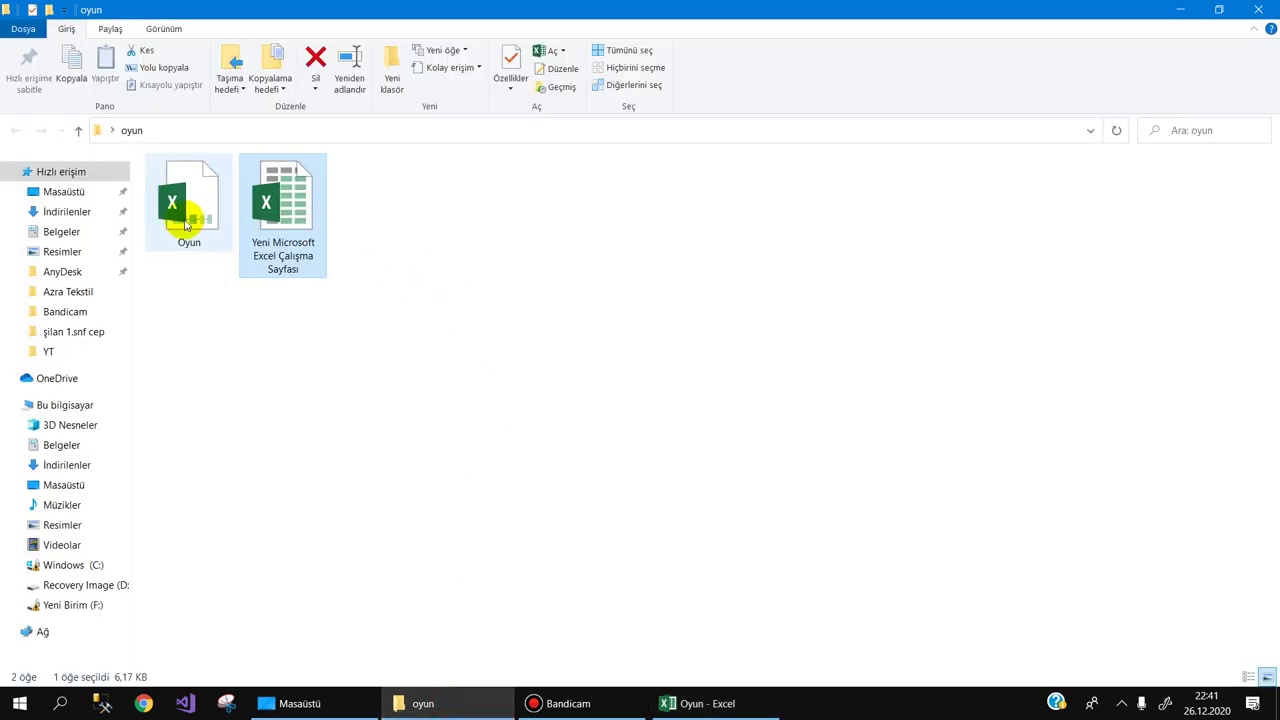
Delete the leftover default-named worksheet and launch Google Chrome
key(Delete)
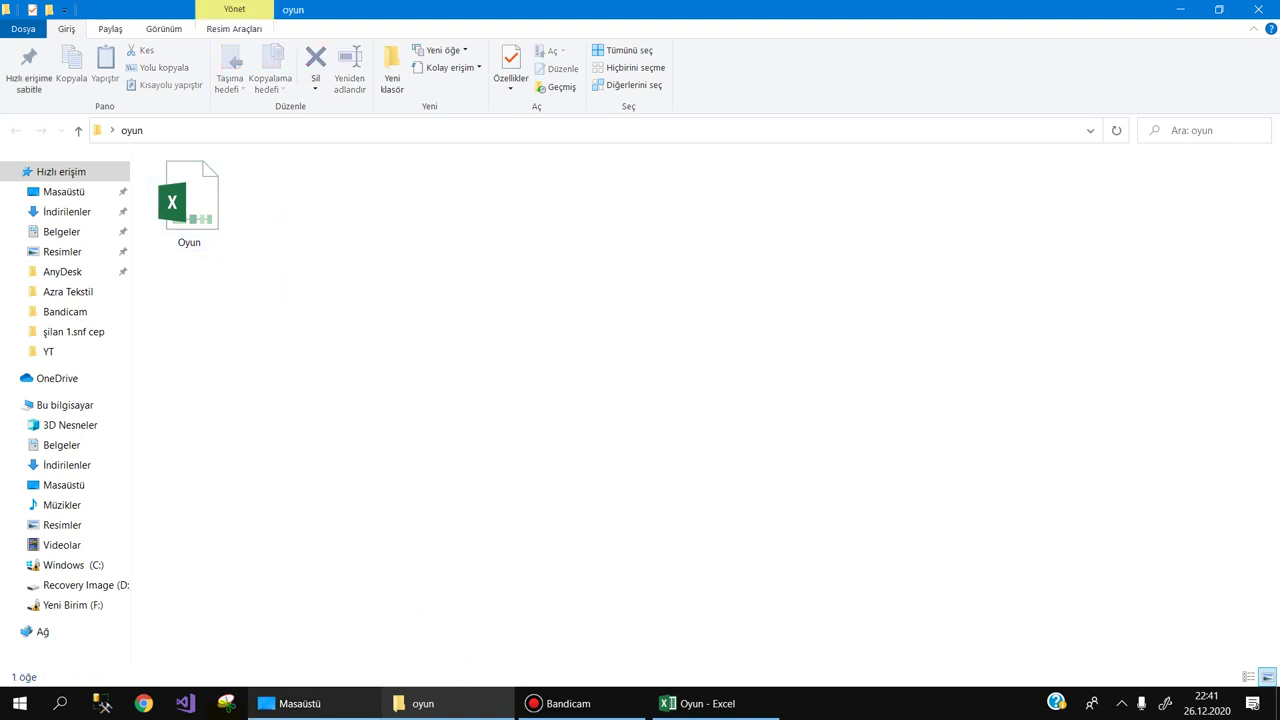
click(143, 703)
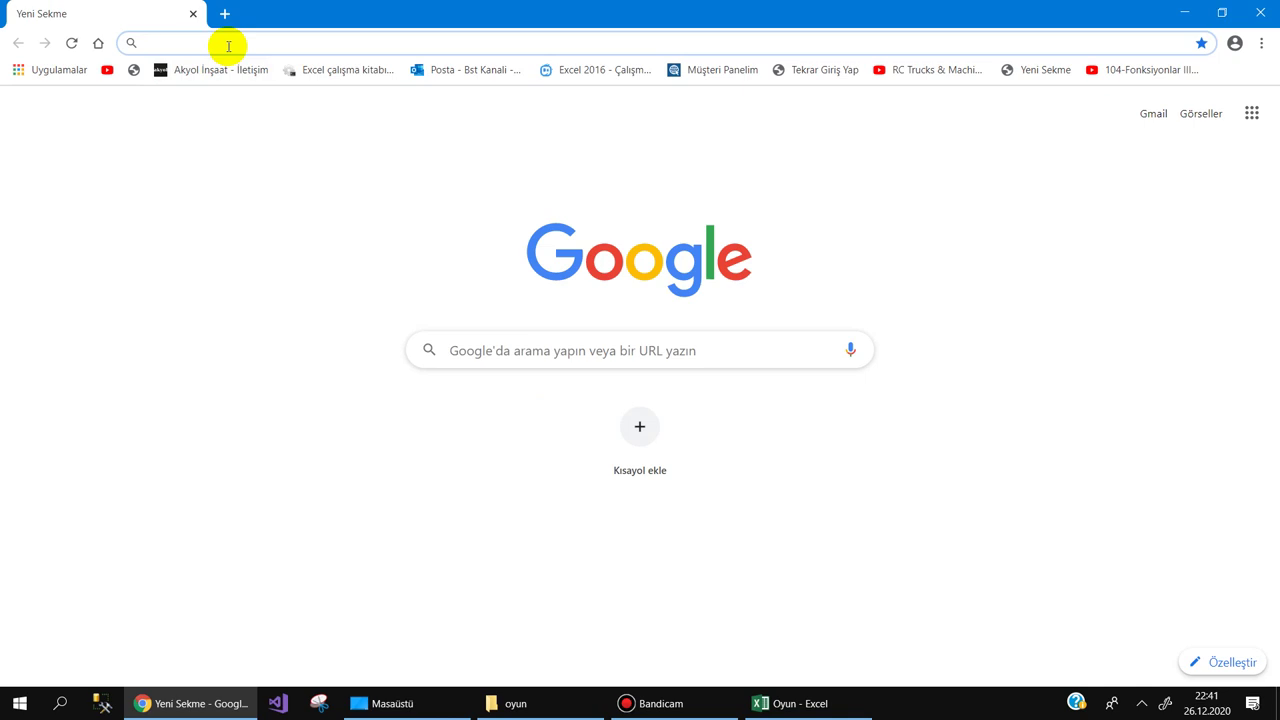
Search Google Images for 'müslüm gürses' filtered to large images
text(m )
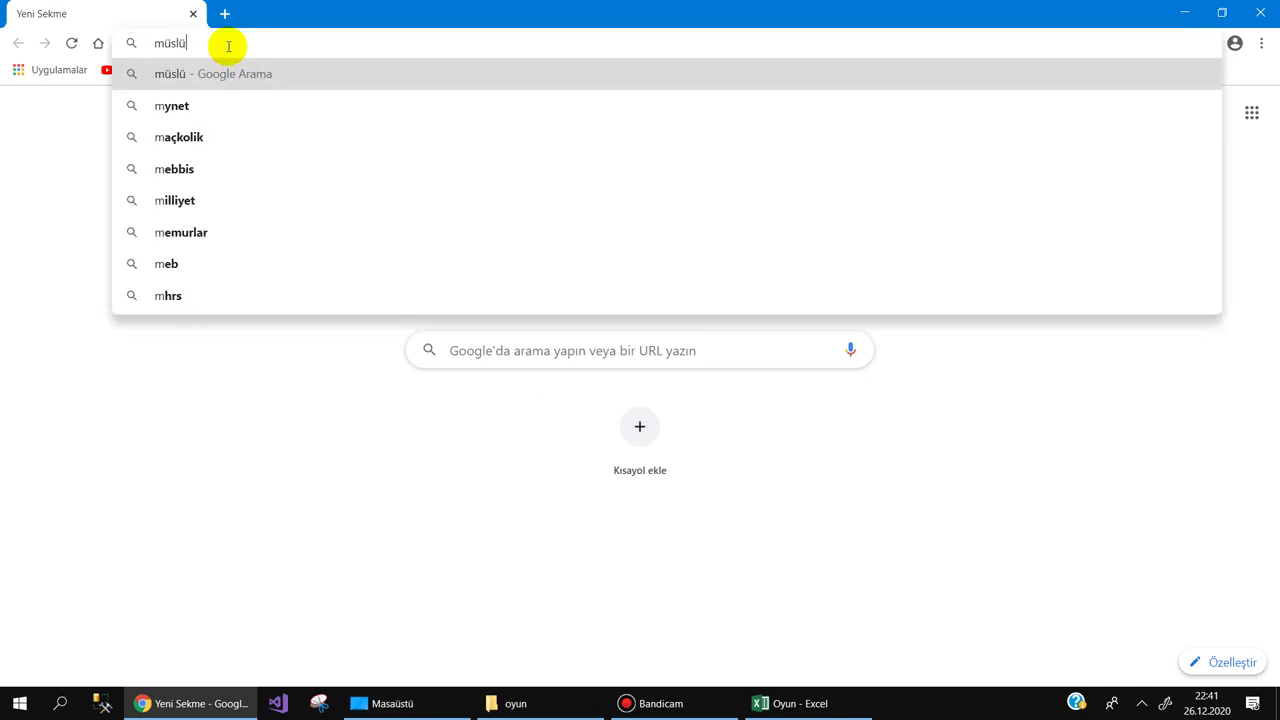
text(gürse)
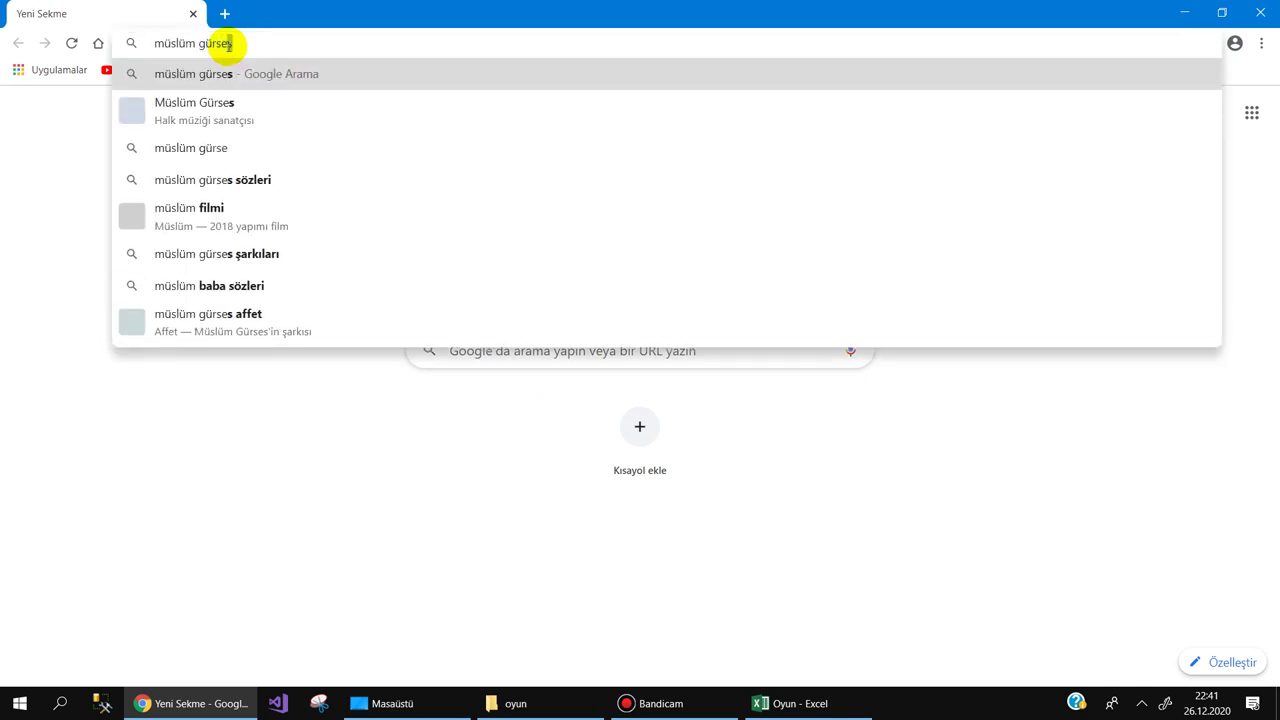
key(Return)
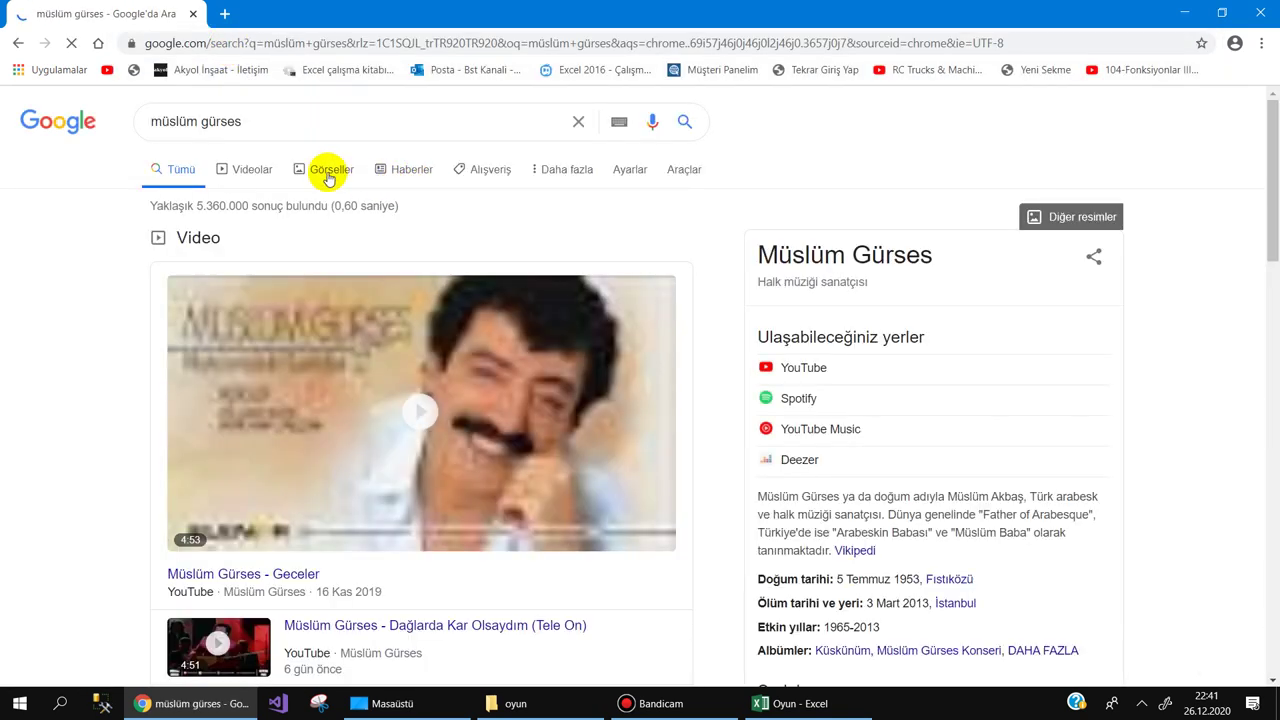
click(330, 176)
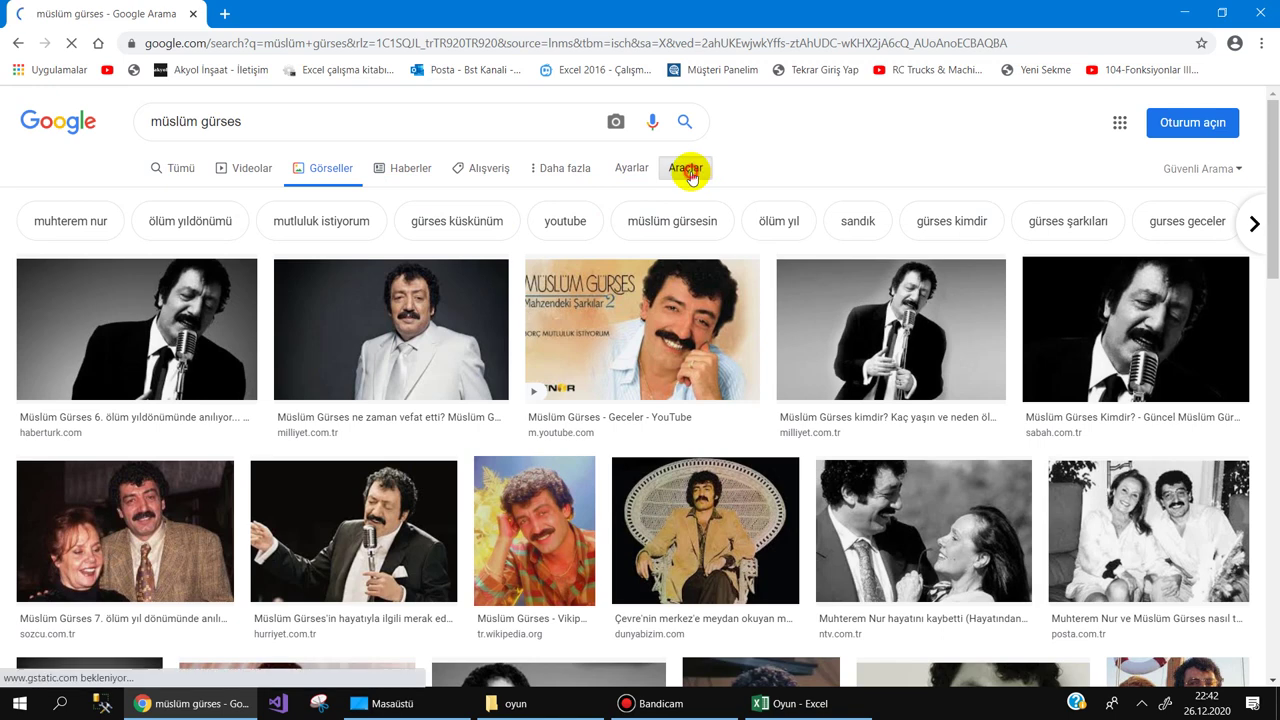
click(688, 172)
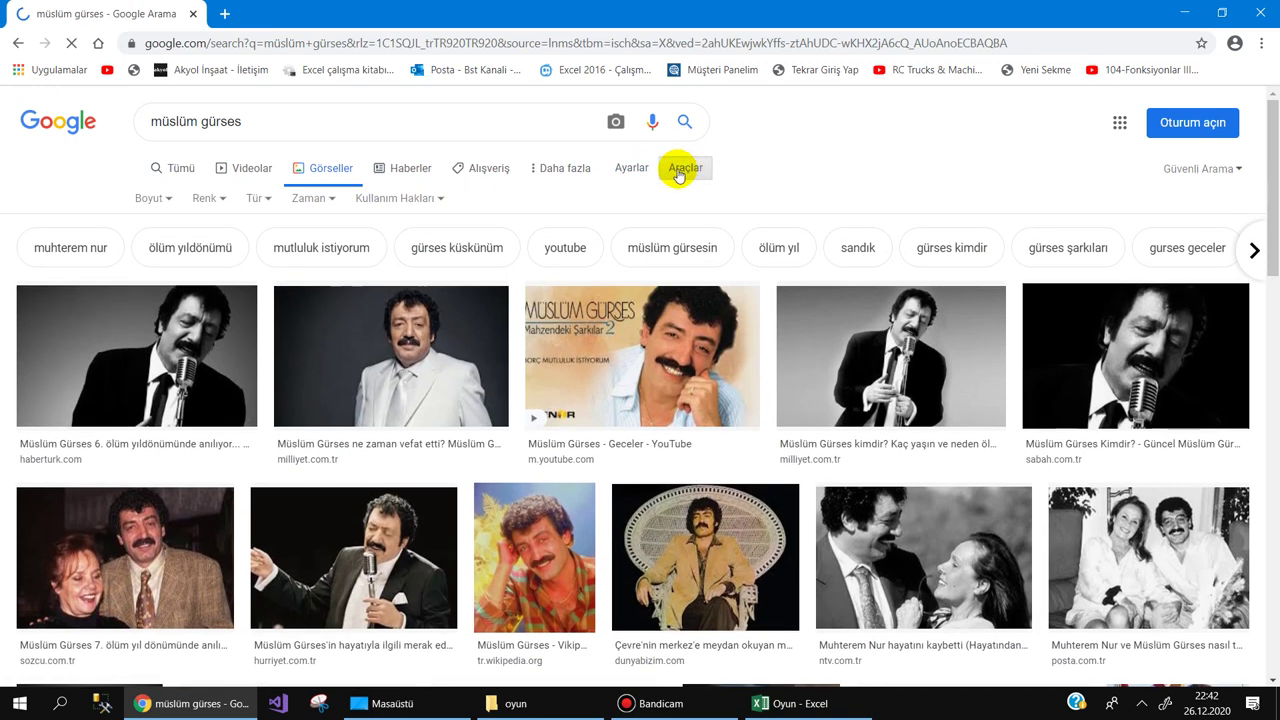
click(181, 203)
click(186, 253)
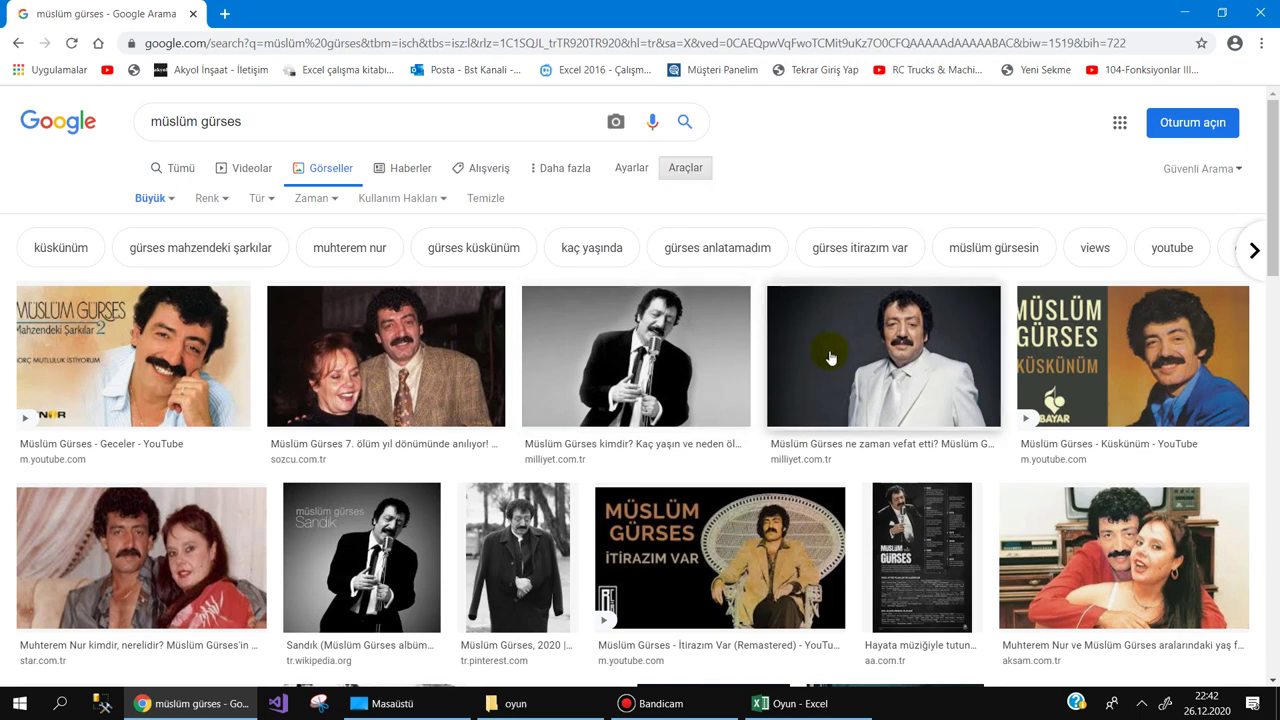
Save the third large image result into the oyun folder as 1.jpg
scroll(829, 357, down, 3)
scroll(829, 355, up, 2)
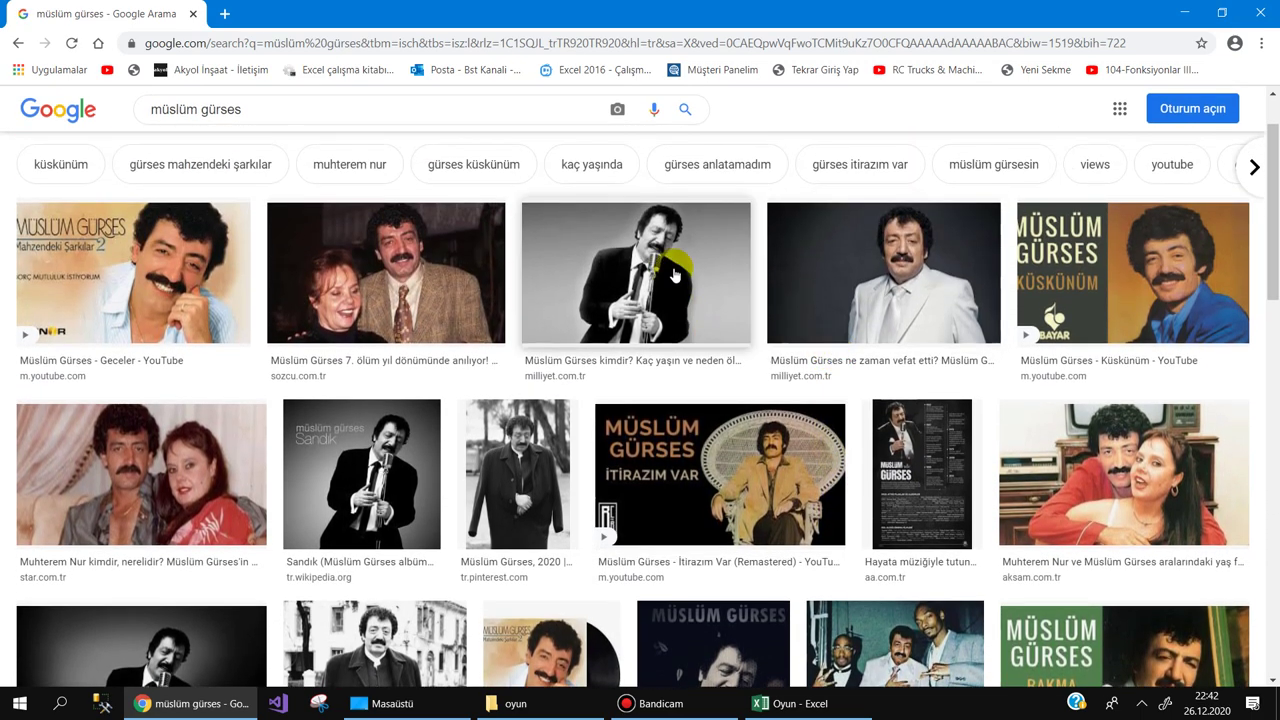
click(675, 275)
right_click(1080, 257)
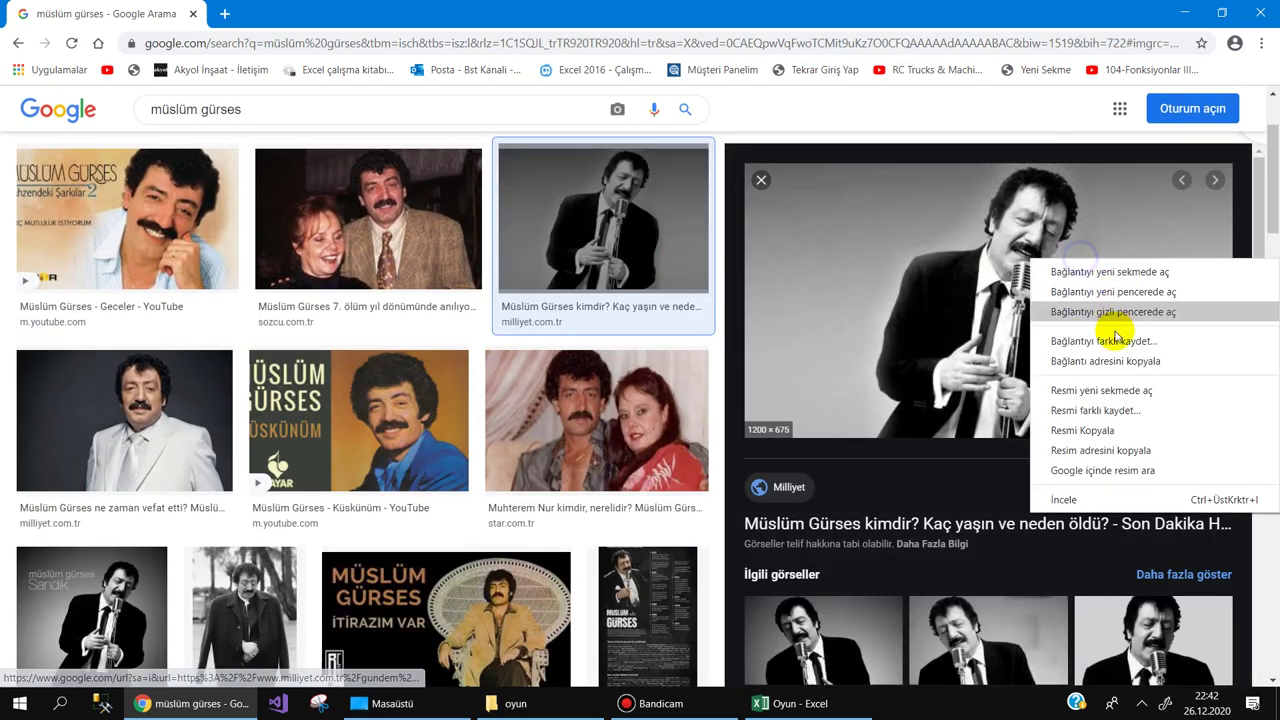
click(1103, 409)
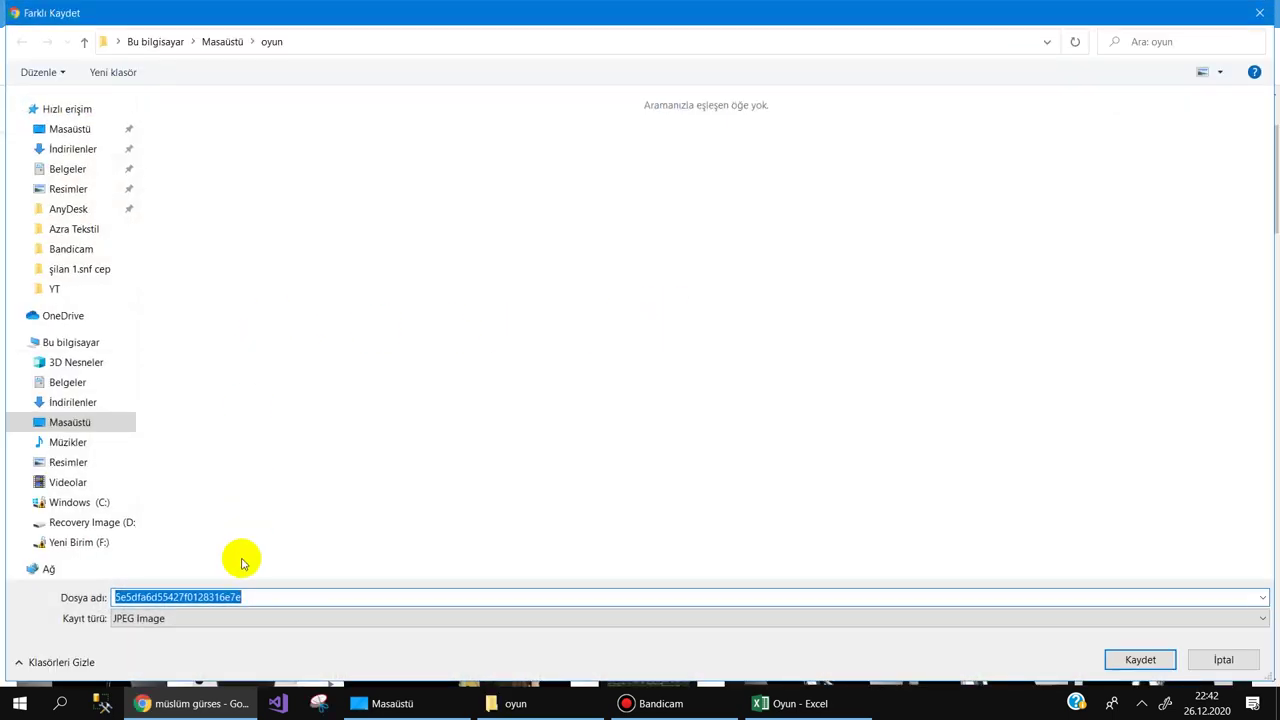
text(1)
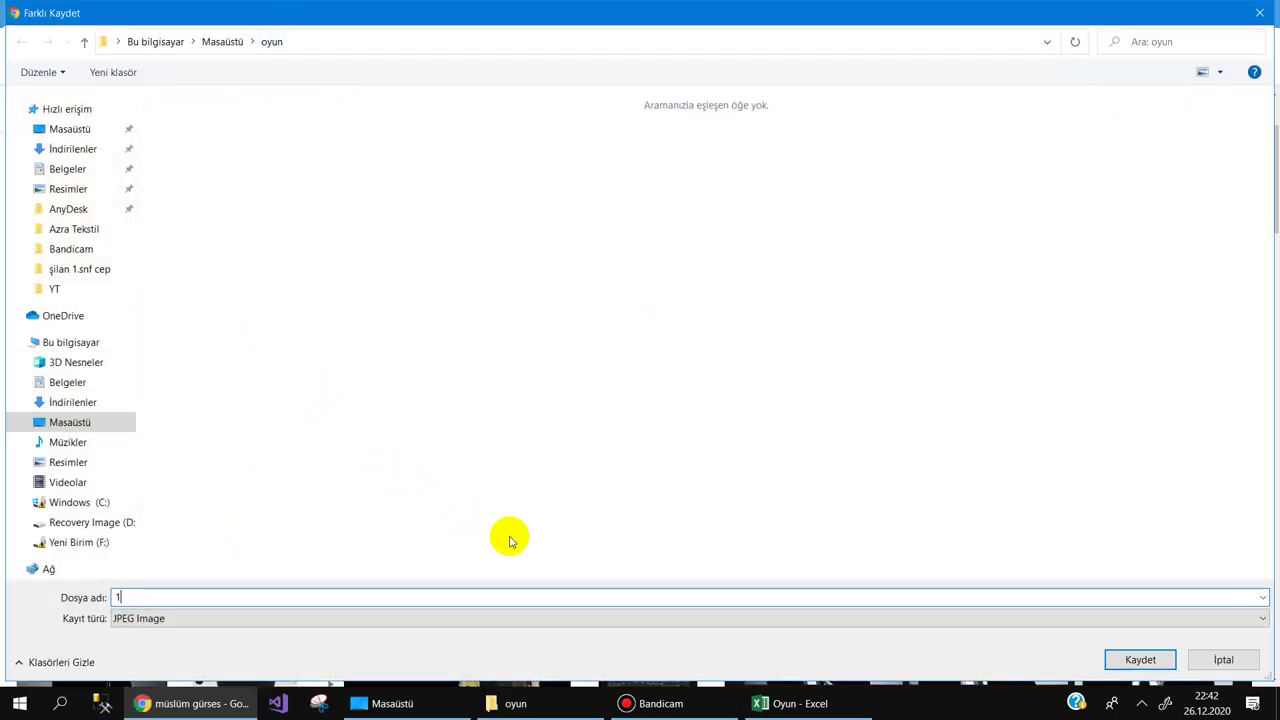
click(1121, 660)
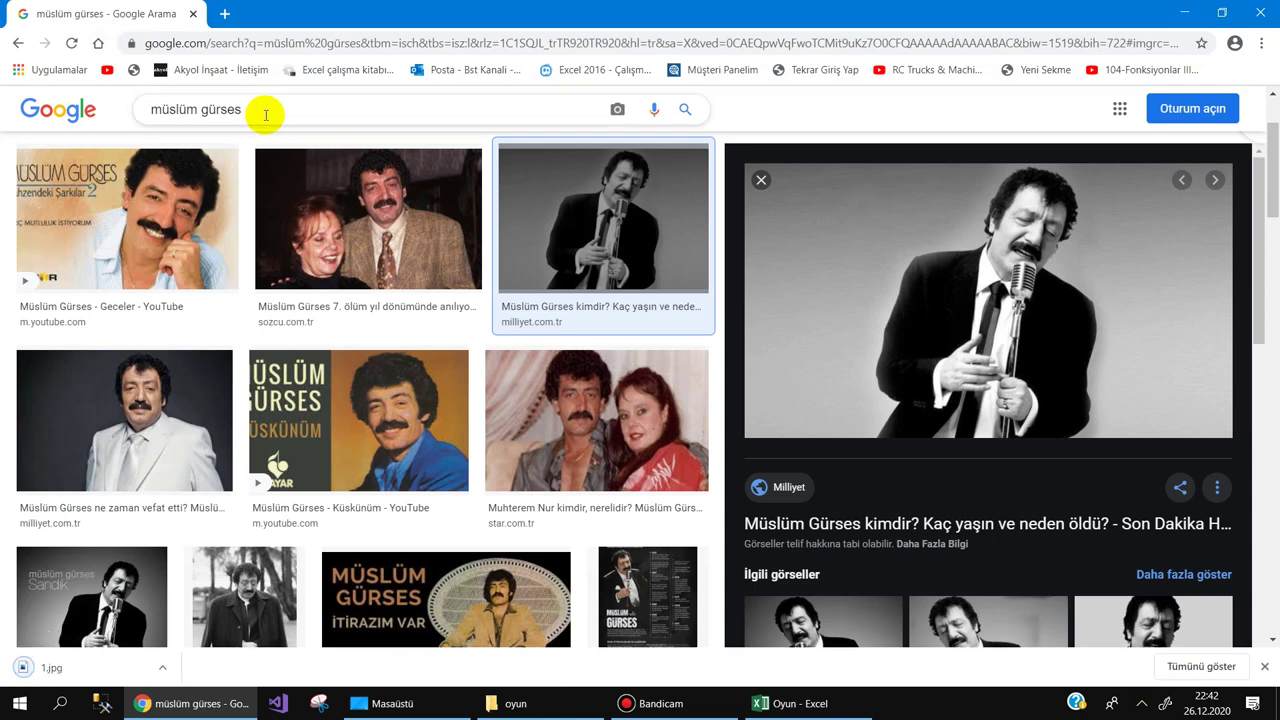
drag(263, 110, 120, 105)
Search images for 'aşık veysel' and browse the results
text(aşık )
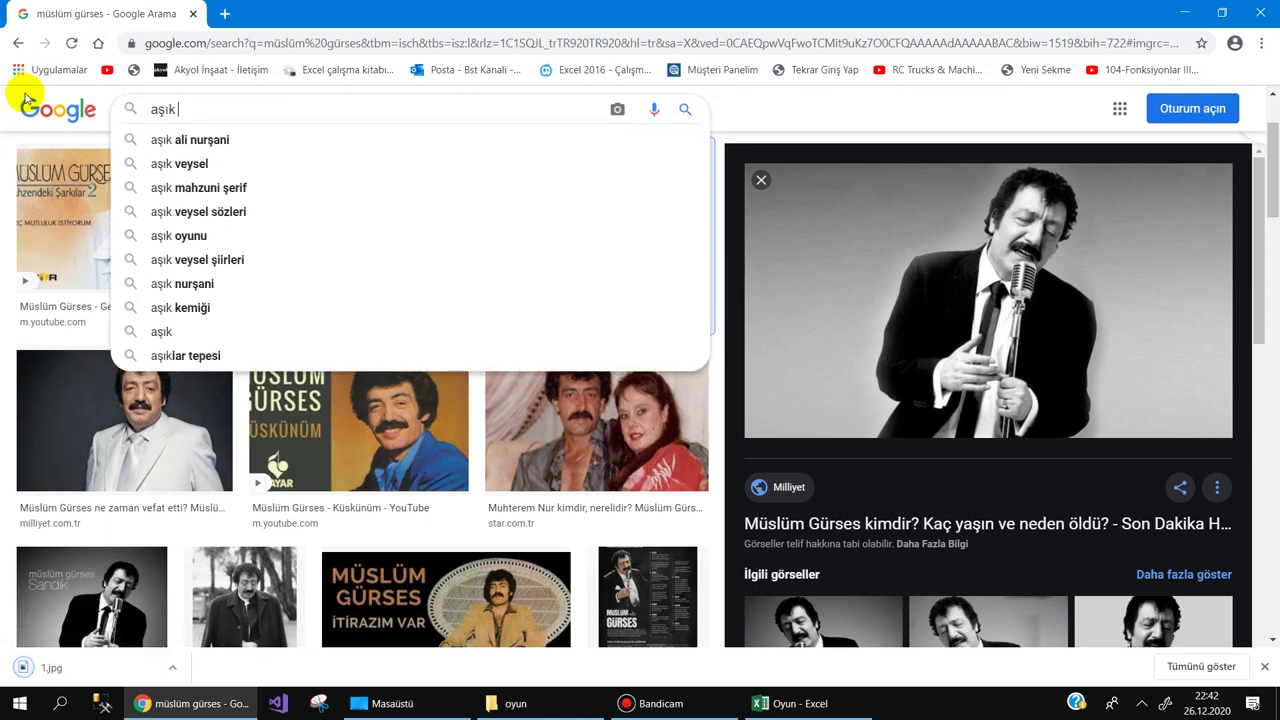
text(veysel)
key(Return)
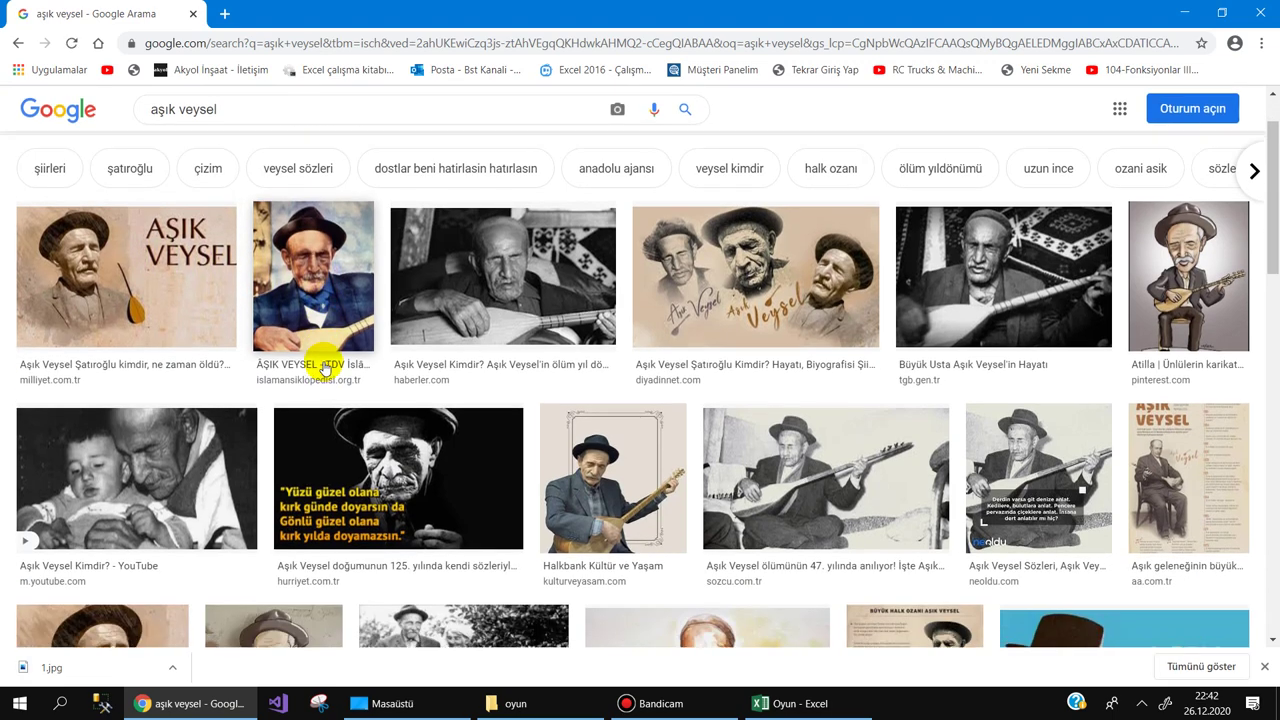
scroll(324, 369, down, 2)
scroll(324, 369, up, 2)
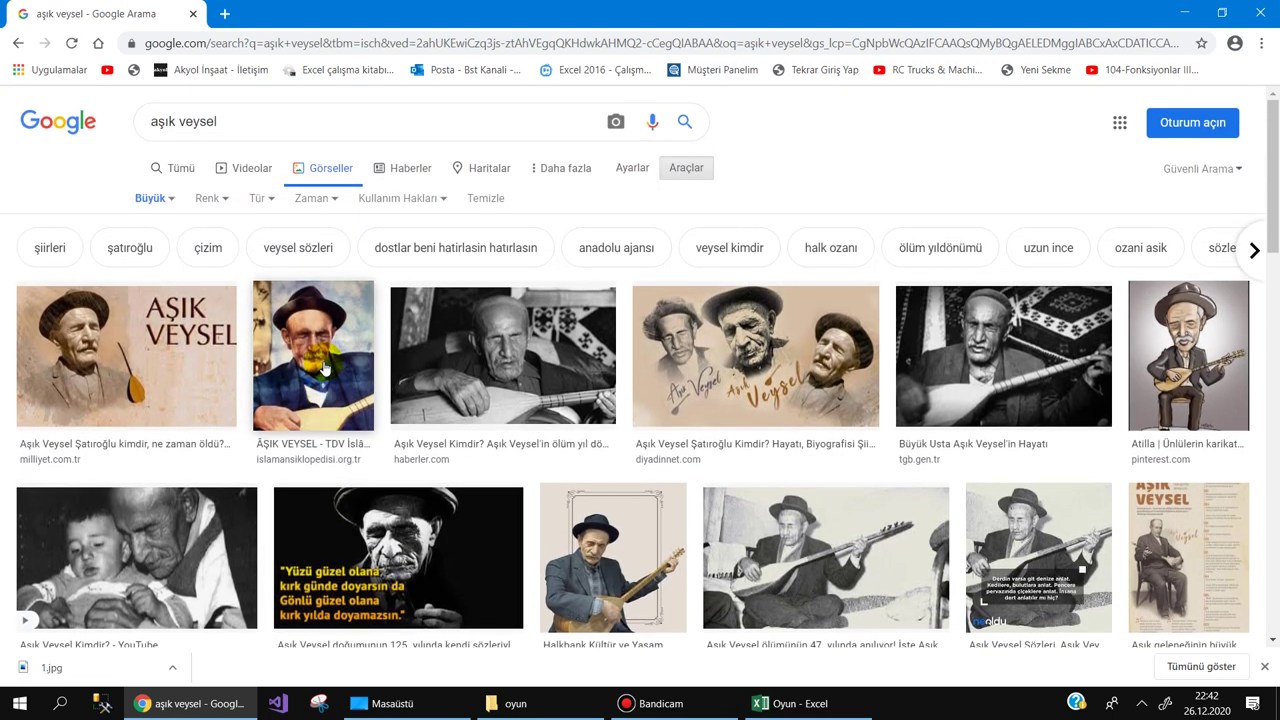
scroll(324, 369, down, 3)
scroll(326, 370, down, 1)
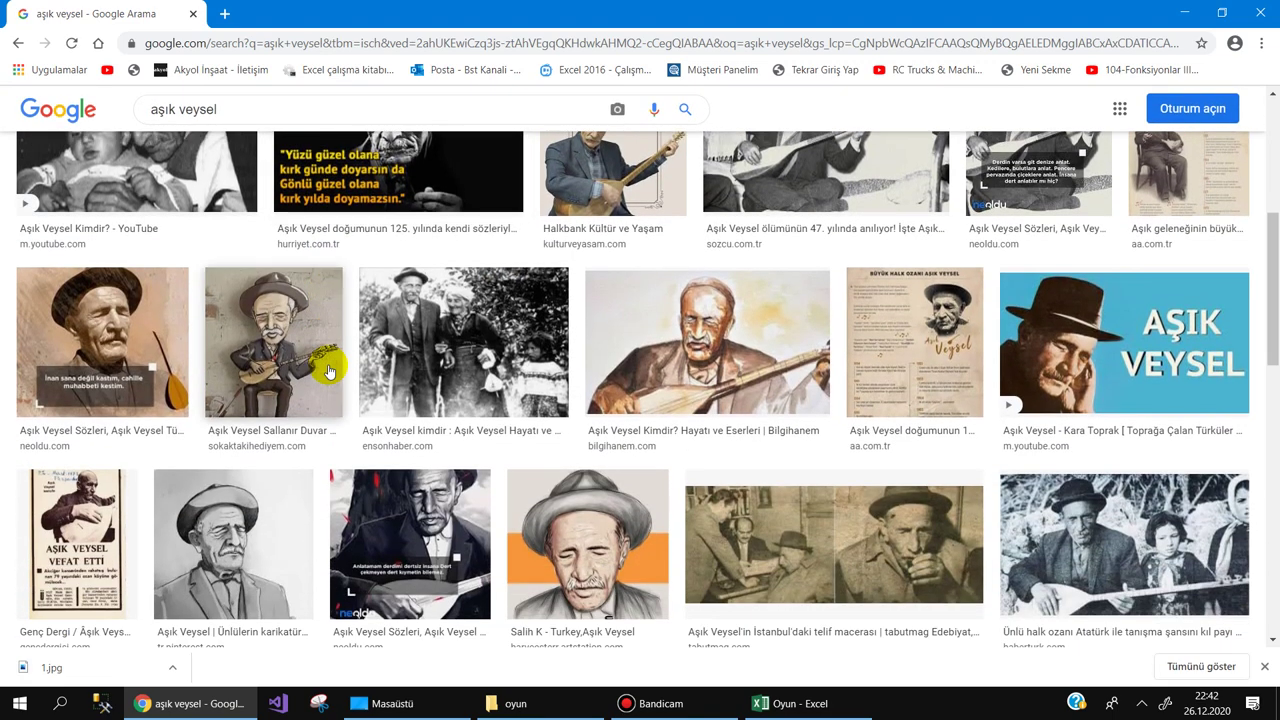
scroll(328, 371, down, 1)
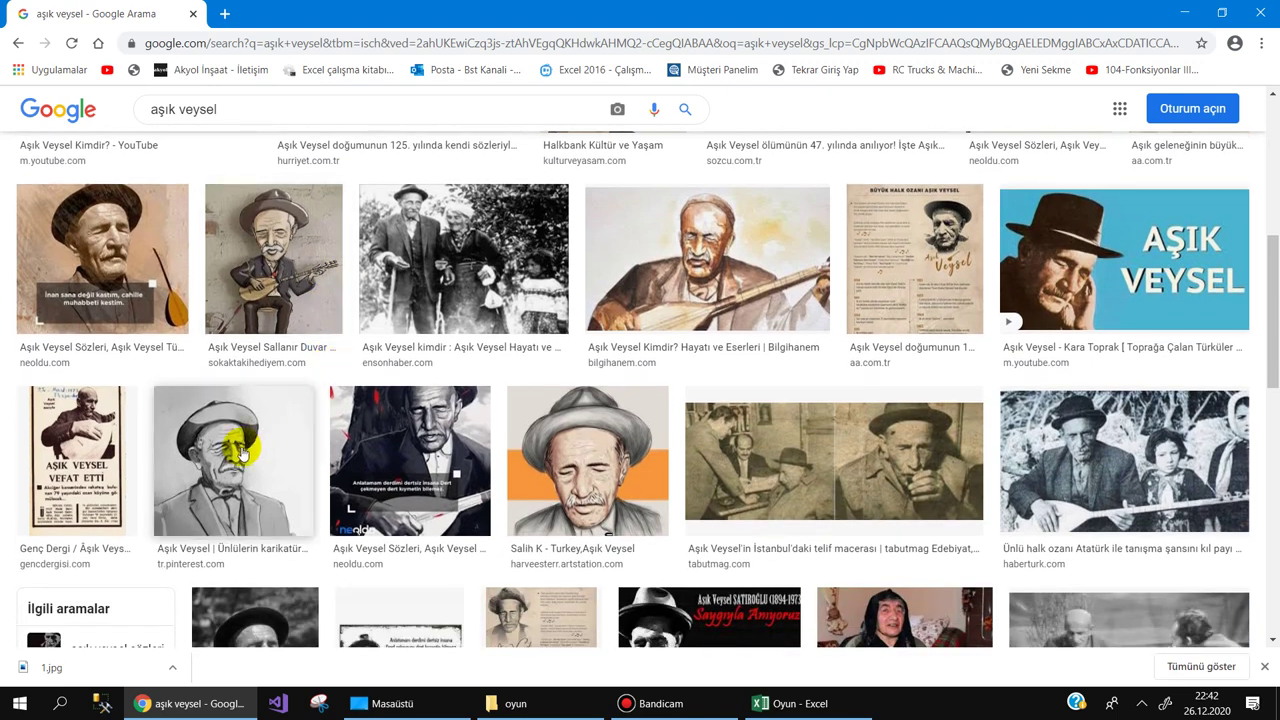
click(592, 466)
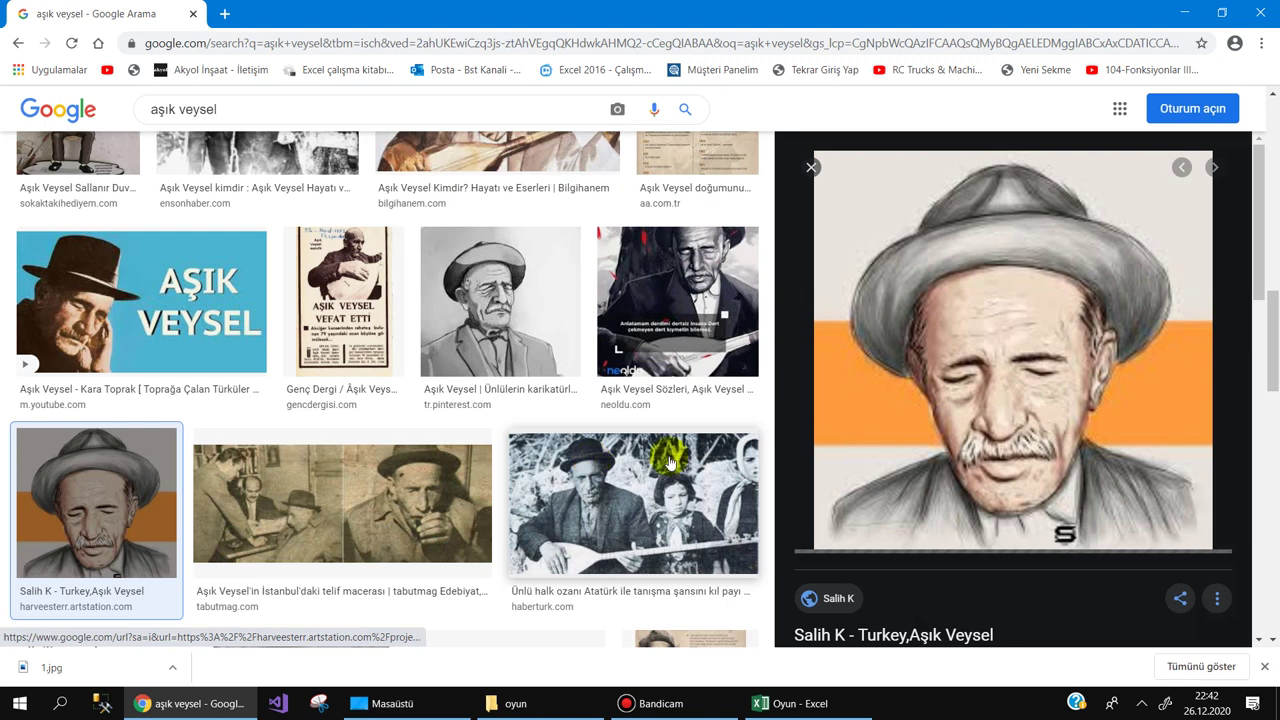
right_click(1007, 389)
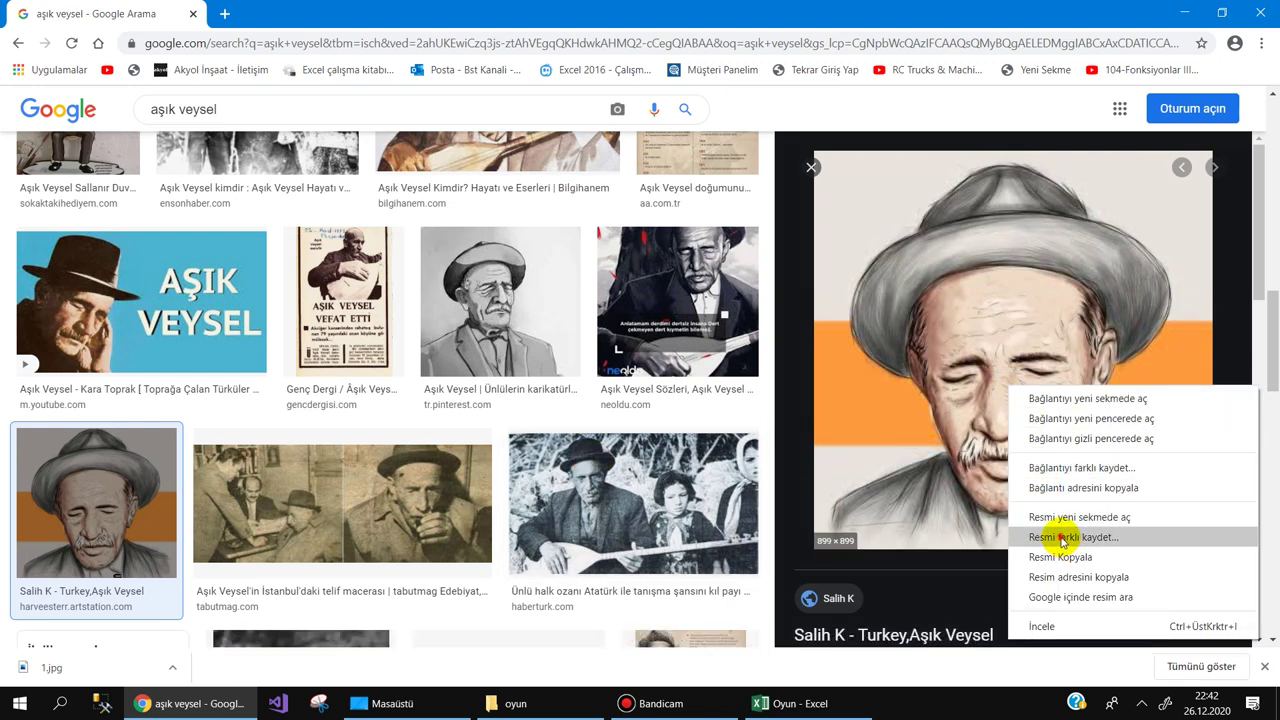
click(1063, 538)
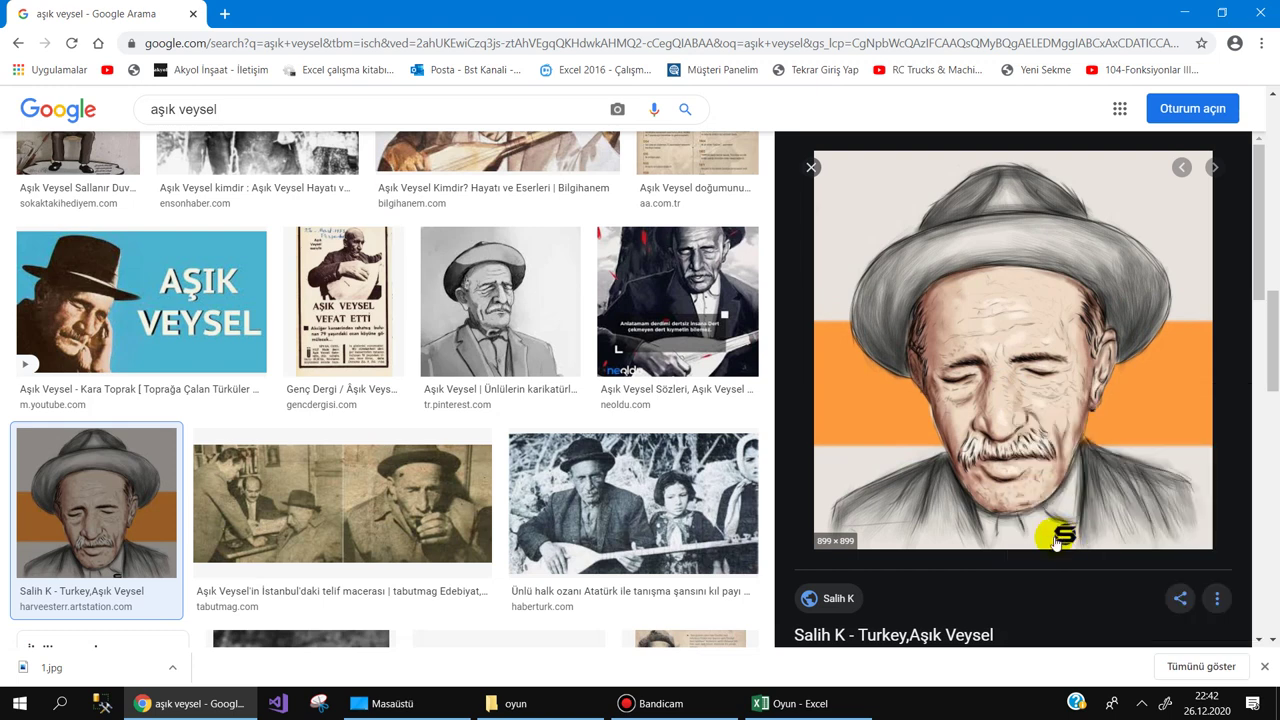
click(497, 333)
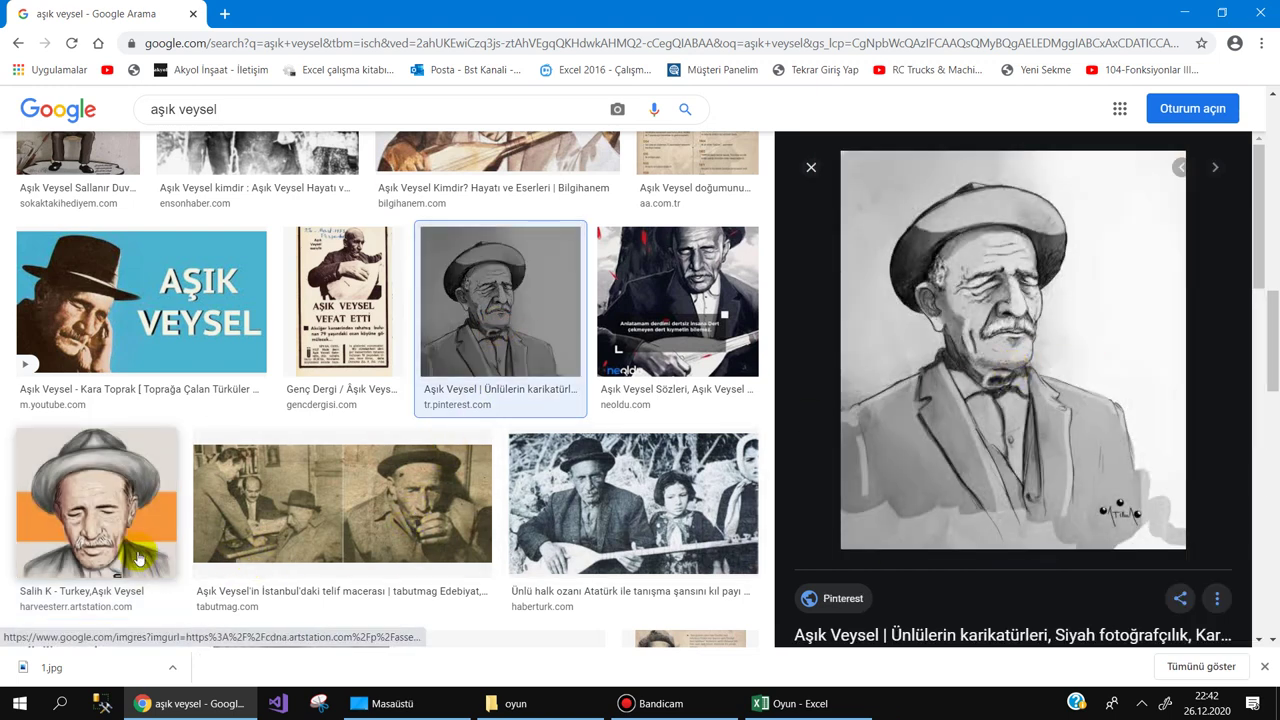
scroll(456, 415, down, 1)
scroll(454, 412, down, 4)
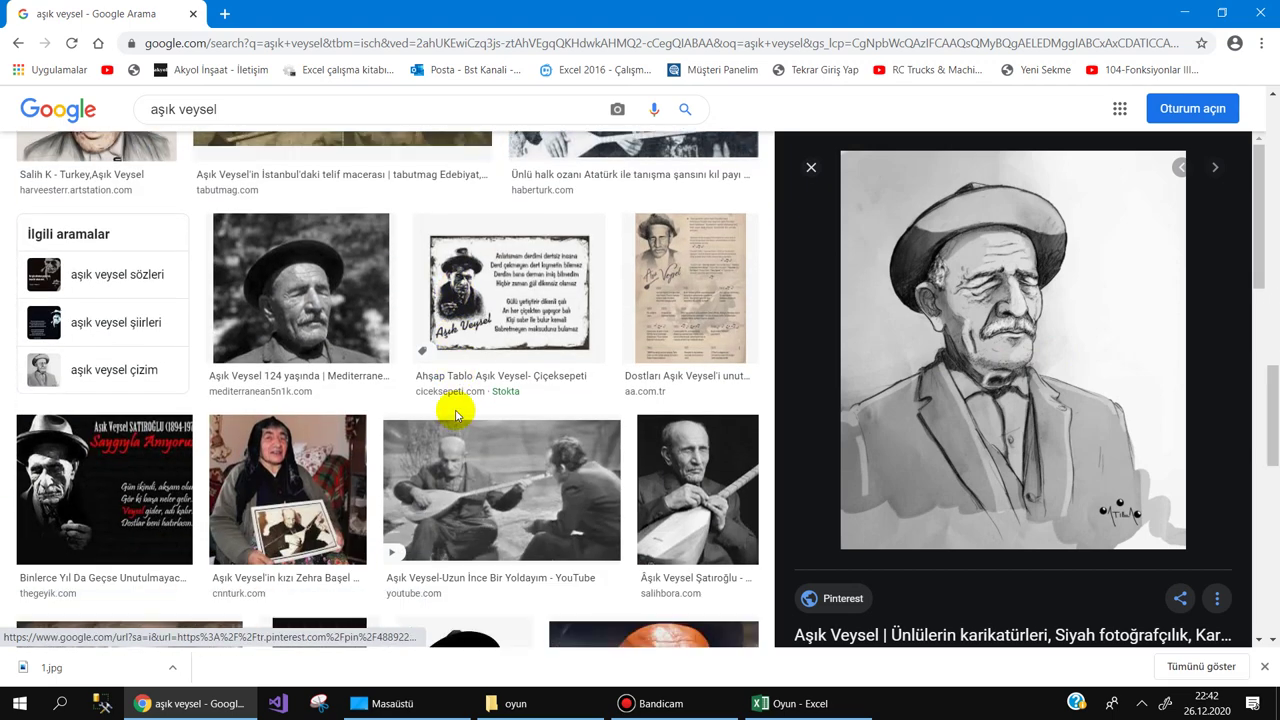
Save the 'Aşık Veysel 124 yaşında' photo into the oyun folder as 2
click(350, 320)
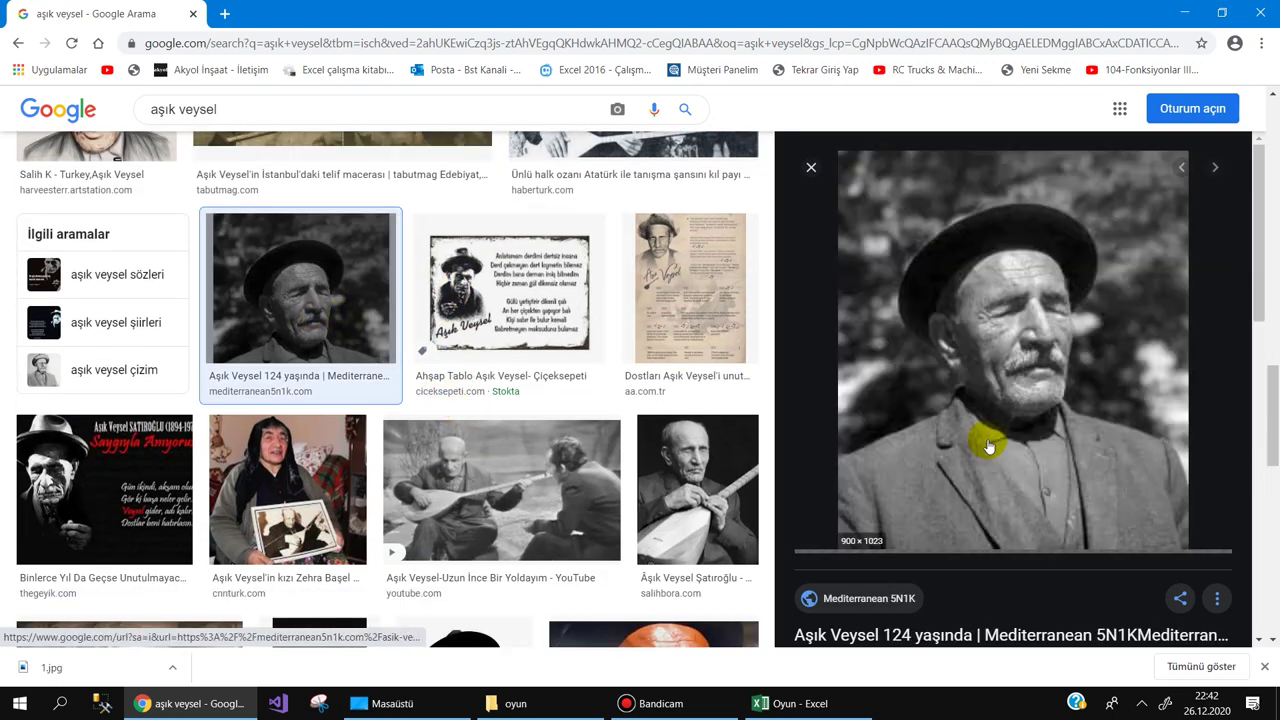
right_click(966, 400)
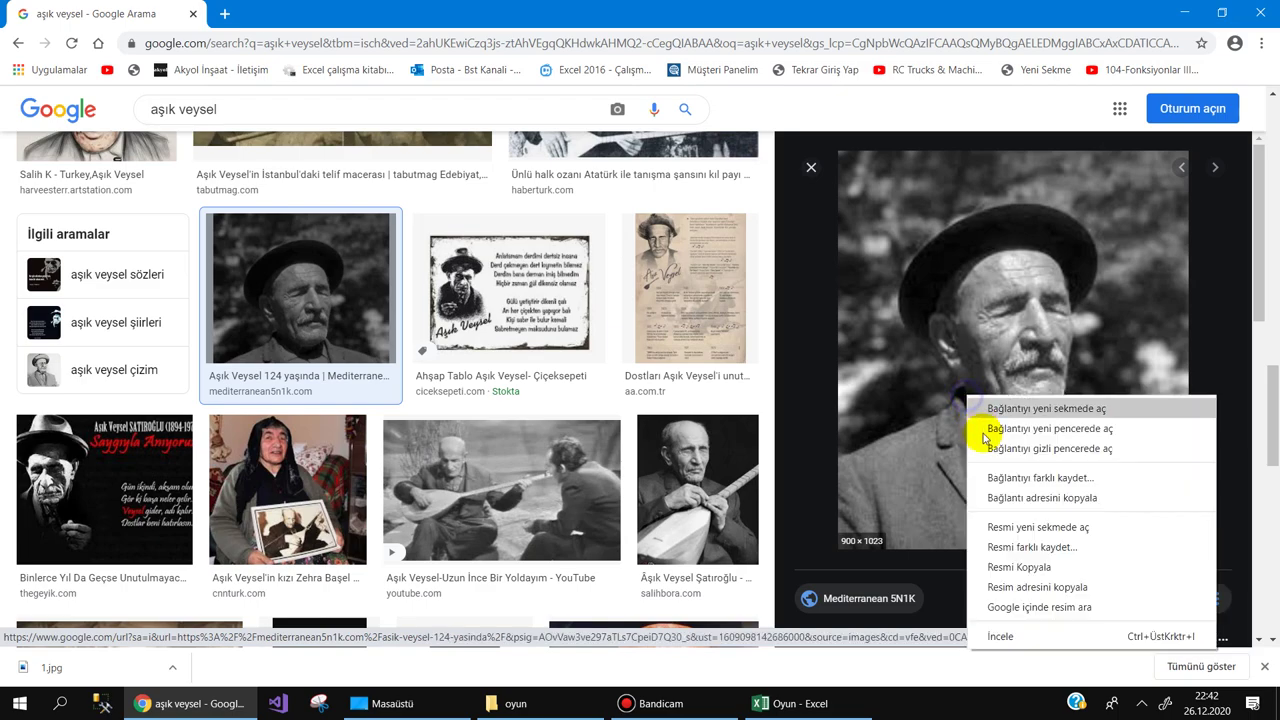
click(1001, 547)
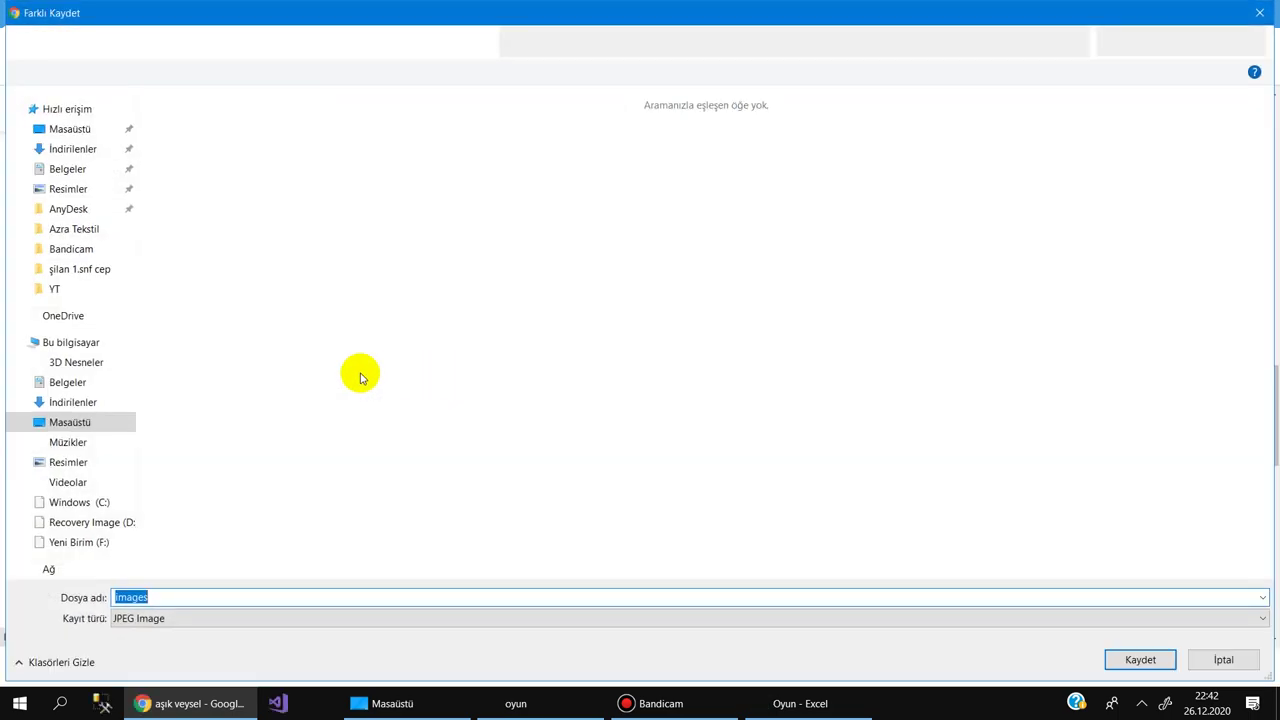
text(2)
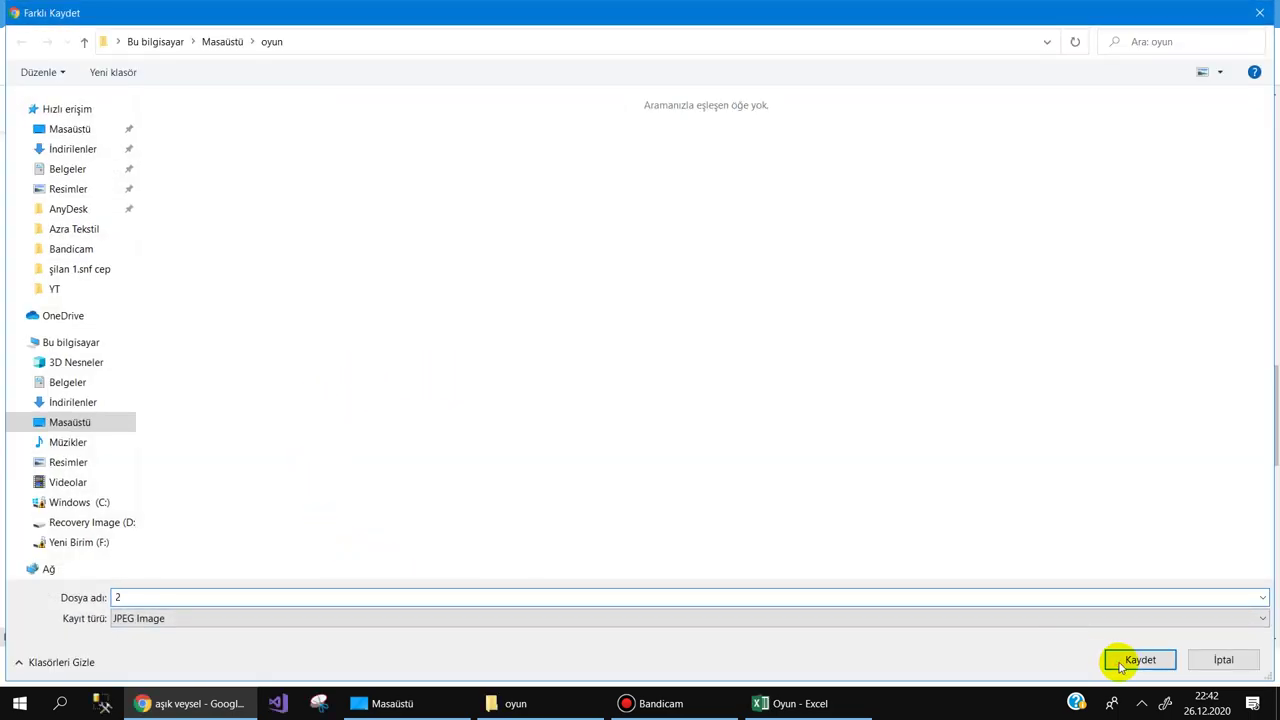
click(1121, 665)
Replace the search with 'ahmet kaya' and run it
scroll(279, 208, up, 3)
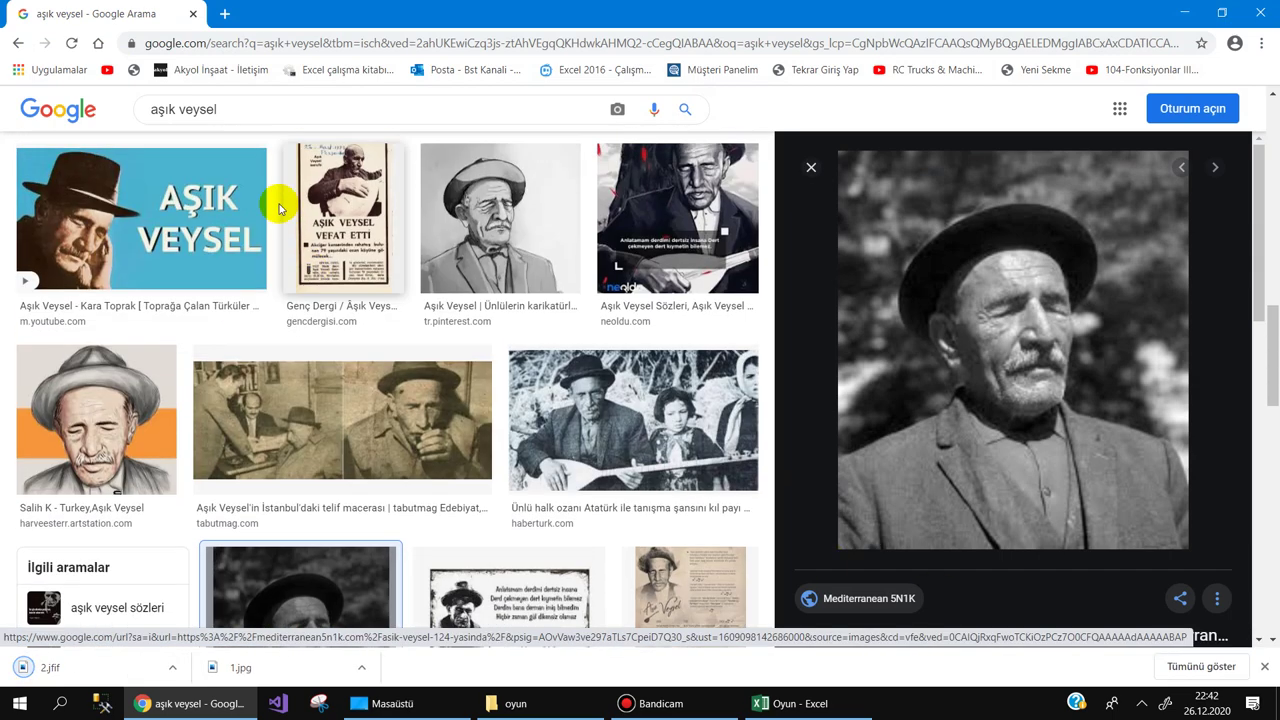
triple_click(240, 109)
text(a)
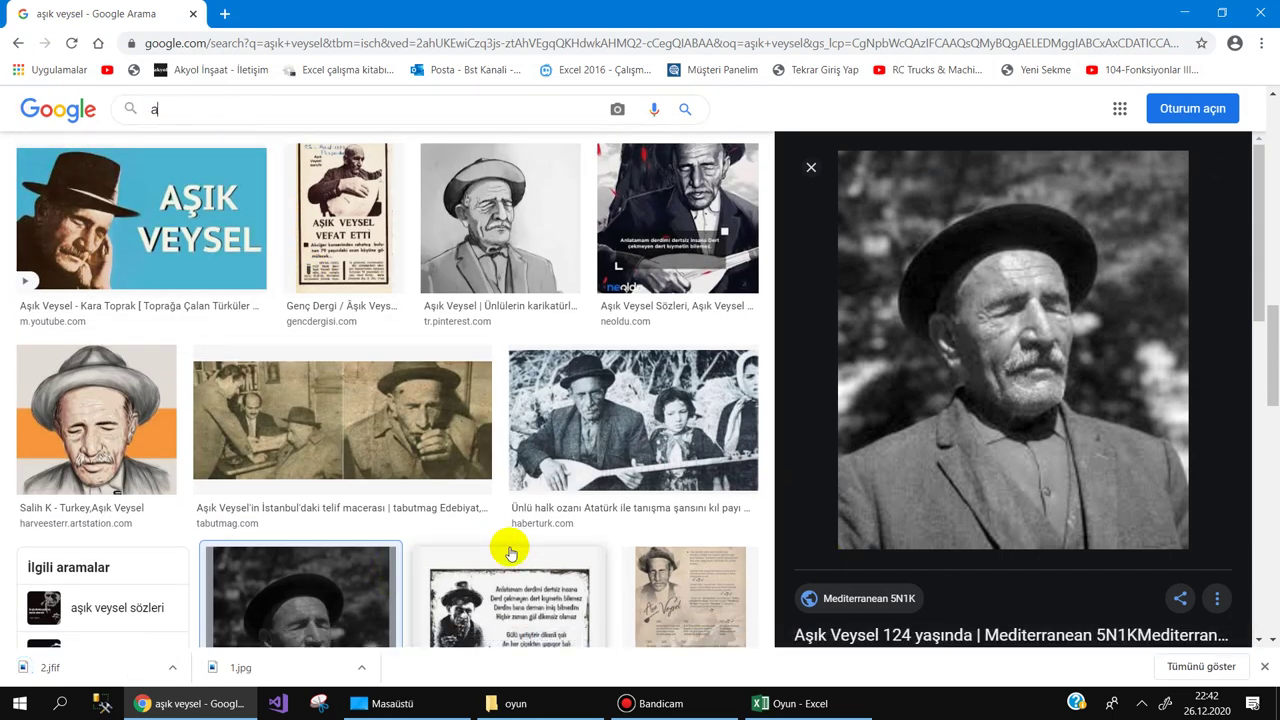
text(hmet kaya)
key(Return)
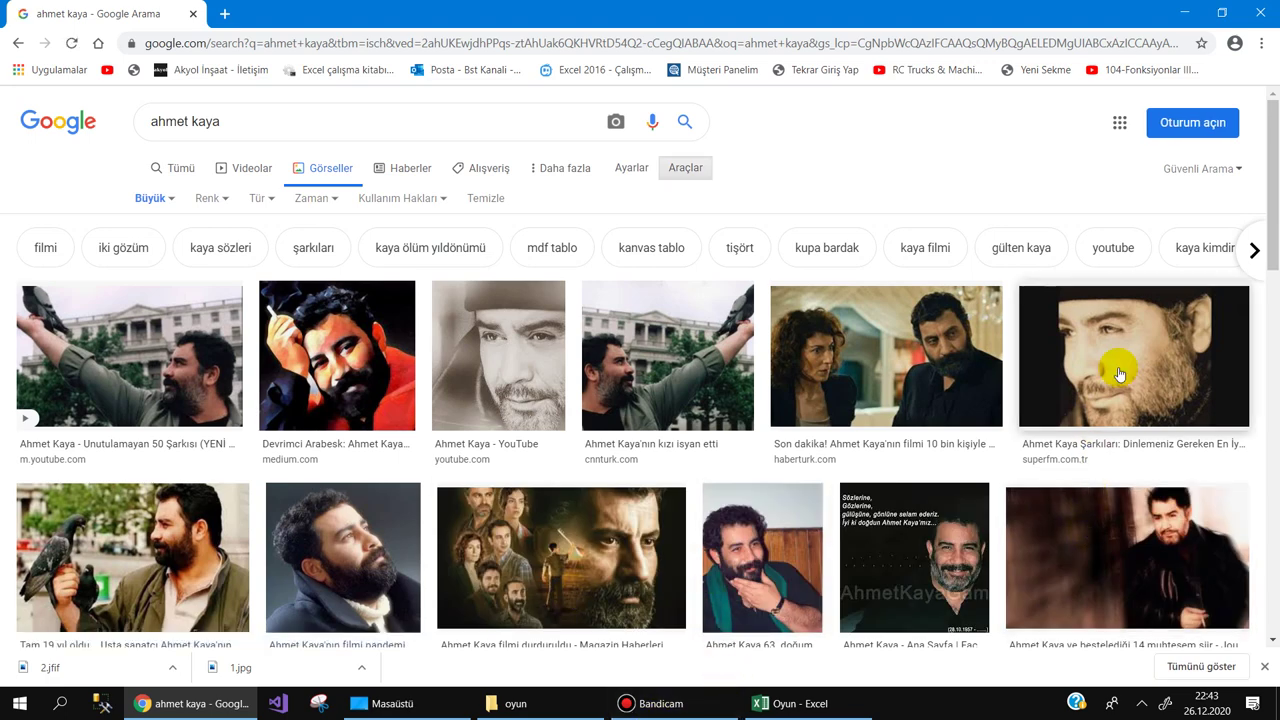
Save the superfm.com.tr close-up portrait into the oyun folder as 3
click(1163, 364)
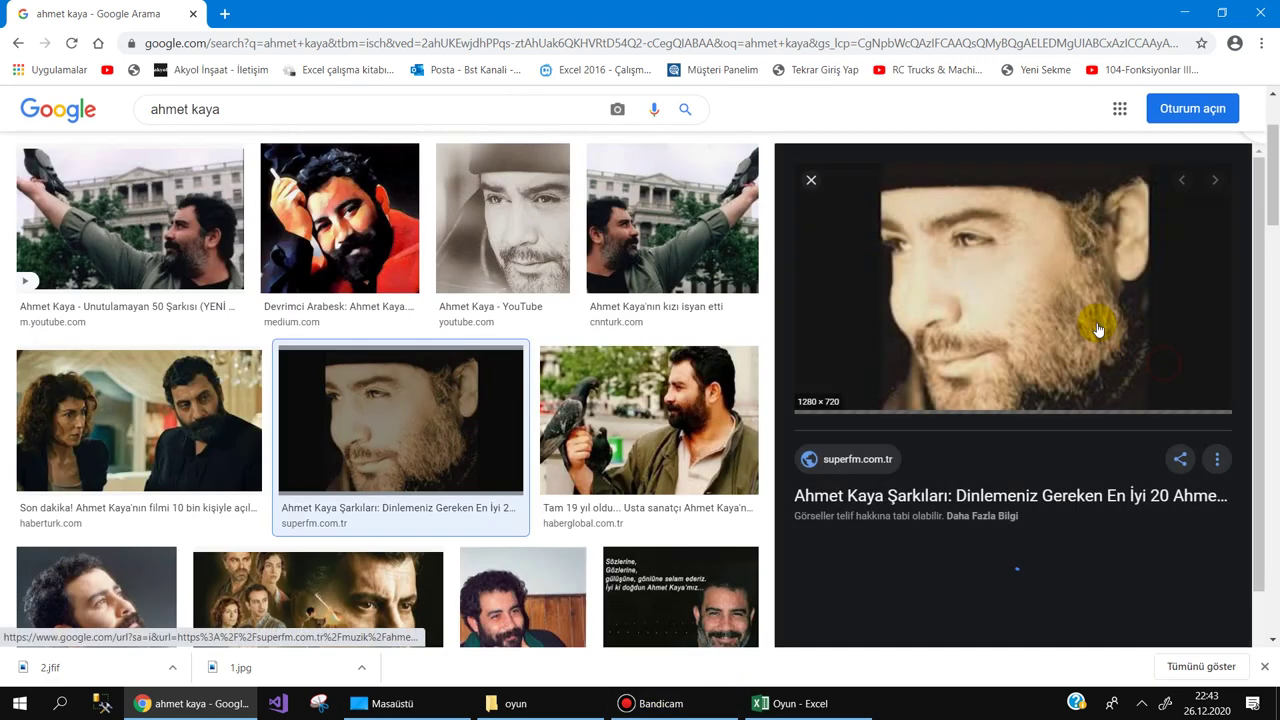
right_click(1000, 298)
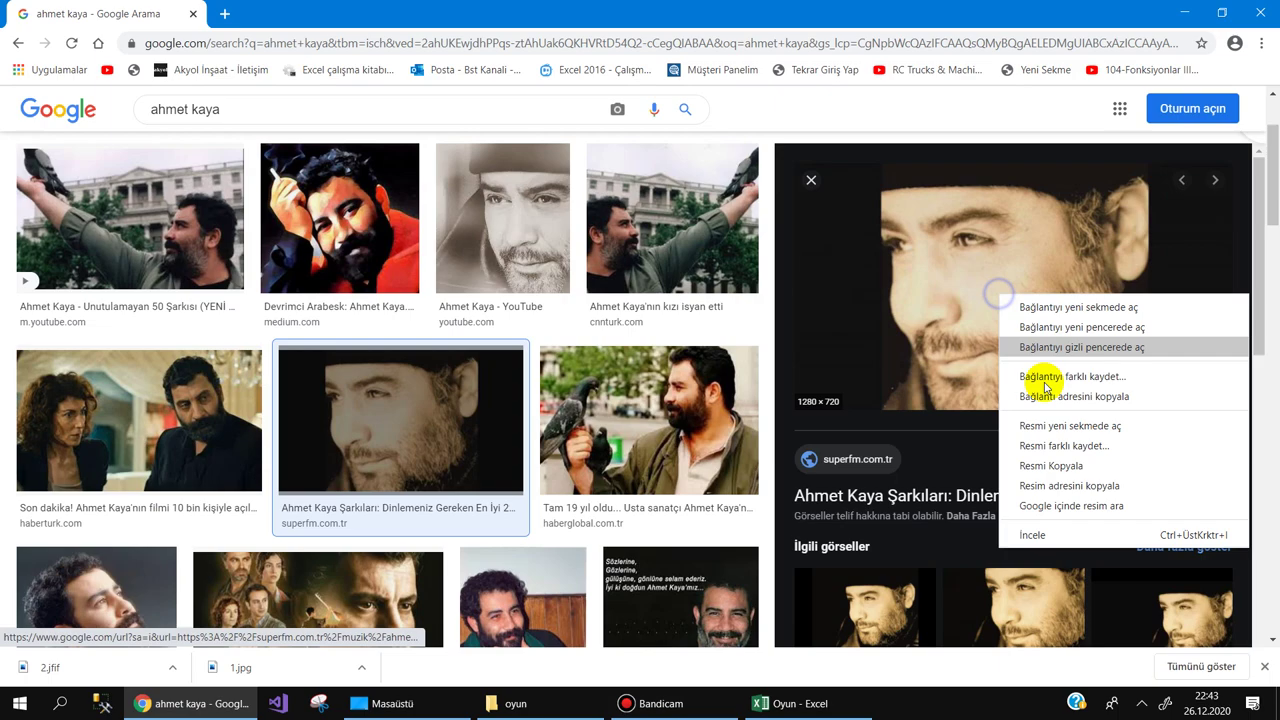
click(1062, 449)
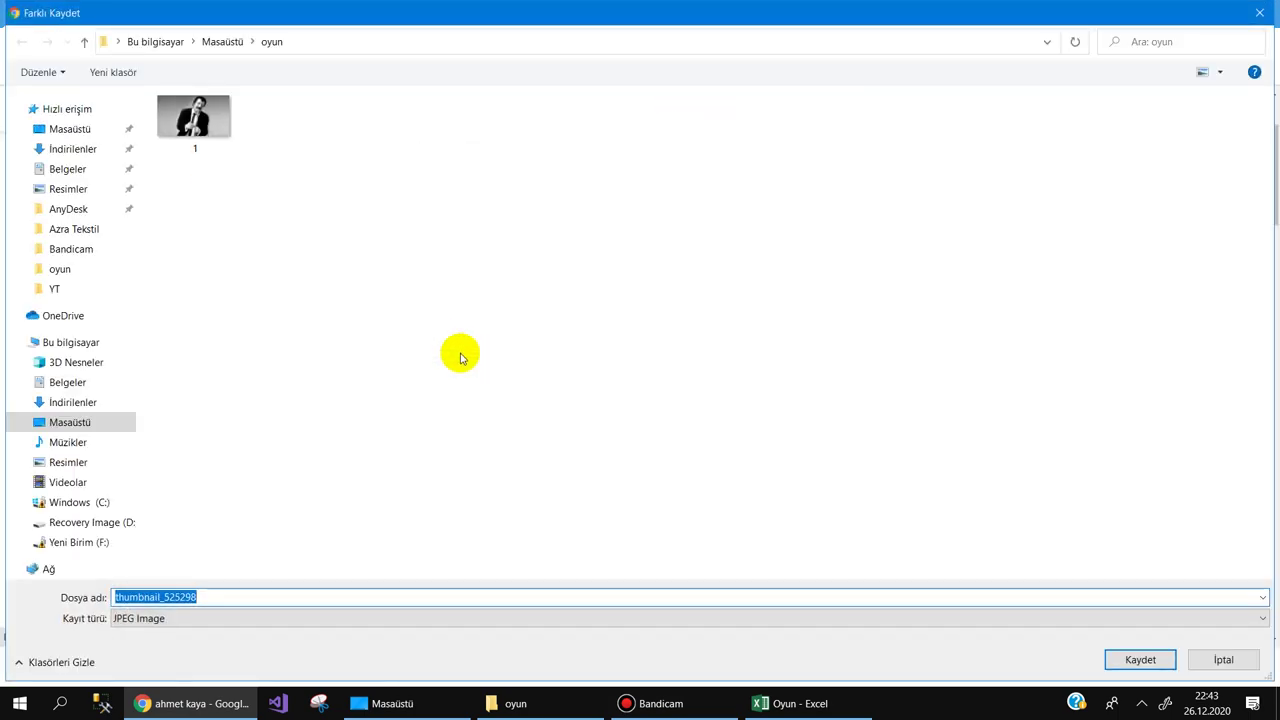
text(3)
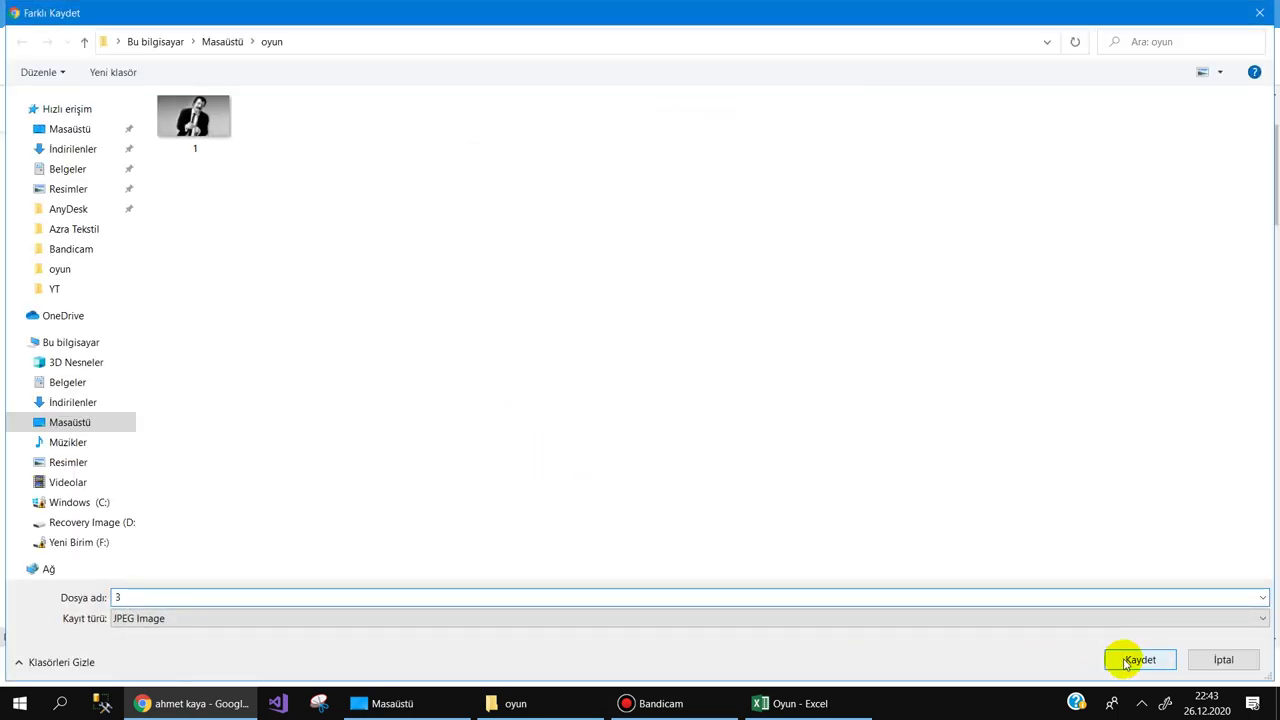
click(1127, 662)
Check image 2 in the photo viewer, delete it, and return to Chrome
click(515, 703)
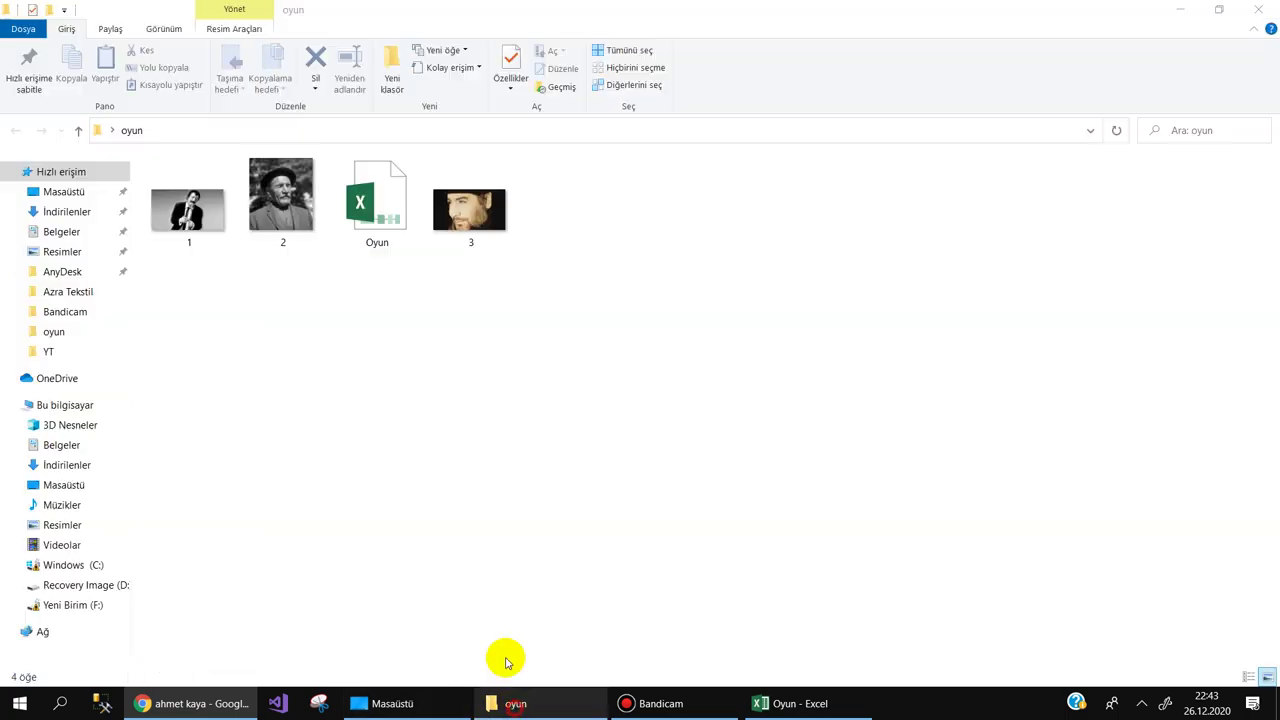
double_click(281, 204)
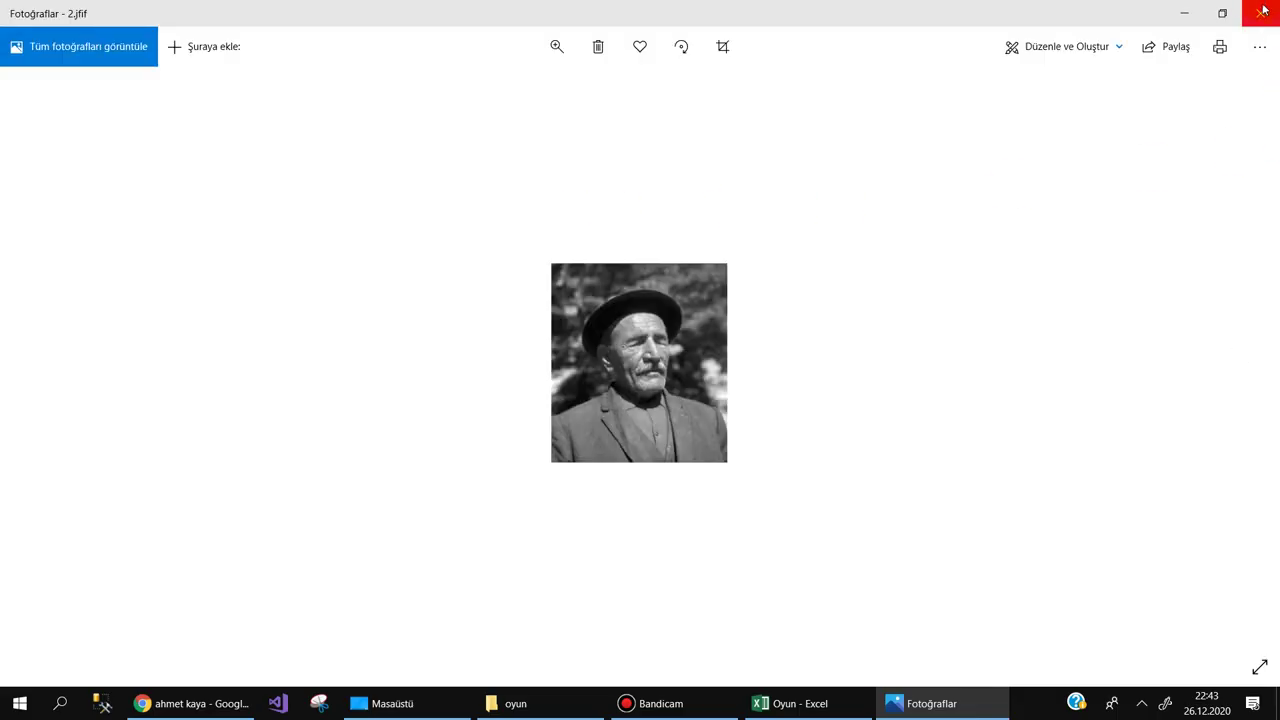
click(1263, 10)
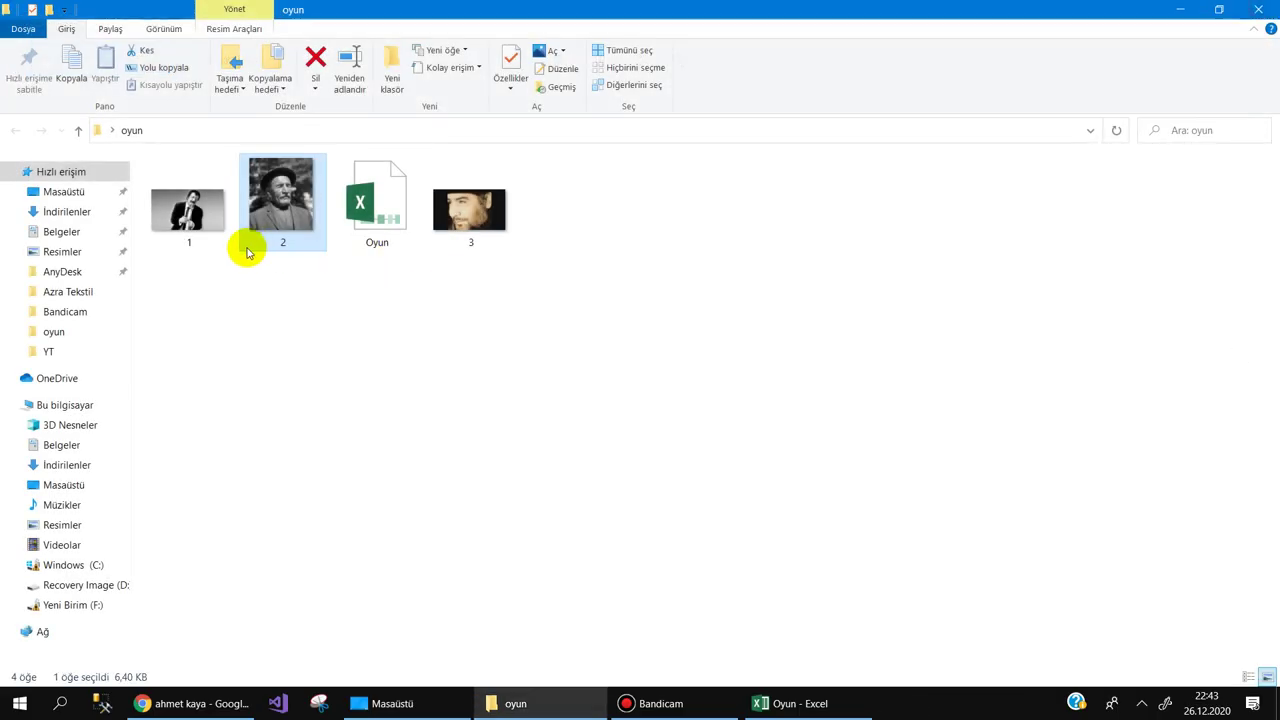
key(Delete)
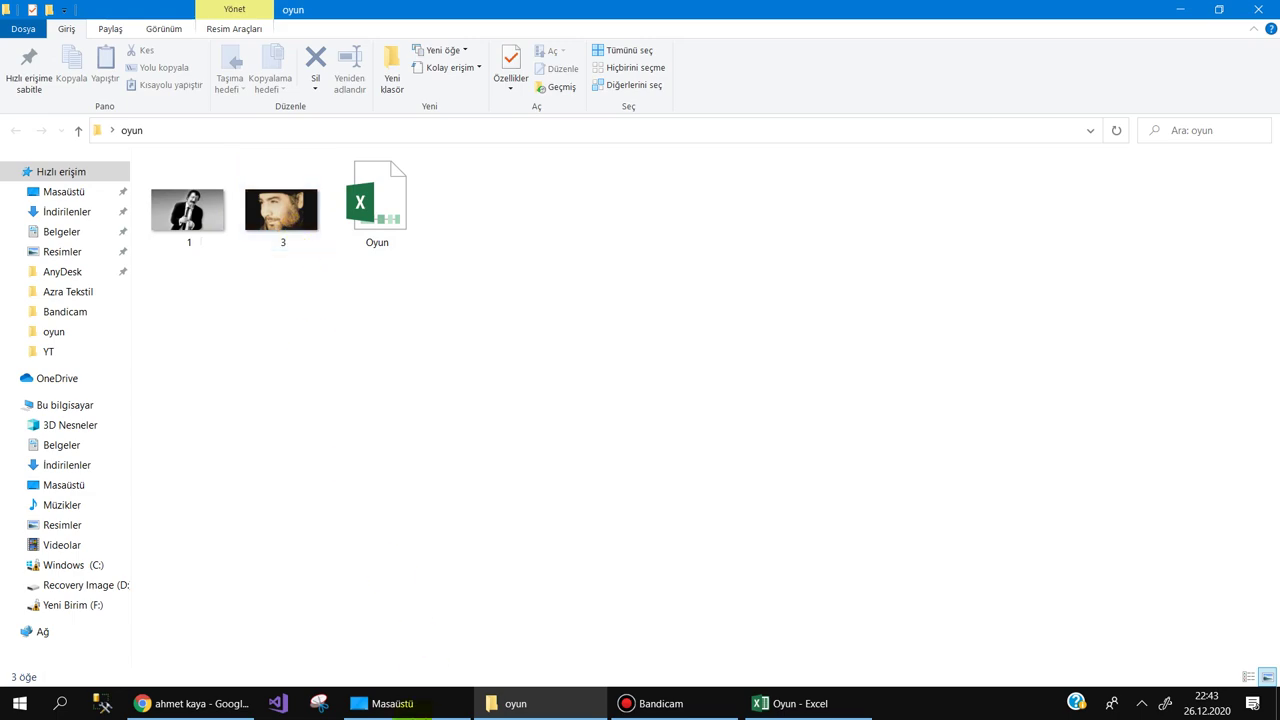
click(200, 703)
Return to the aşık veysel results and preview the Bilgihanem watercolour portrait
click(15, 45)
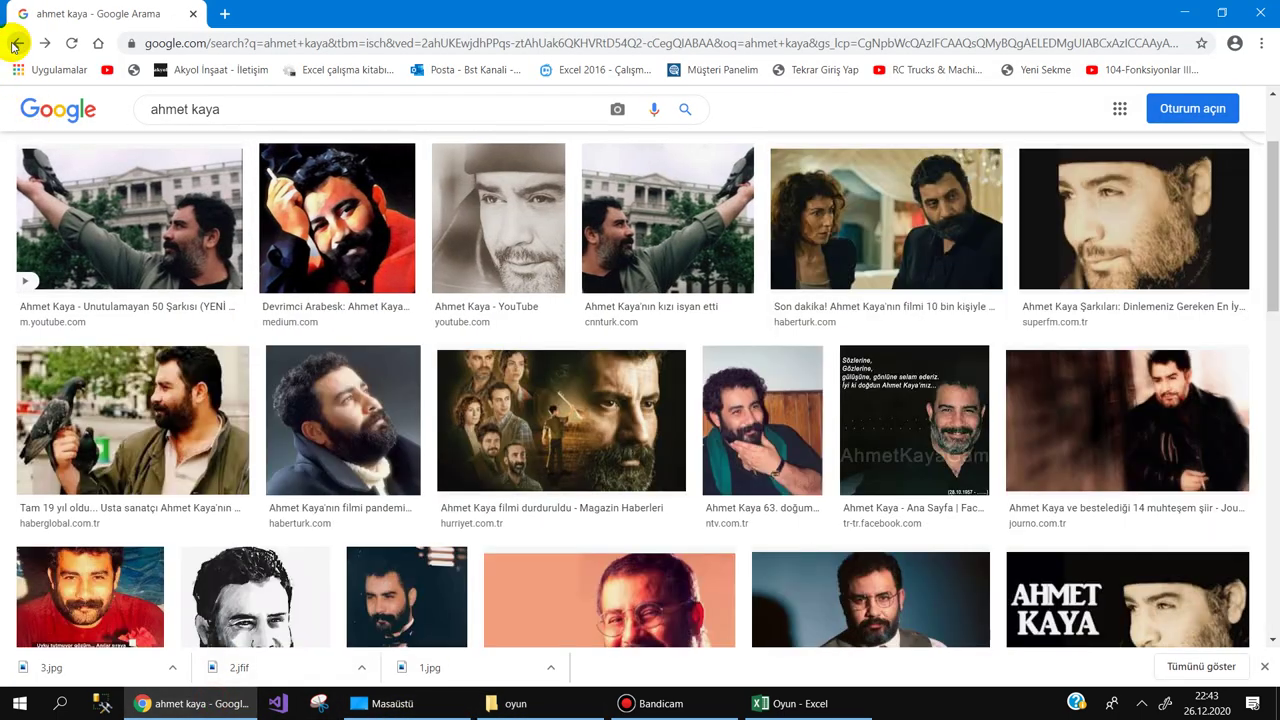
click(15, 45)
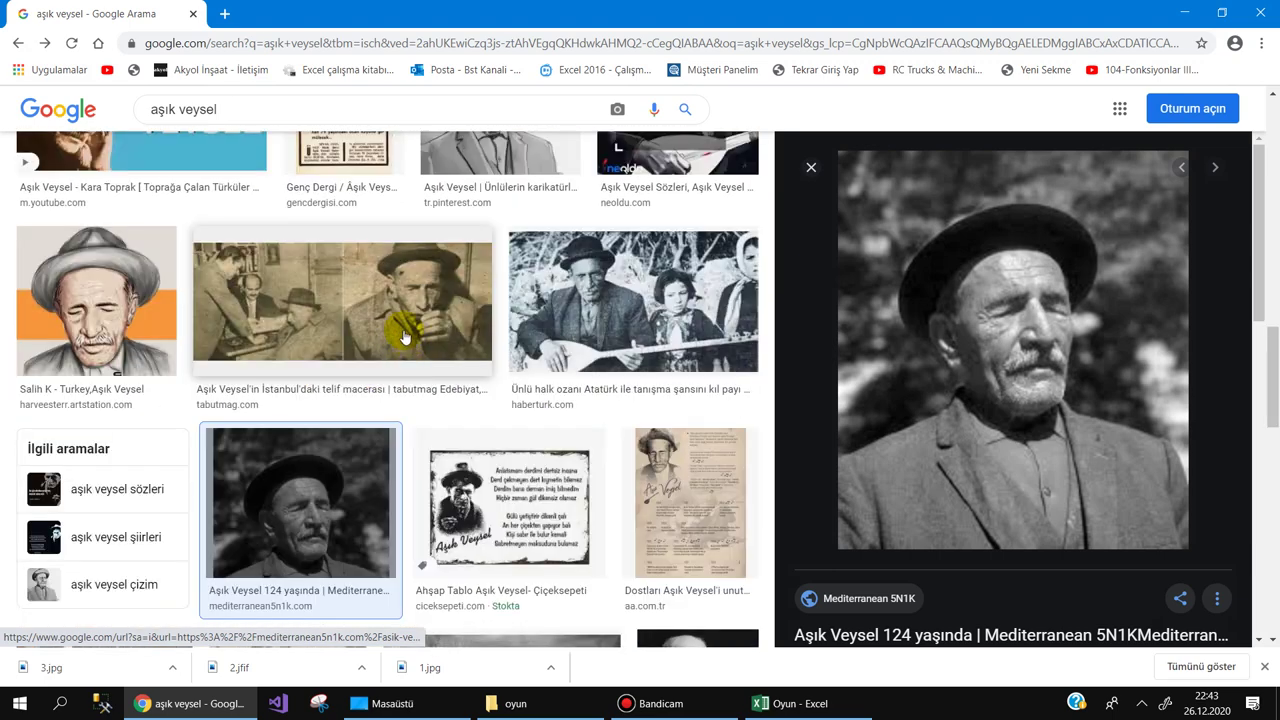
click(404, 337)
scroll(443, 300, up, 4)
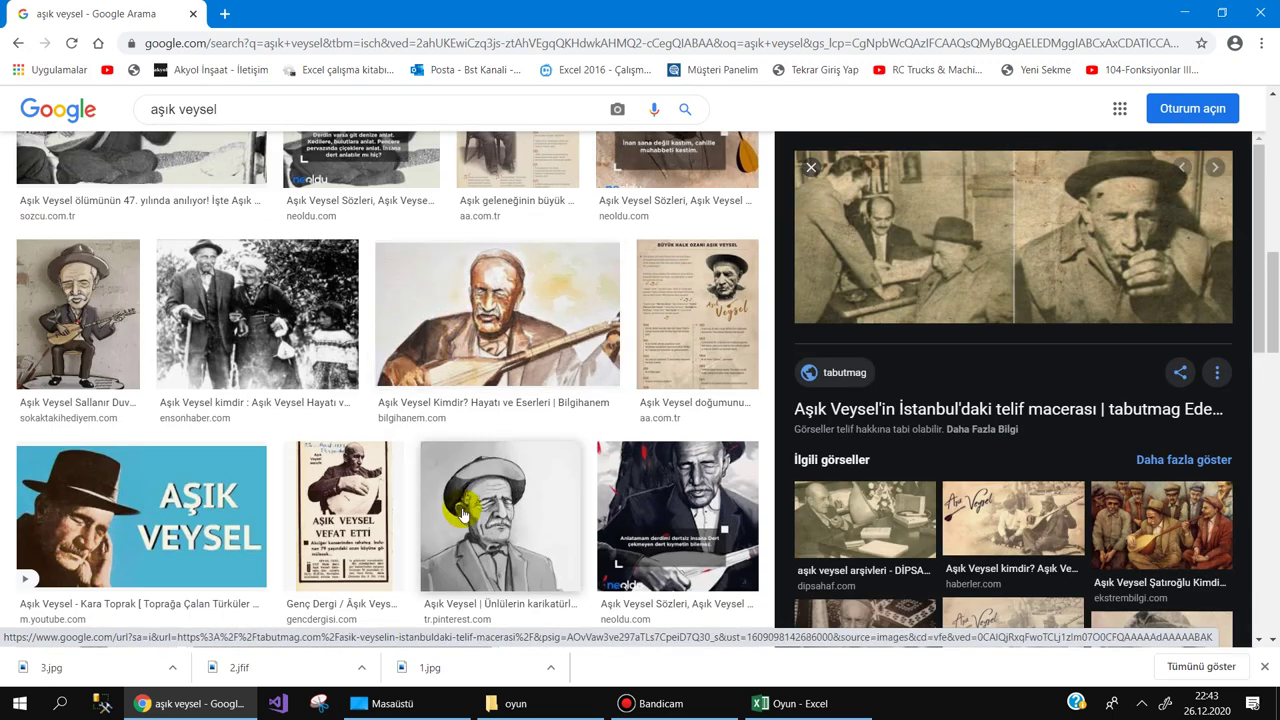
click(450, 250)
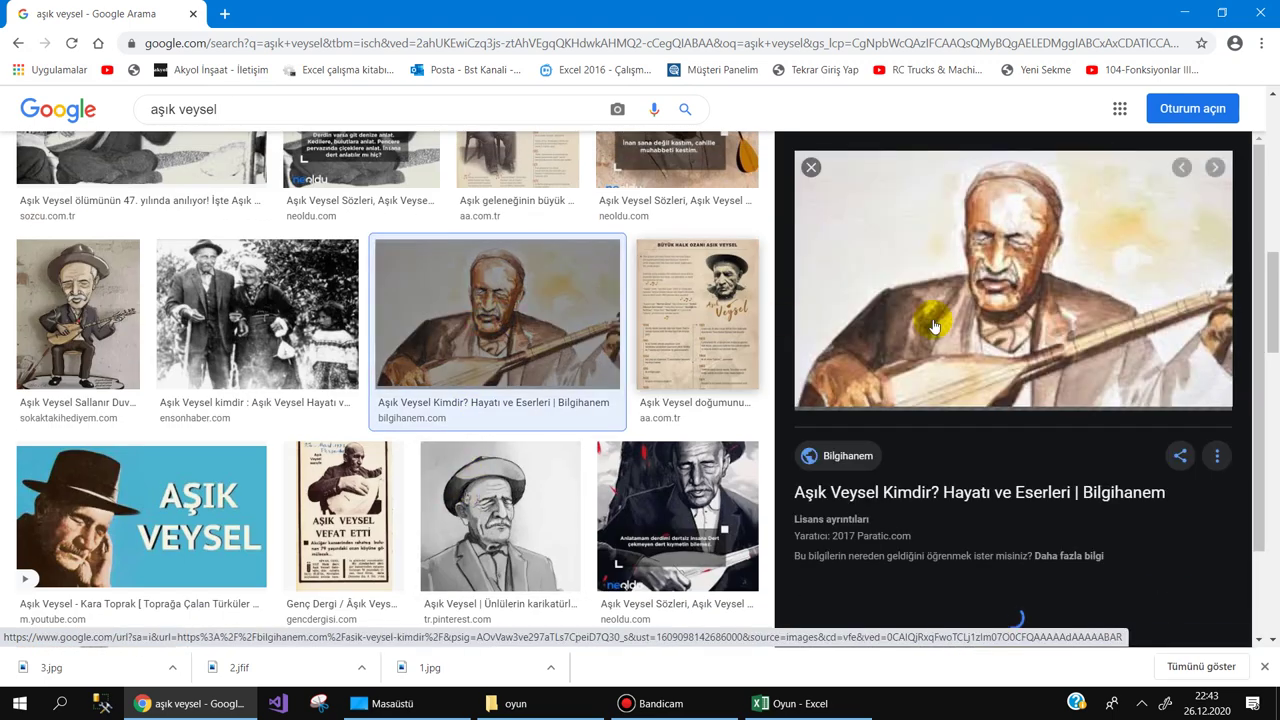
Save the watercolour portrait into oyun, close Chrome, and select the Oyun workbook
right_click(1015, 302)
click(1068, 453)
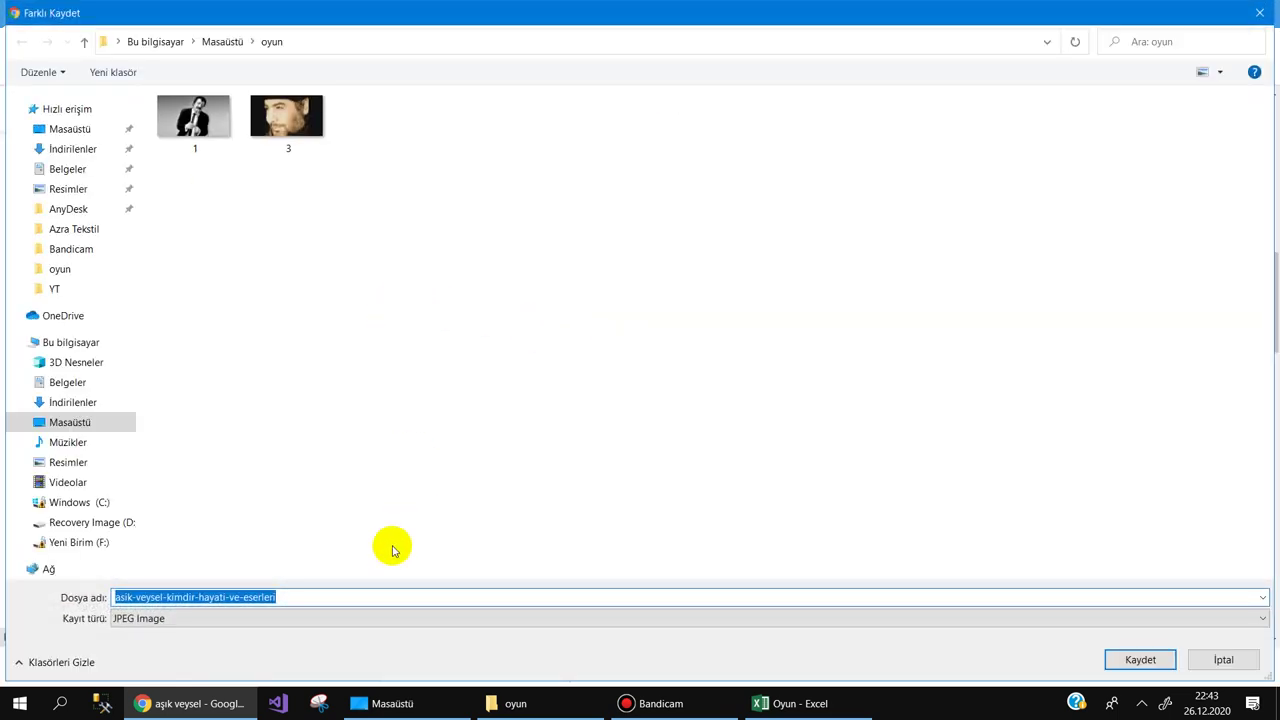
text(3)
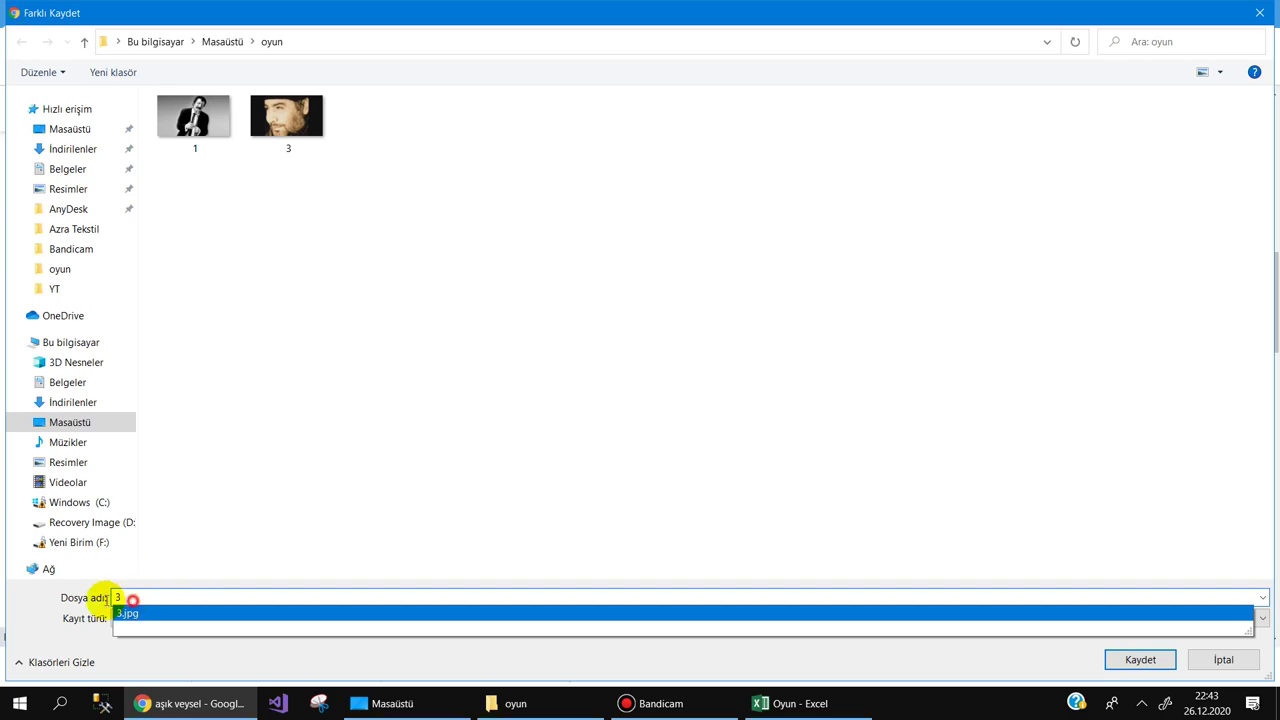
click(1140, 660)
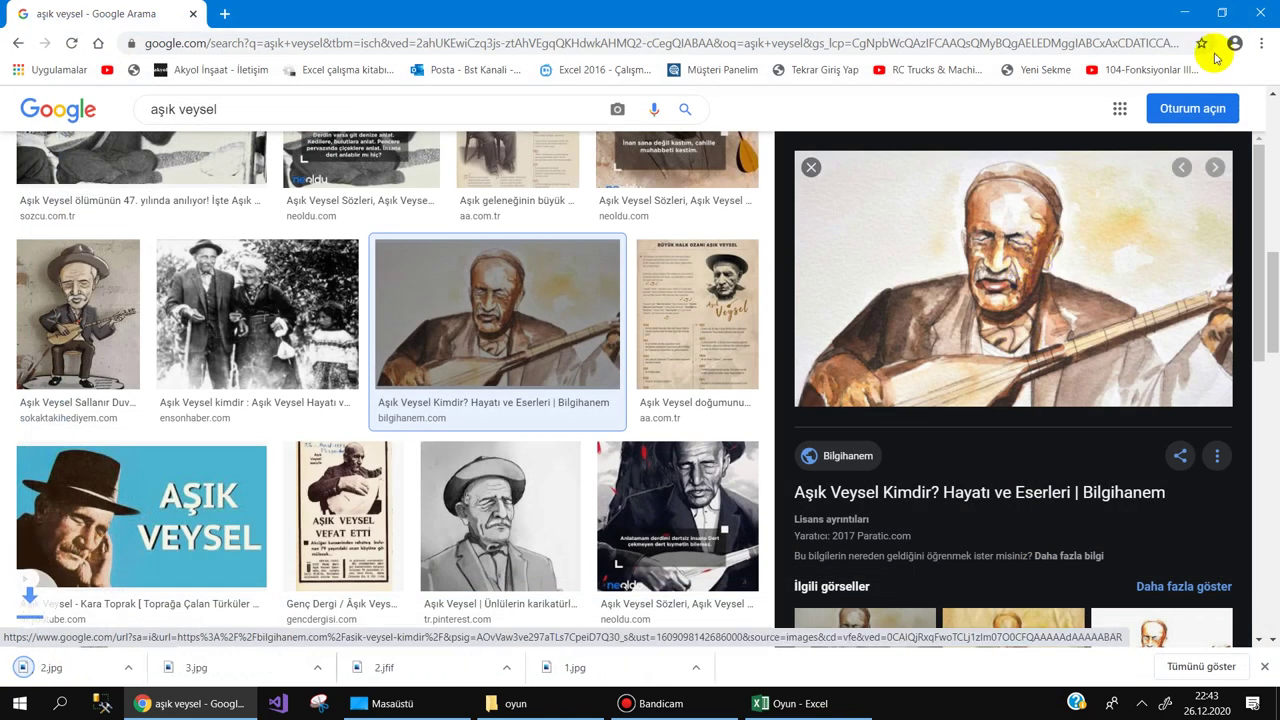
click(1260, 11)
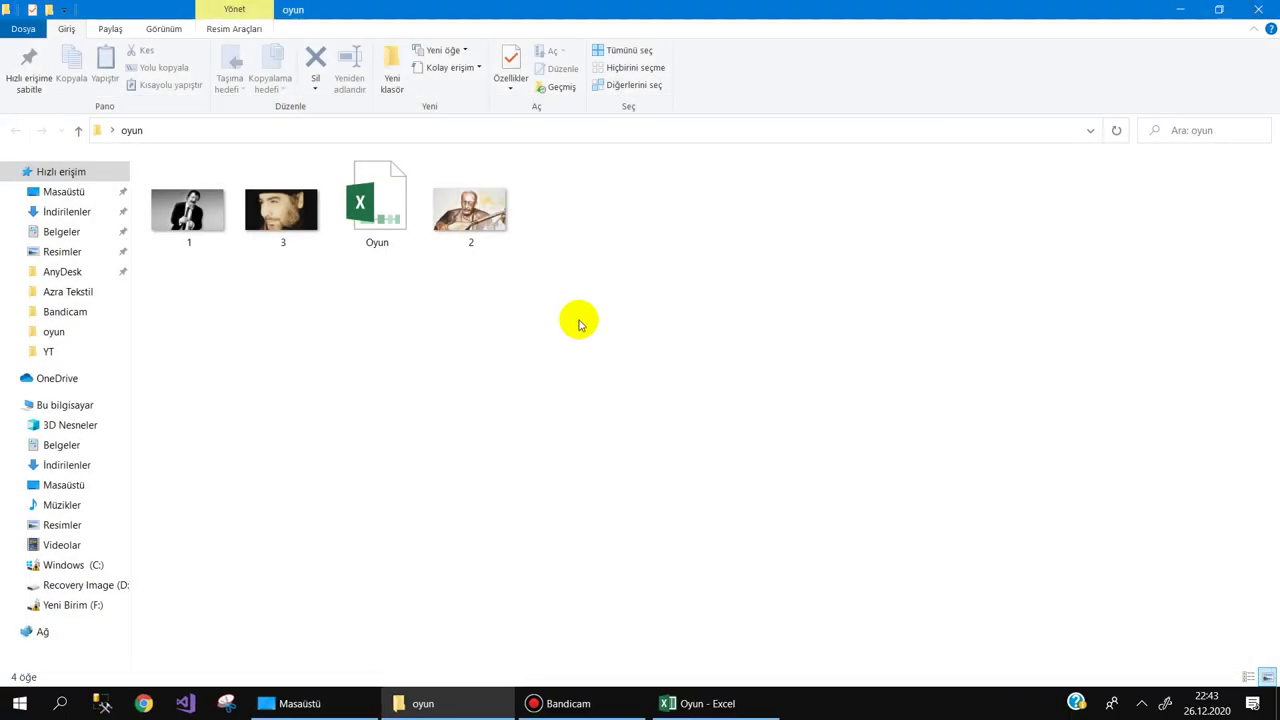
click(376, 204)
Select the whole Oyun sheet and make every column narrow
click(690, 703)
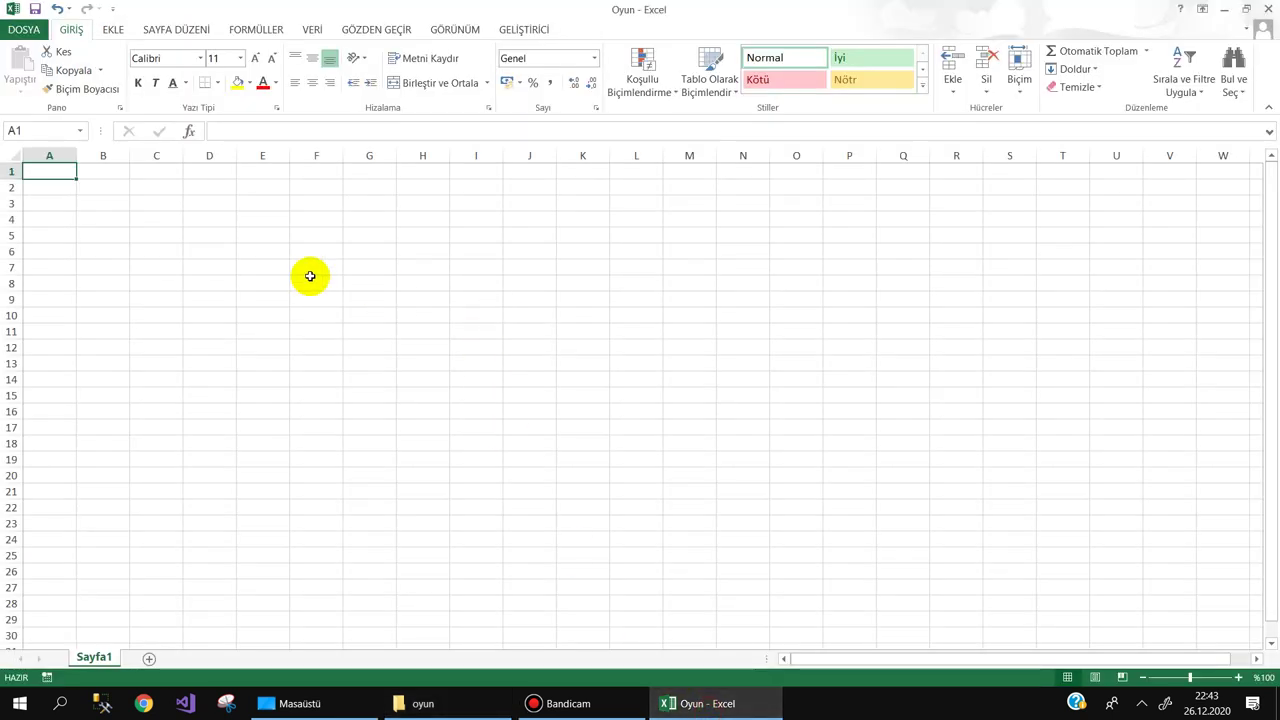
click(14, 156)
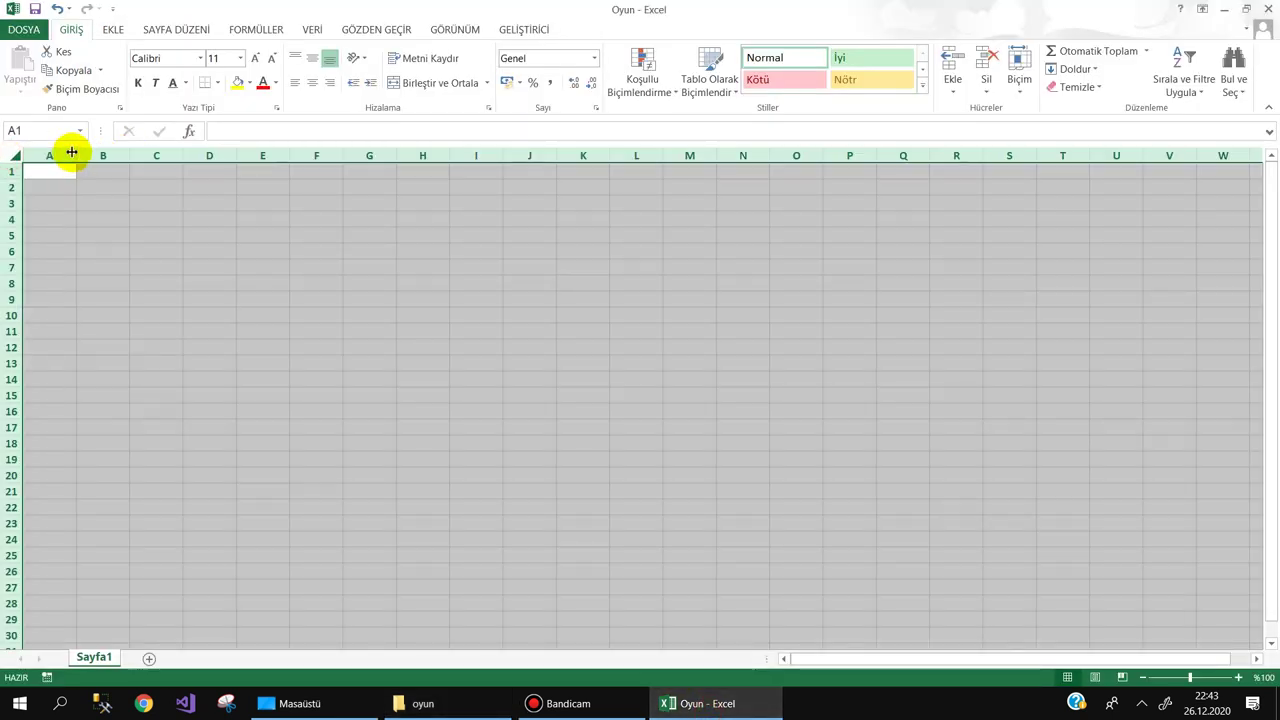
drag(76, 152, 41, 155)
Enter 1 and 2 in A1:B1 and AutoFill row 1 with 1–30 through AD1
click(40, 173)
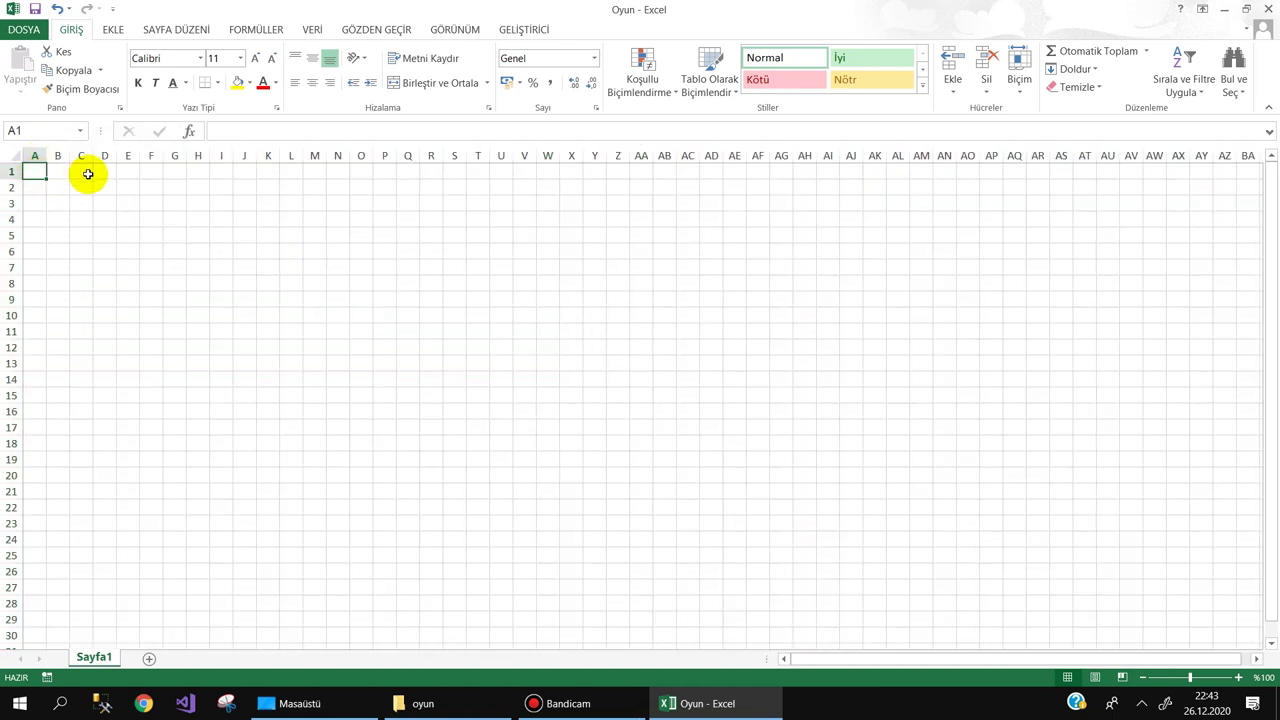
text(1)
key(Tab)
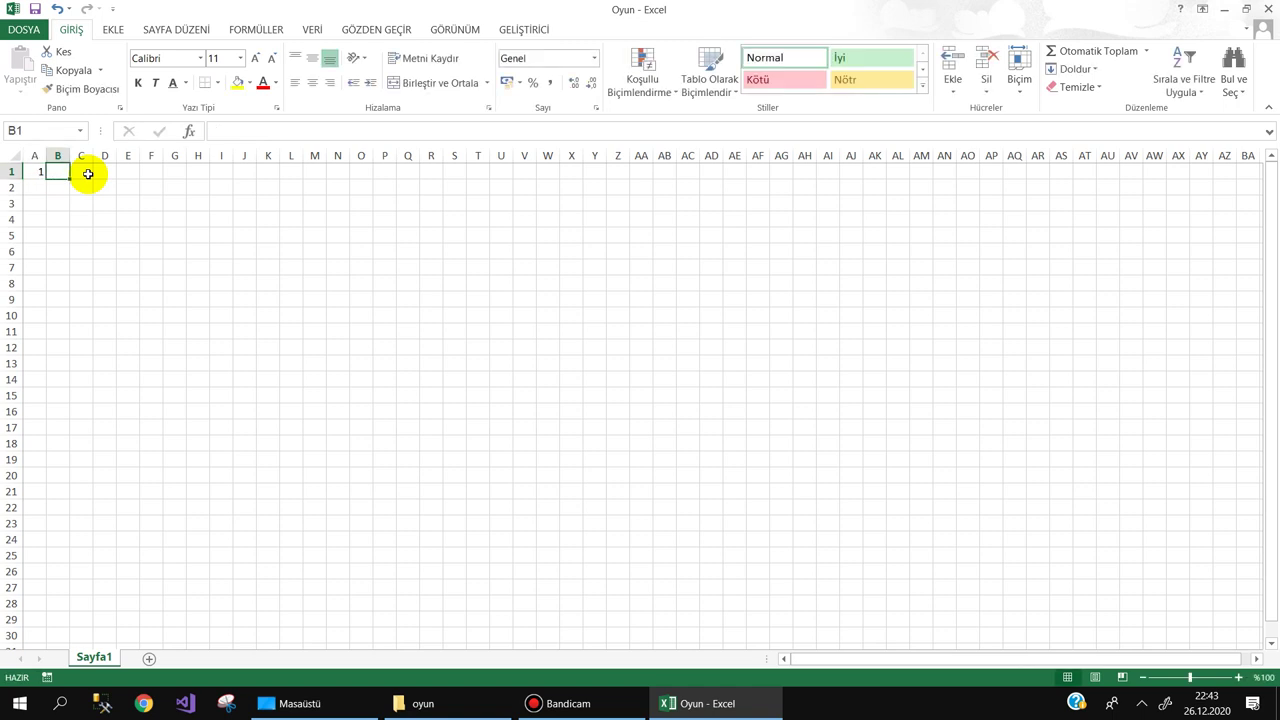
text(2)
key(Tab)
mouse_move(43, 174)
mouse_down()
mouse_move(727, 180)
mouse_move(748, 155)
mouse_move(852, 145)
mouse_move(1273, 152)
mouse_up()
click(735, 173)
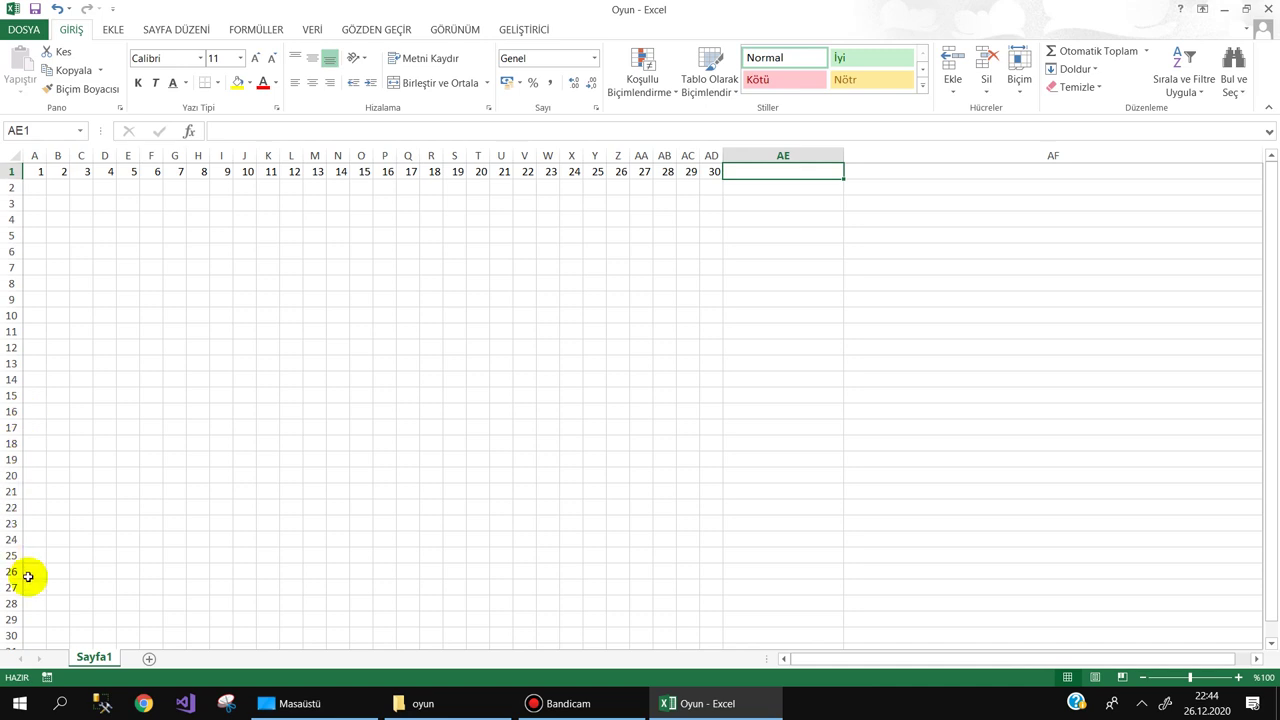
click(34, 636)
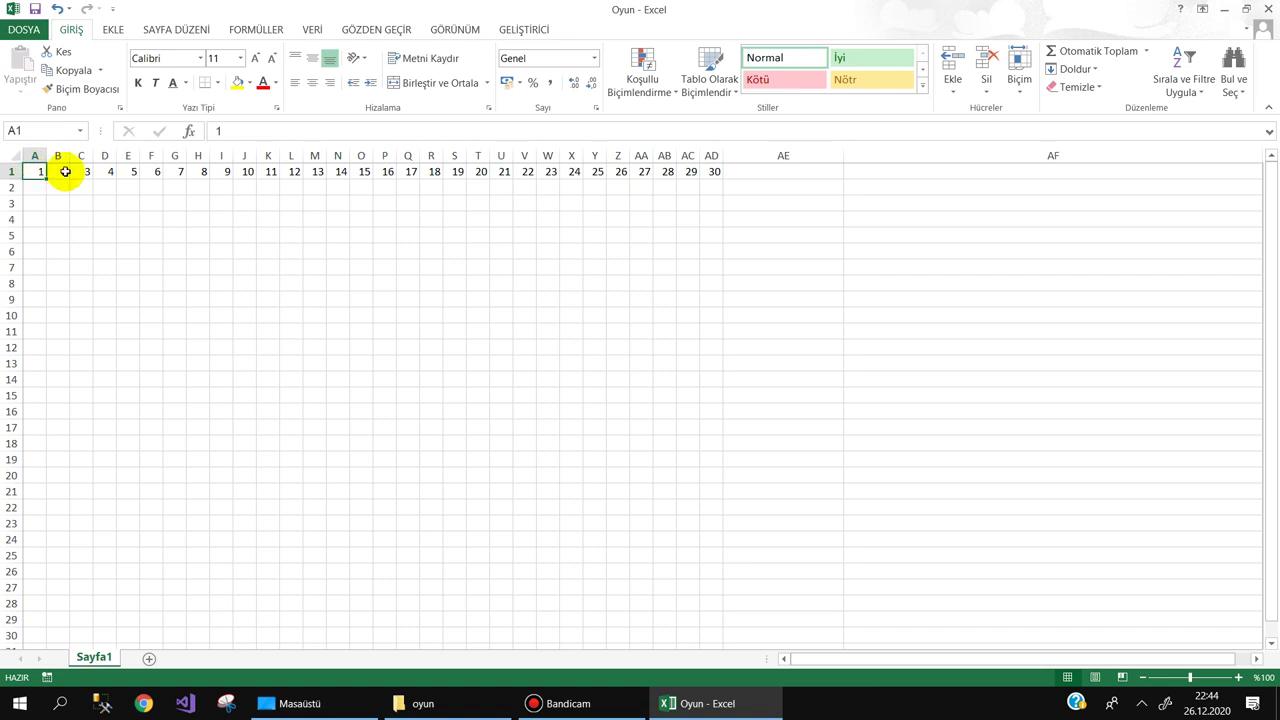
Enter =RASTGELEARADA(1;900) in A1 and fill it across the grid to AD30
text(=ra)
text(st)
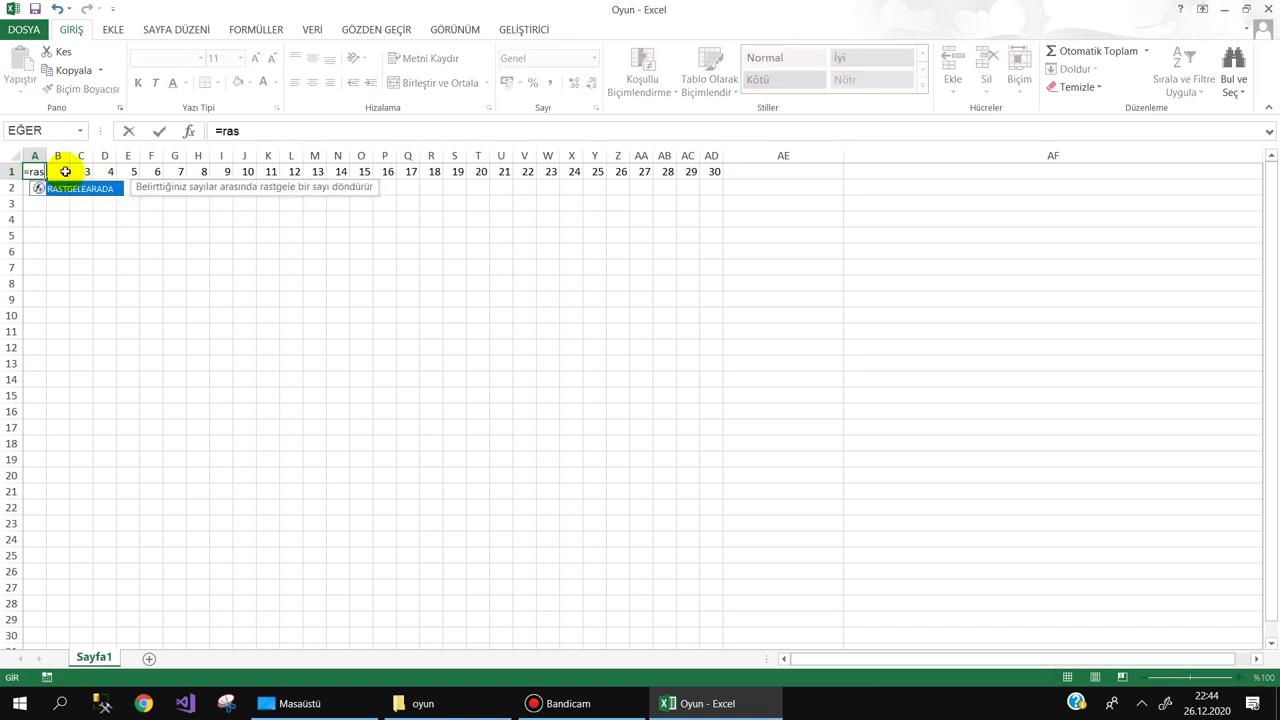
key(Tab)
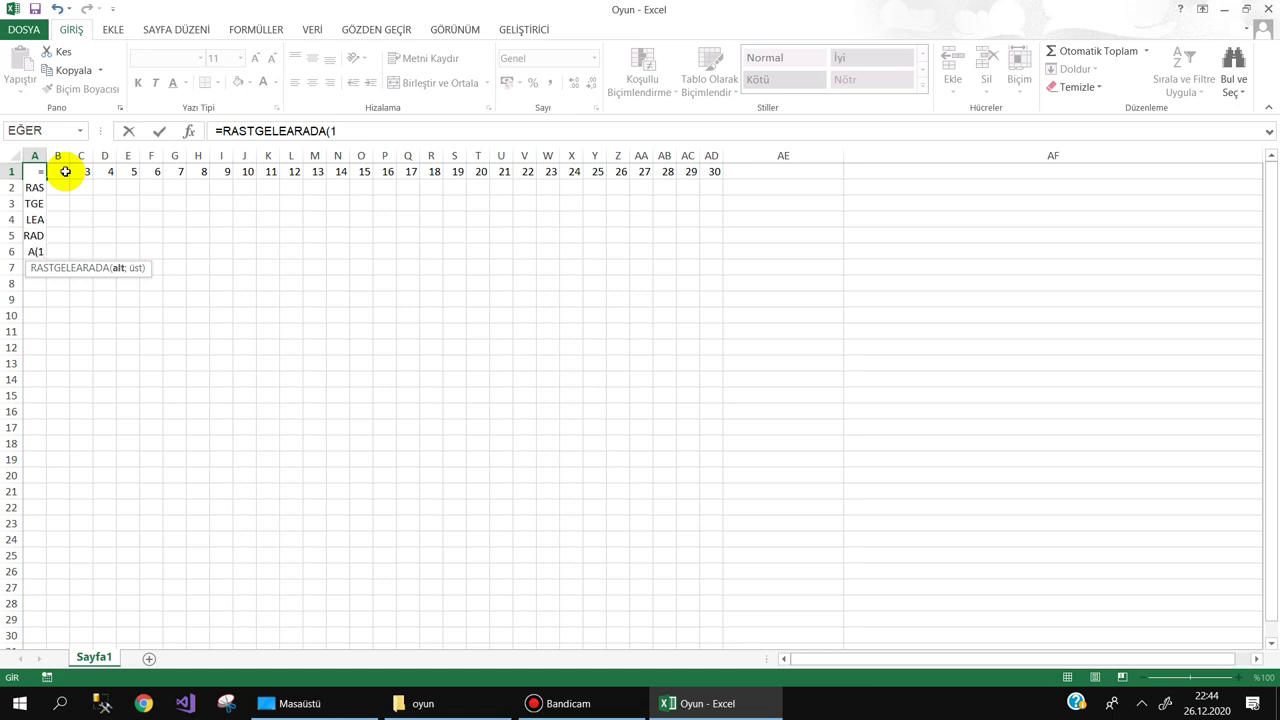
text(;900)
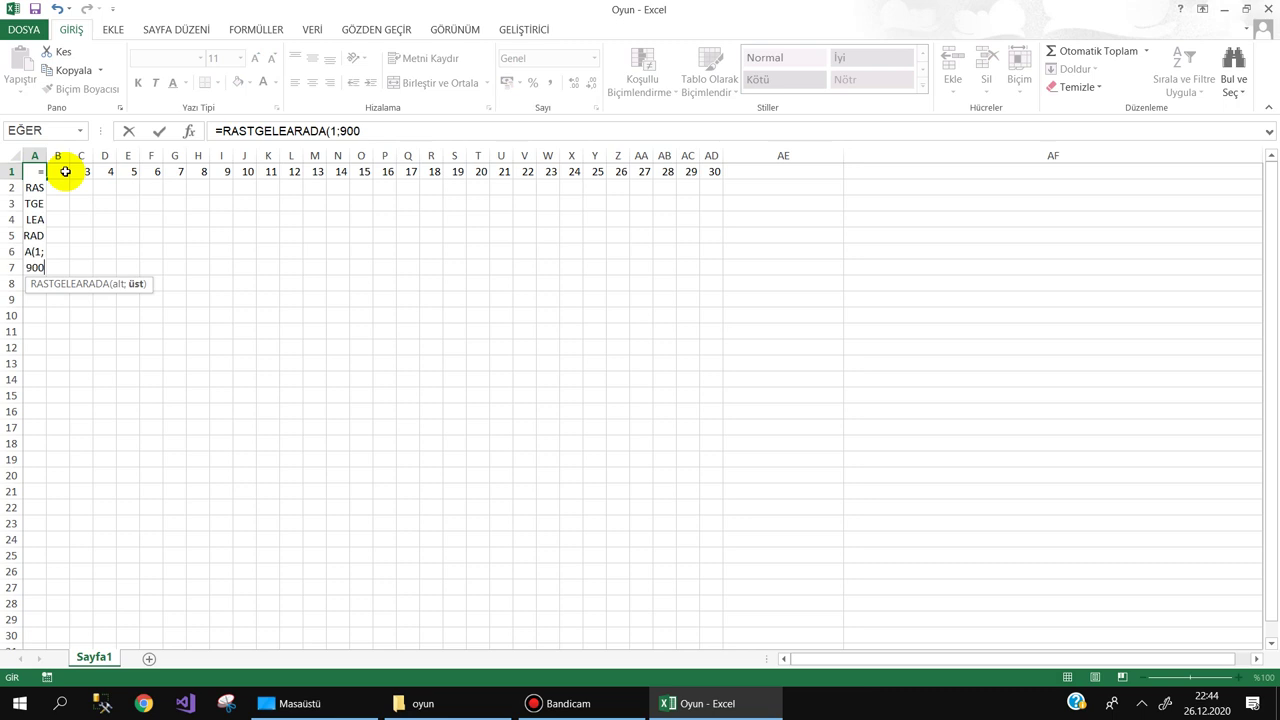
key(Return)
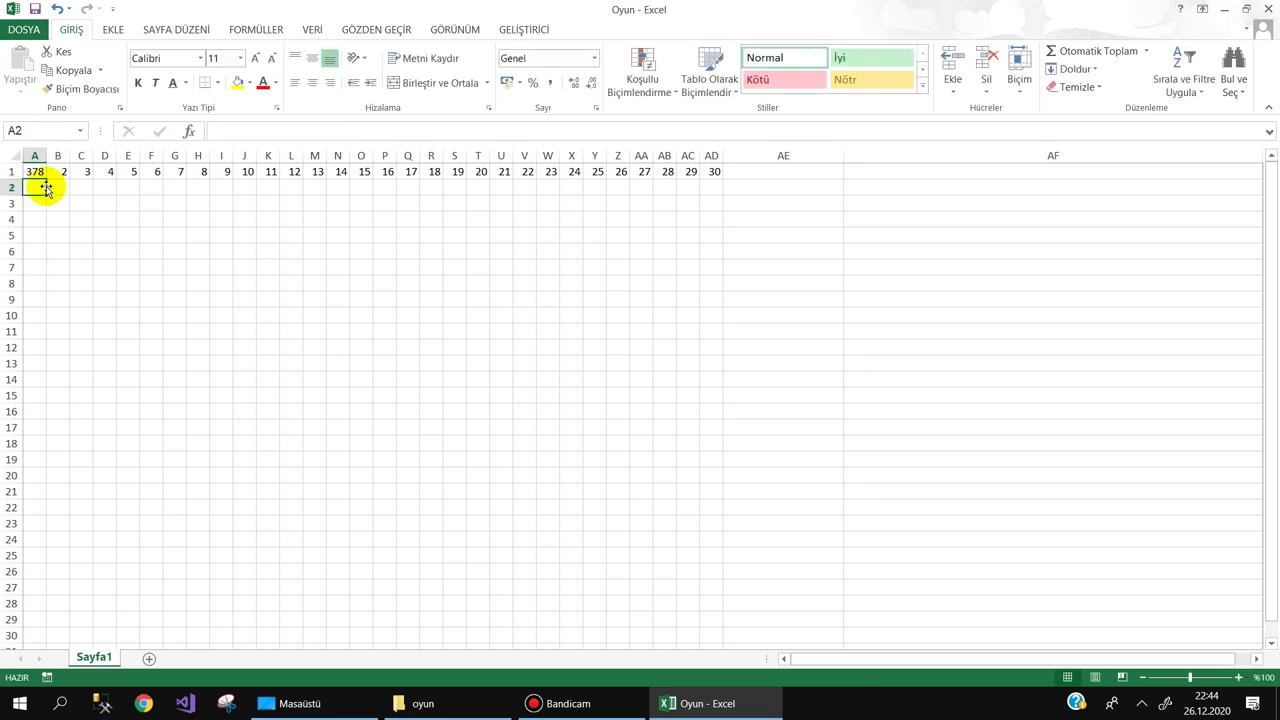
click(35, 171)
mouse_move(47, 179)
mouse_down()
mouse_move(723, 175)
mouse_move(670, 638)
mouse_up()
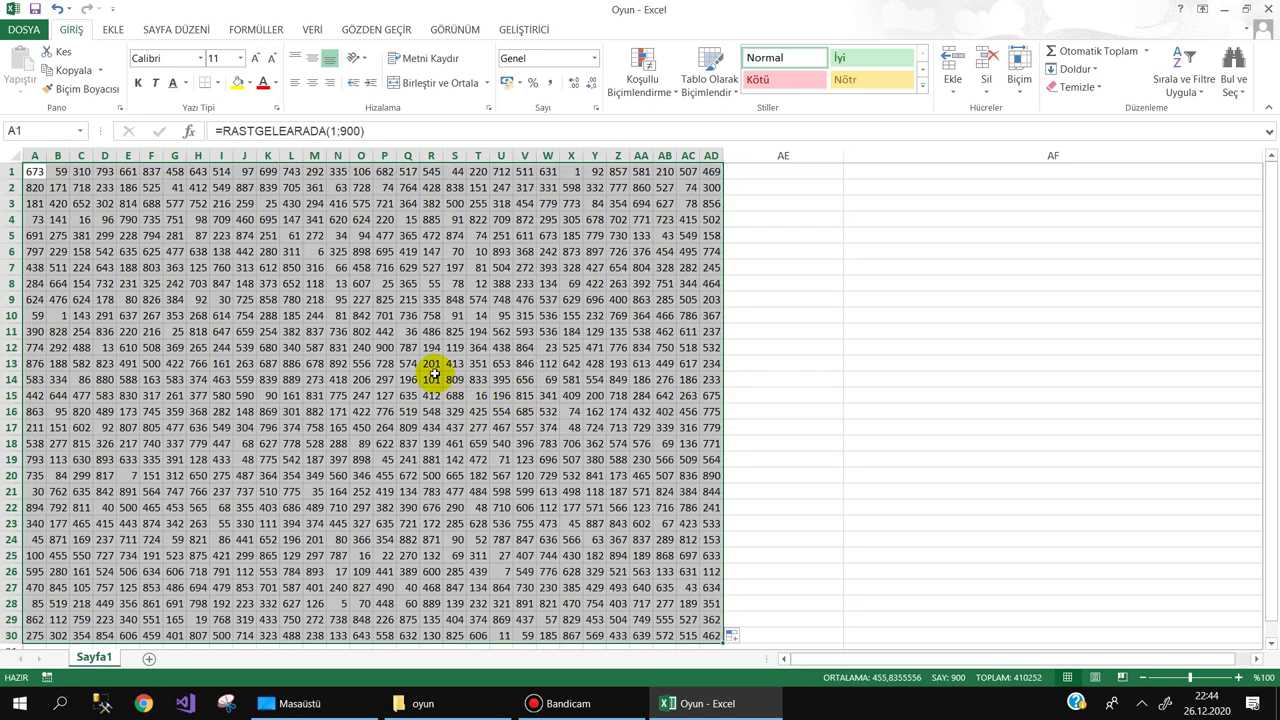
Hide every row from row 31 down to the bottom of the sheet
click(219, 349)
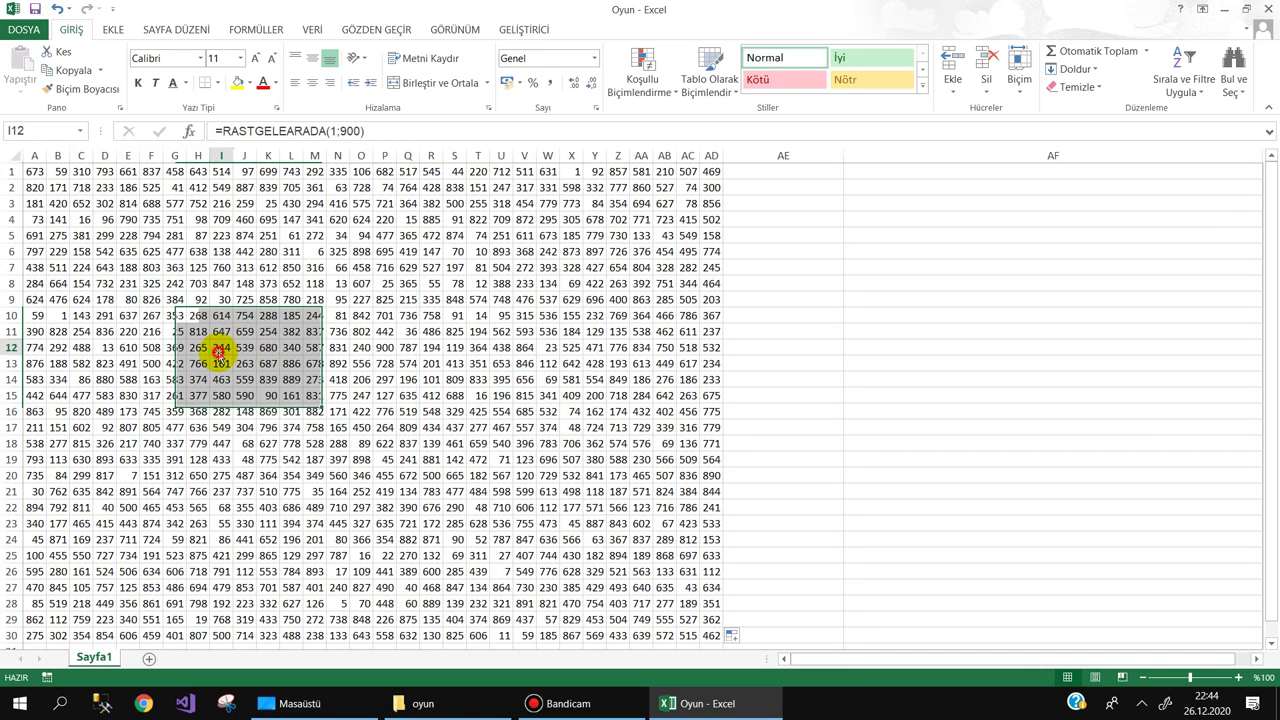
scroll(314, 335, down, 1)
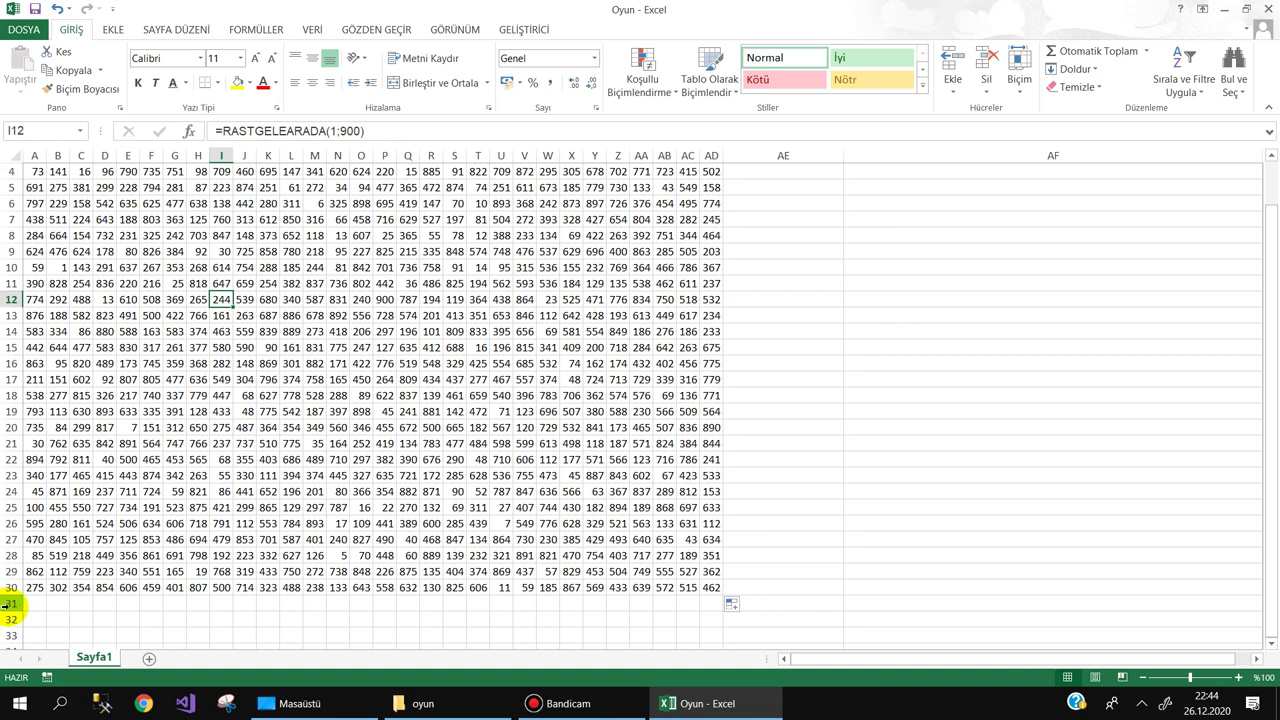
click(10, 603)
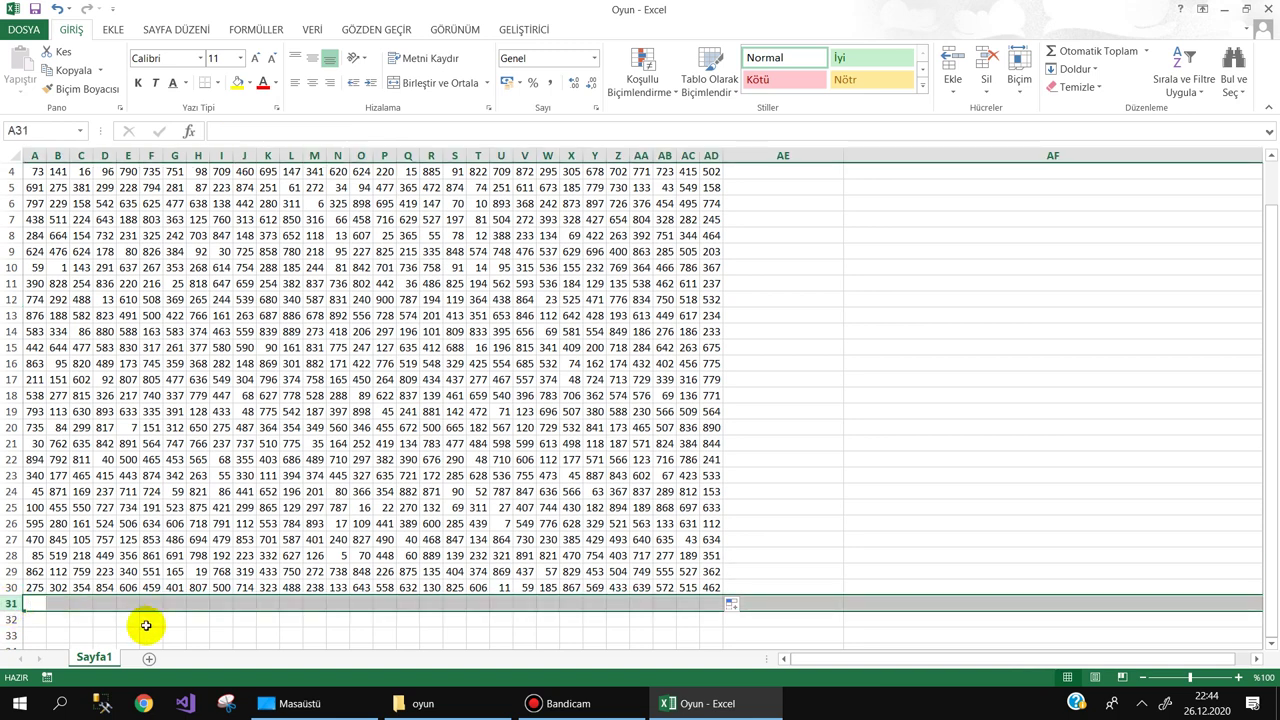
key(ctrl+shift+Down)
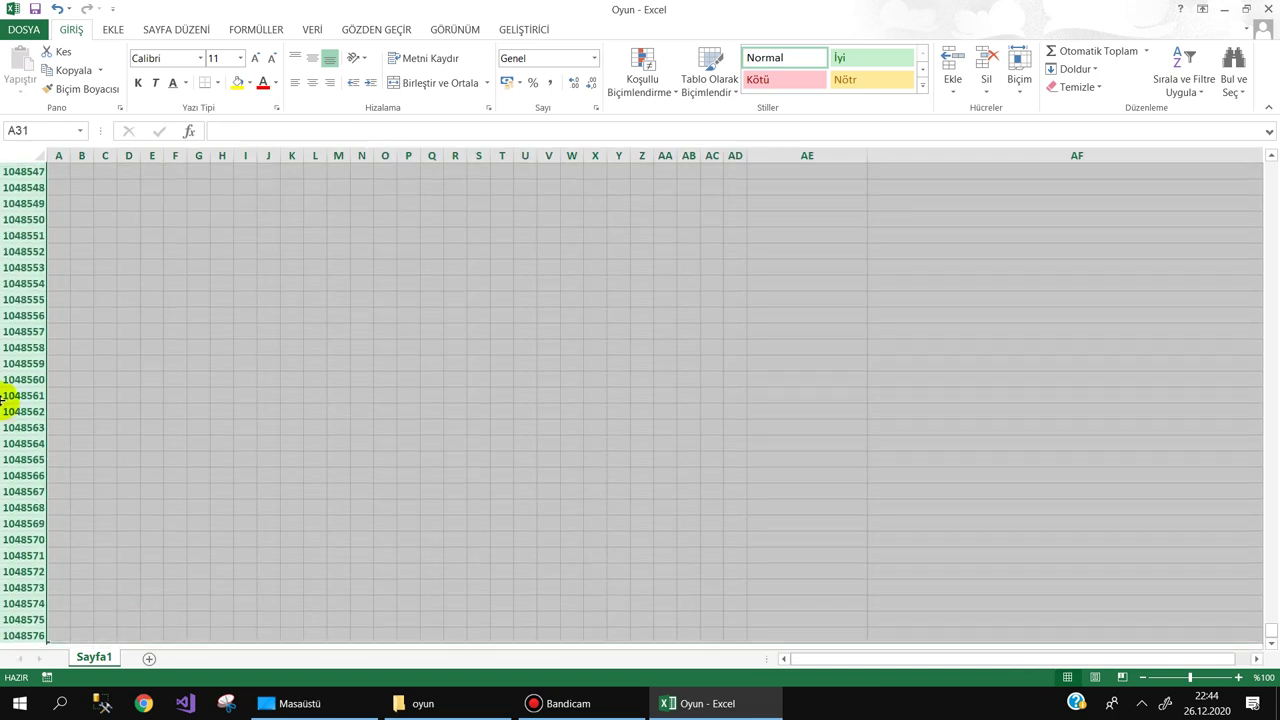
right_click(14, 384)
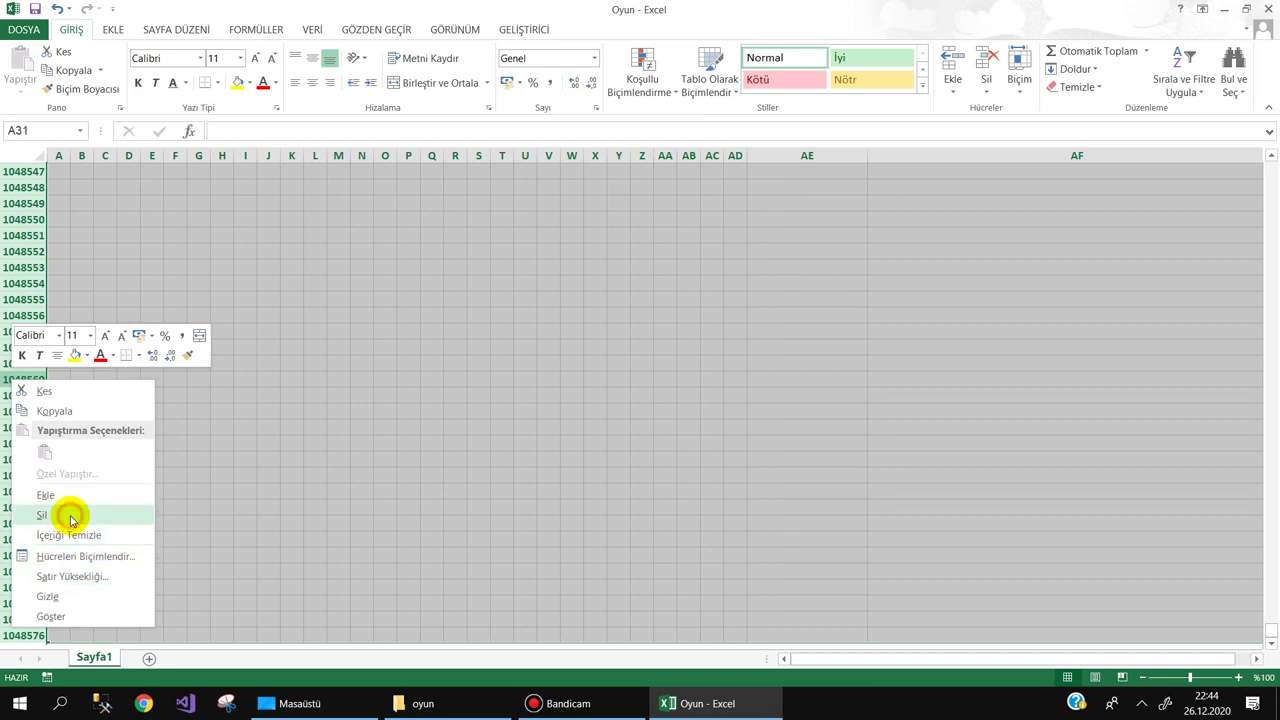
click(77, 596)
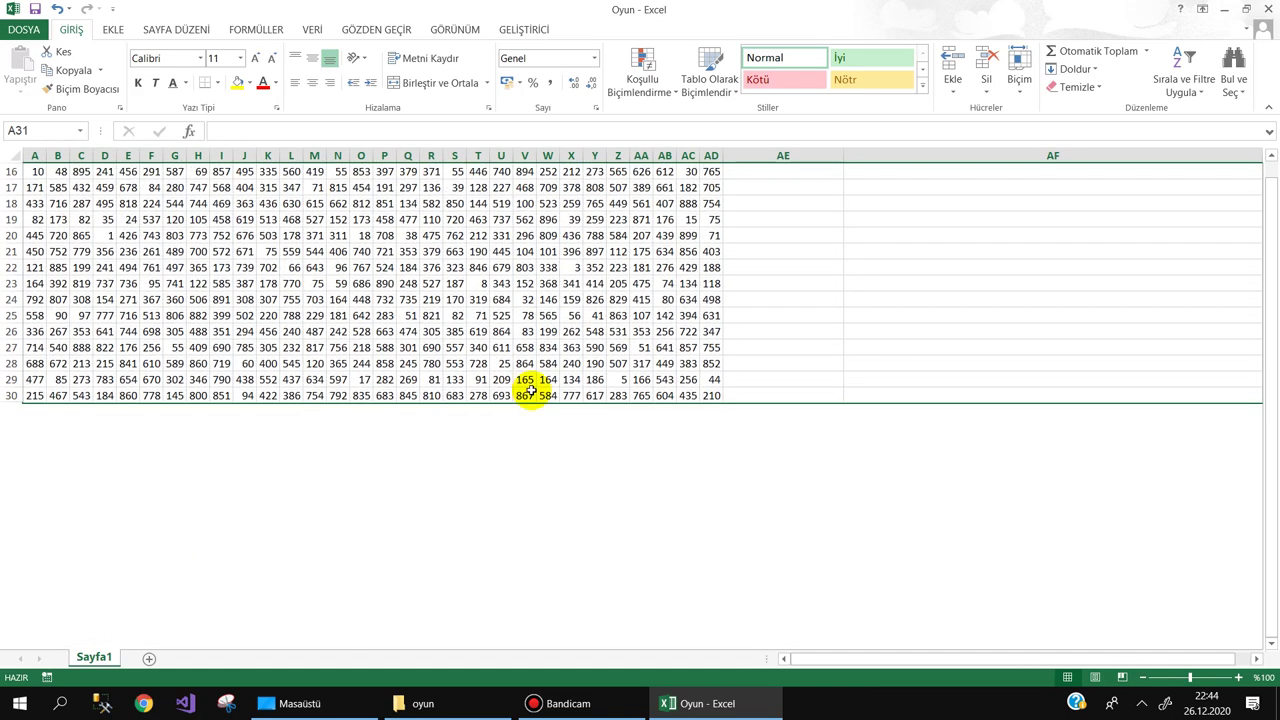
scroll(843, 284, up, 5)
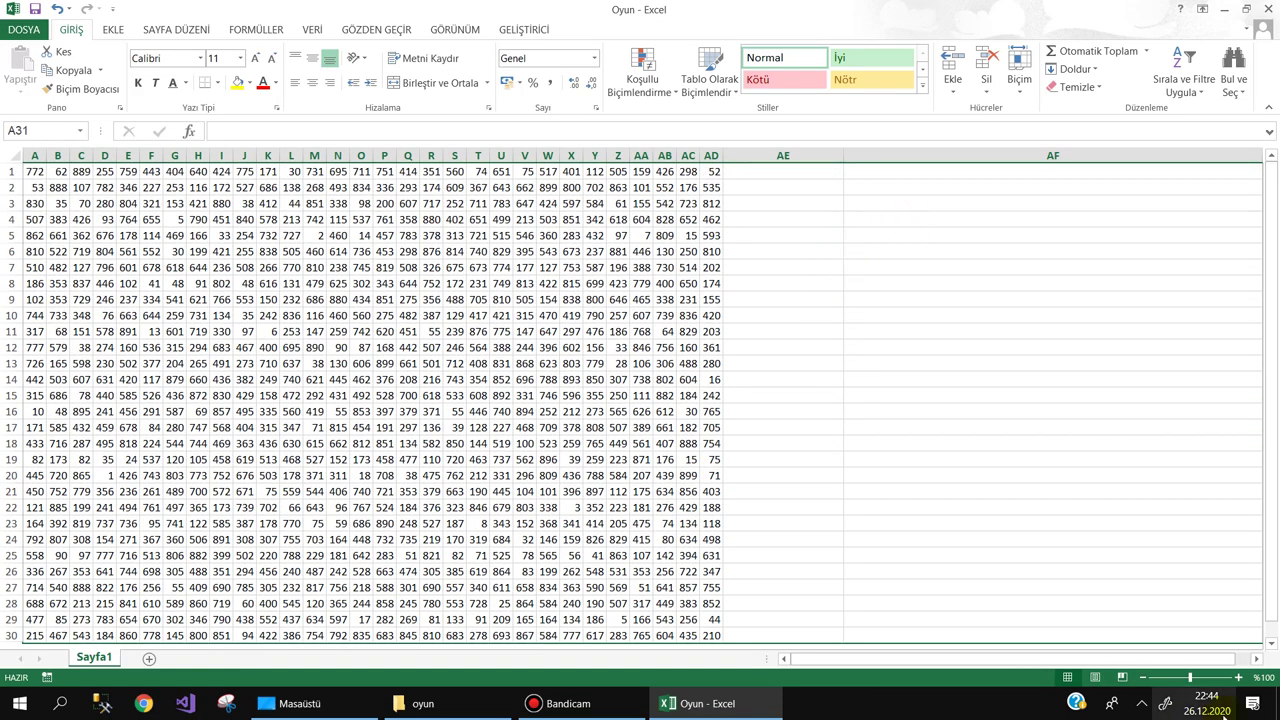
Select column AG, the first column past the grid area
click(1256, 659)
click(1256, 659)
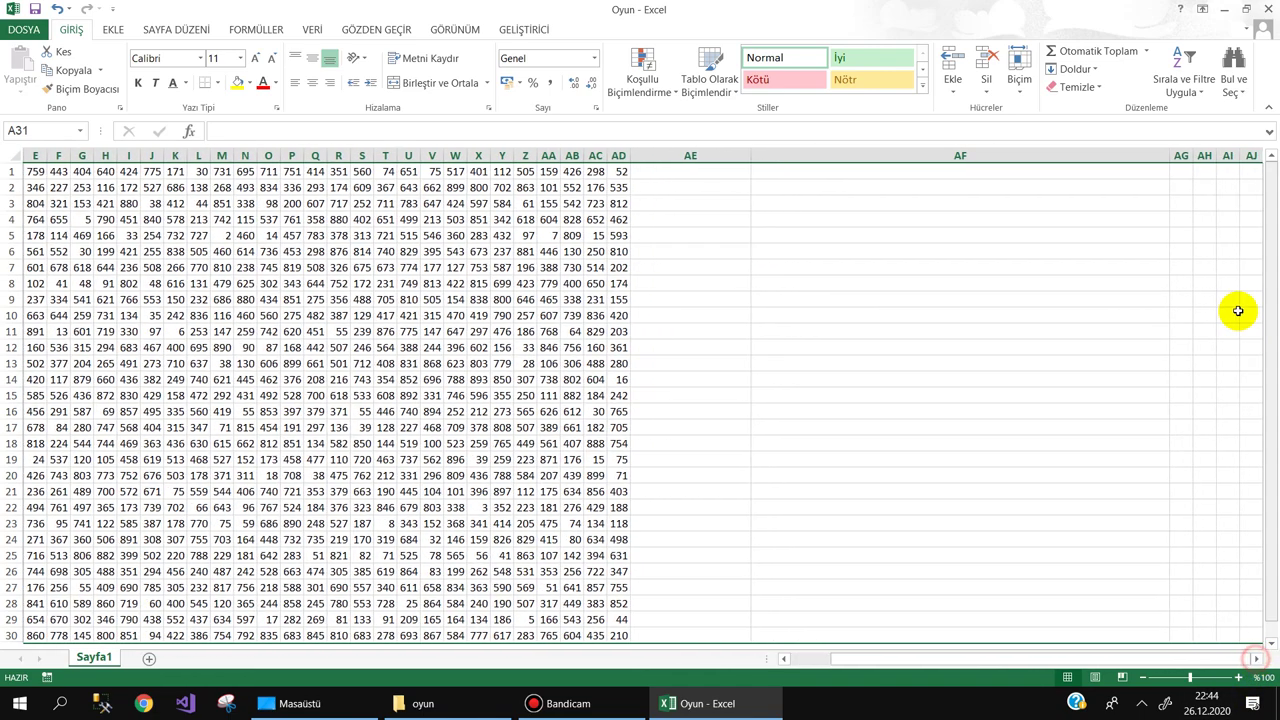
click(1182, 156)
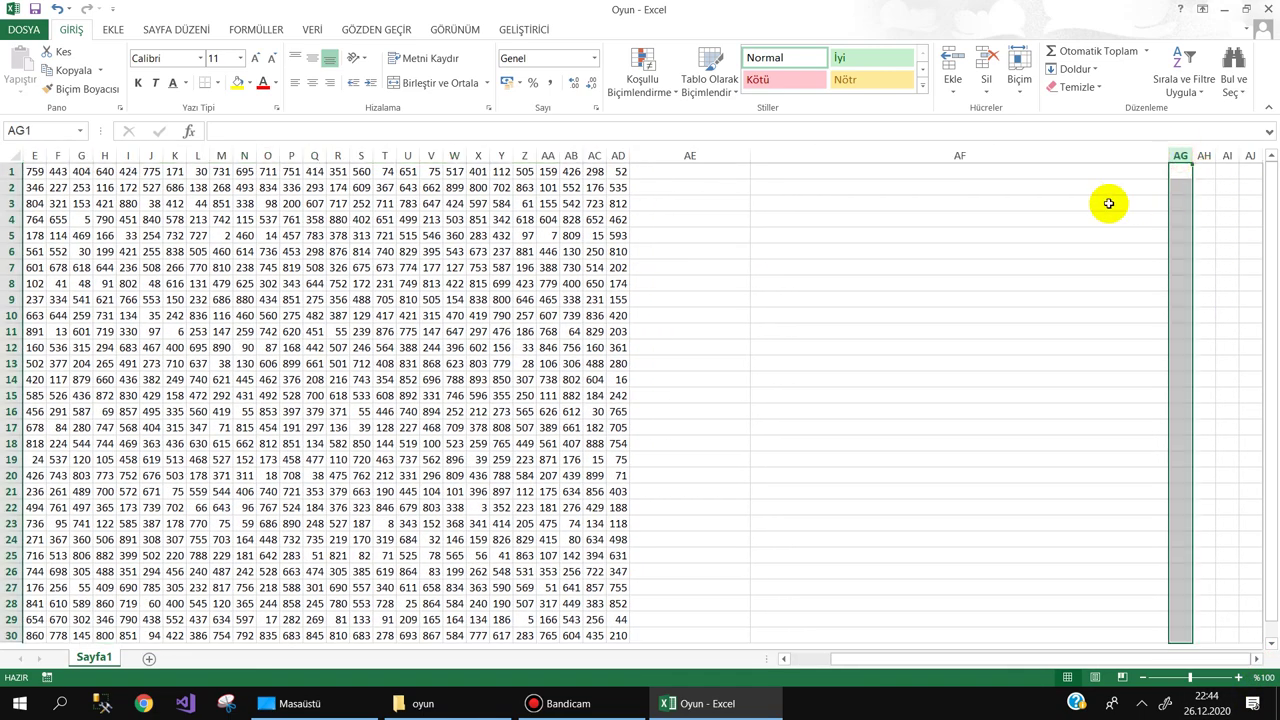
Hide all columns from AG to the last column of the sheet
key(ctrl+shift+Right)
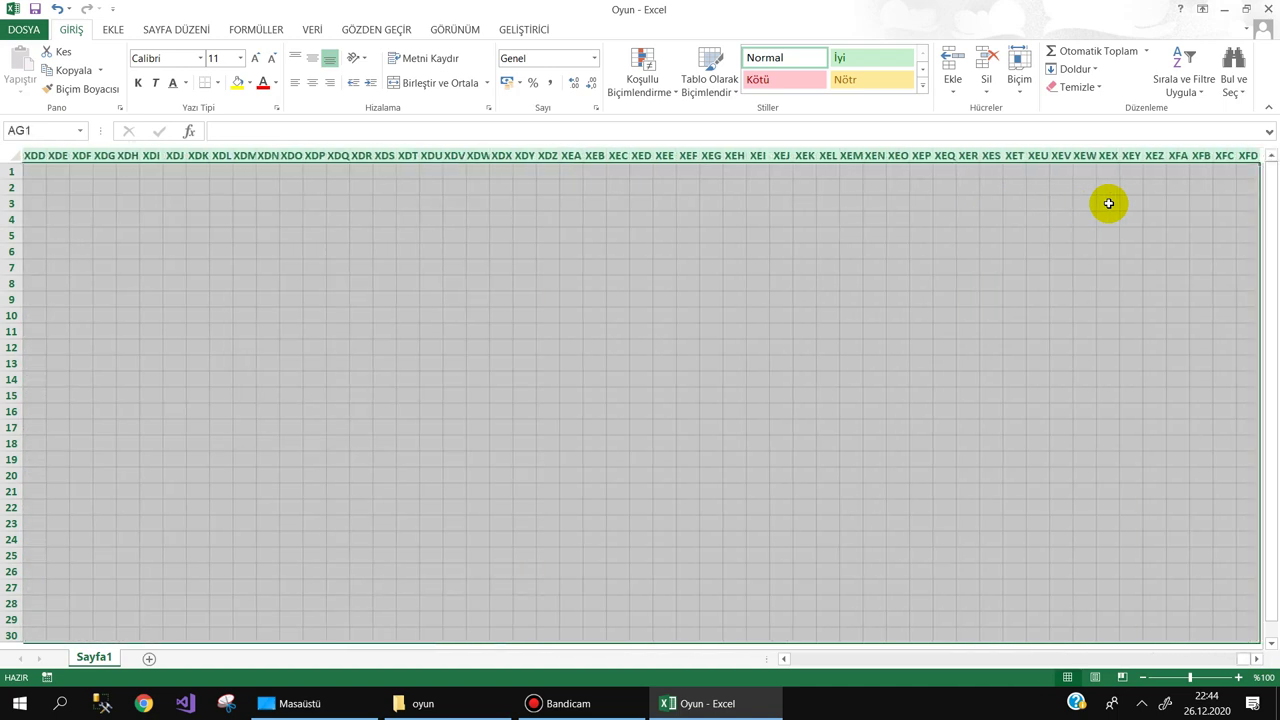
right_click(831, 155)
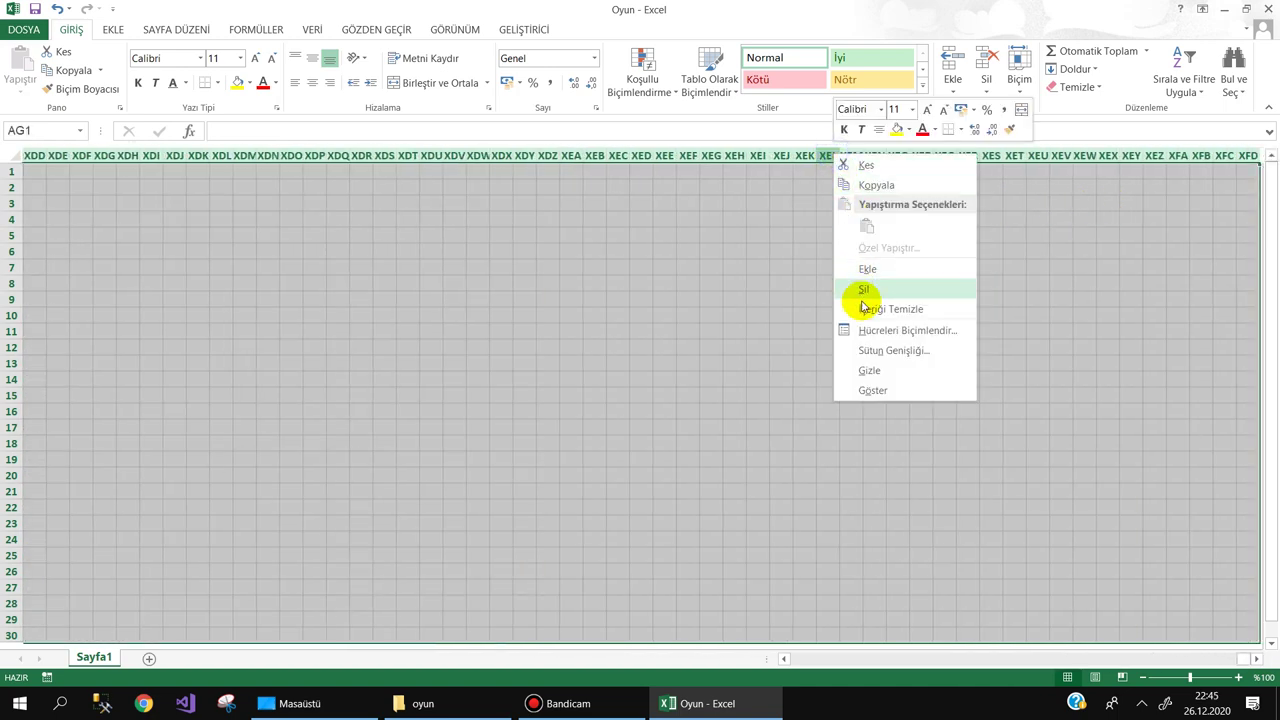
click(877, 368)
drag(840, 659, 765, 659)
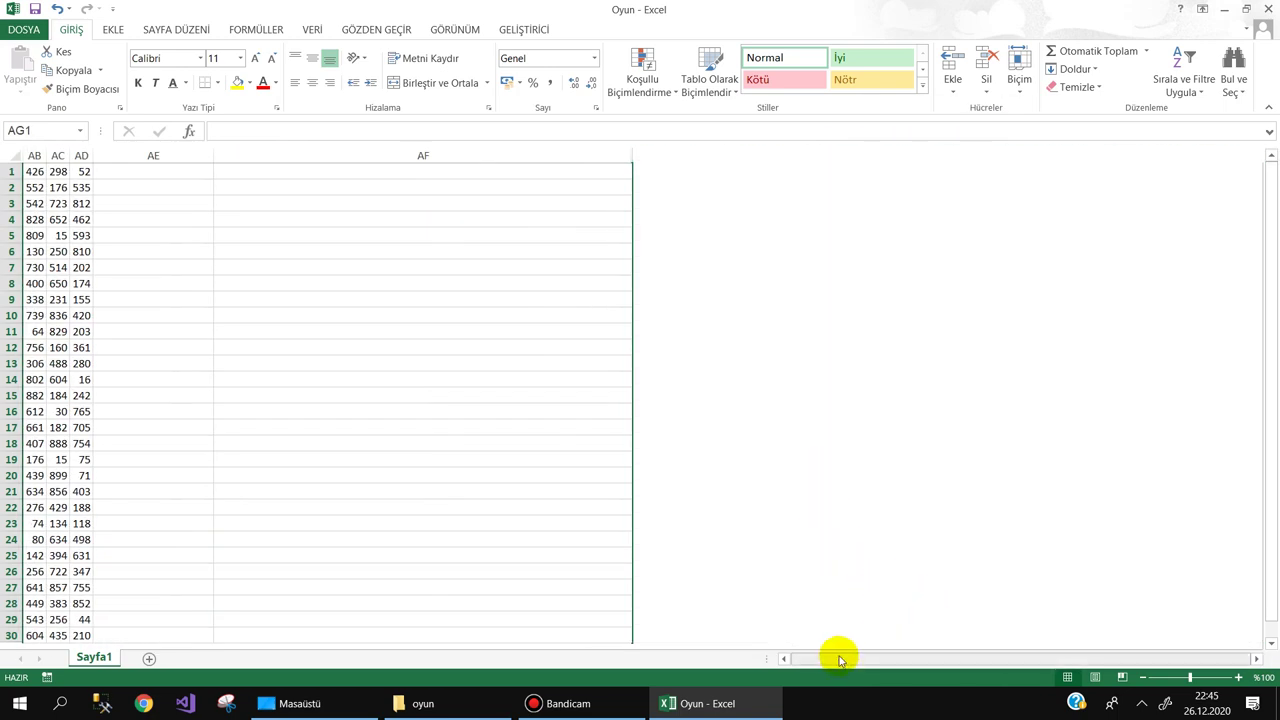
Fill column AF solid black
click(1011, 155)
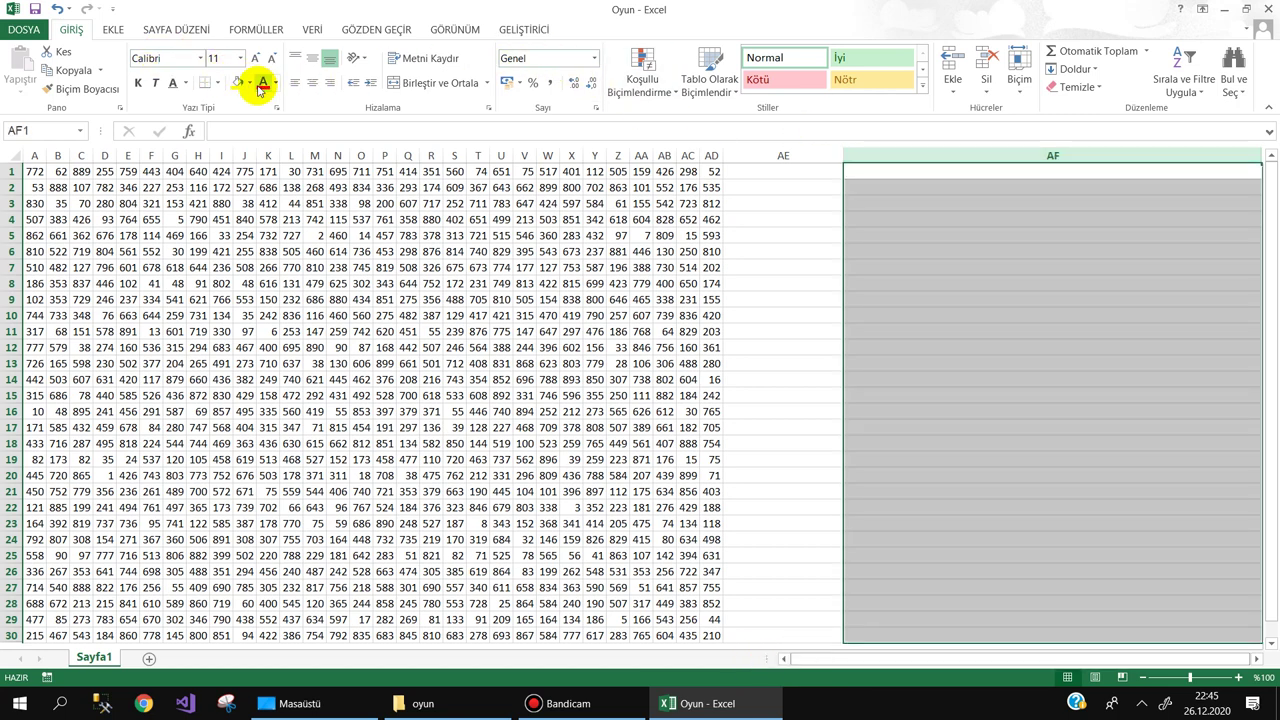
click(251, 85)
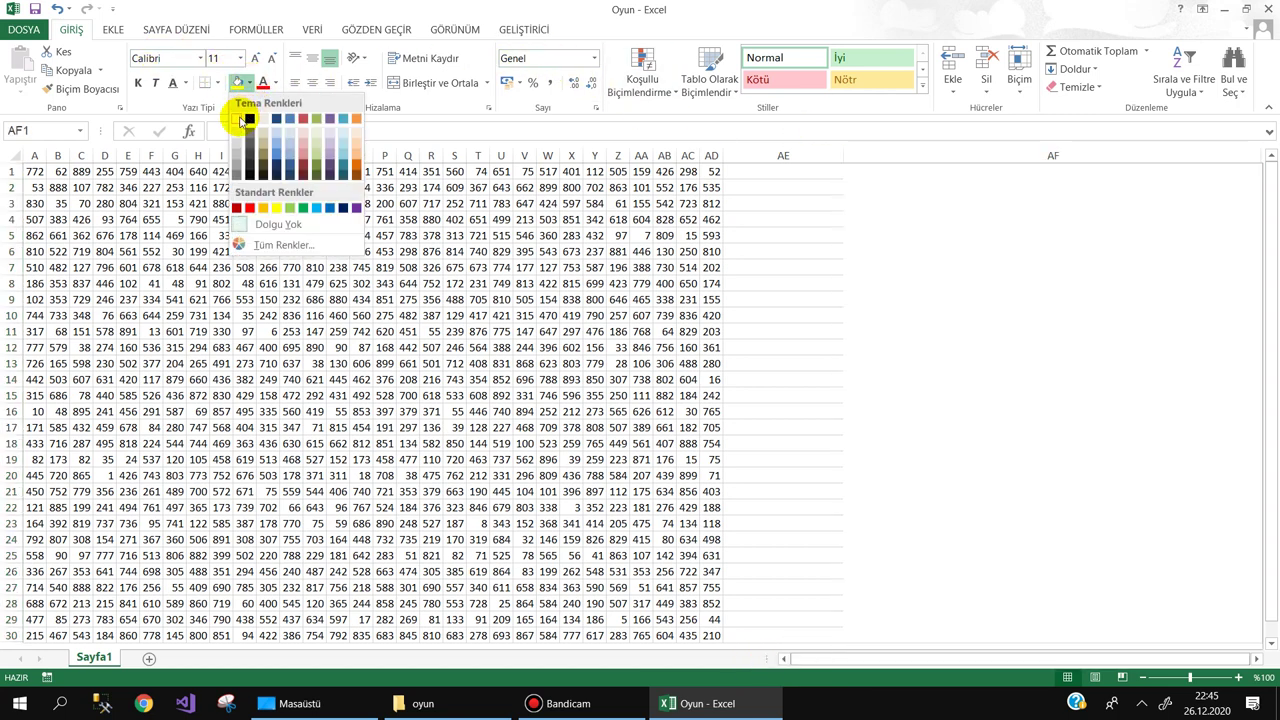
click(249, 119)
click(920, 262)
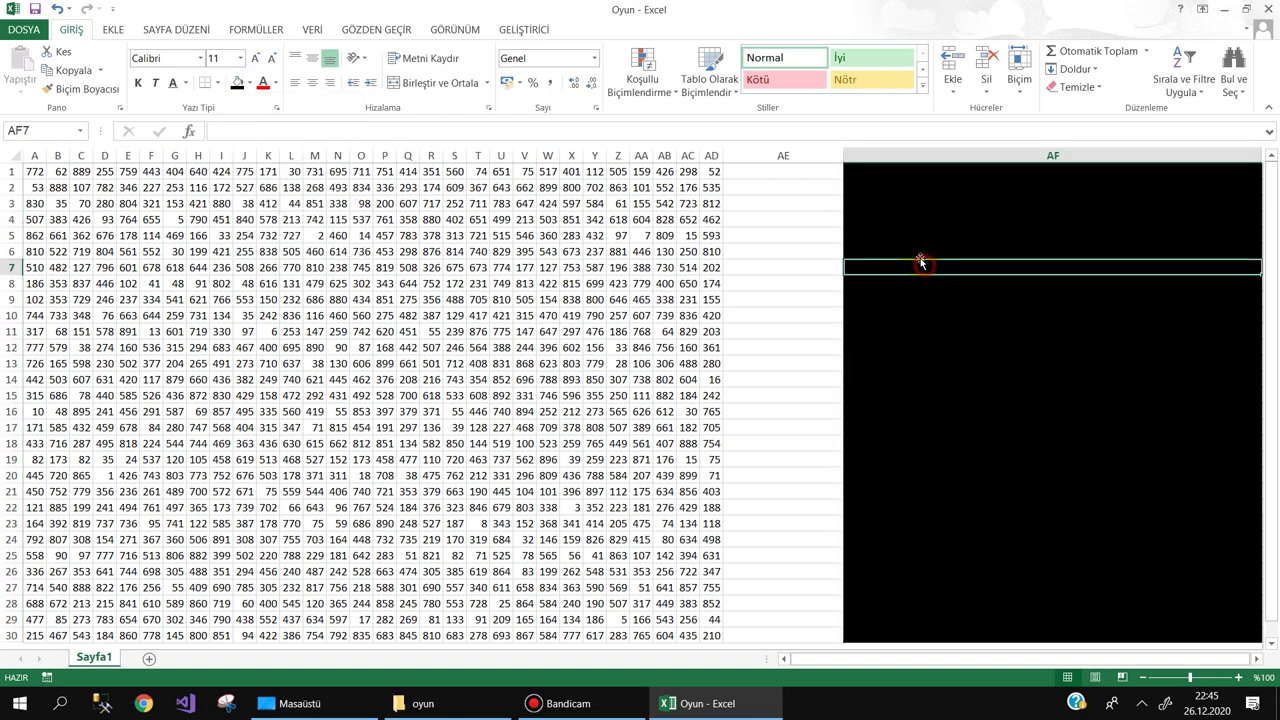
click(112, 29)
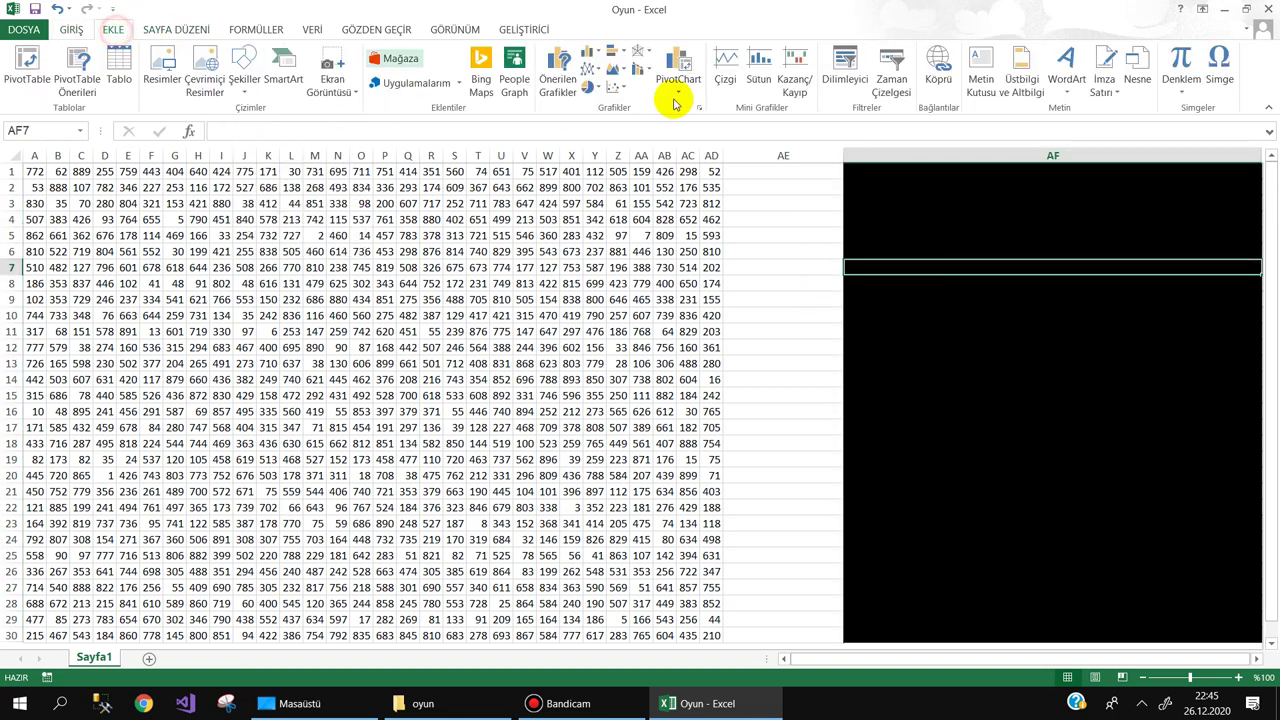
Insert a two-line WordArt title 'EXCEL İLE / BİL BAKALIM OYUNU' over the black area
click(1066, 65)
click(1234, 170)
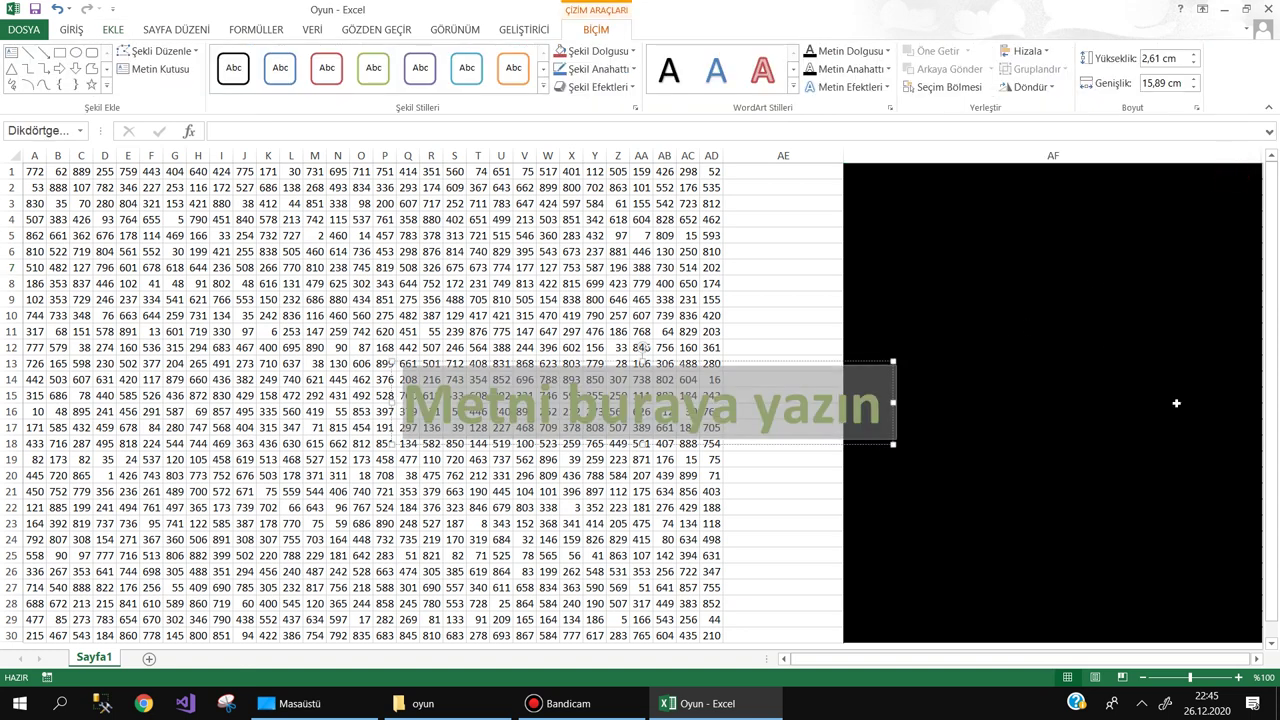
text(E)
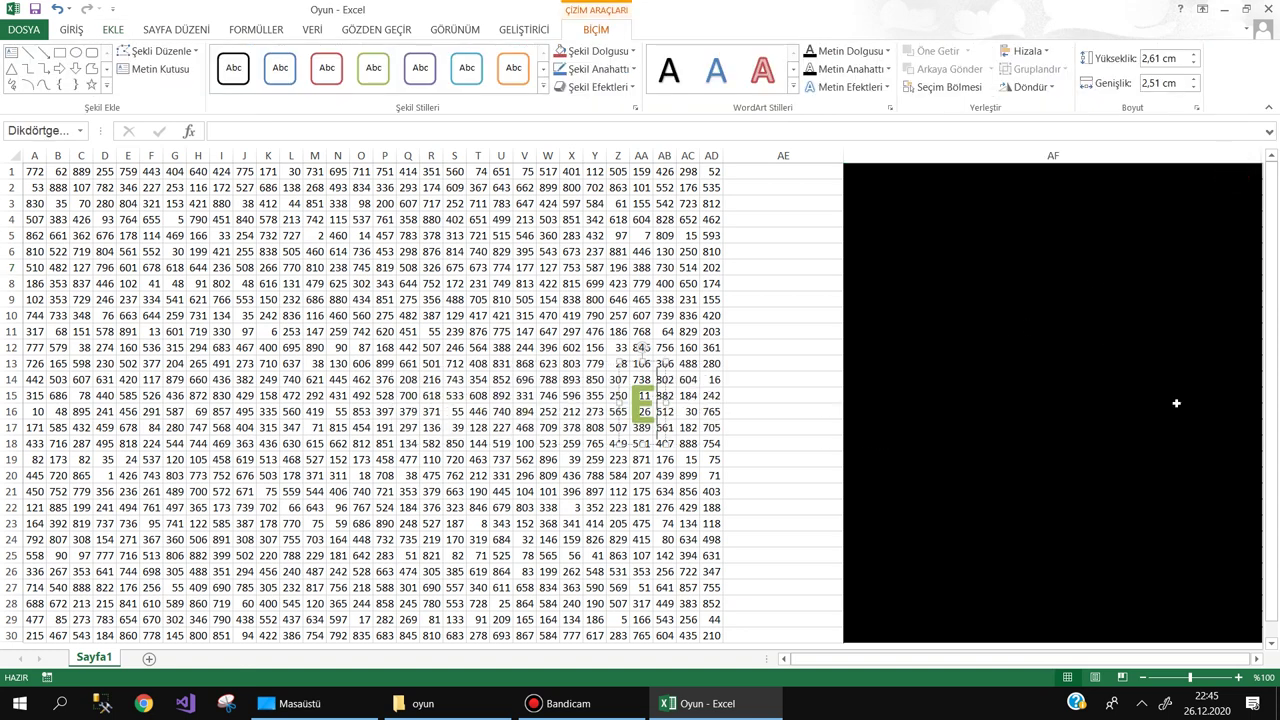
text(XCEL)
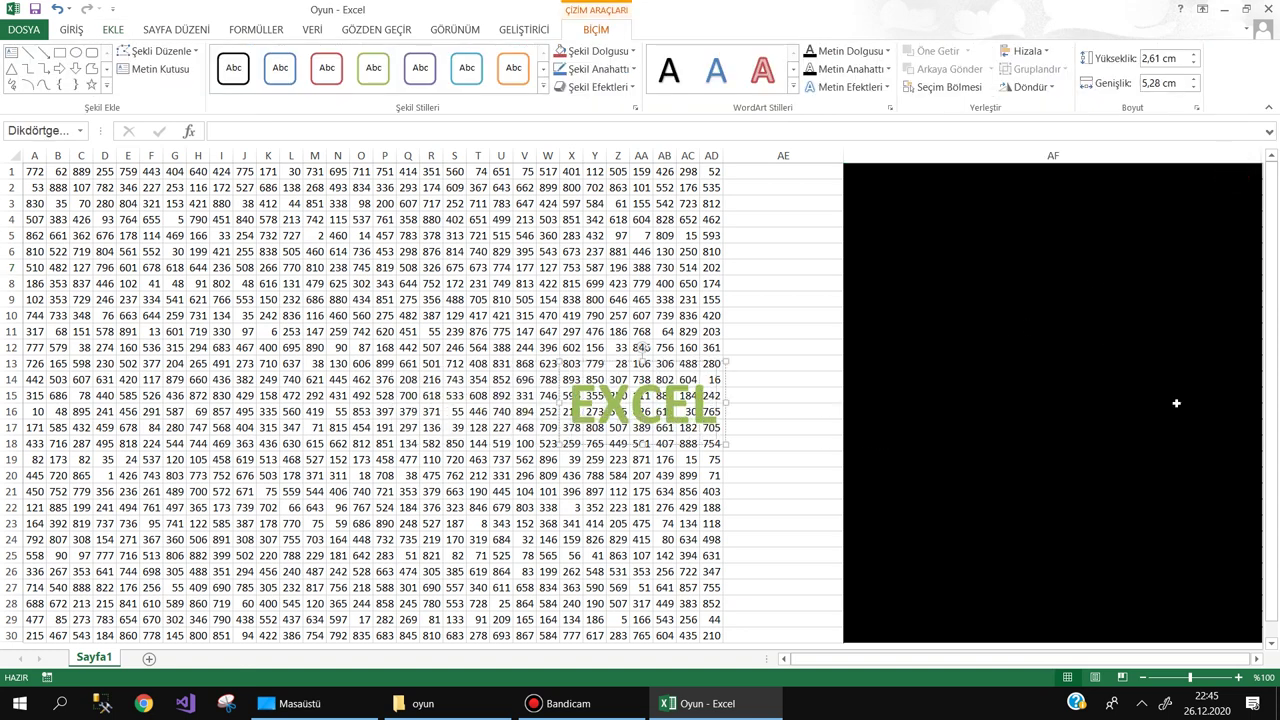
text( İLE)
key(Return)
text(BİL)
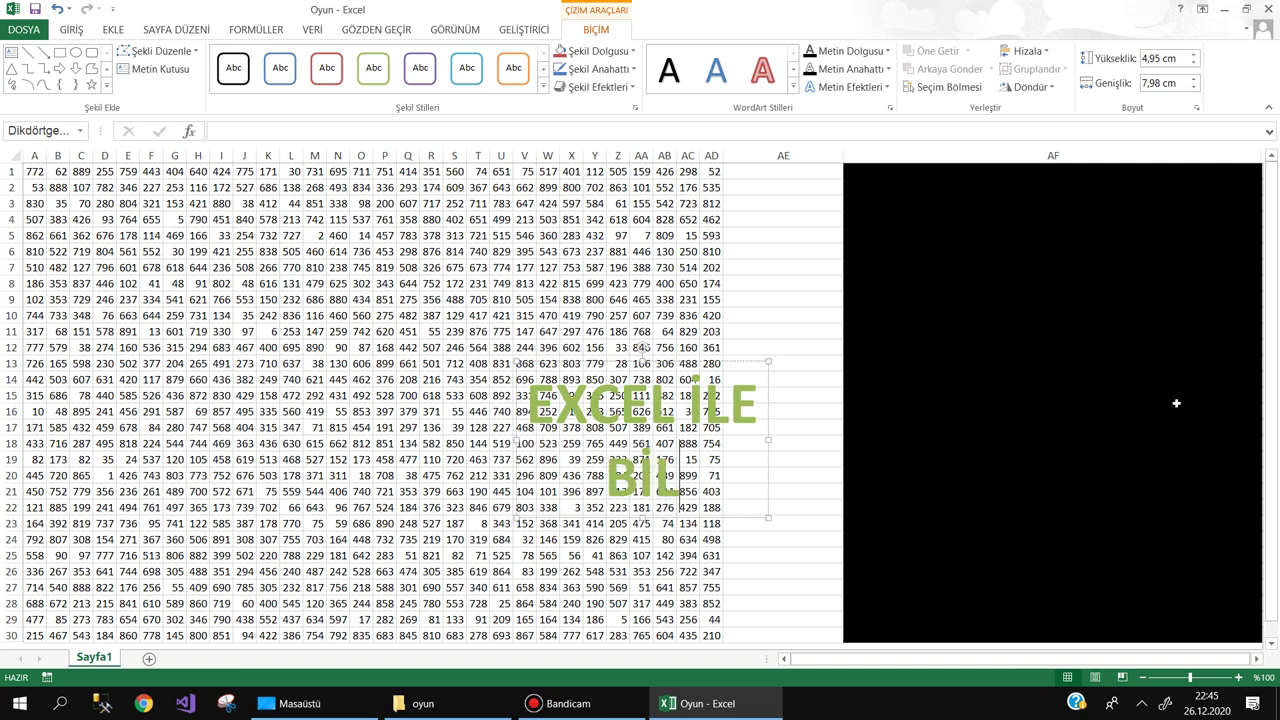
text( BAKALIM O)
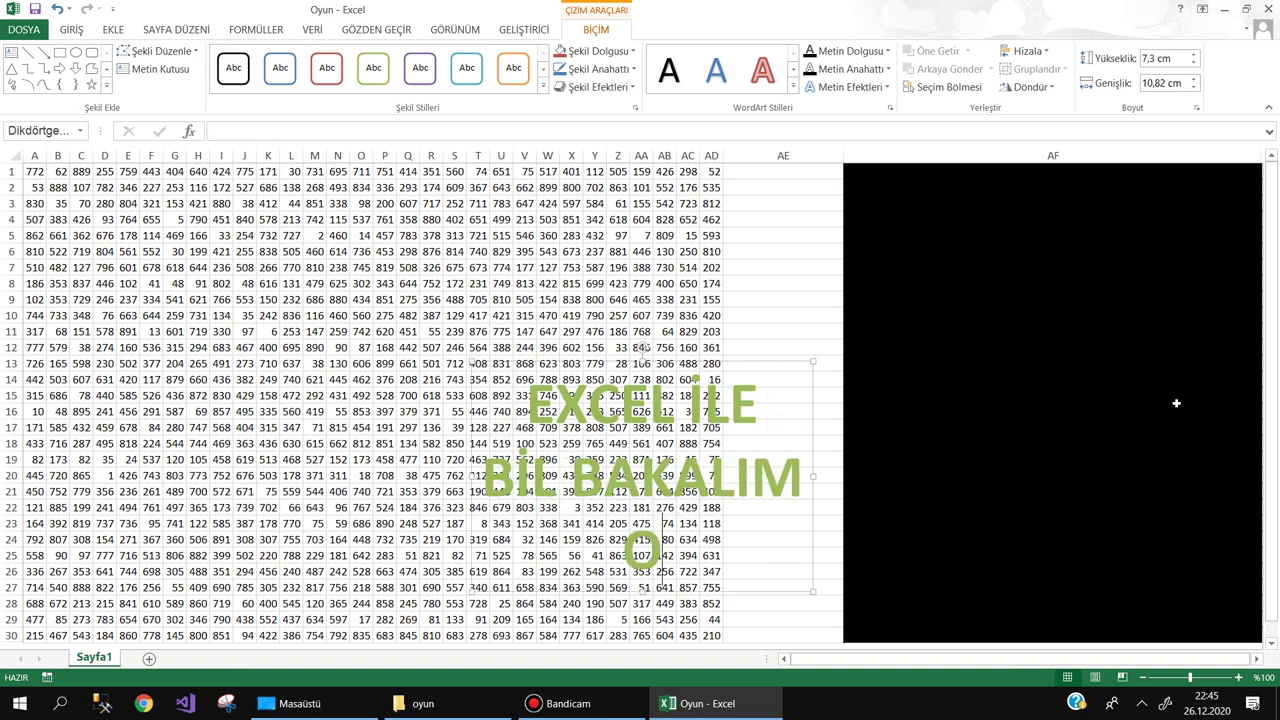
text(YUNU)
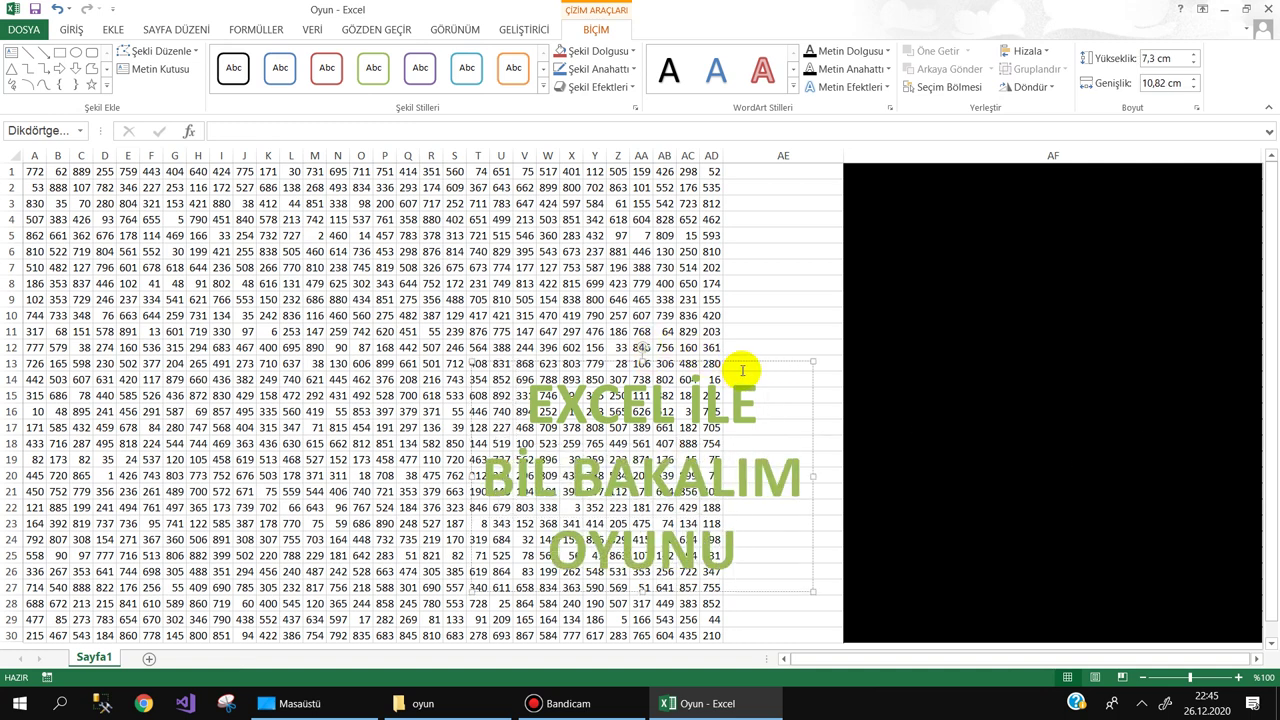
drag(741, 360, 1165, 285)
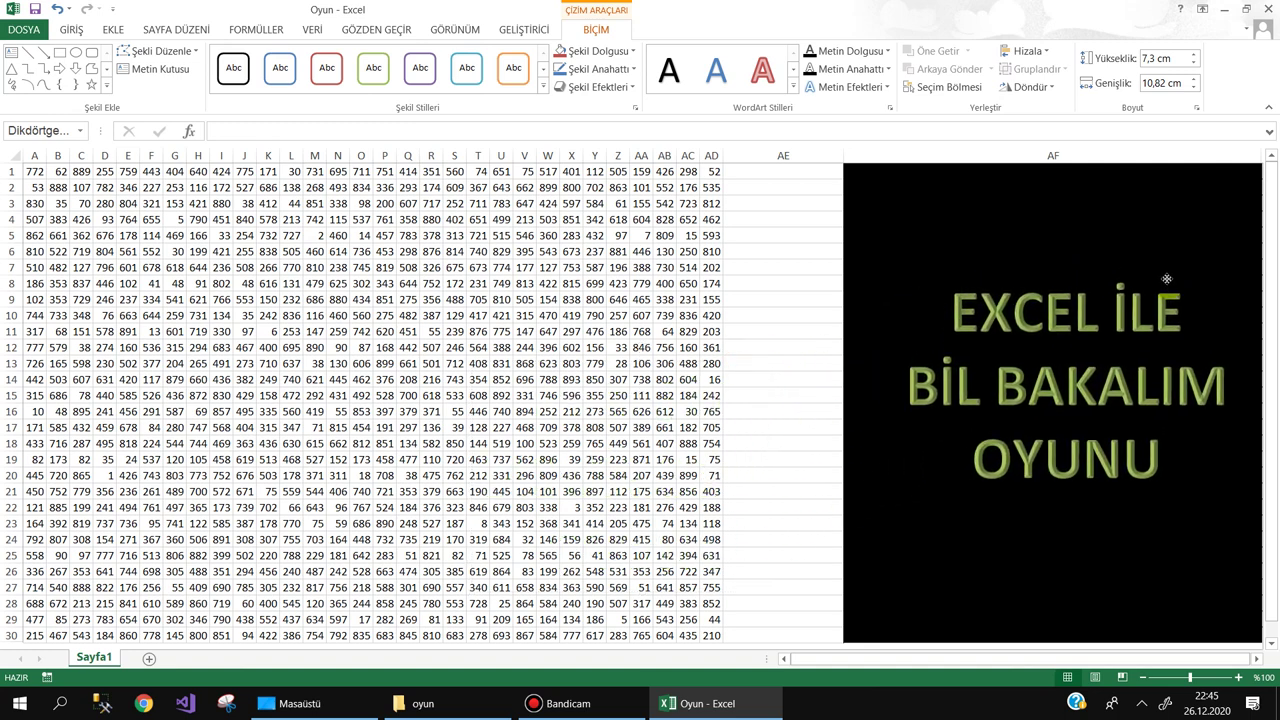
Colour the WordArt title bright green from the standard colour palette
click(71, 29)
click(275, 84)
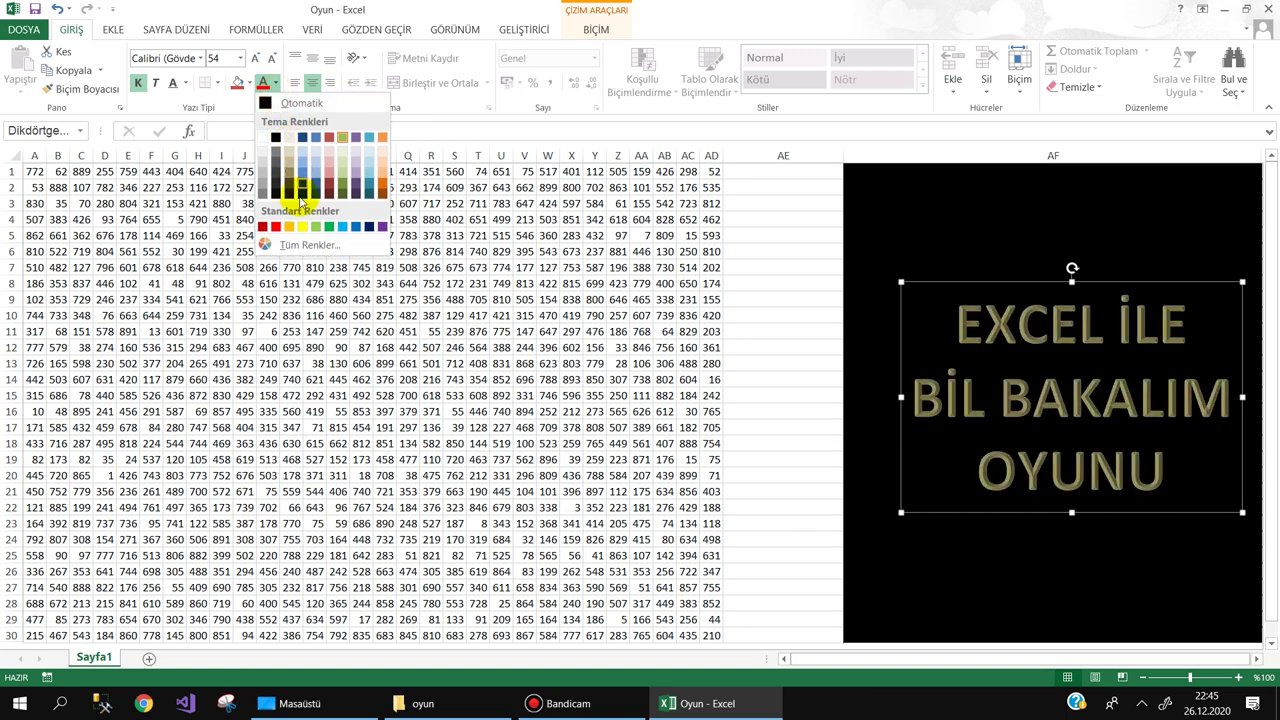
click(306, 244)
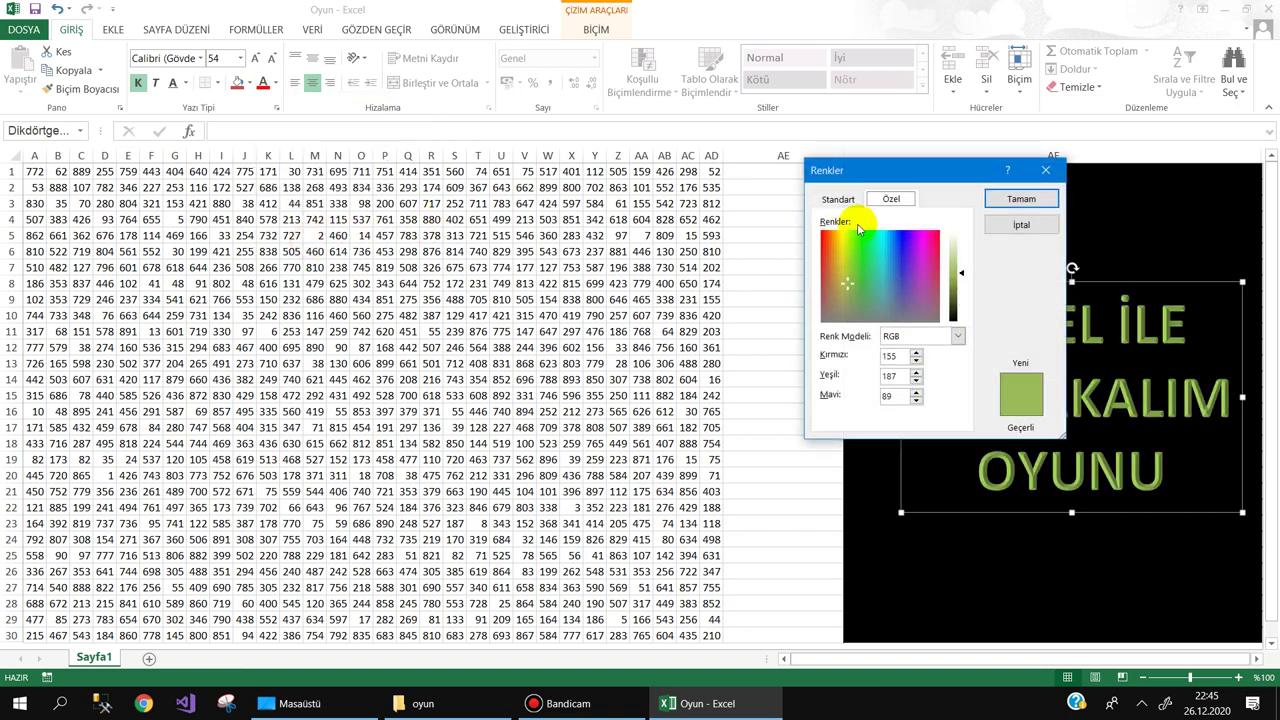
click(838, 199)
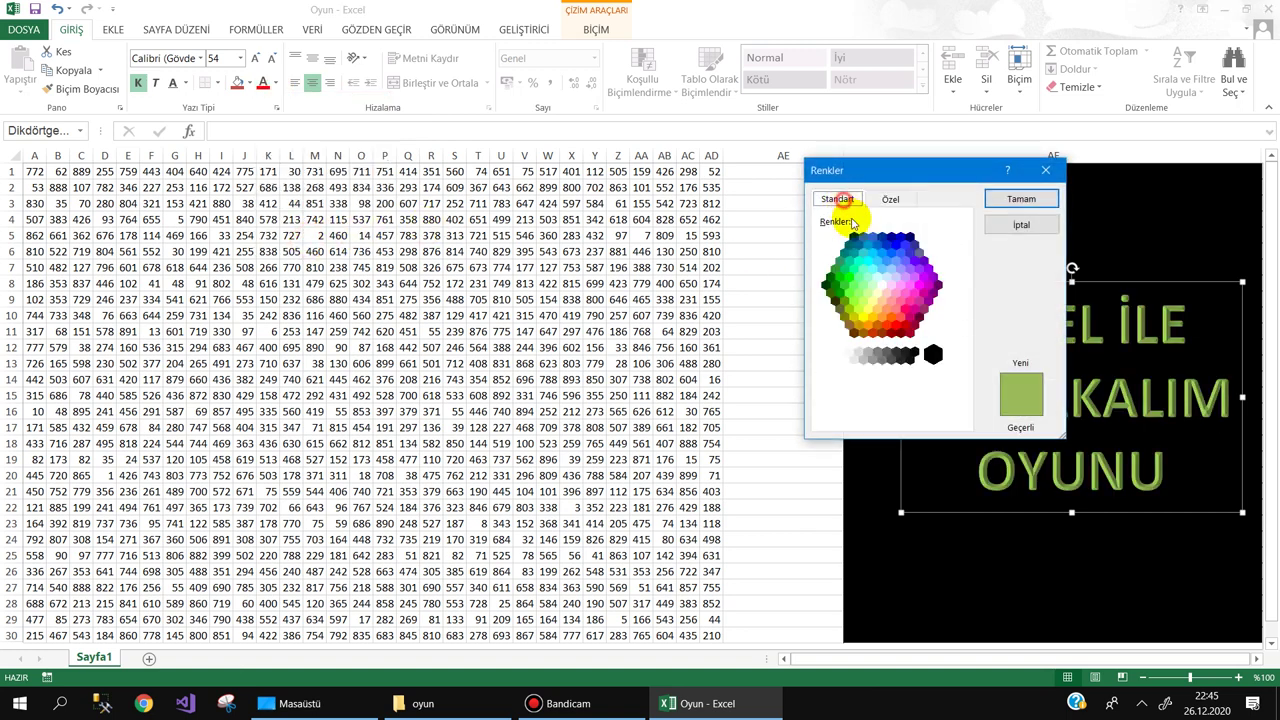
click(1021, 198)
click(829, 340)
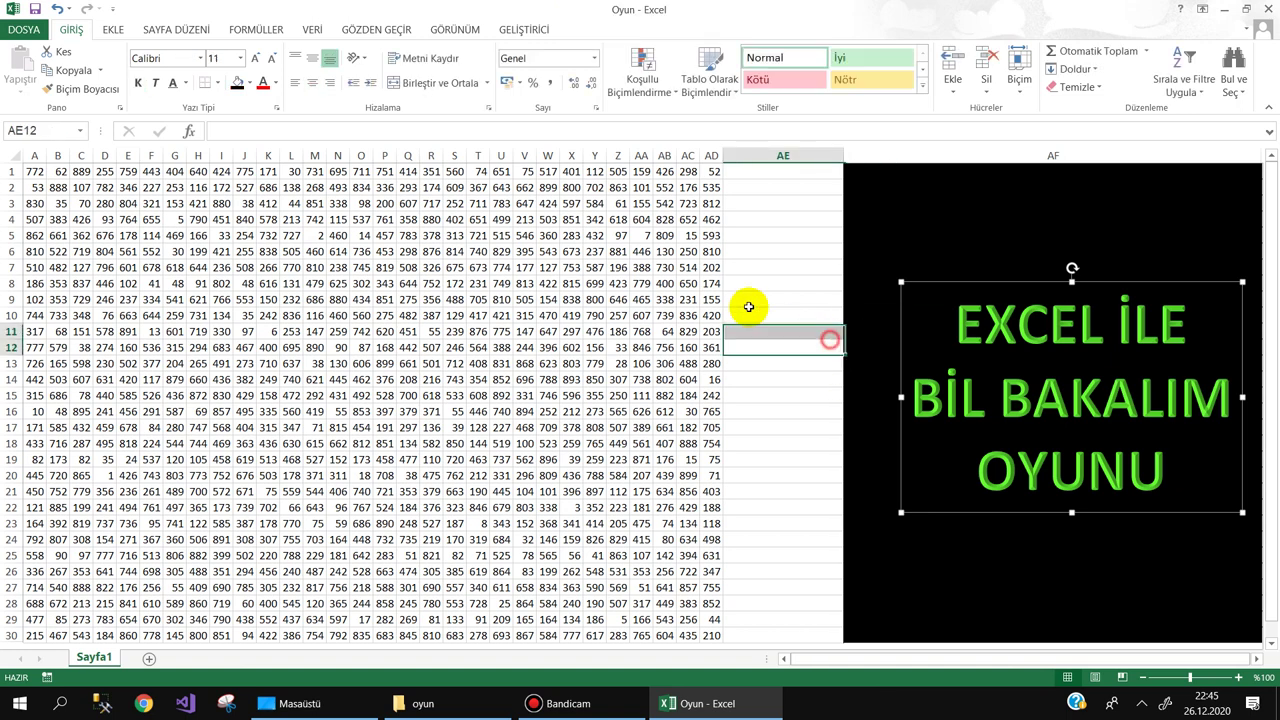
Fill column AE with grey
click(783, 156)
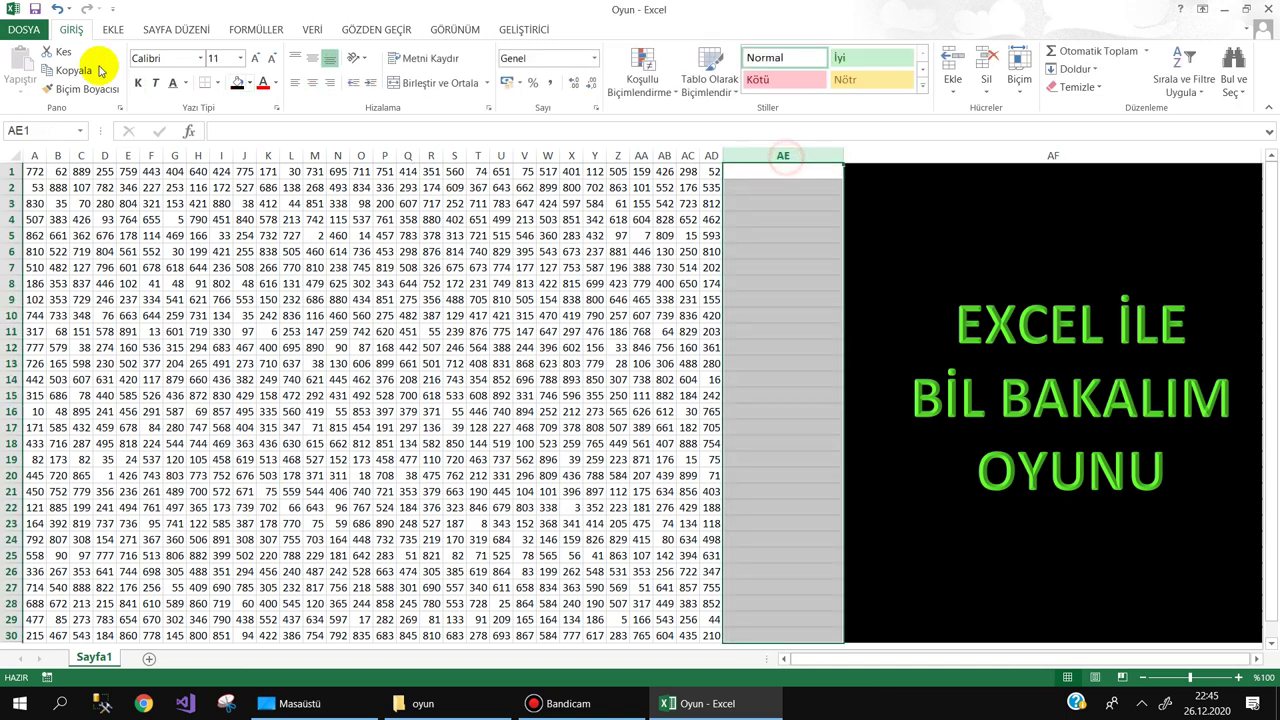
click(249, 83)
click(236, 177)
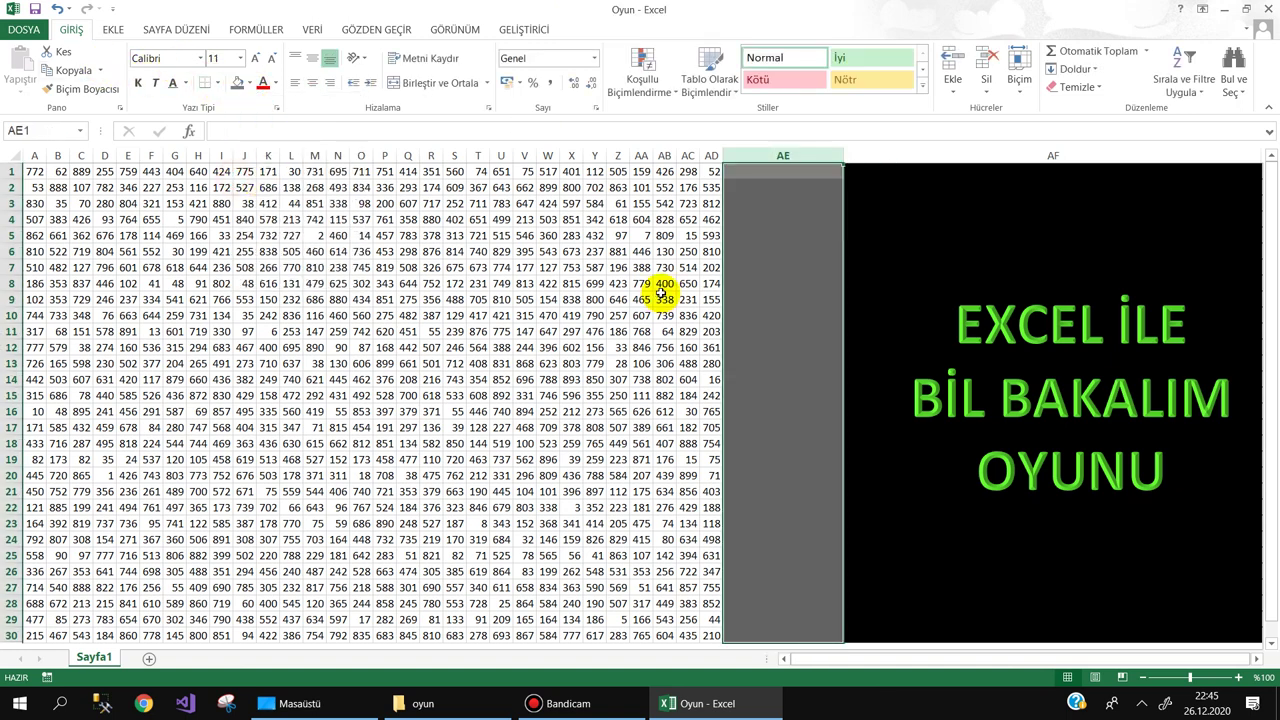
click(766, 268)
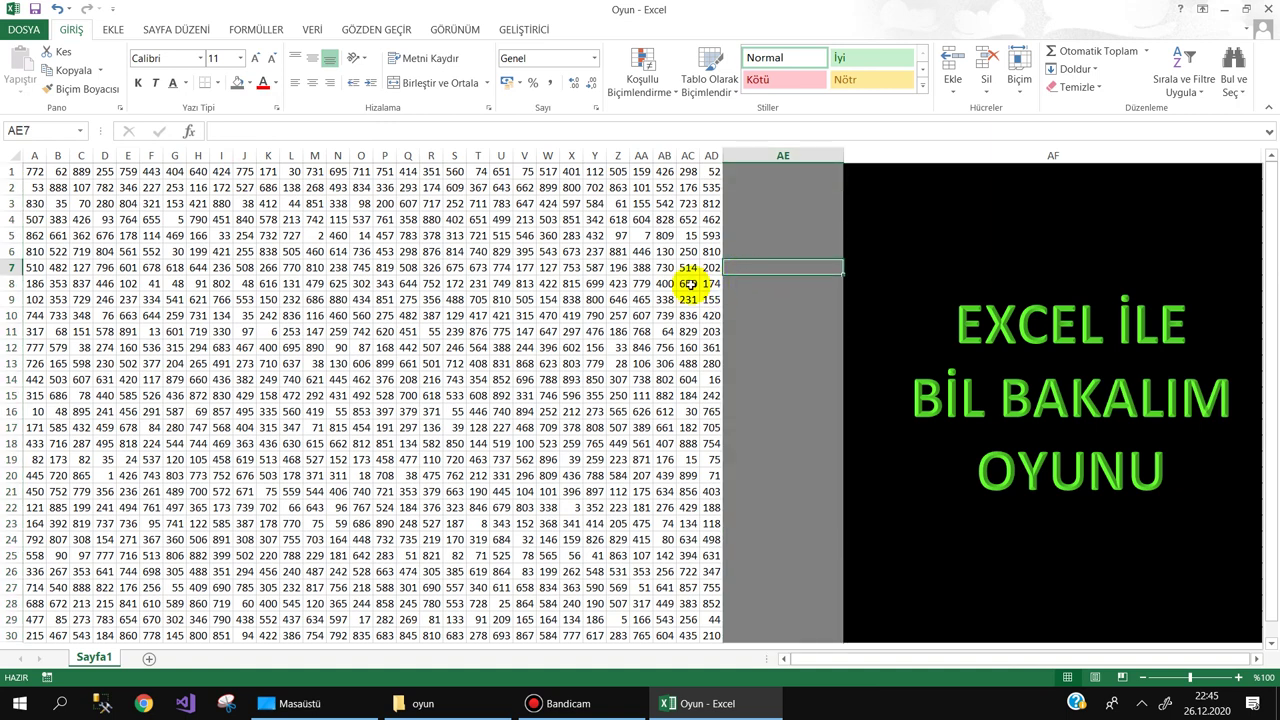
click(408, 203)
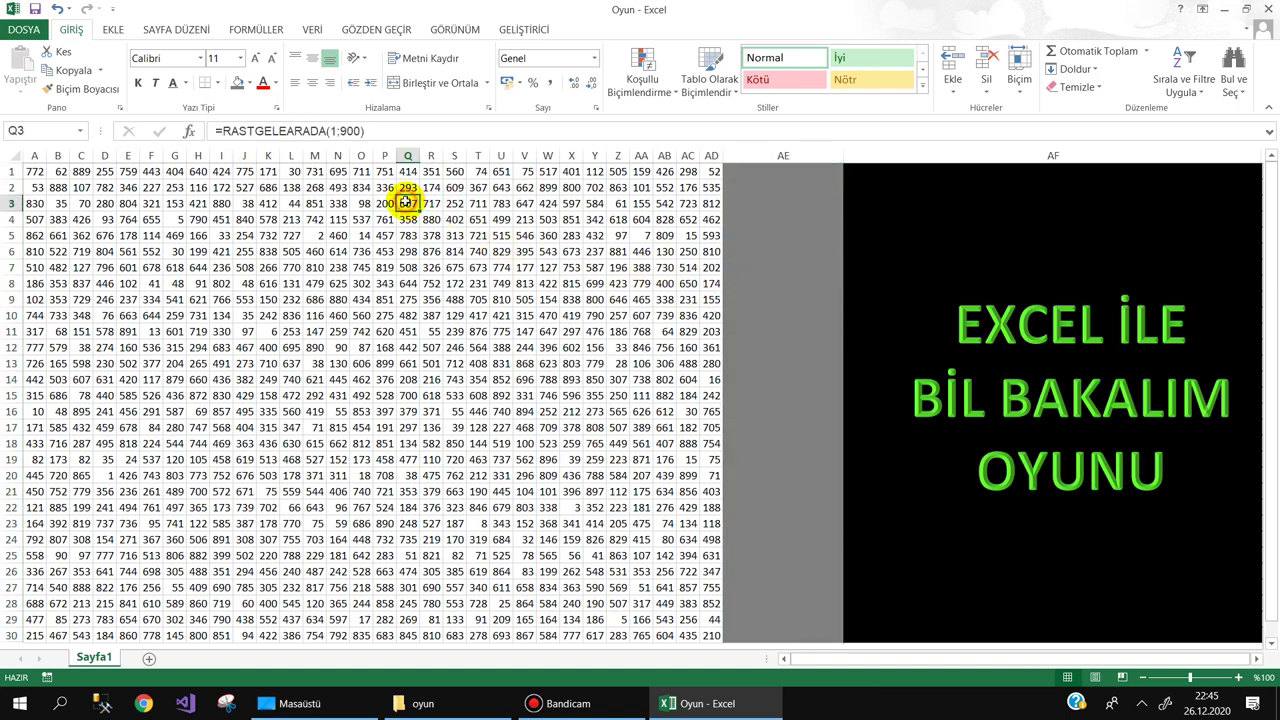
Type the heading 'AÇILAN KARE' into cell AE1
click(772, 178)
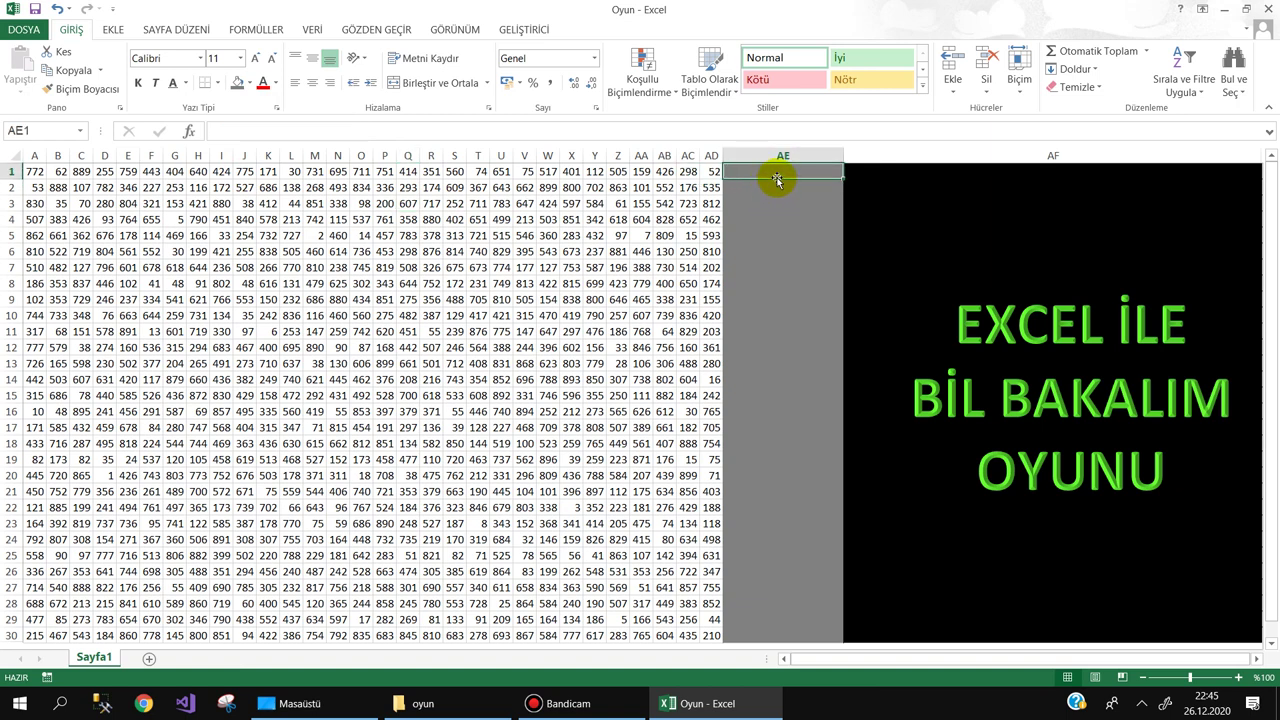
text(AÇILAN KARE)
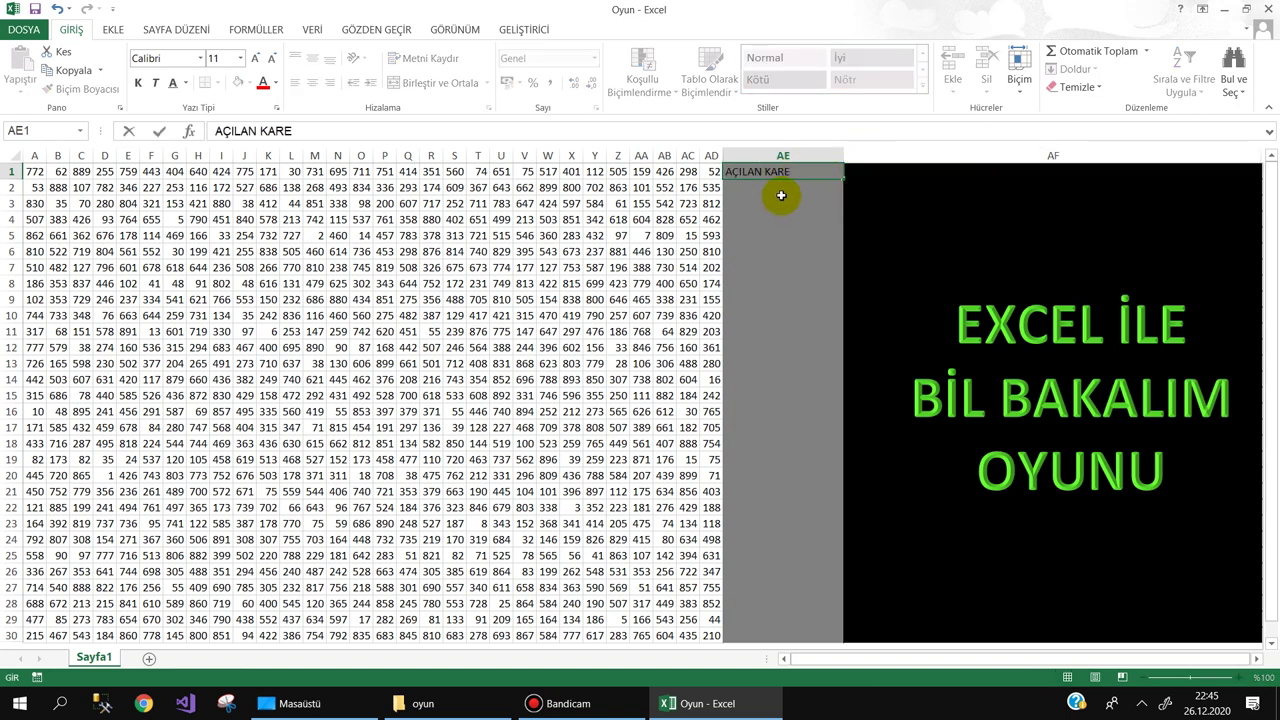
click(780, 201)
click(776, 171)
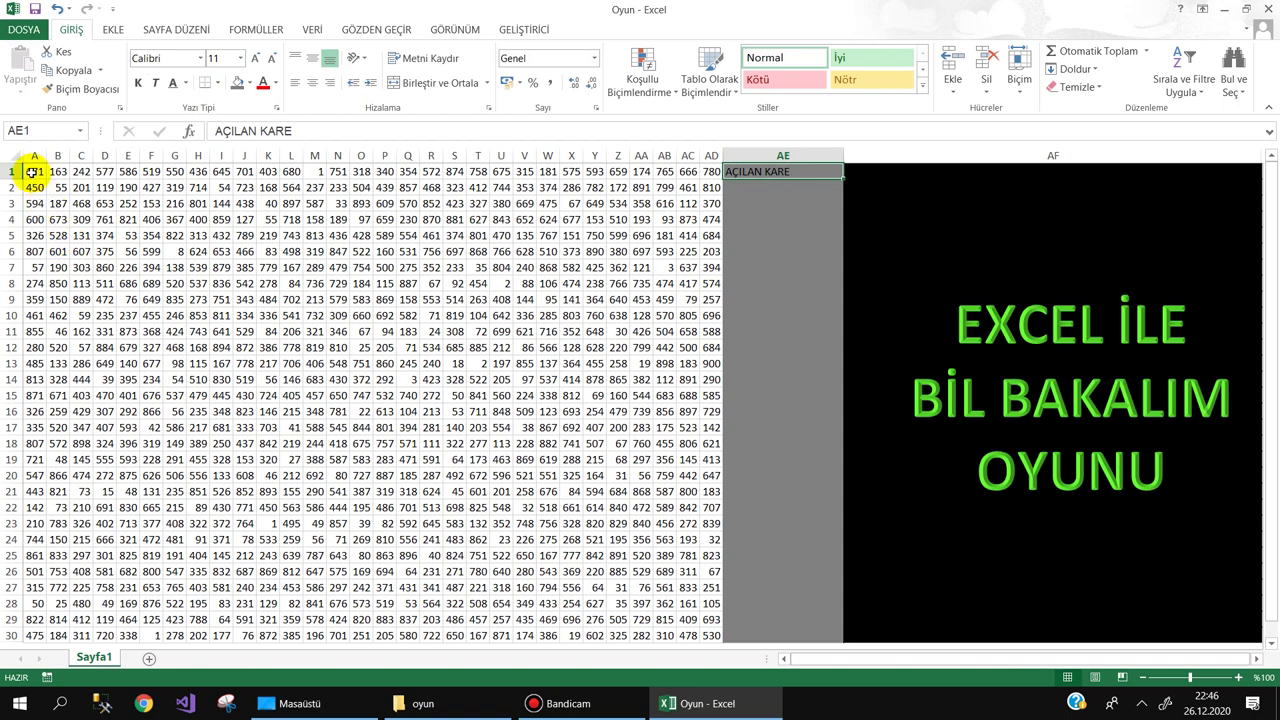
Copy A1:AD30 and paste it back onto itself as values only
mouse_move(30, 172)
mouse_down()
mouse_move(573, 487)
mouse_move(714, 630)
mouse_up()
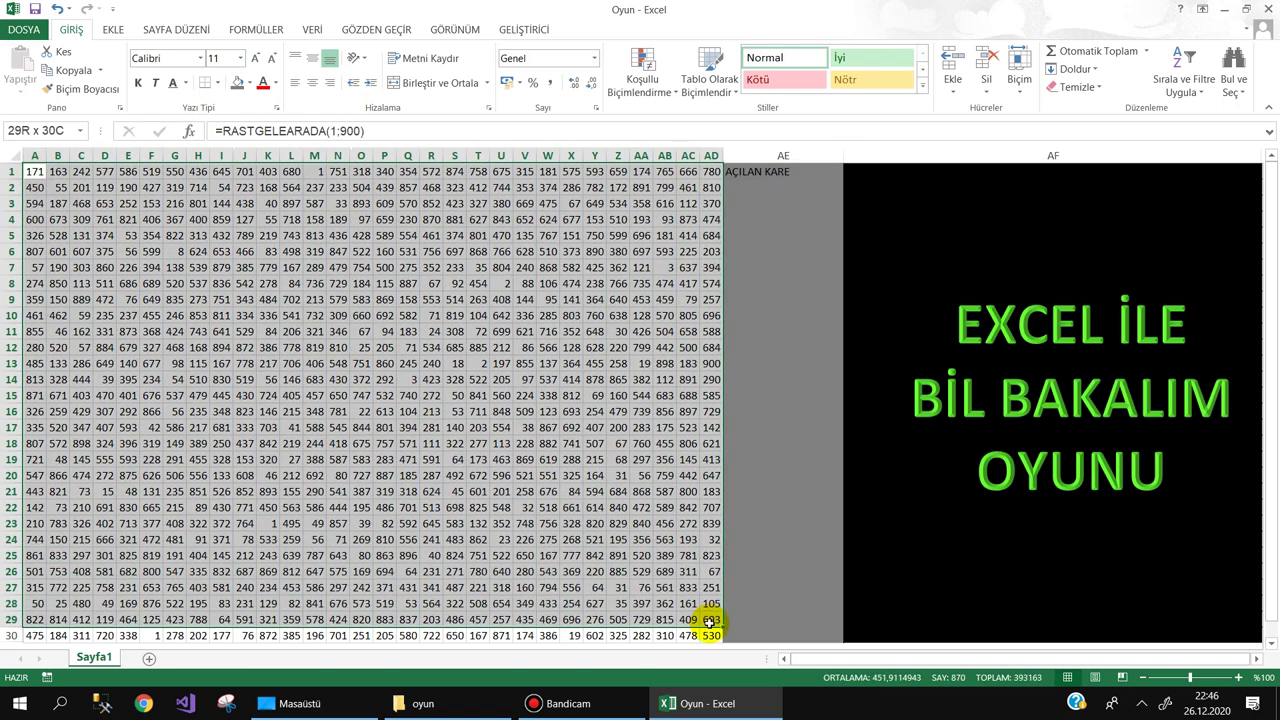
right_click(355, 300)
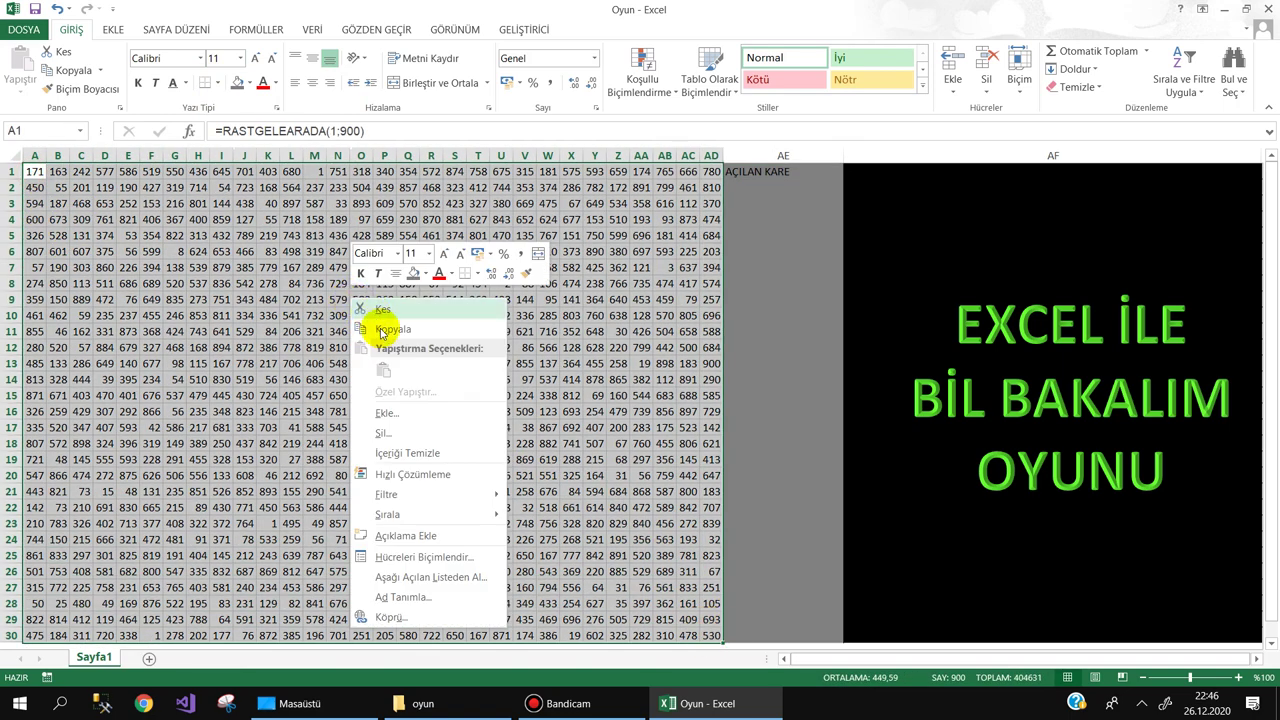
click(379, 326)
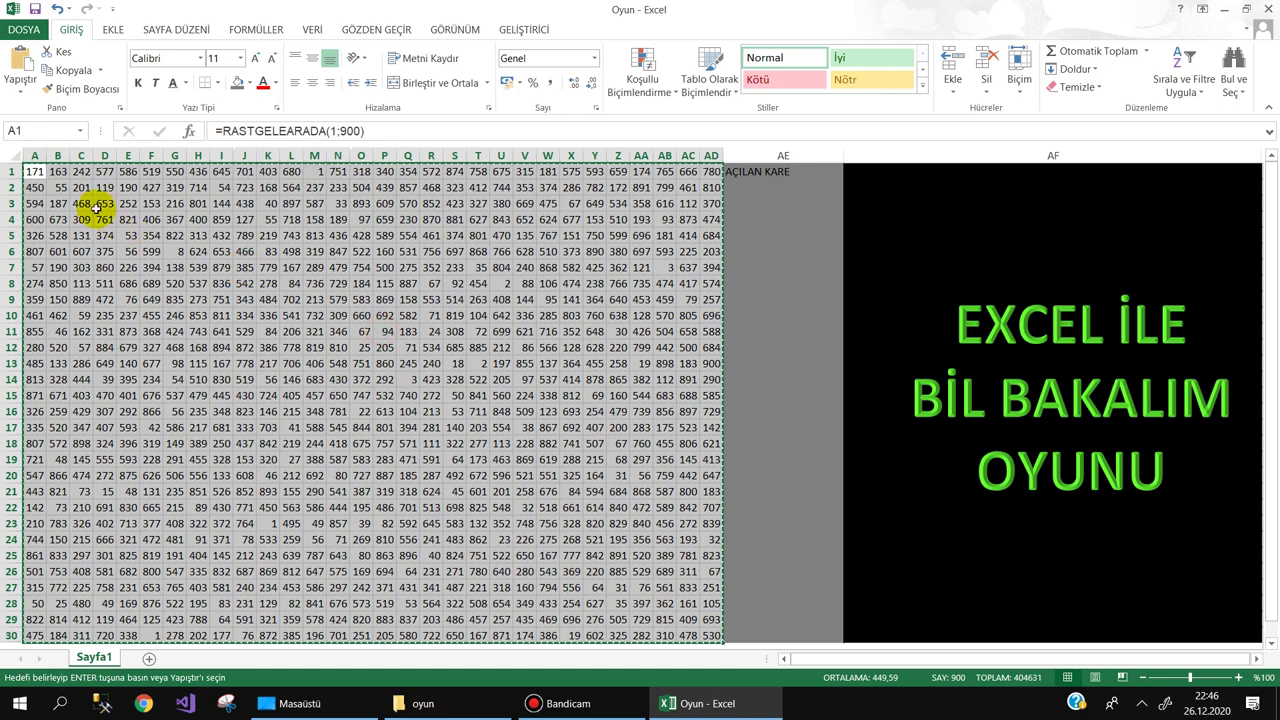
right_click(30, 170)
click(90, 247)
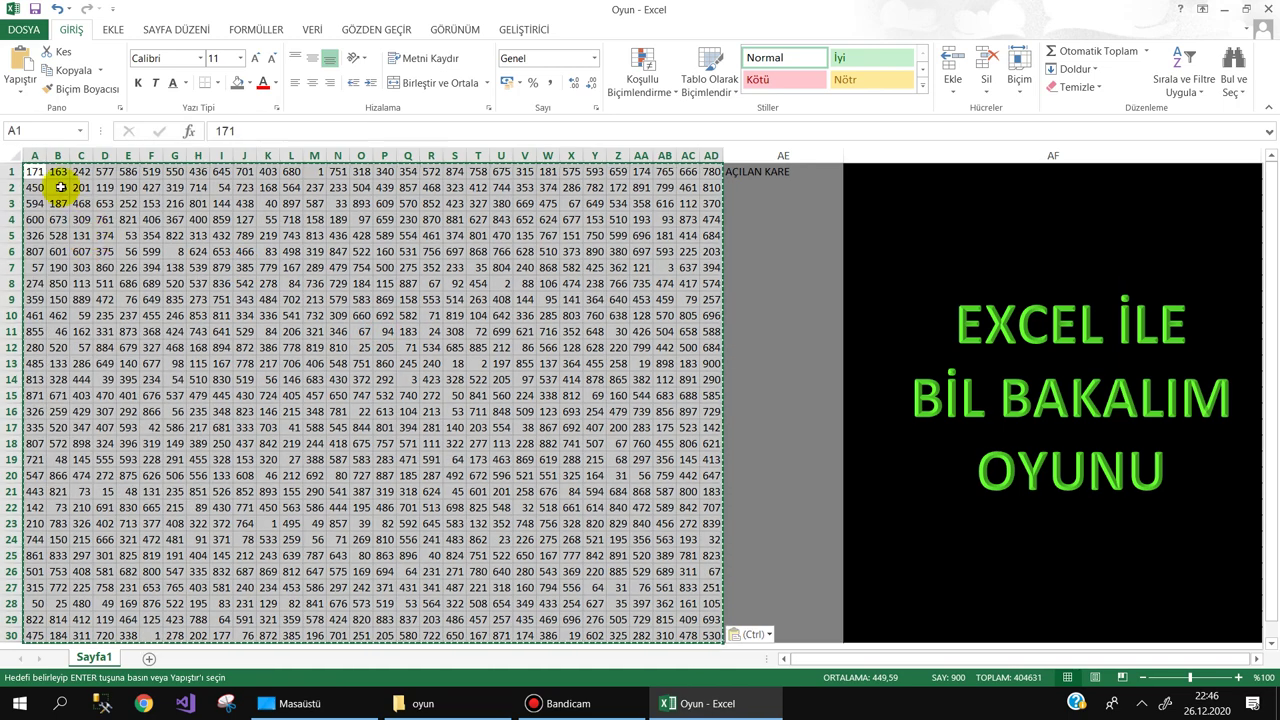
click(176, 251)
key(Escape)
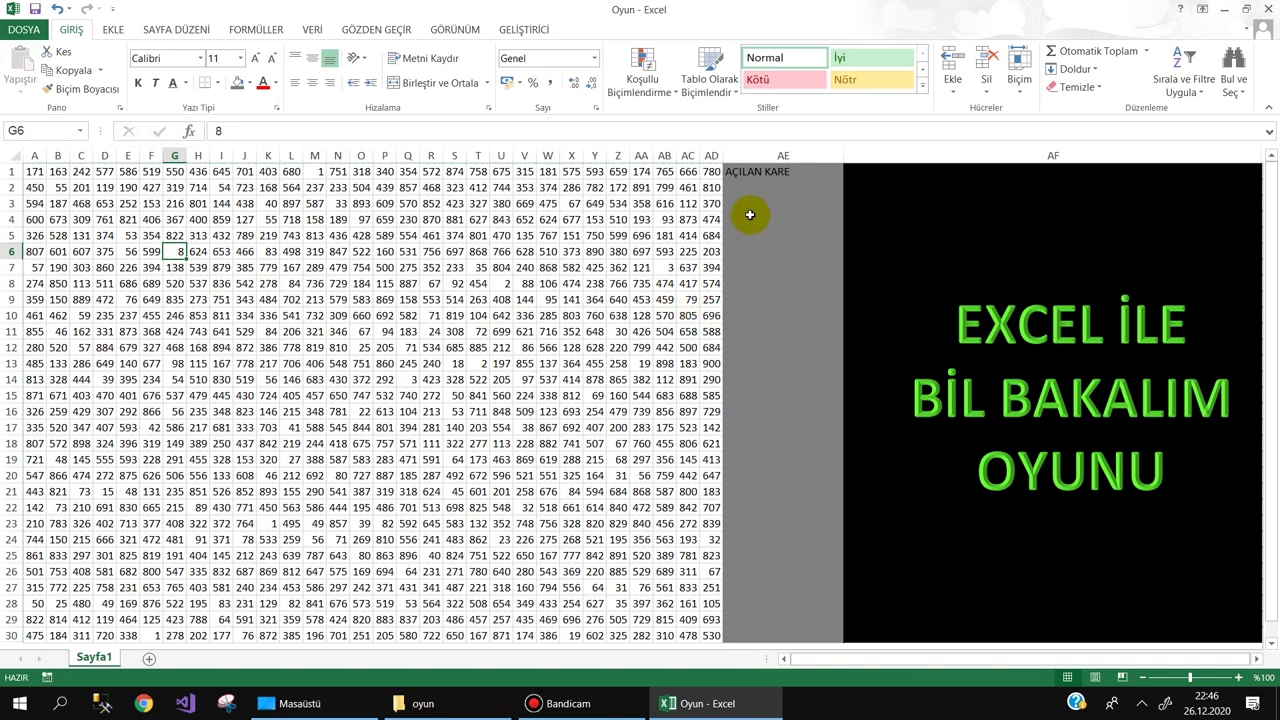
Spot-check several grid cells, including Q3, to confirm they now hold fixed numbers
click(755, 213)
click(415, 203)
click(568, 267)
click(358, 379)
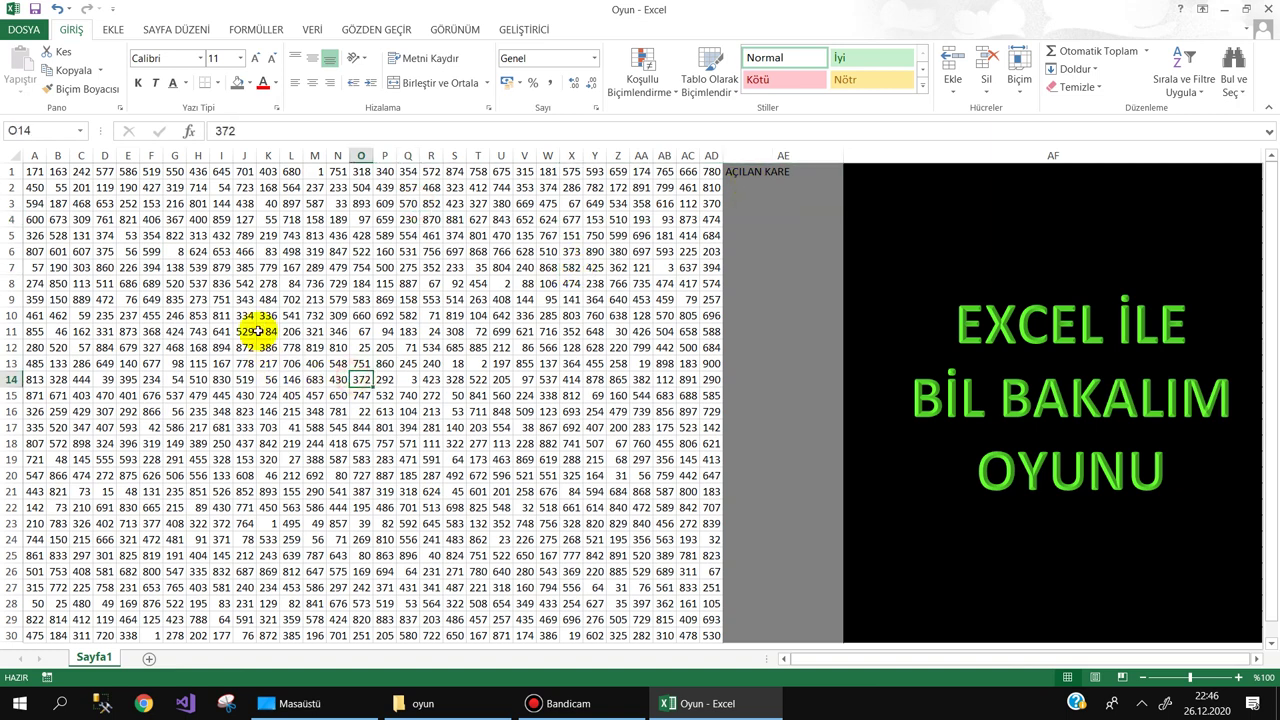
click(265, 316)
click(768, 188)
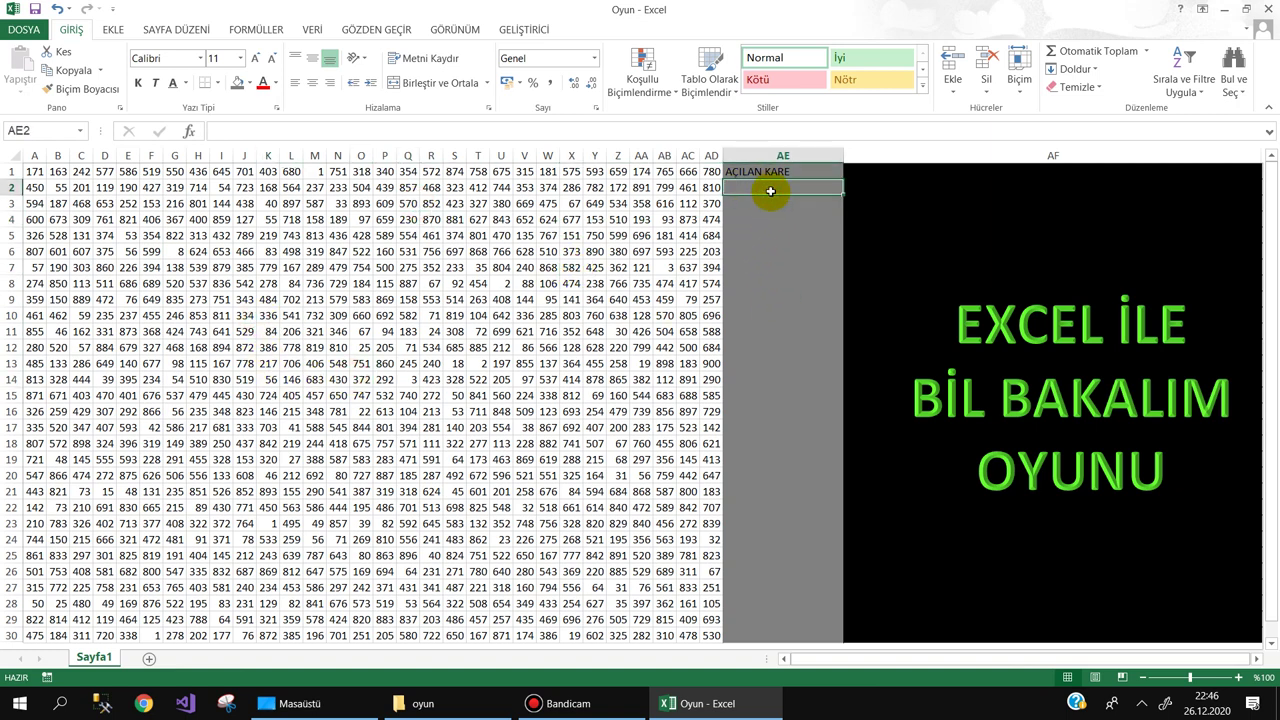
Make the AÇILAN KARE heading in AE1 bold and enlarge it to size 16
click(800, 172)
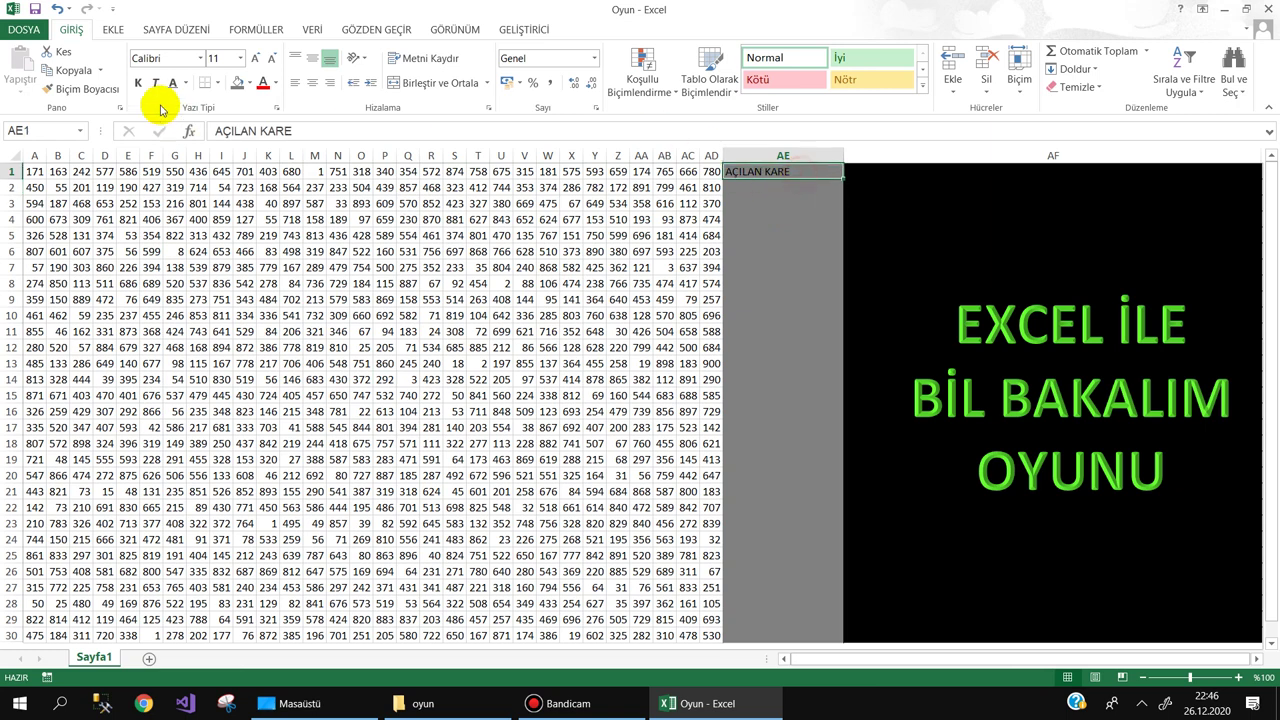
click(138, 83)
click(256, 58)
click(256, 58)
click(256, 58)
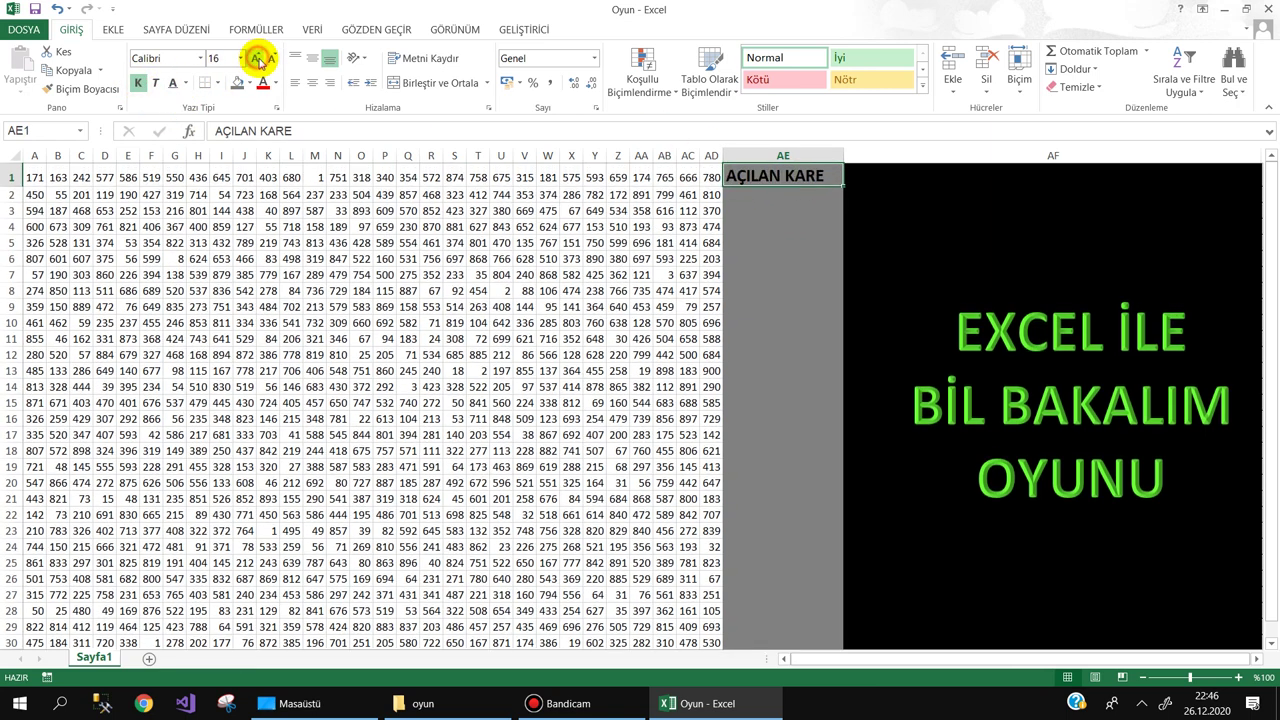
Merge and centre AE2:AE4 with red fill and larger white text
drag(766, 196, 765, 220)
click(414, 82)
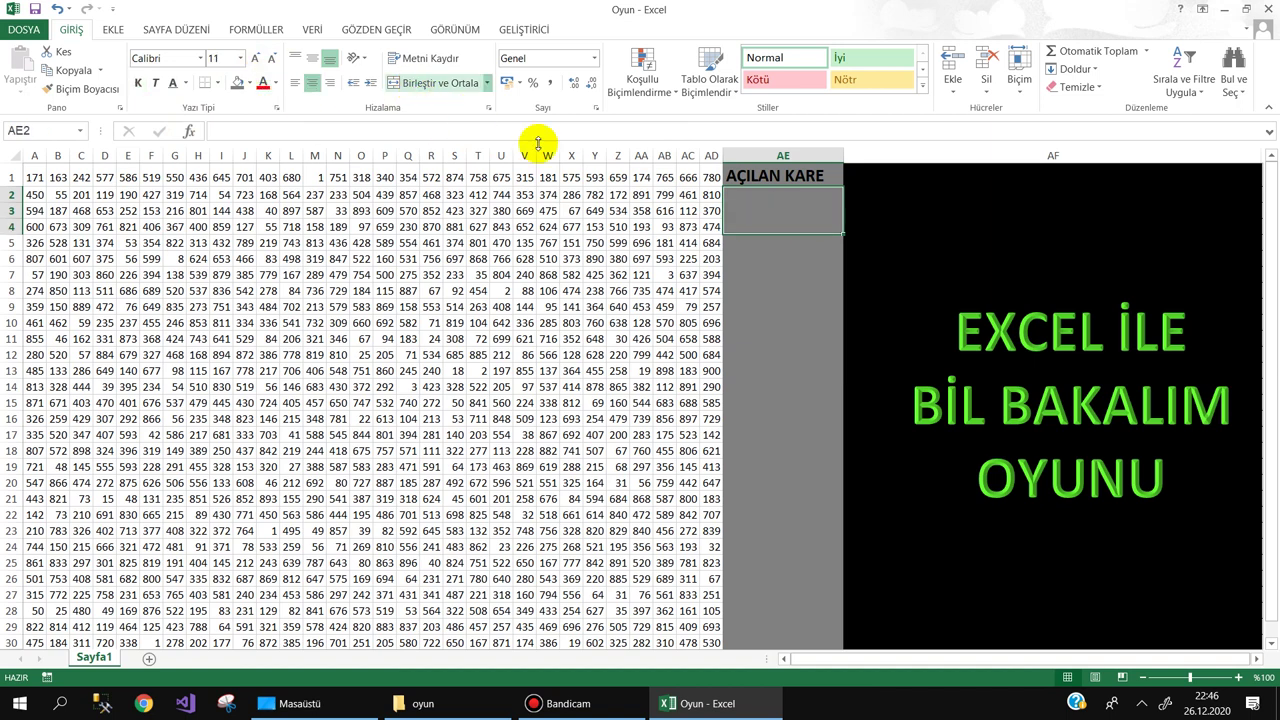
click(250, 83)
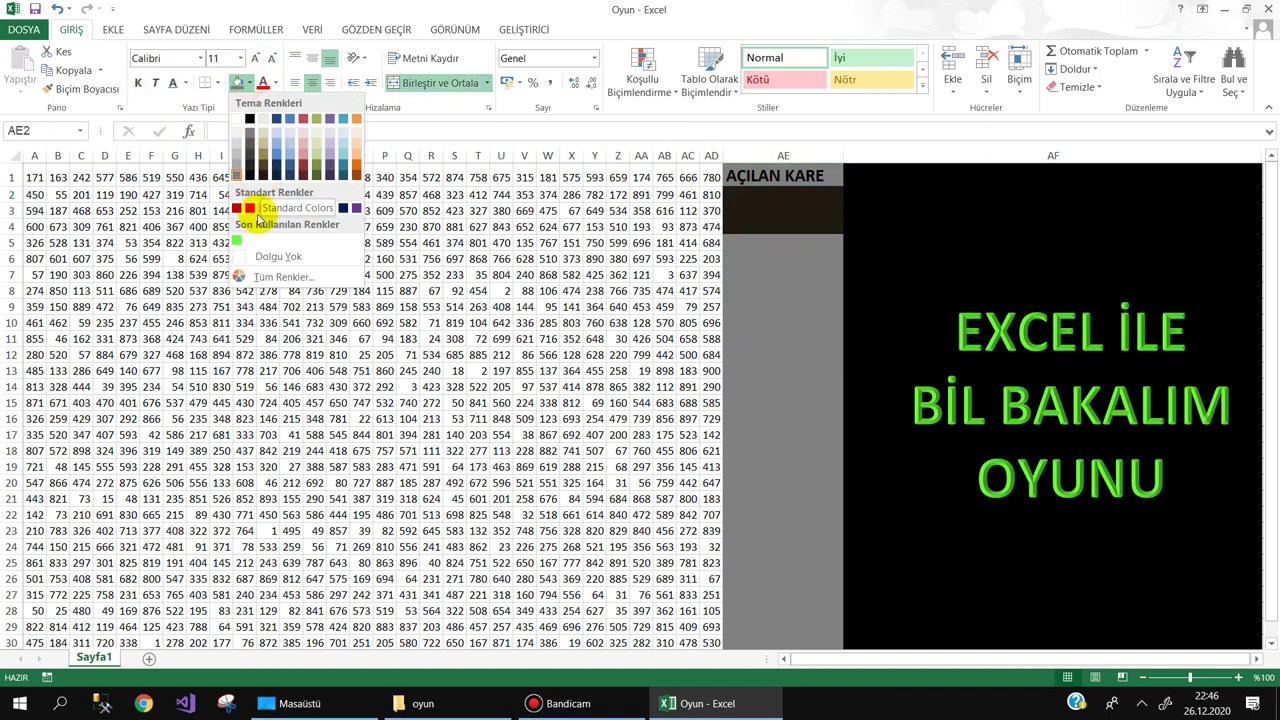
click(248, 205)
click(275, 85)
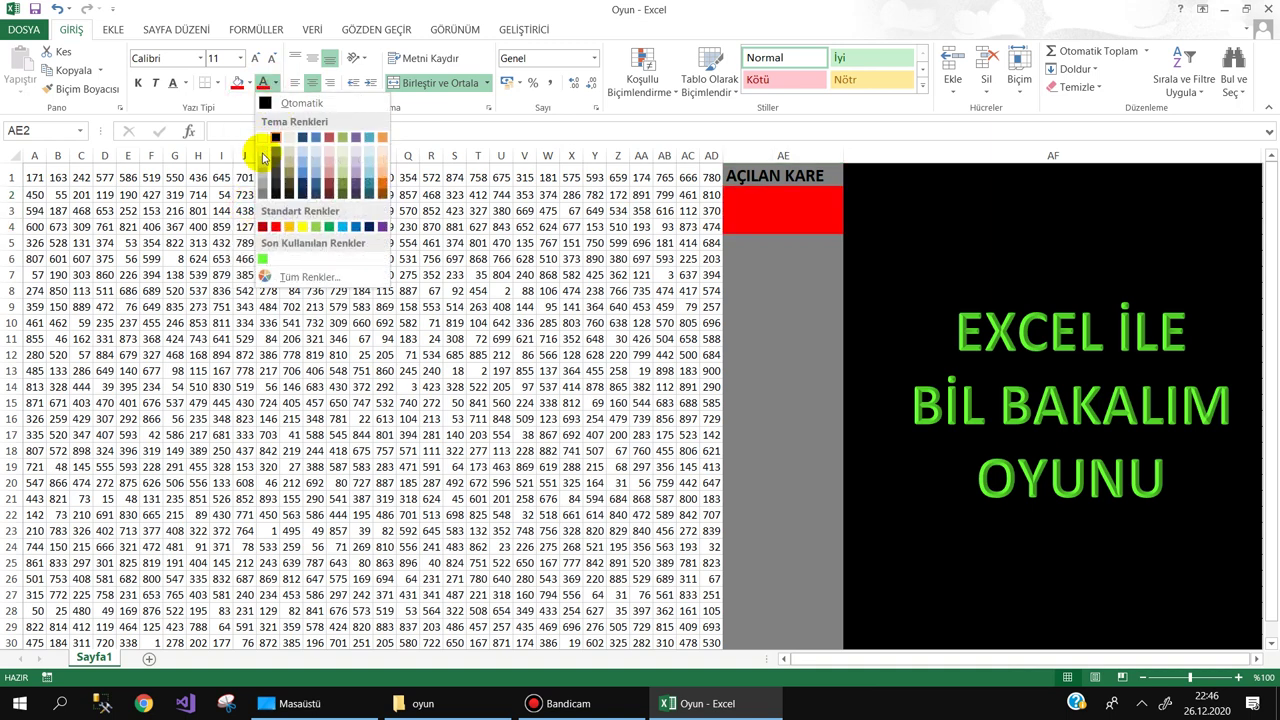
click(261, 137)
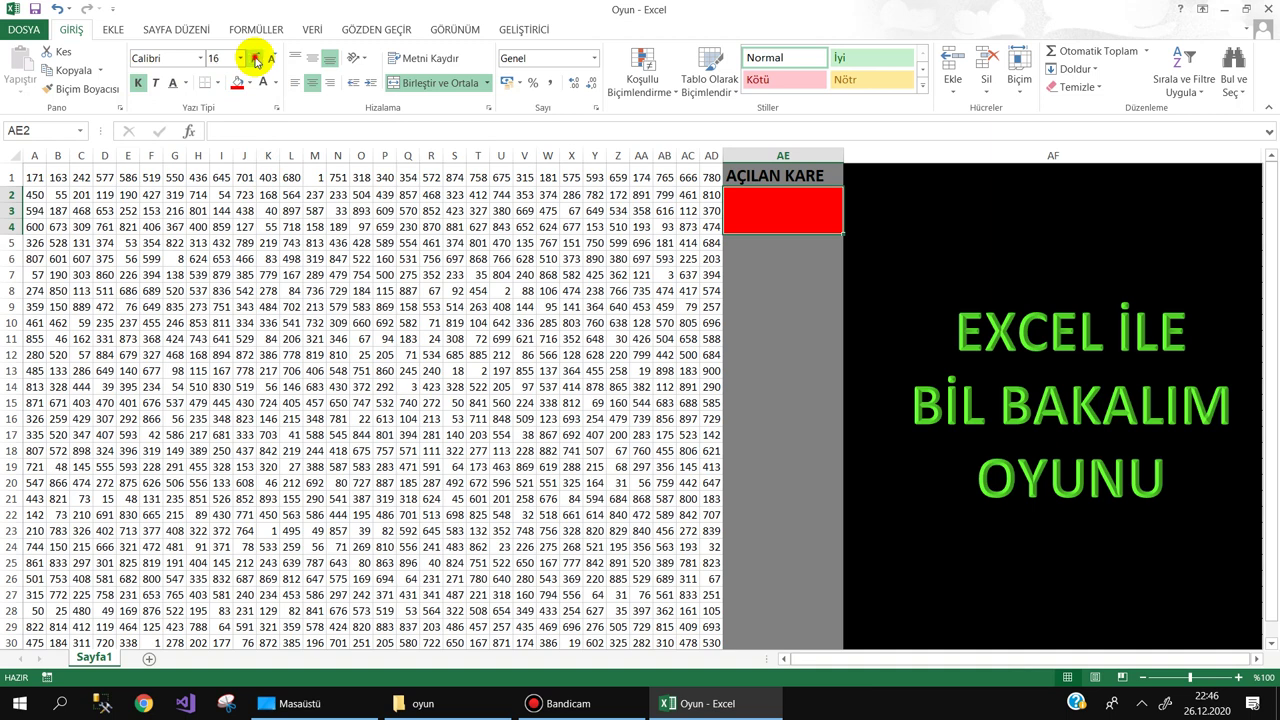
click(256, 60)
click(256, 60)
click(256, 60)
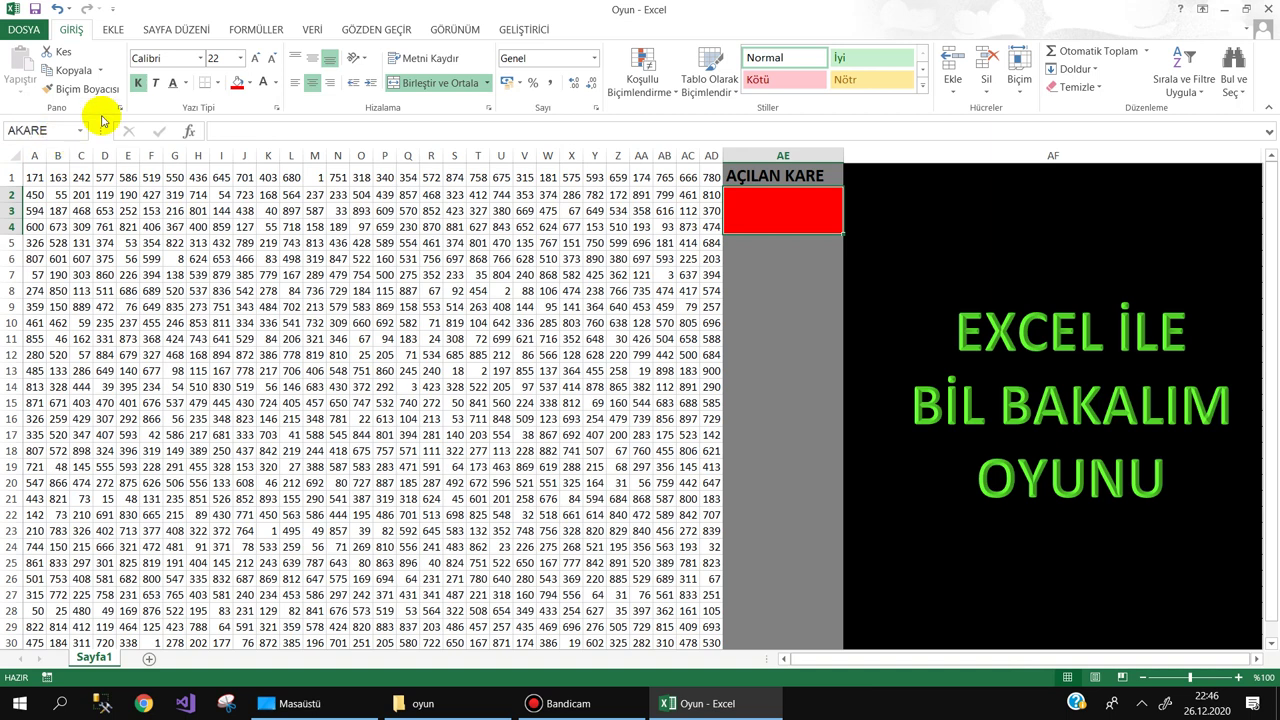
click(772, 260)
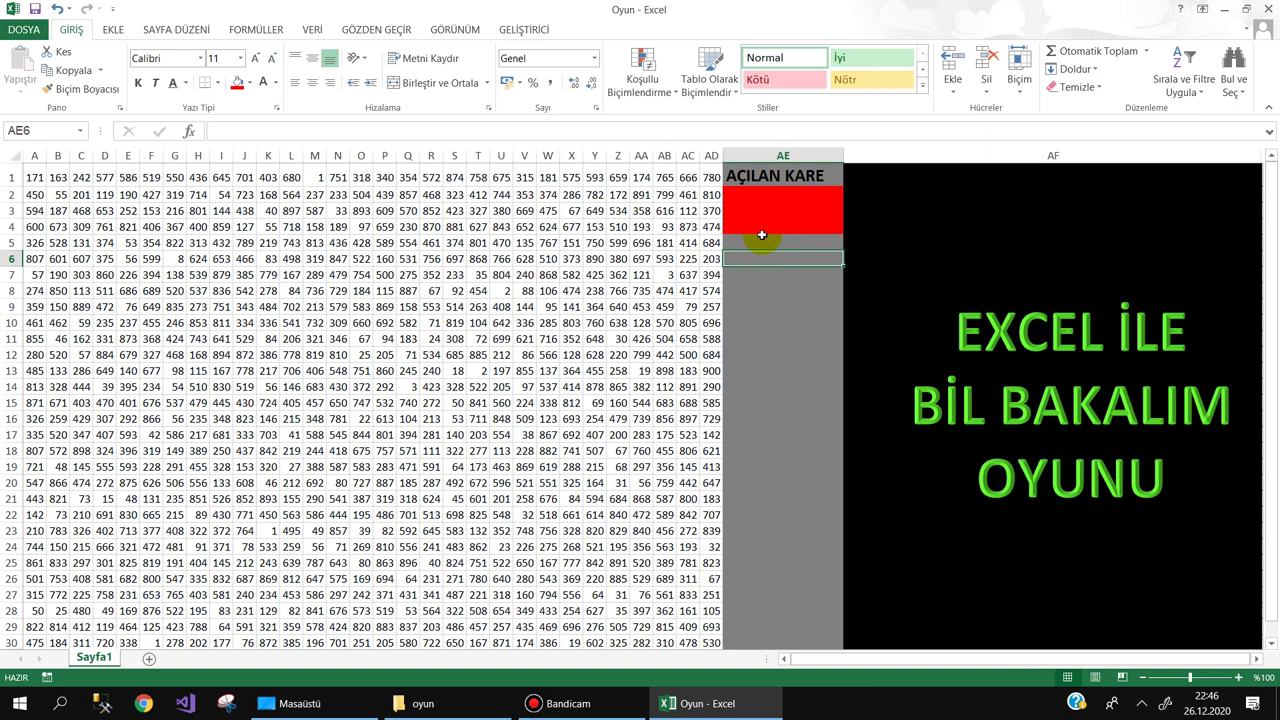
click(513, 28)
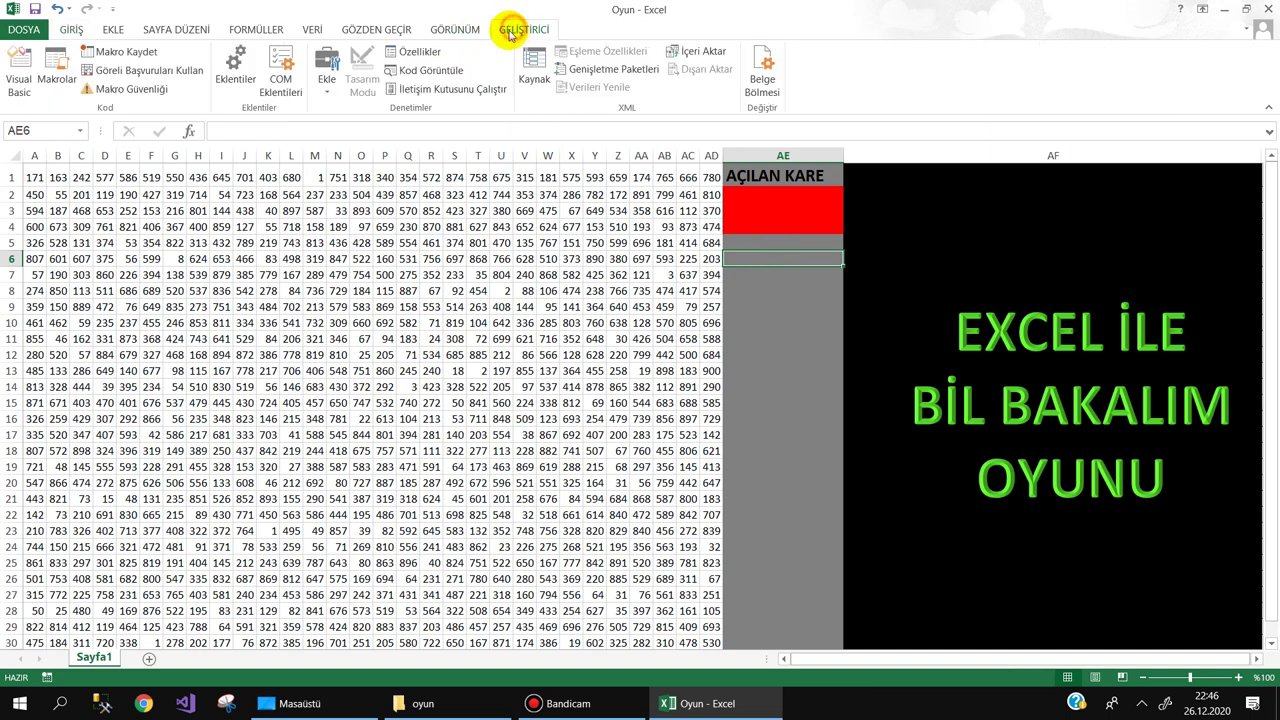
Draw a command button over cells AE6–AE8
click(328, 96)
click(322, 180)
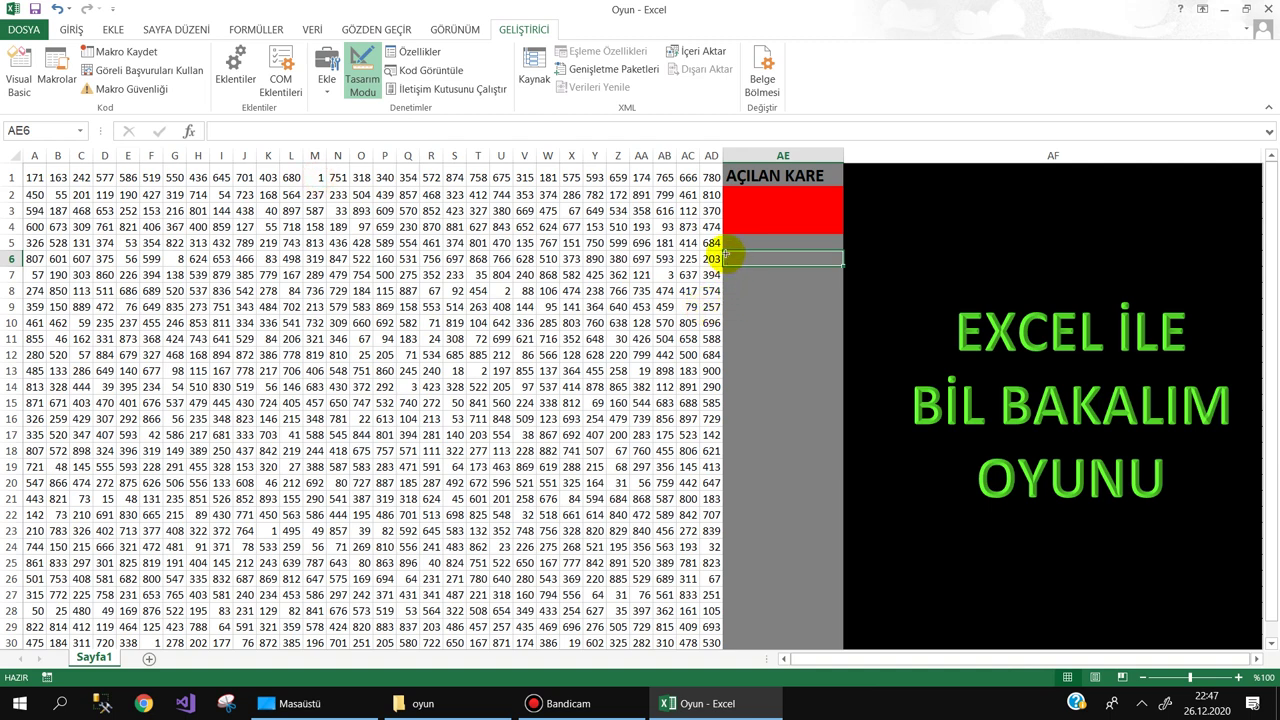
drag(727, 257, 821, 289)
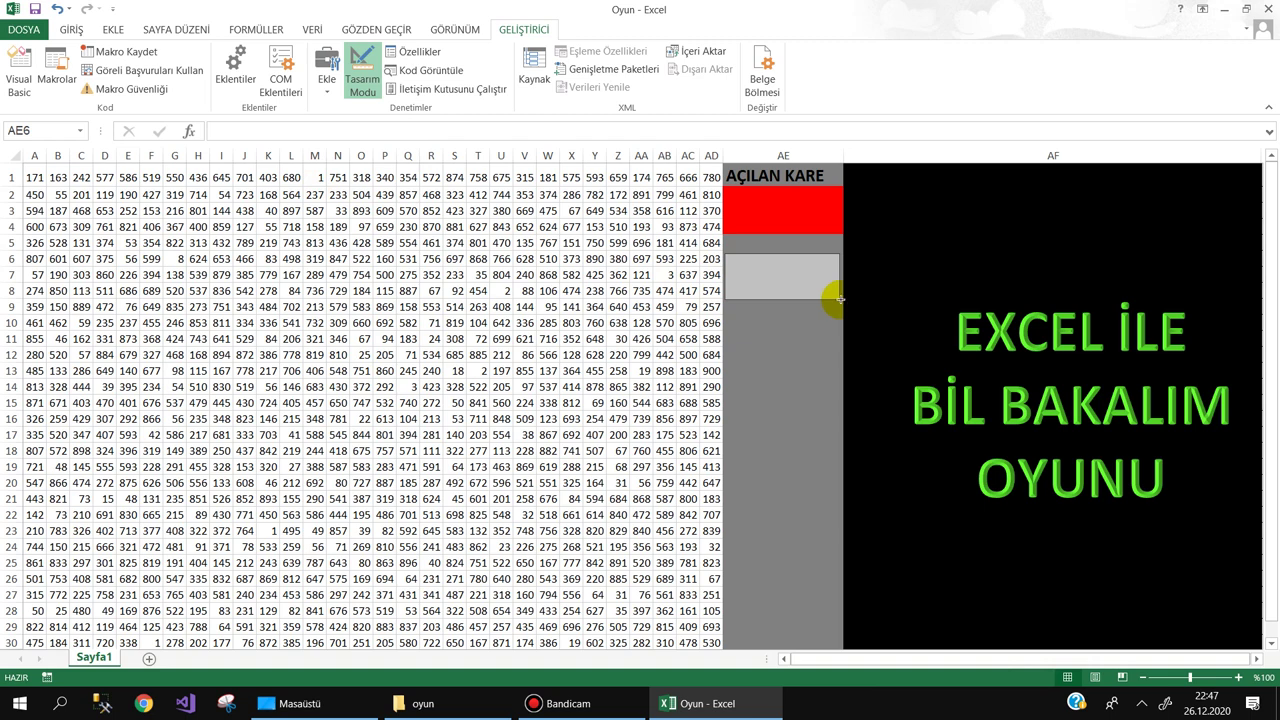
drag(838, 298, 840, 298)
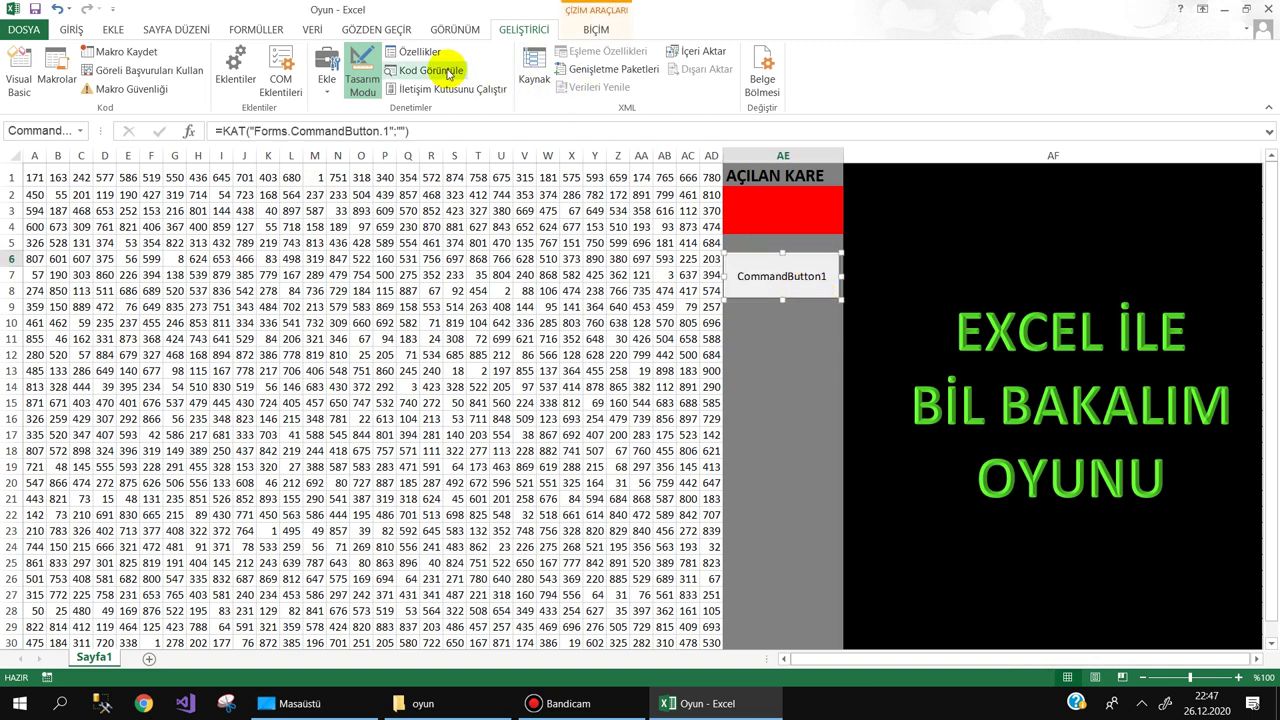
Copy the button and paste three copies at AE14, AE18 and AE22
right_click(777, 281)
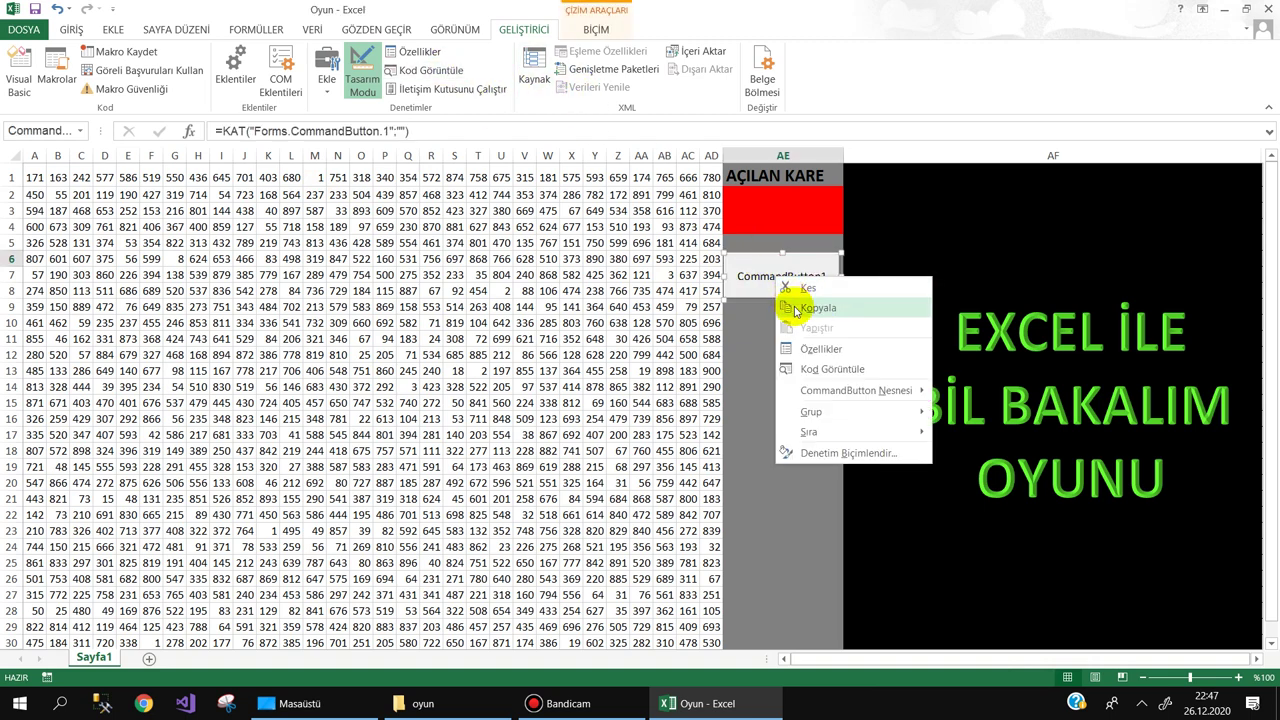
click(774, 340)
right_click(768, 382)
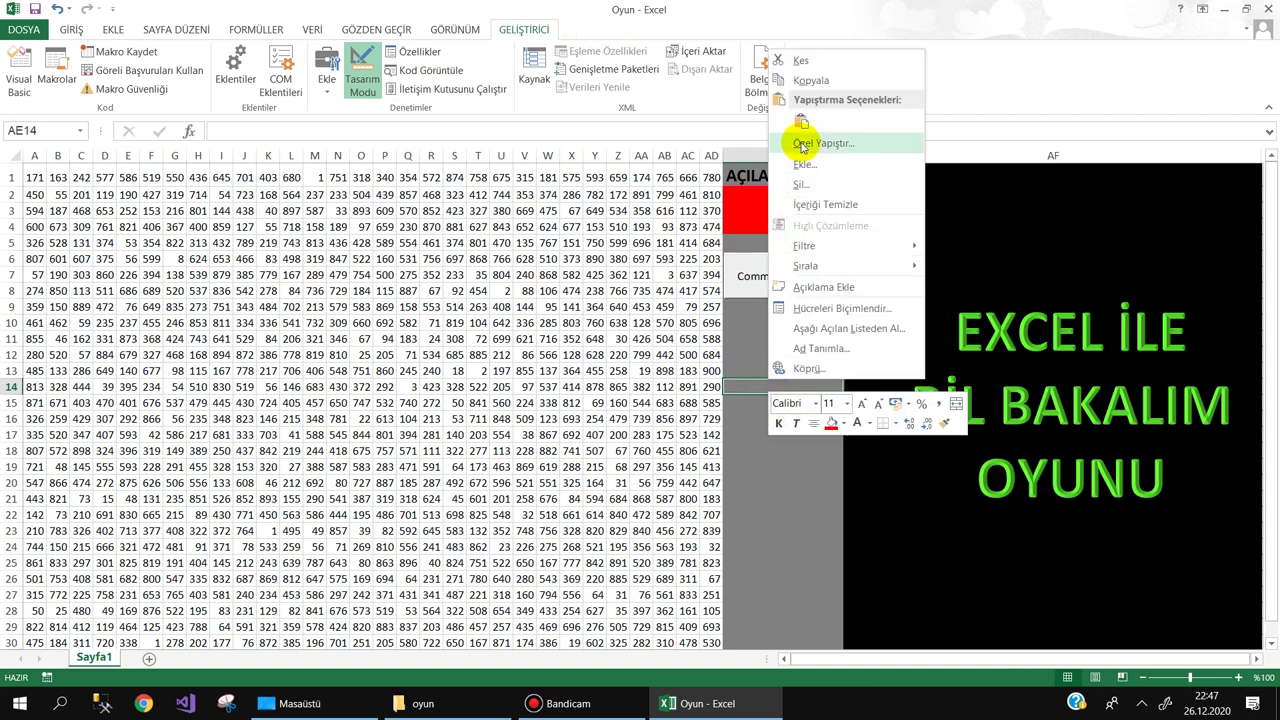
click(798, 137)
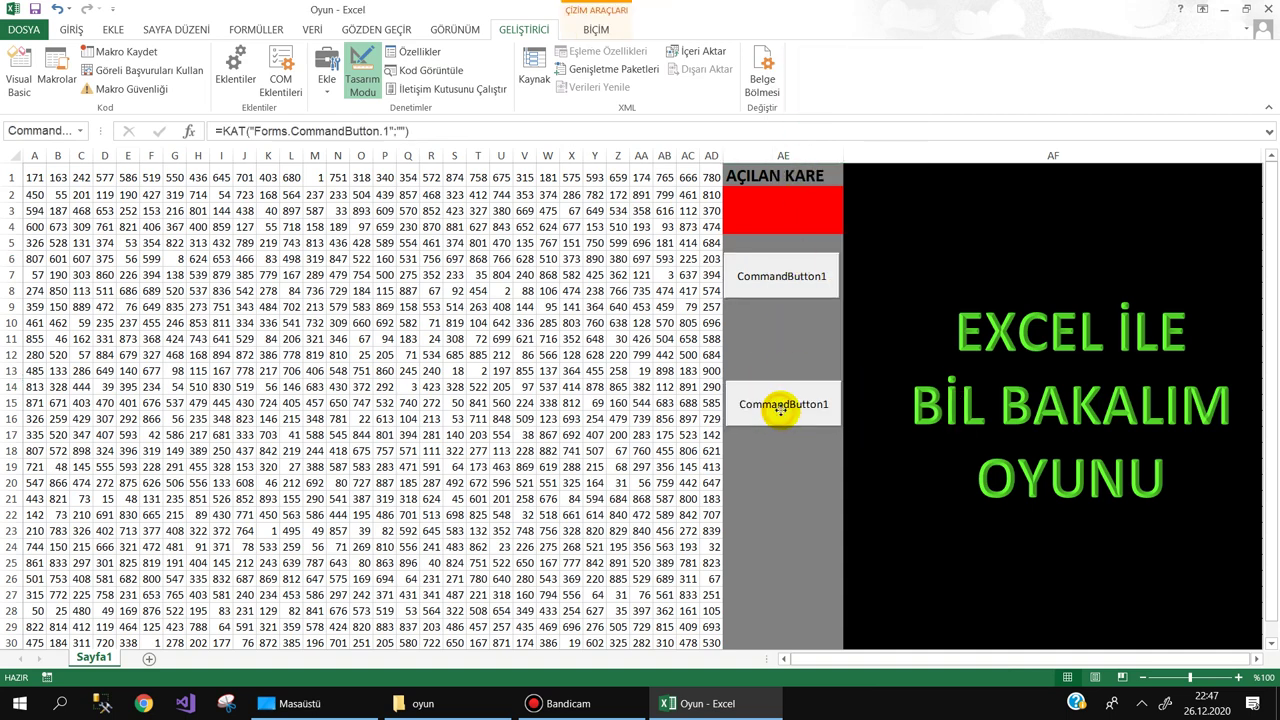
drag(778, 416, 772, 413)
right_click(771, 451)
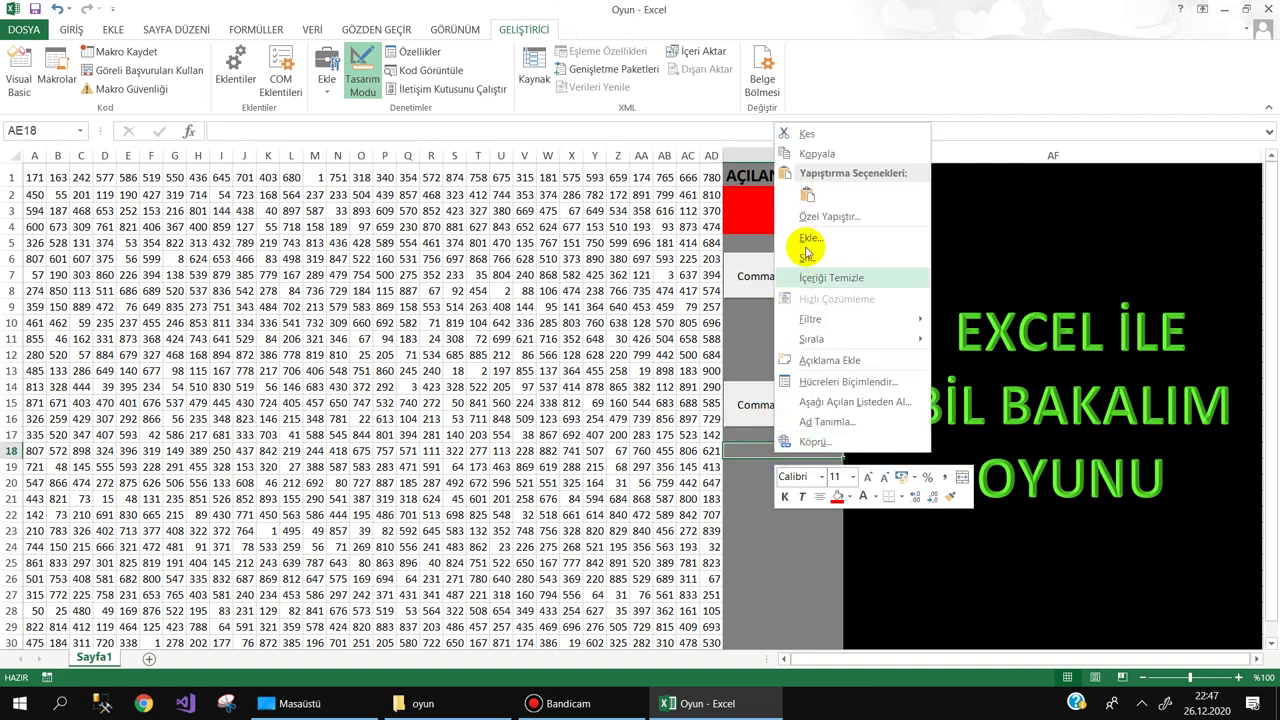
click(800, 198)
right_click(780, 520)
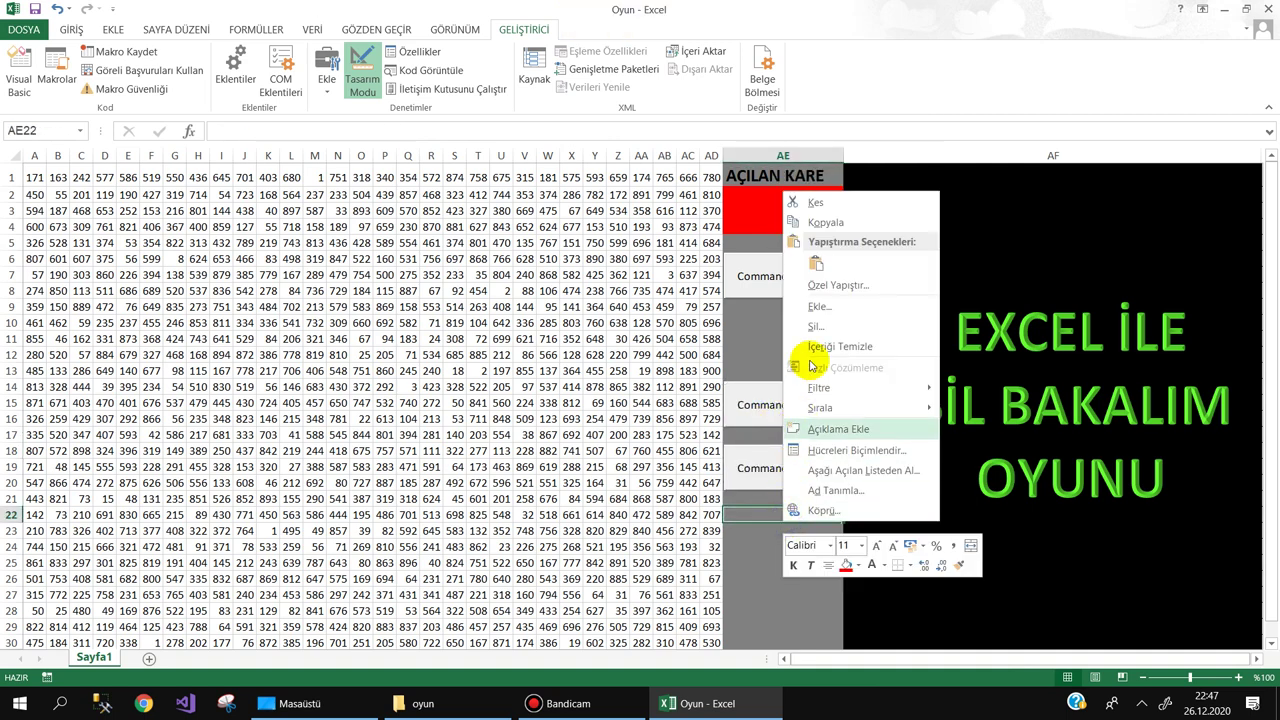
click(808, 258)
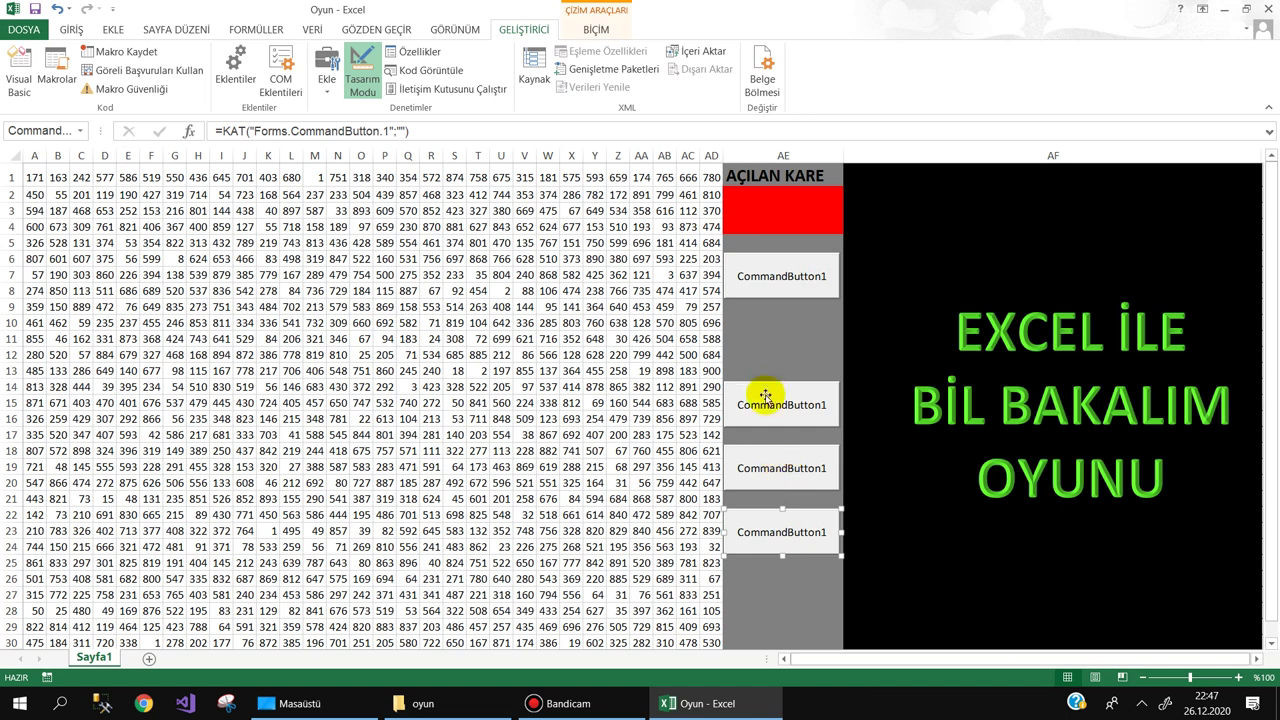
Enter the label 'TAHMİN DENEMESİ' in cell AE10
click(760, 323)
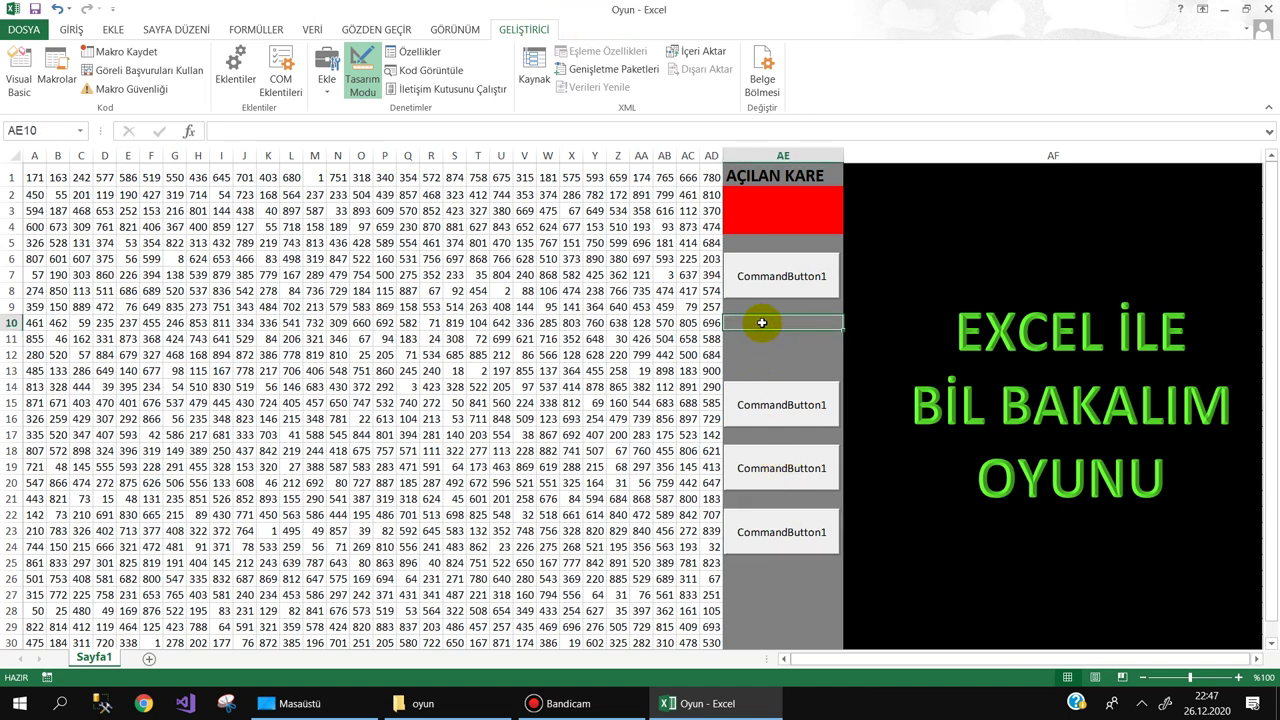
text(TAHMİN DENEMESİ)
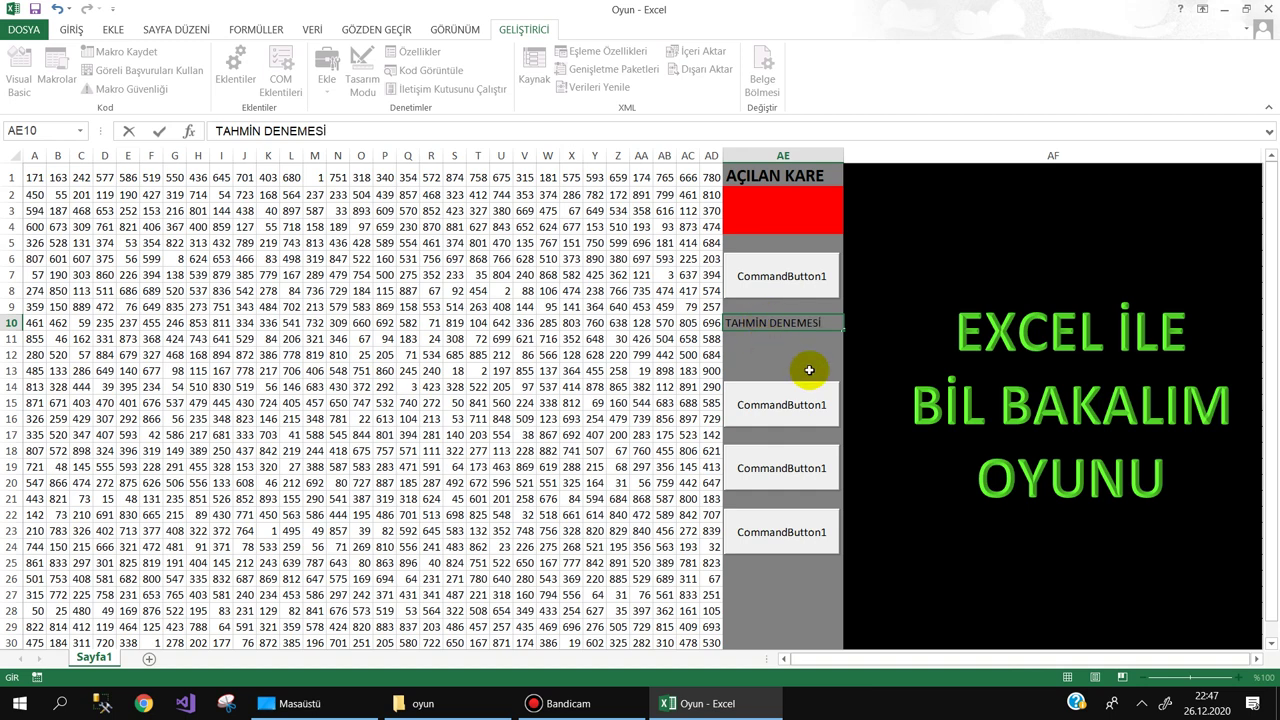
click(778, 356)
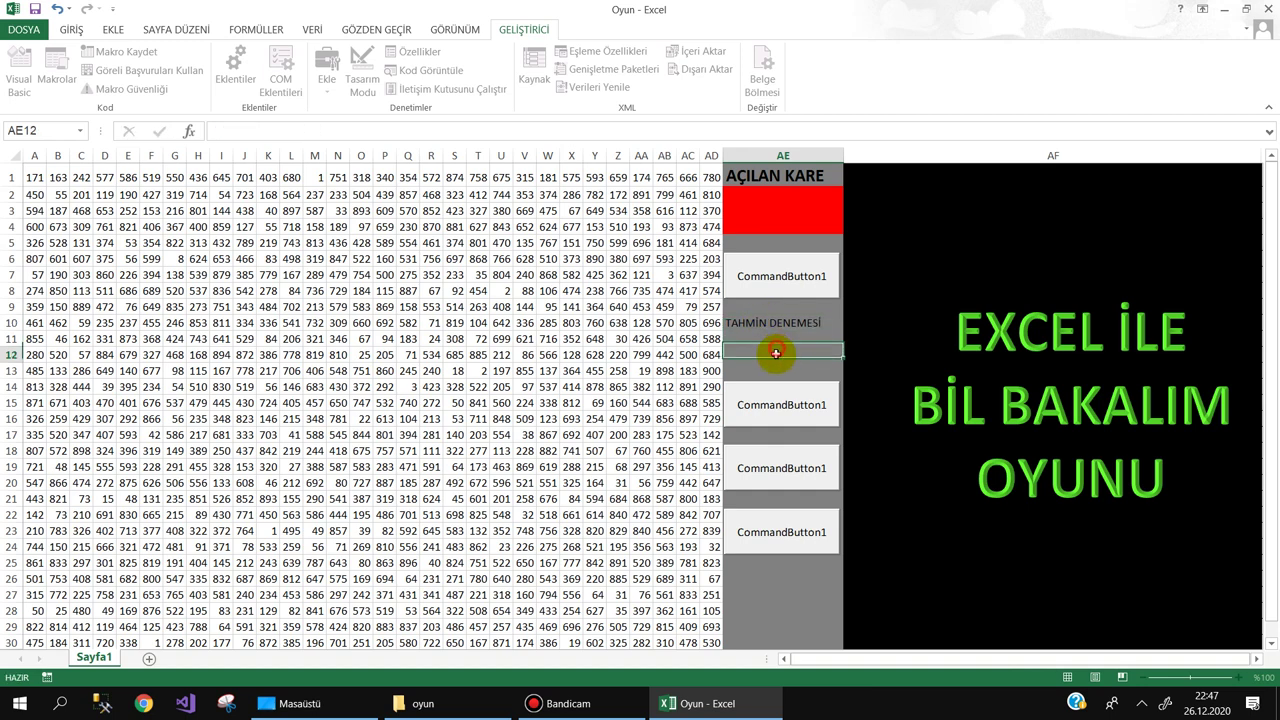
click(773, 330)
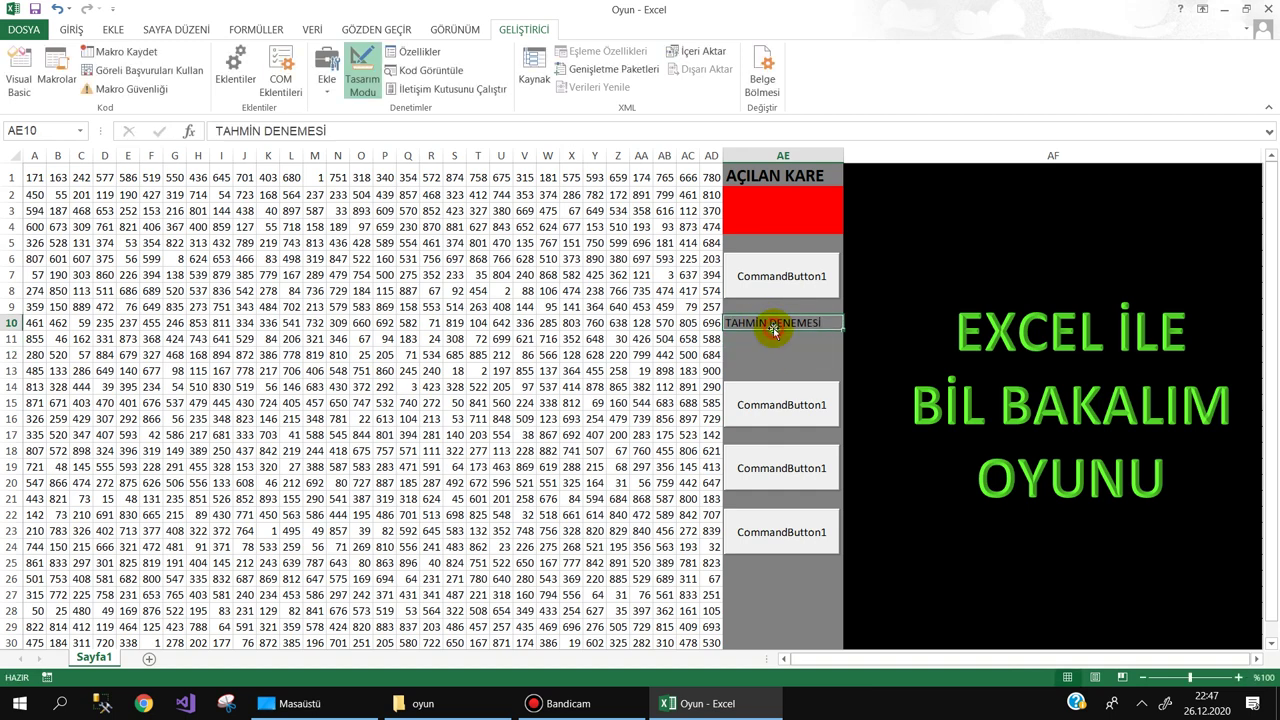
Format the AE10 label as white, bold, size 12 and centred
click(70, 29)
click(266, 84)
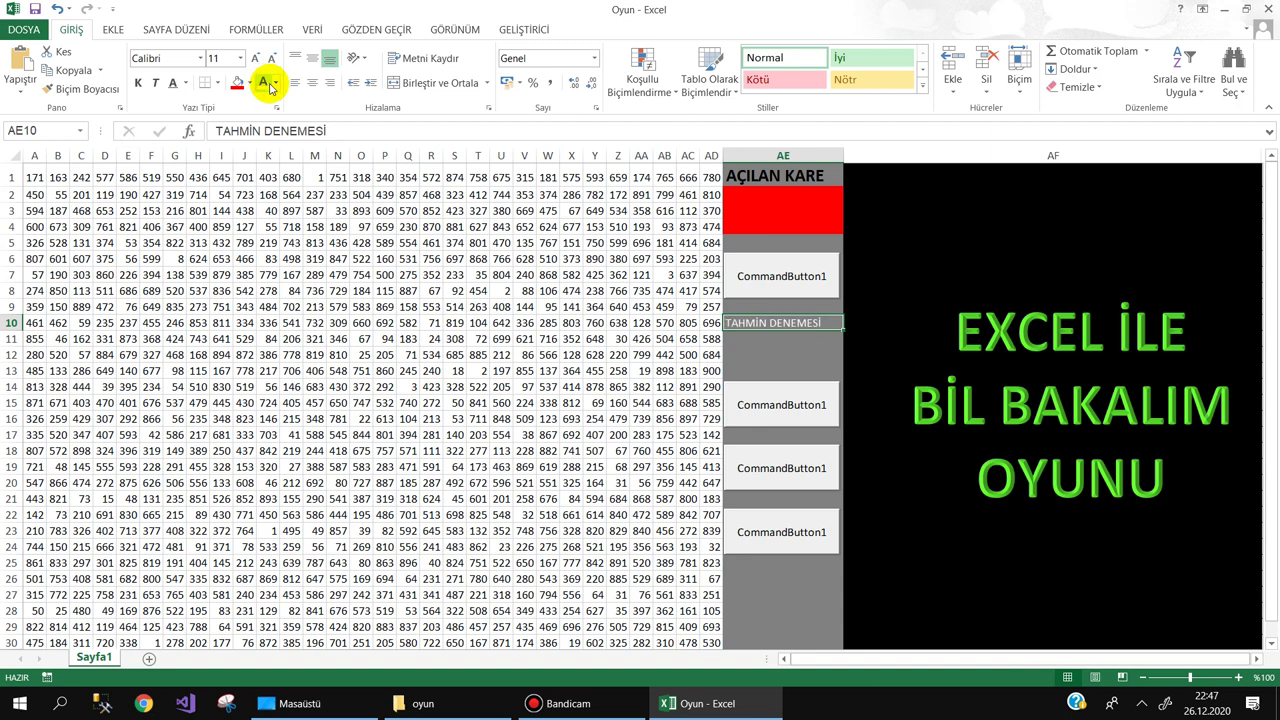
click(138, 83)
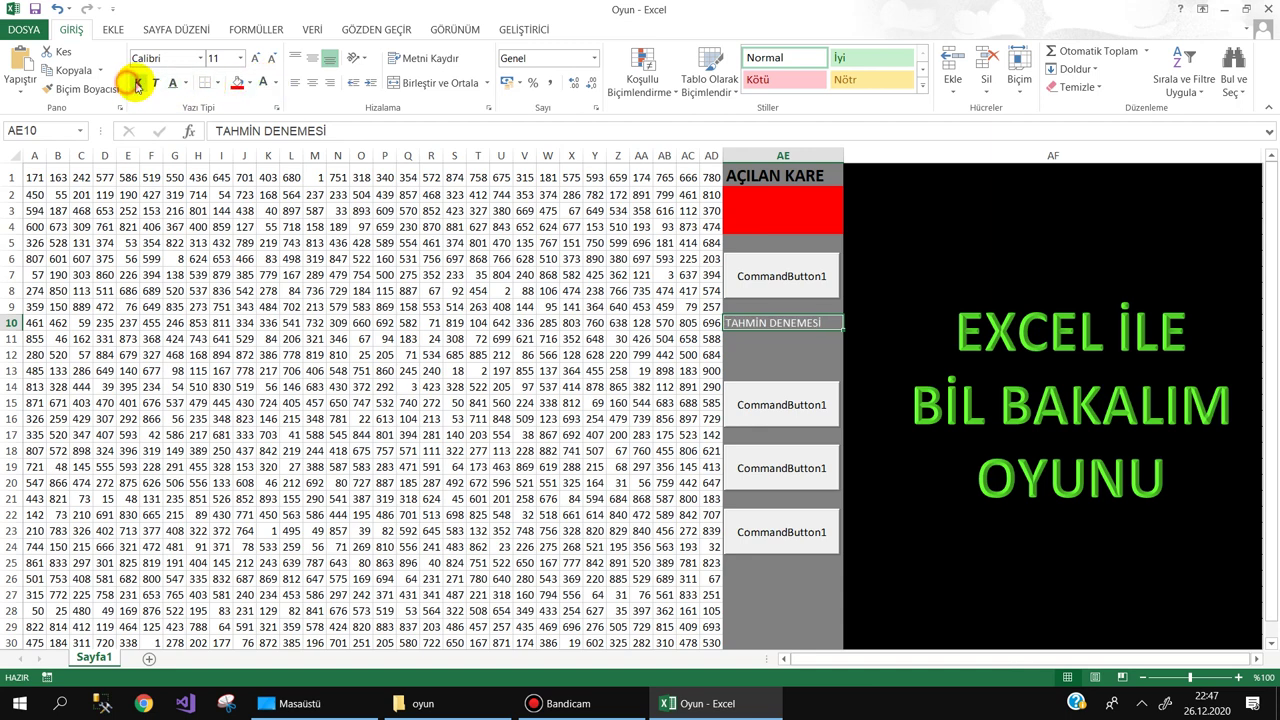
click(255, 59)
click(255, 59)
click(268, 60)
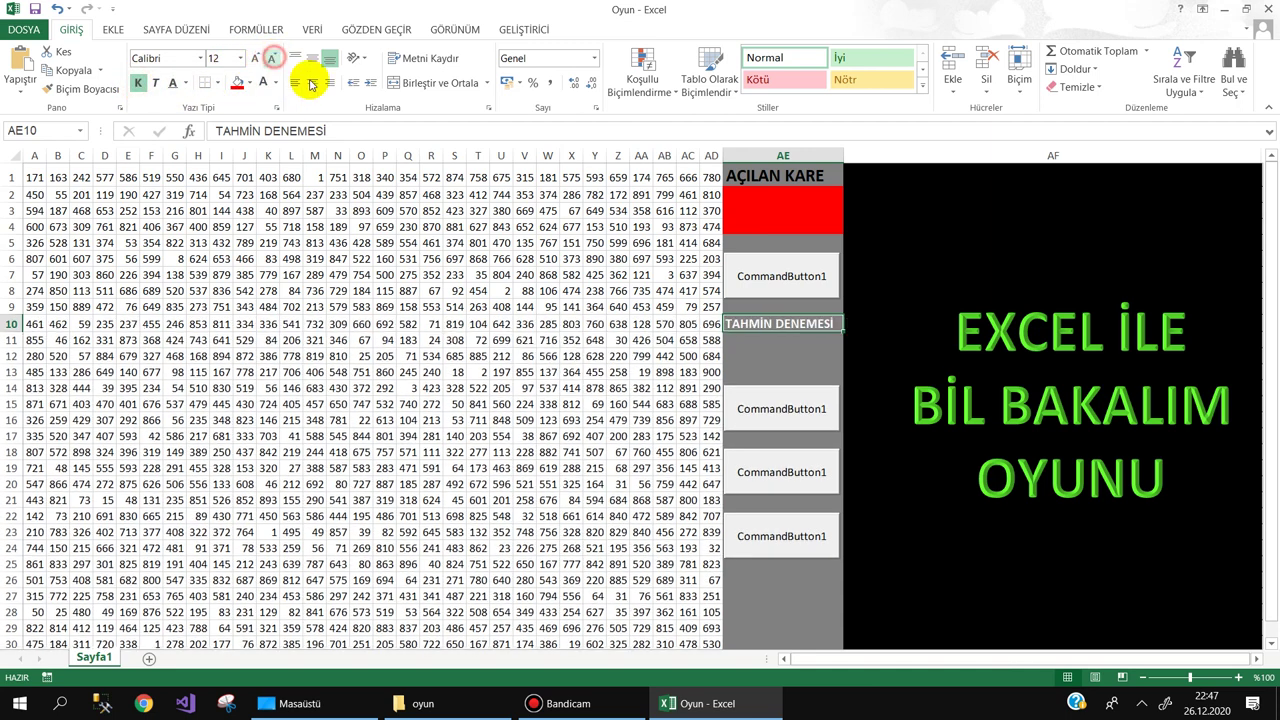
click(313, 85)
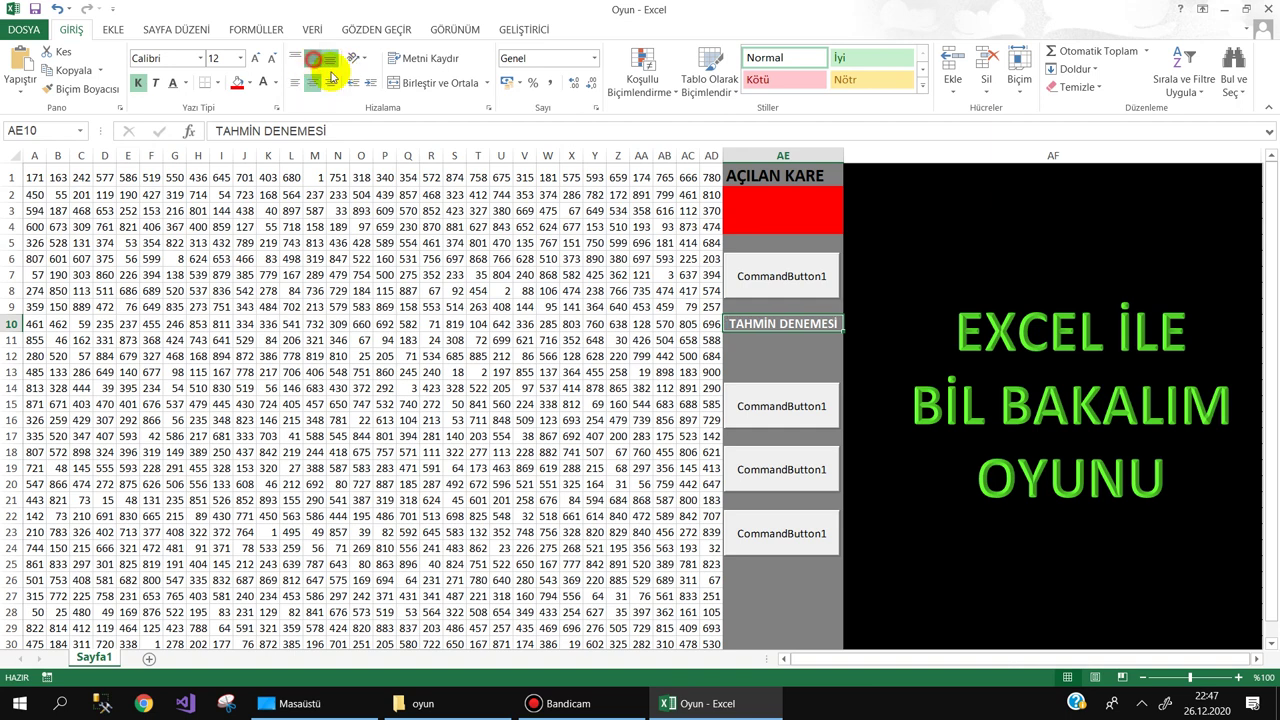
Centre the AÇILAN KARE heading in AE1 vertically and horizontally
click(770, 176)
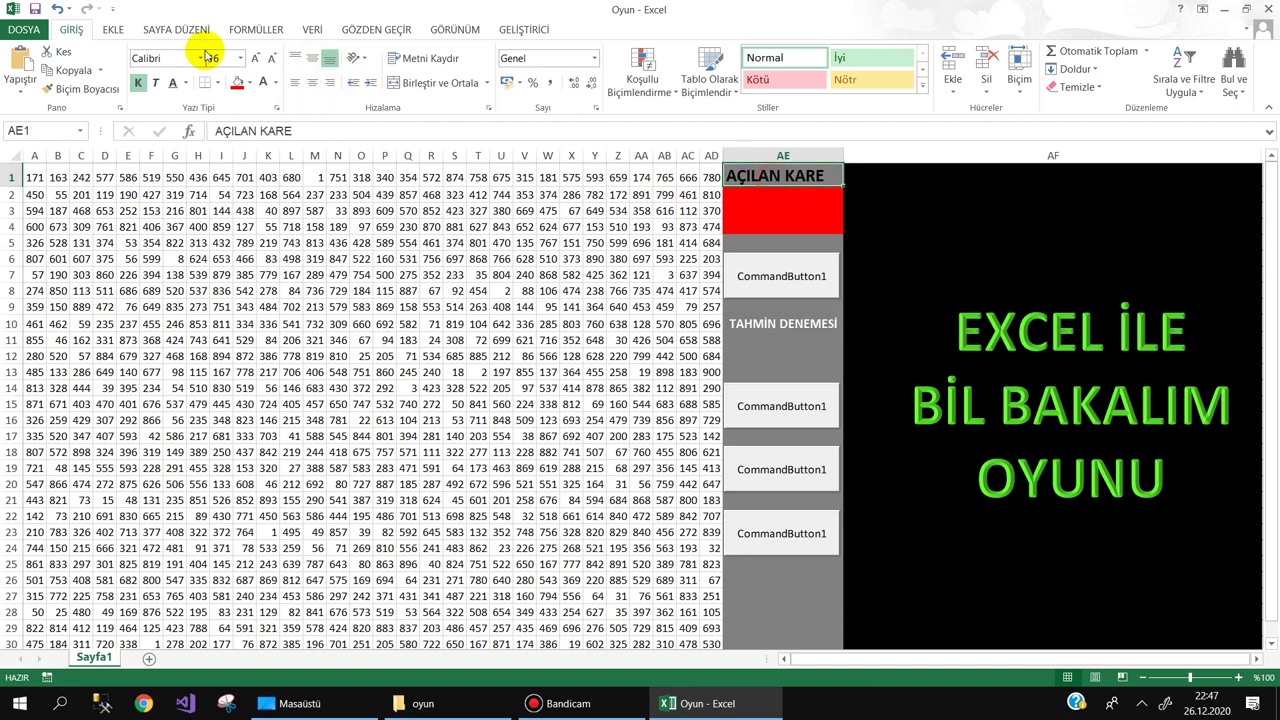
click(312, 58)
click(313, 83)
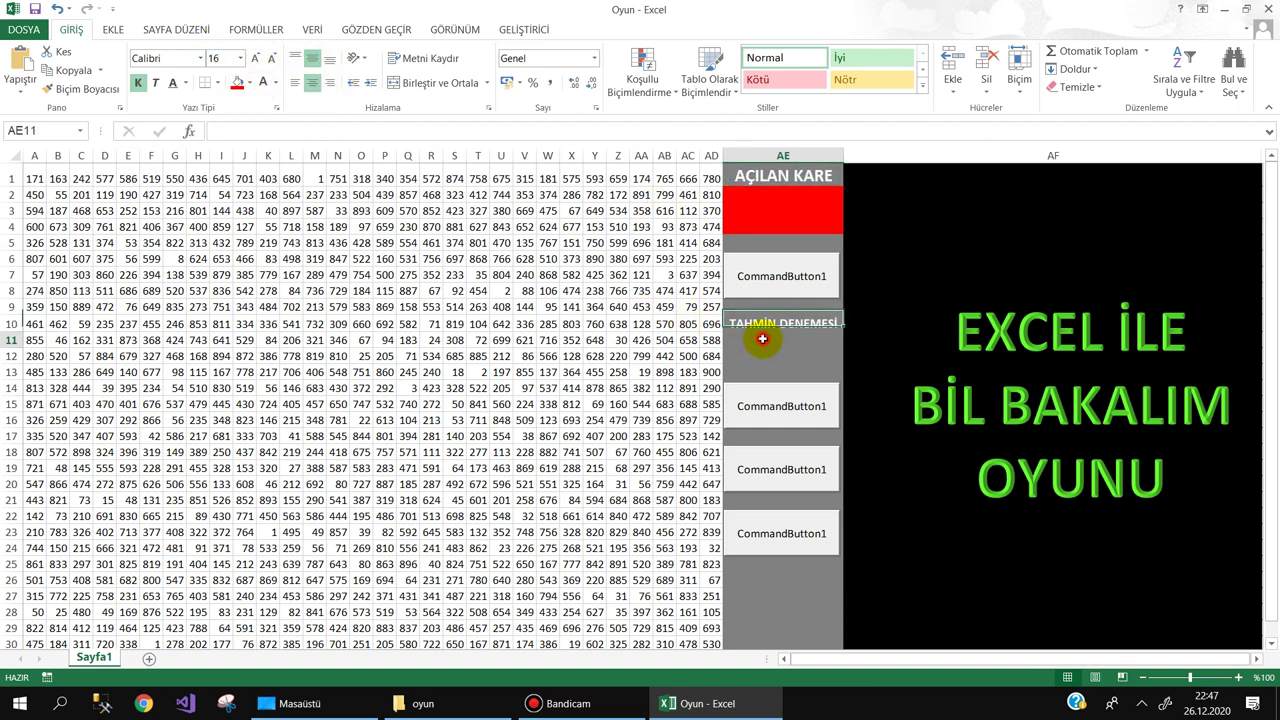
Merge AE11:AE13 into one cell and fill it blue
drag(763, 338, 762, 365)
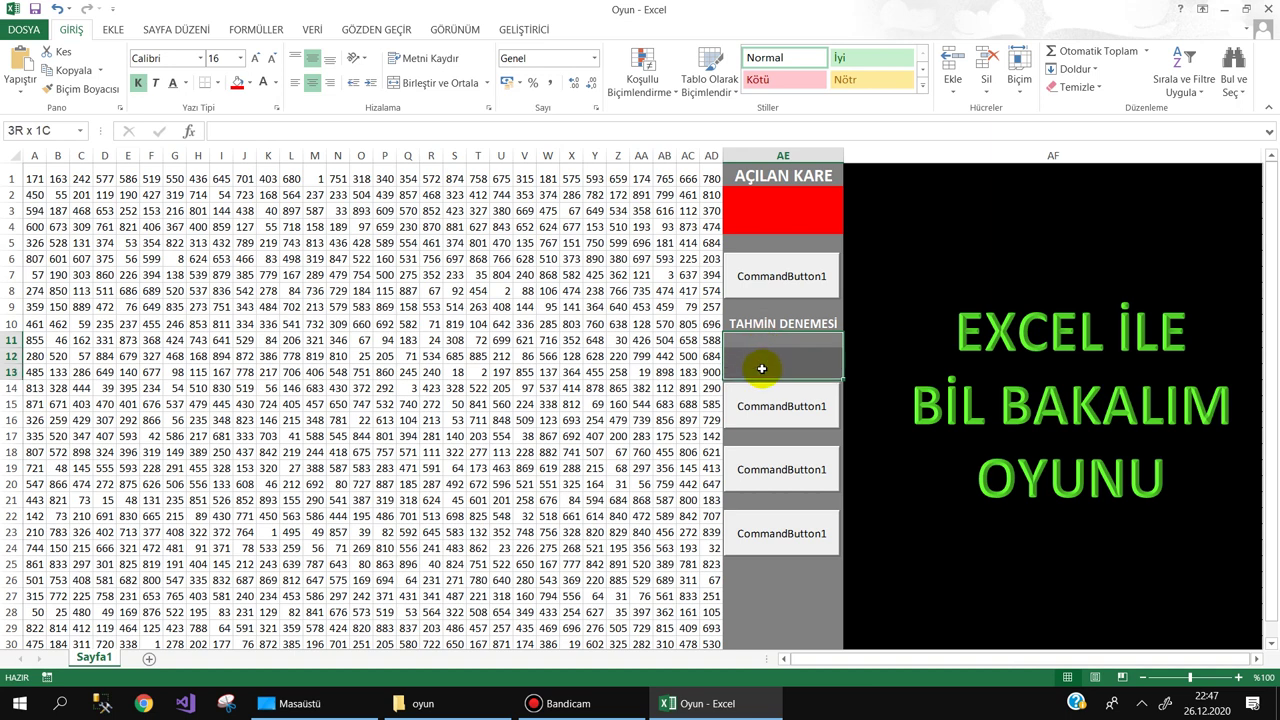
click(410, 83)
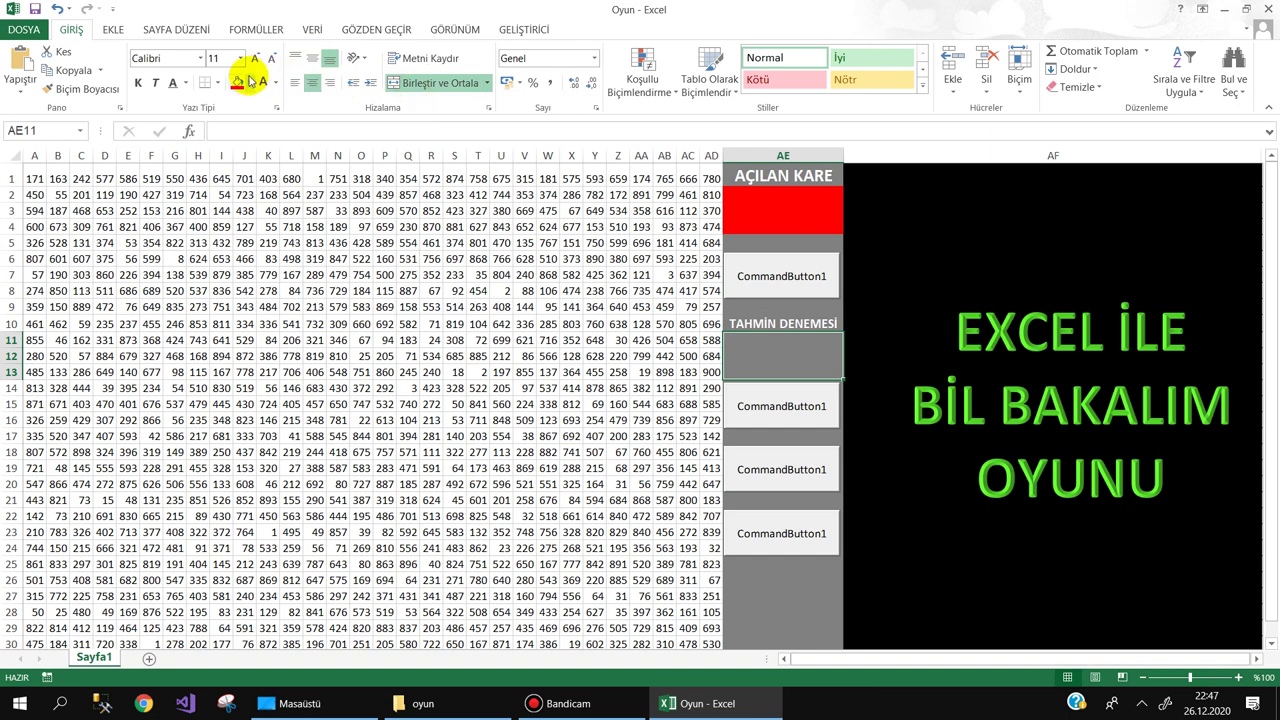
click(249, 82)
click(276, 150)
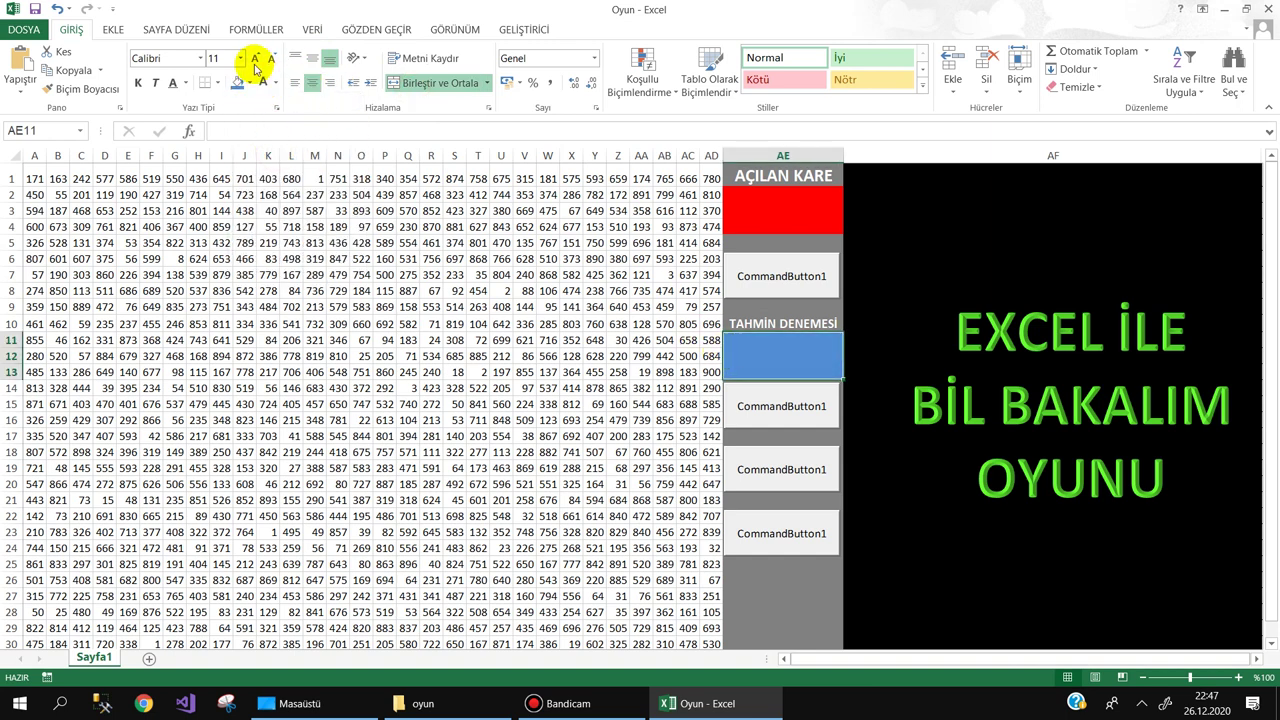
Enter 2 in the blue counter cell, bold at size 20 and vertically centred
click(138, 83)
click(254, 62)
click(254, 62)
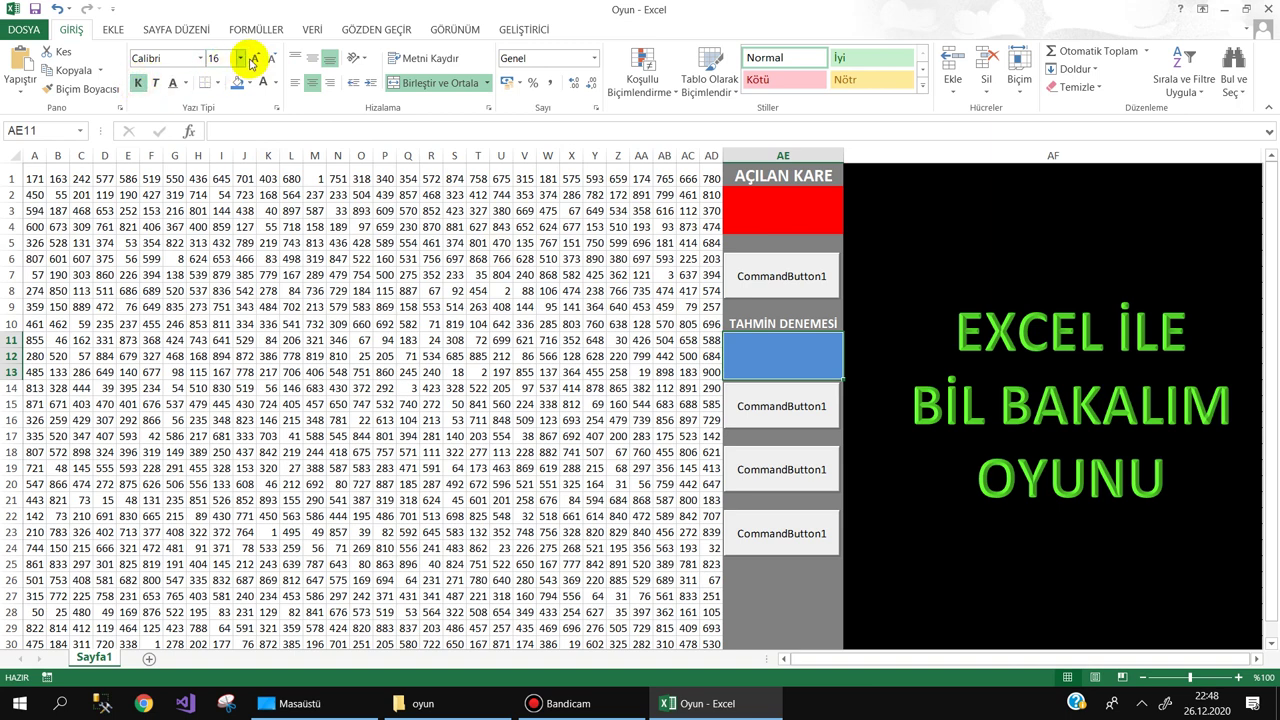
click(254, 62)
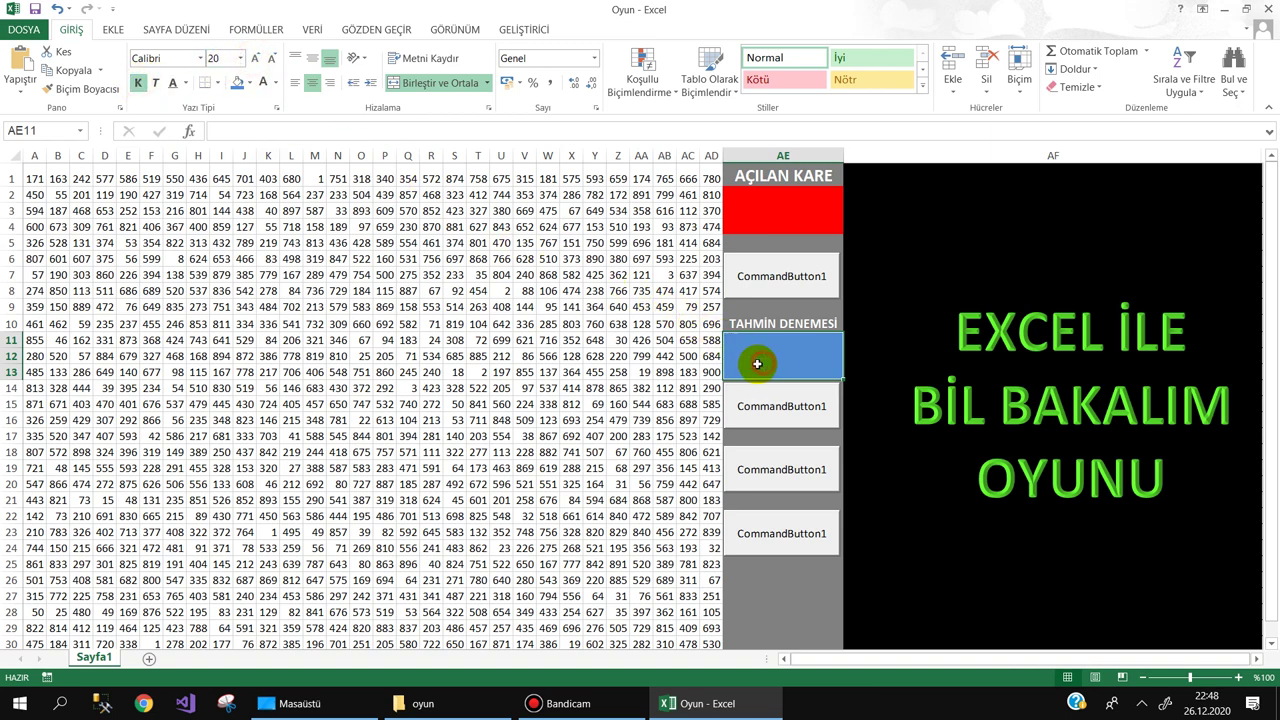
text(2)
key(Return)
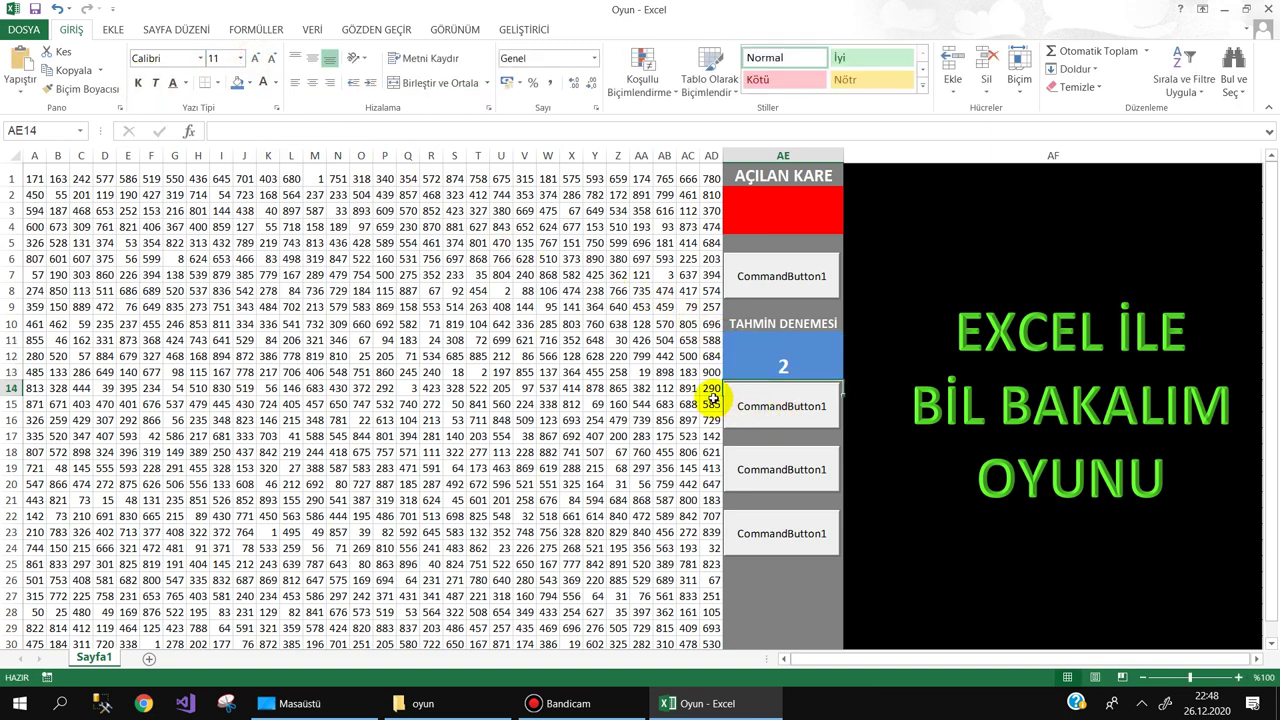
click(772, 360)
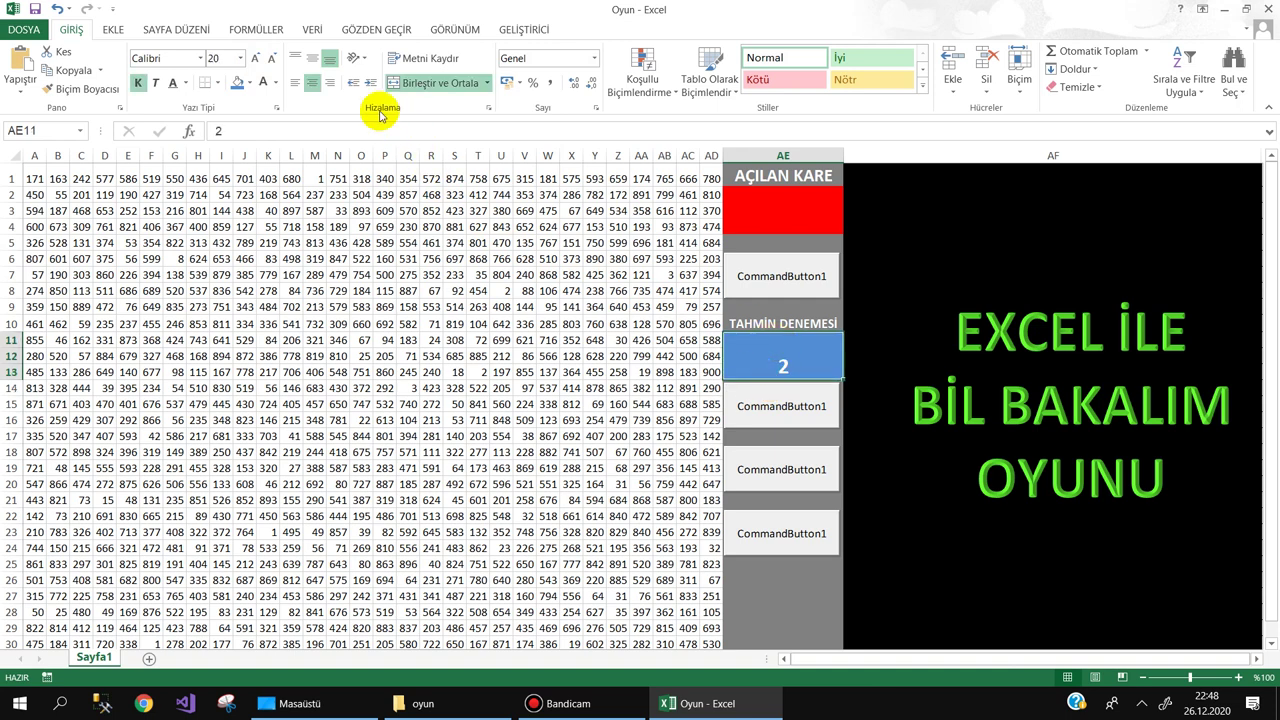
click(312, 58)
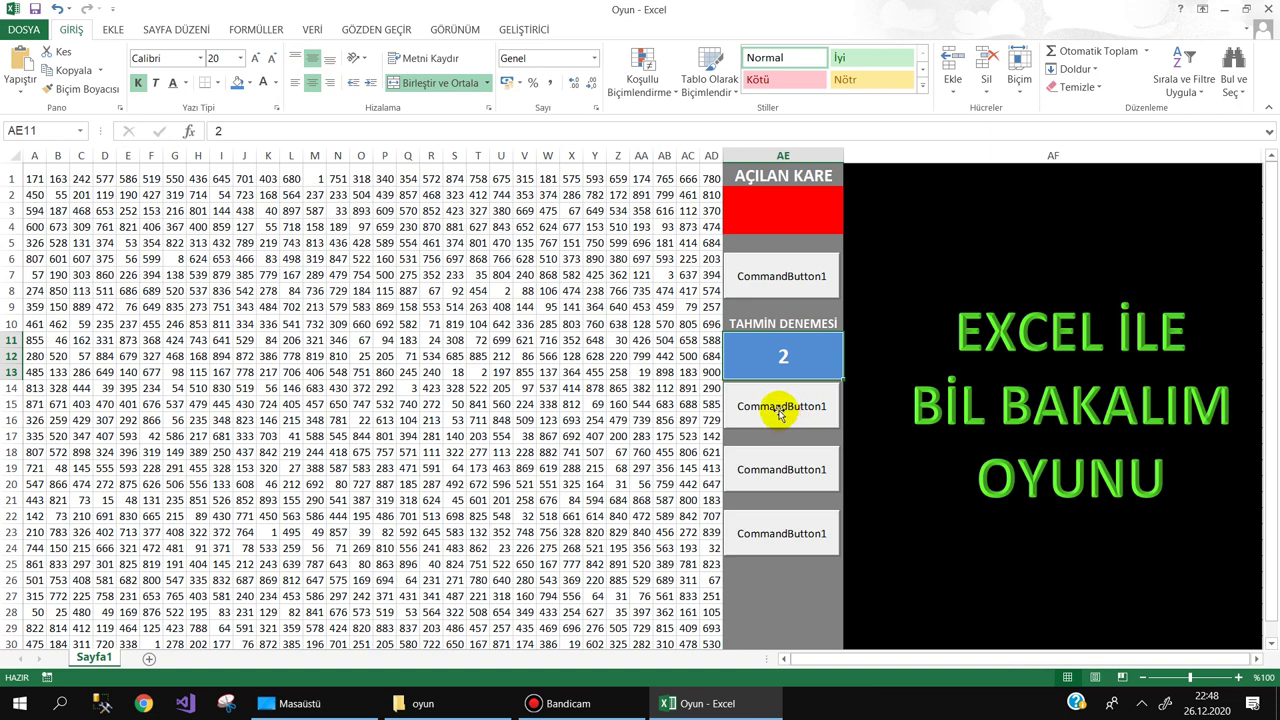
click(777, 416)
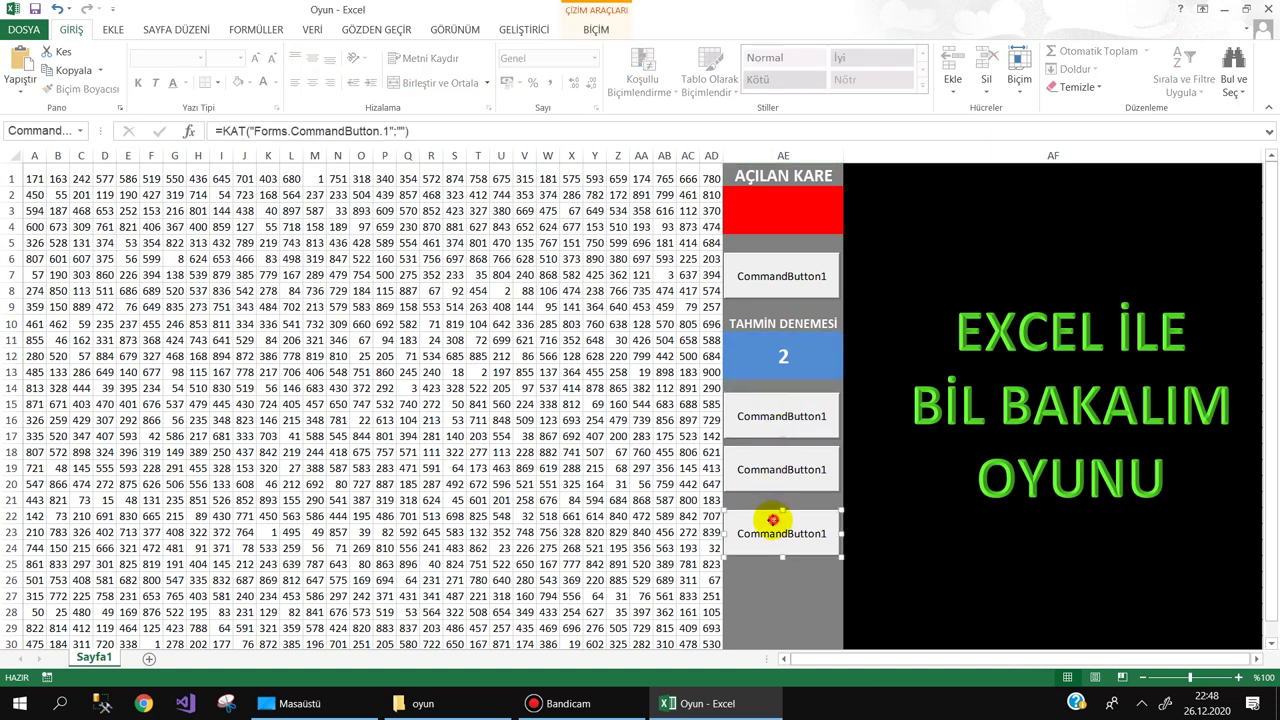
Move the bottom button slightly up and open the Properties window for CommandButton1
drag(766, 523, 774, 507)
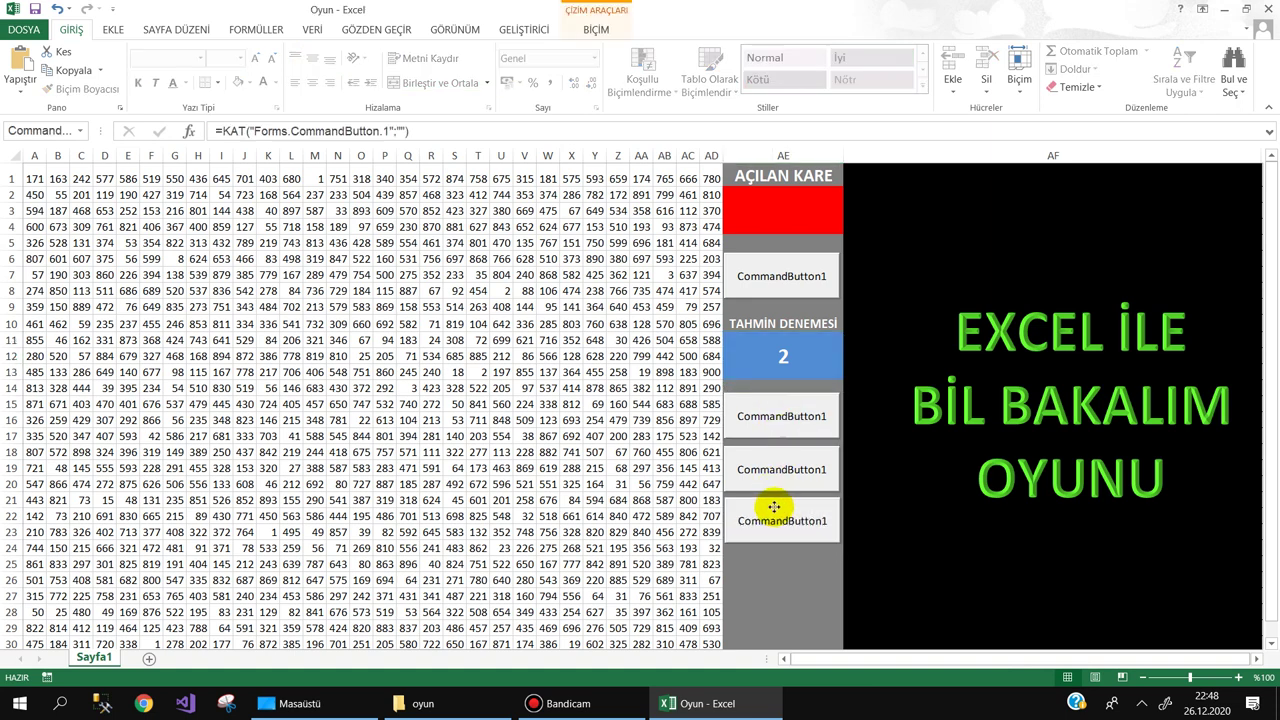
right_click(779, 284)
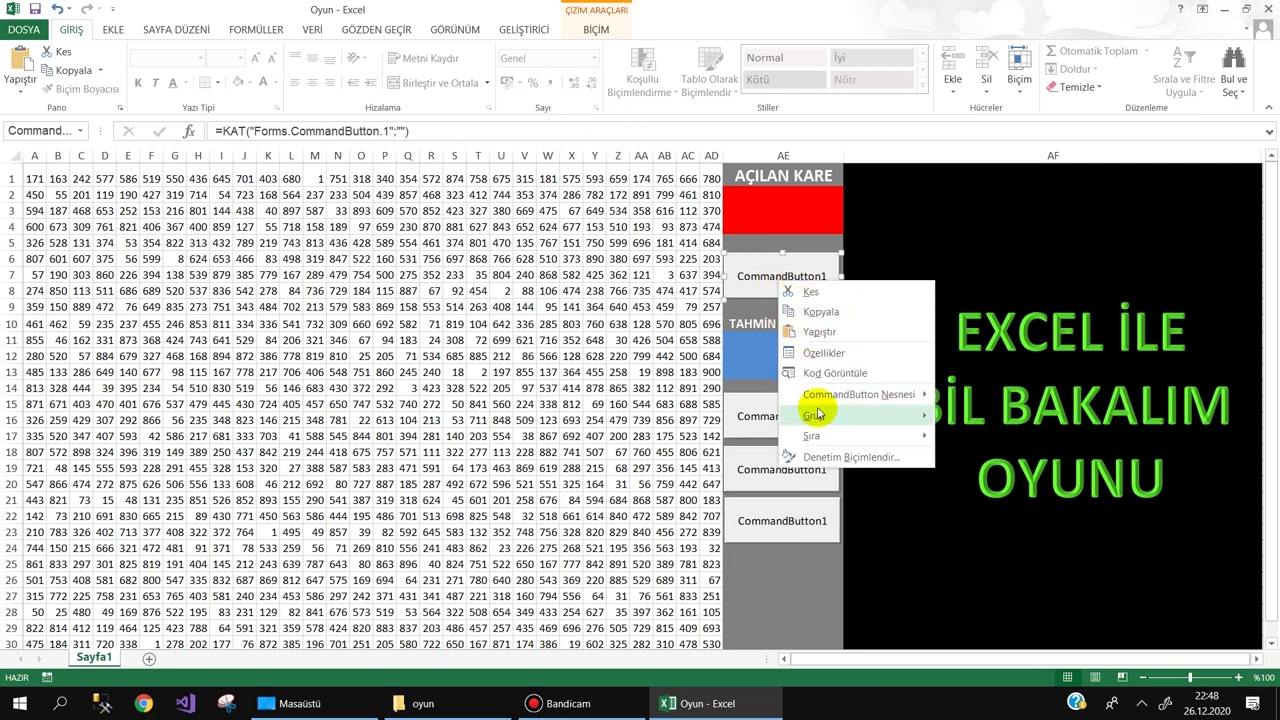
click(822, 353)
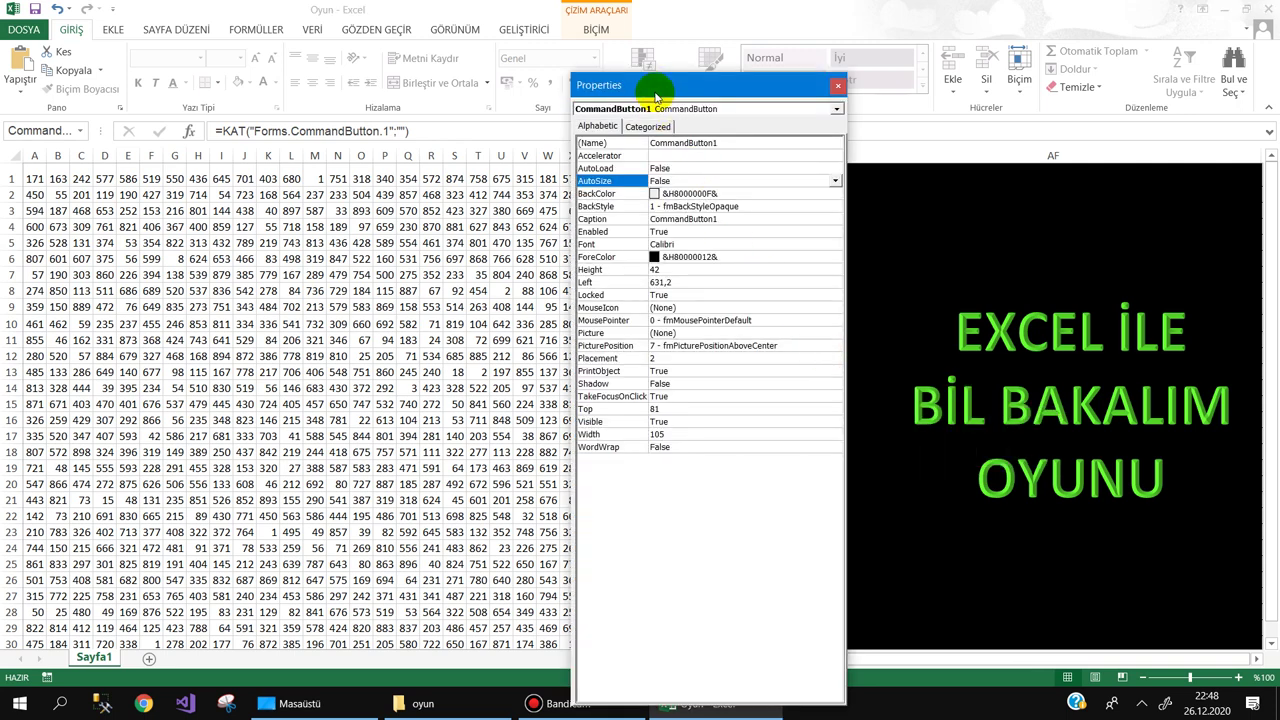
Caption the four buttons Kare Aç, Resim 1, Resim 2 and Resim 3
drag(657, 96, 979, 85)
click(1050, 208)
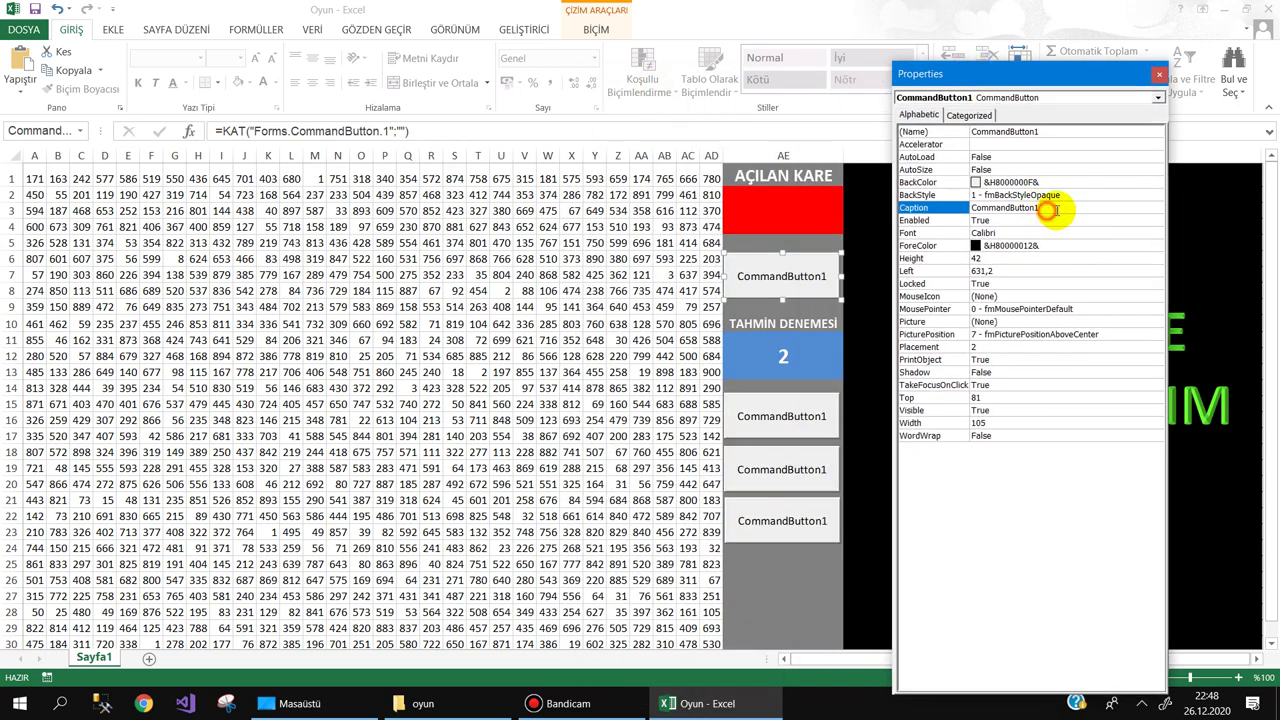
double_click(1053, 210)
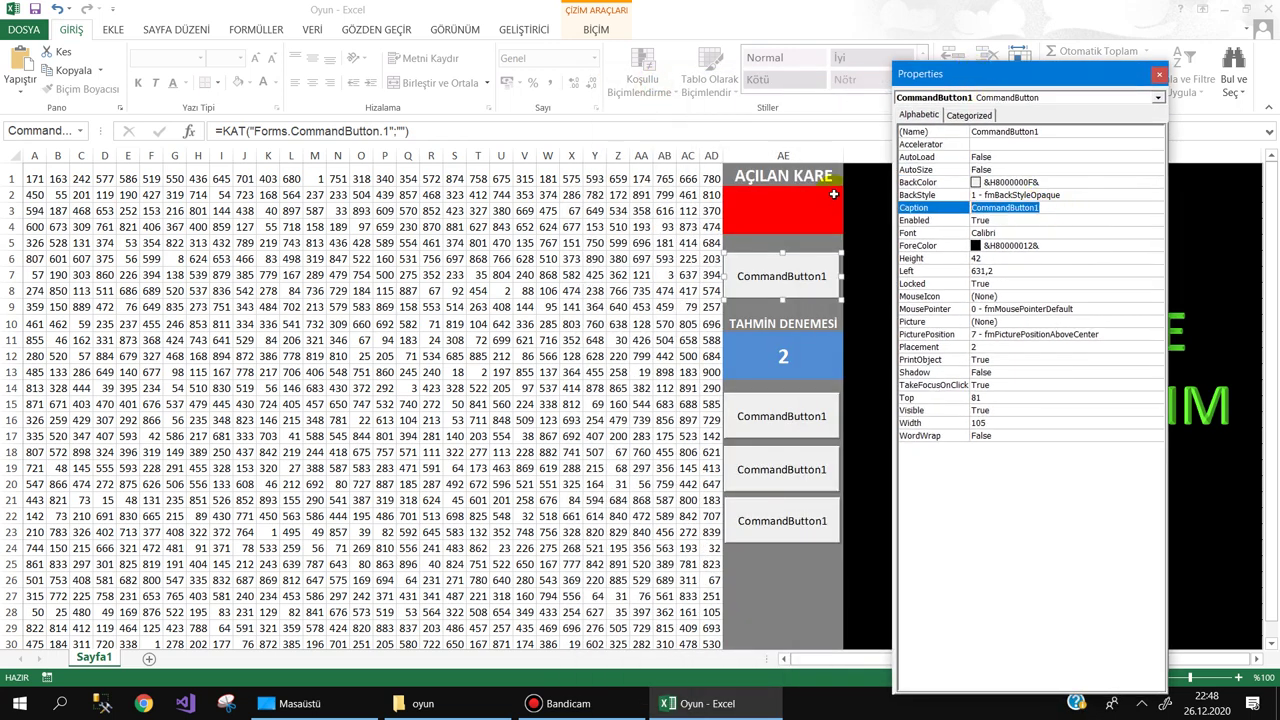
text(k)
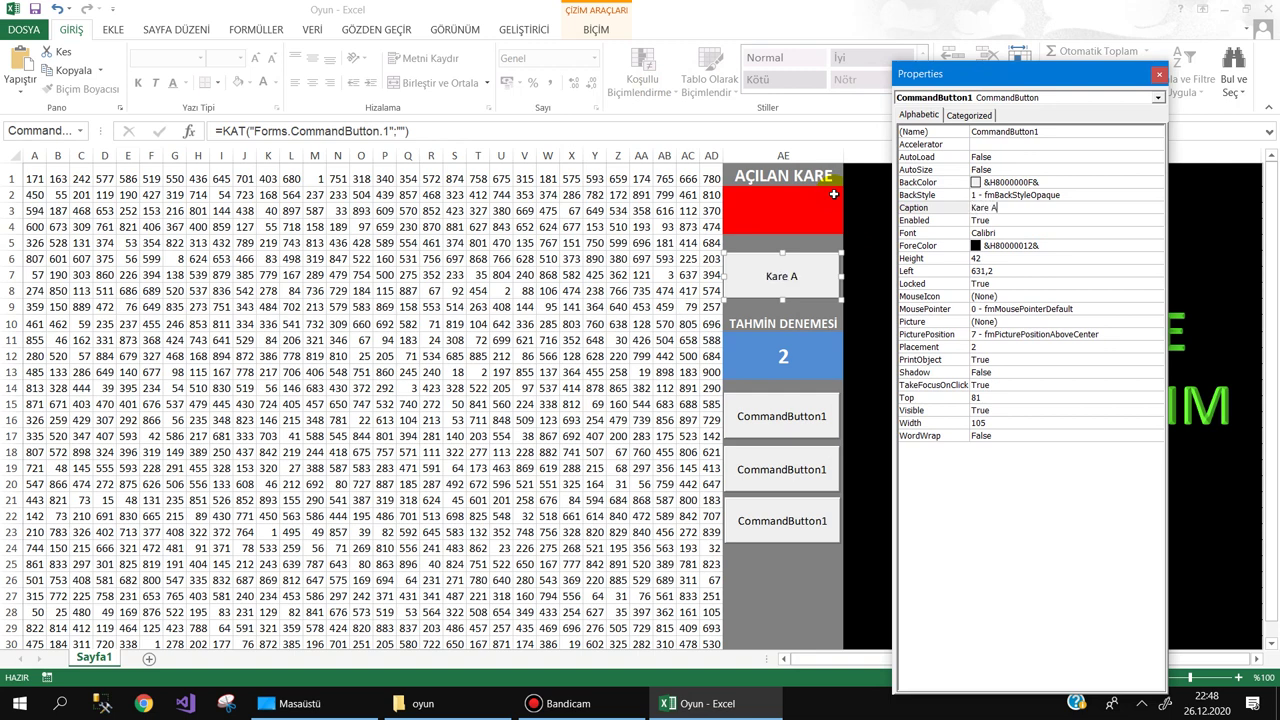
click(785, 410)
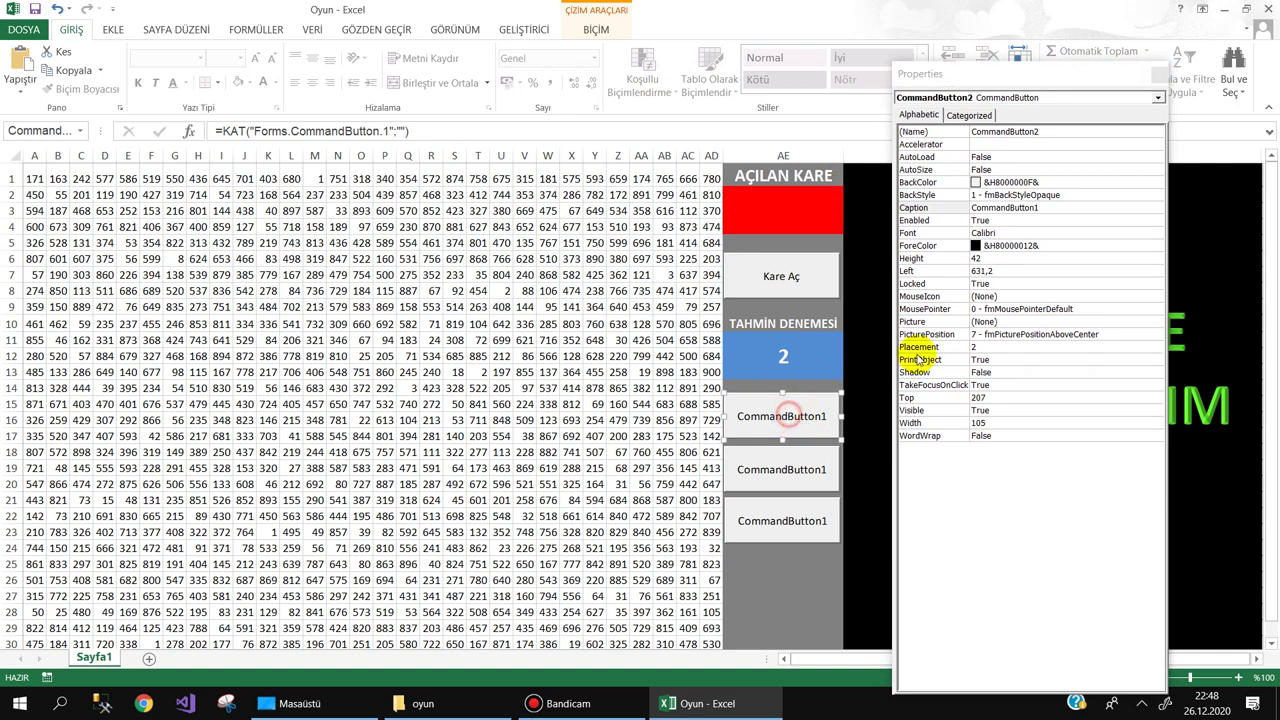
double_click(1032, 210)
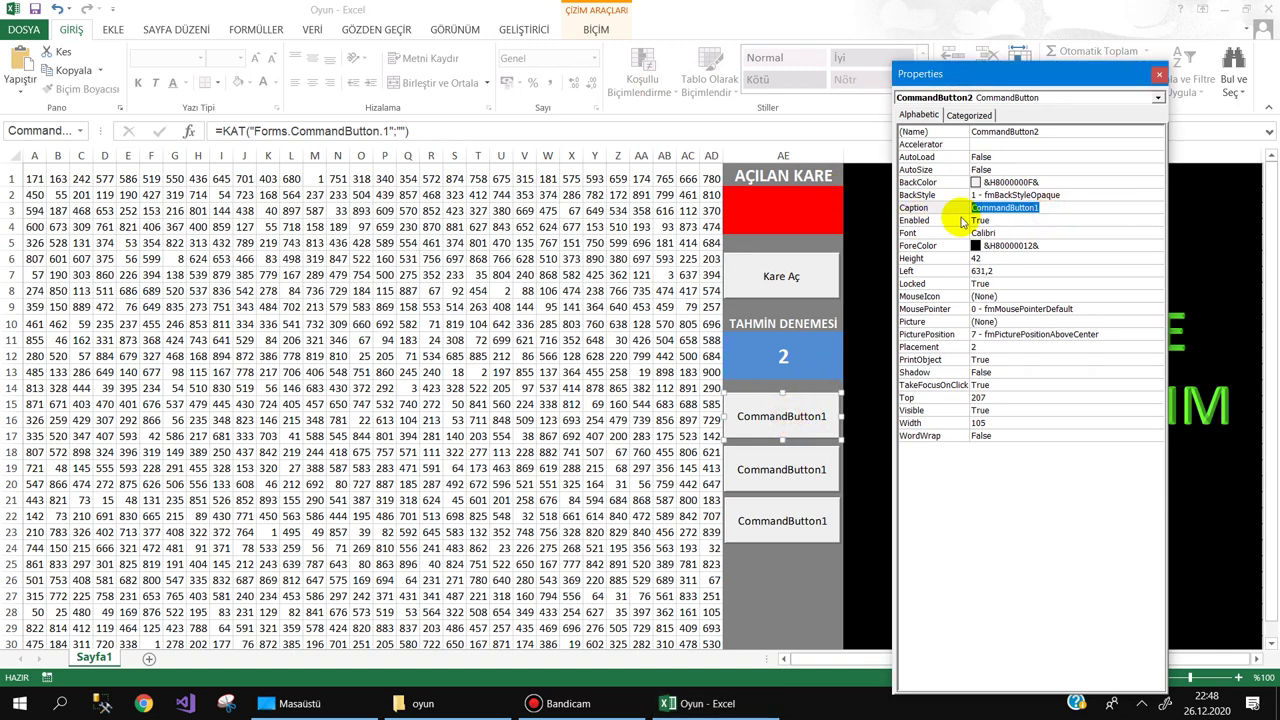
text(Resim 1)
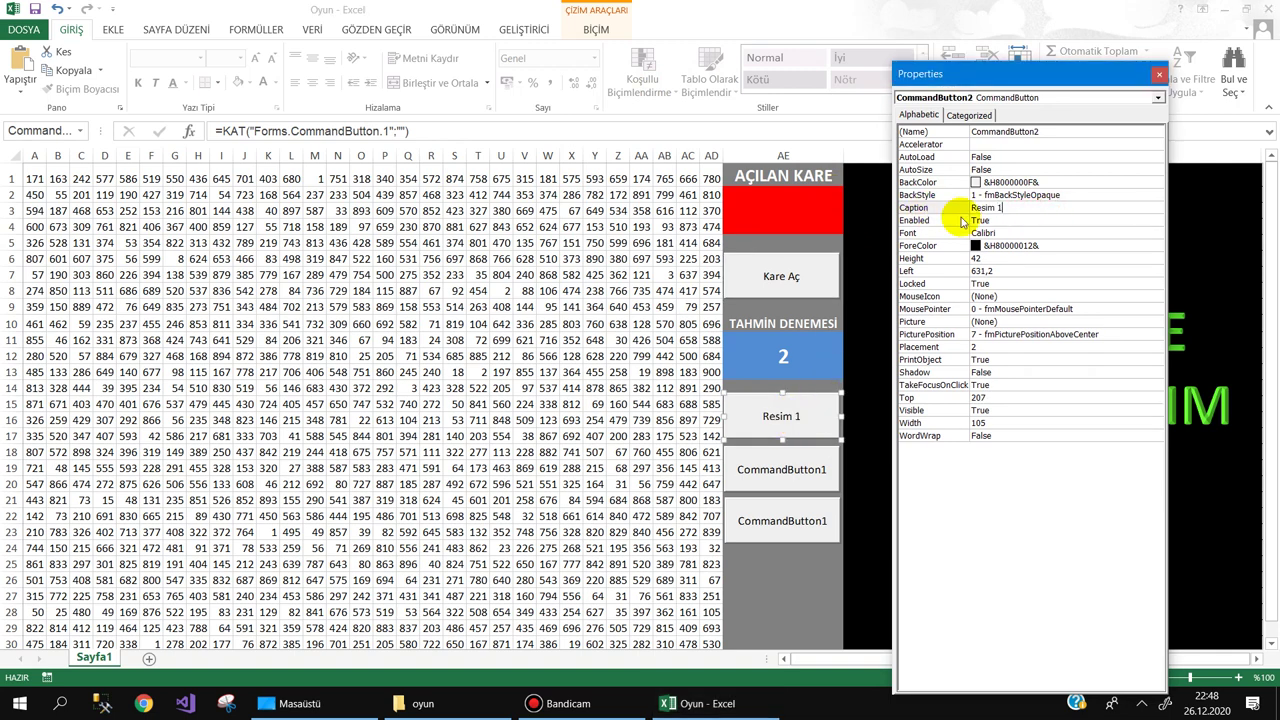
click(781, 467)
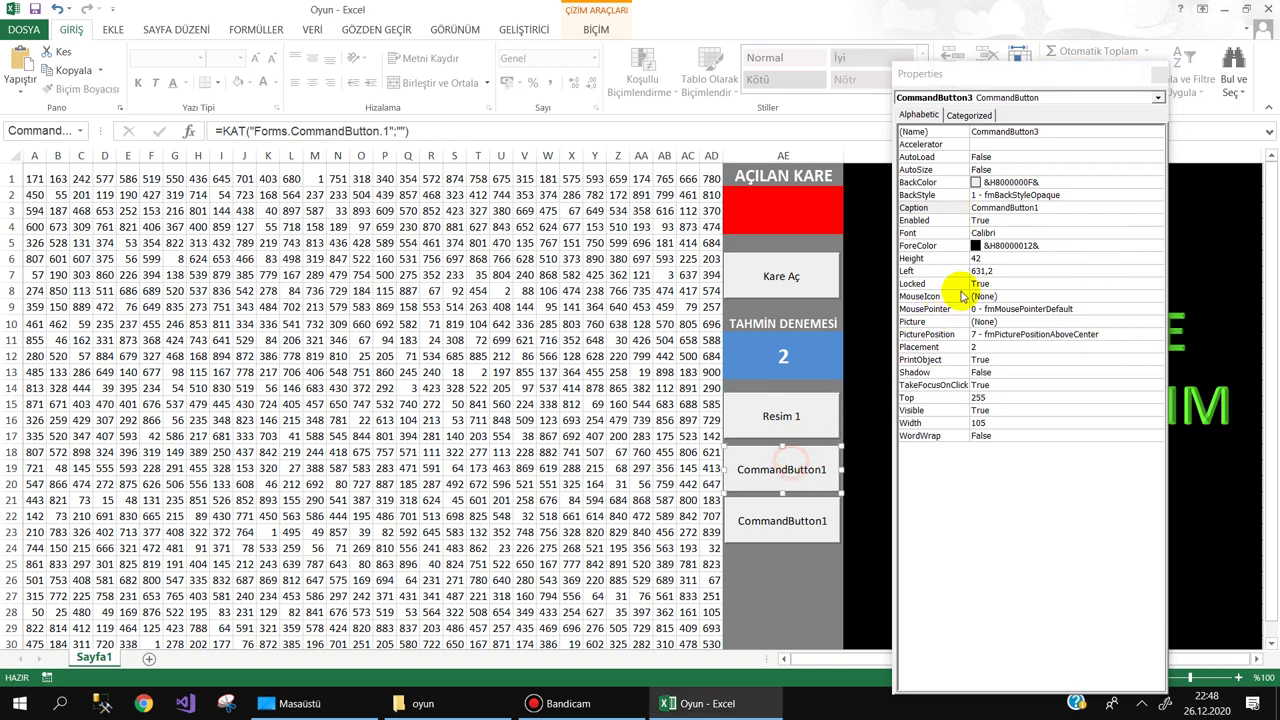
double_click(1040, 210)
text(Resim 2)
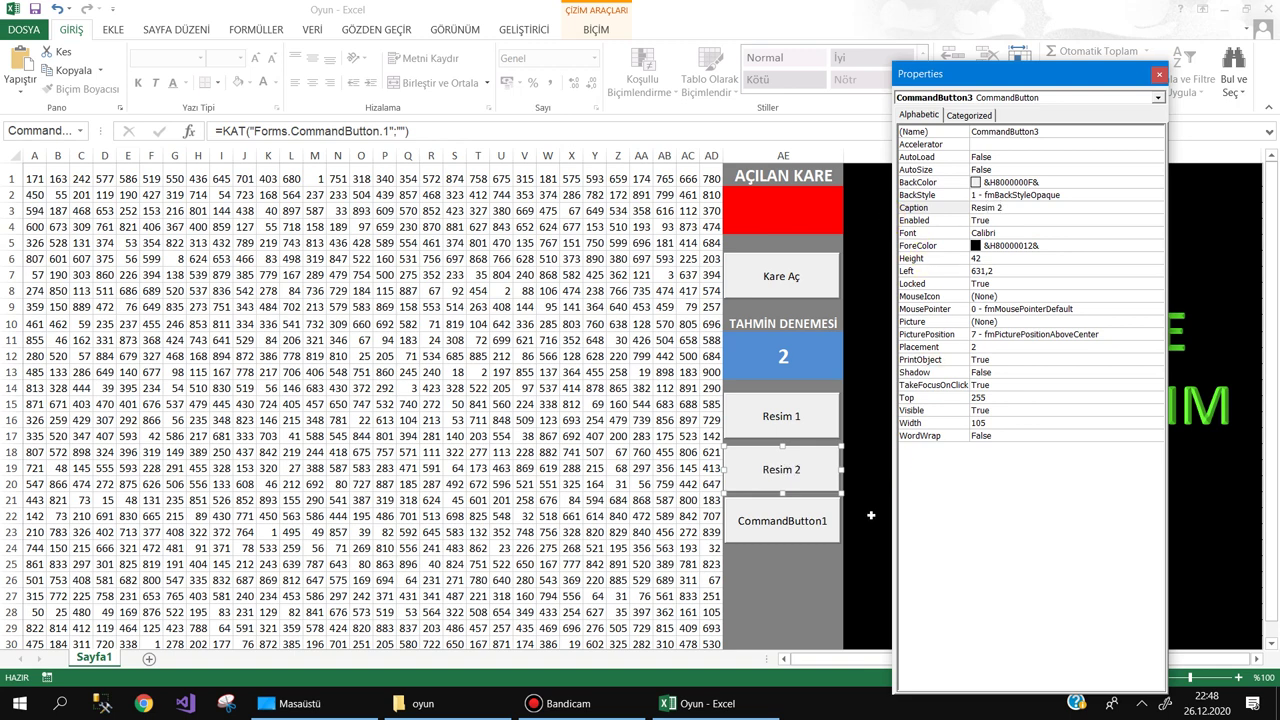
click(810, 523)
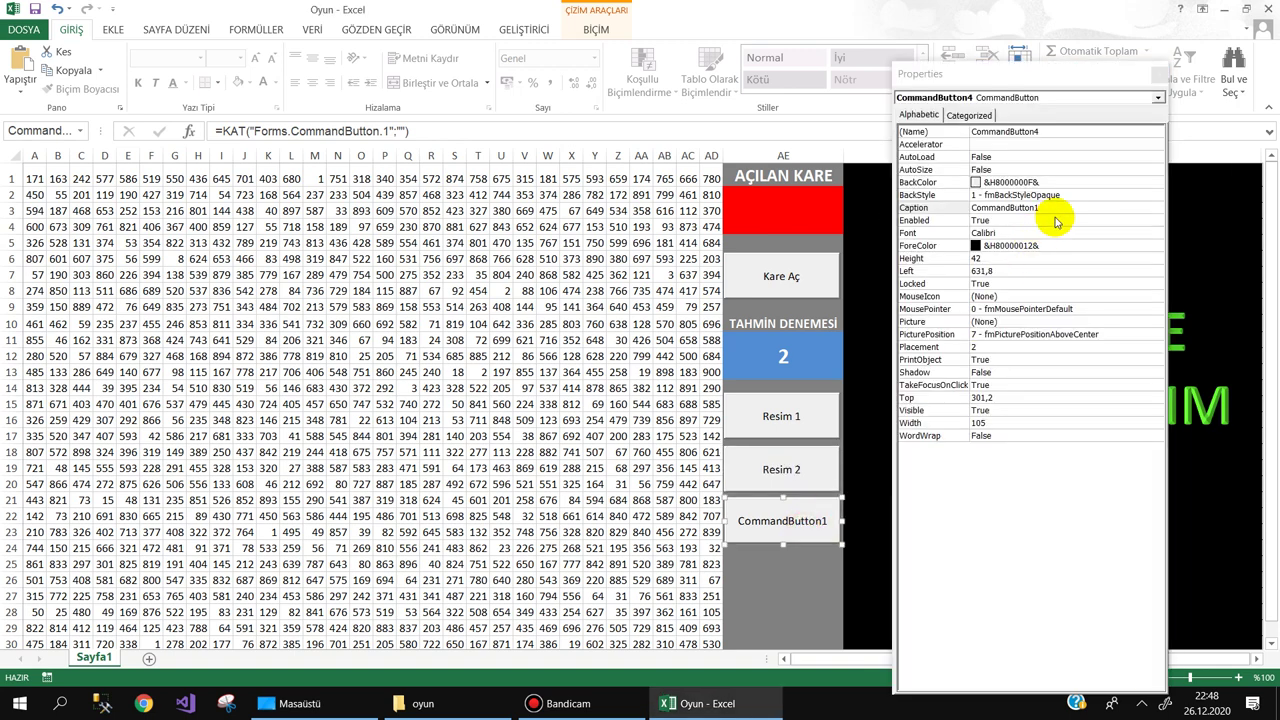
click(1056, 207)
drag(1058, 207, 968, 207)
text(Resim 3)
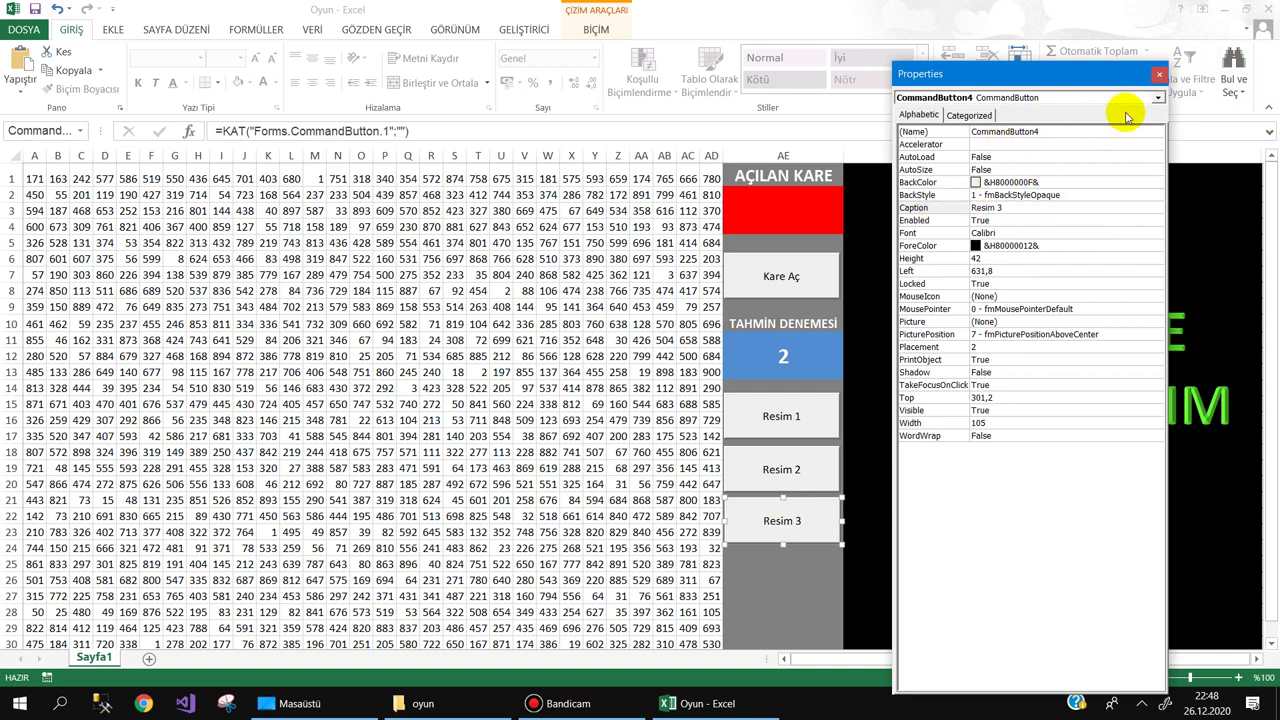
Name the Resim 1, Resim 2 and Resim 3 buttons btnR1, btnR2 and btnR3
click(779, 415)
click(1042, 131)
double_click(1042, 131)
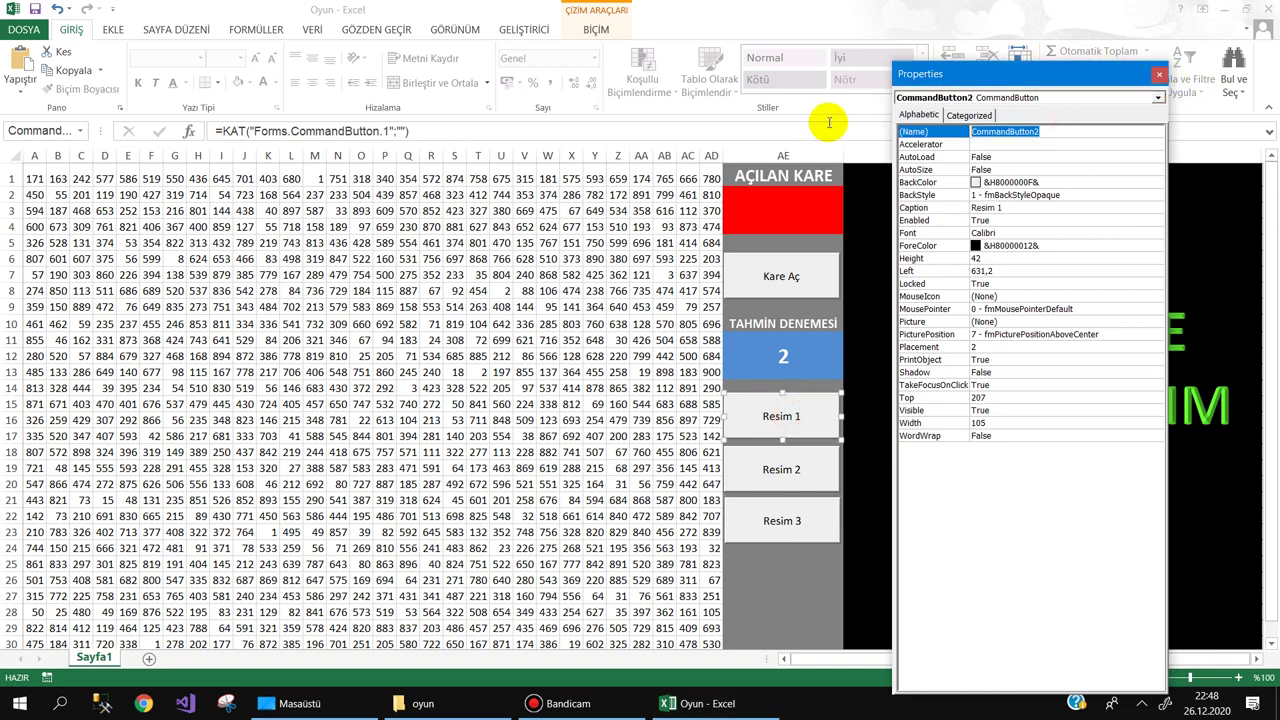
text(btn)
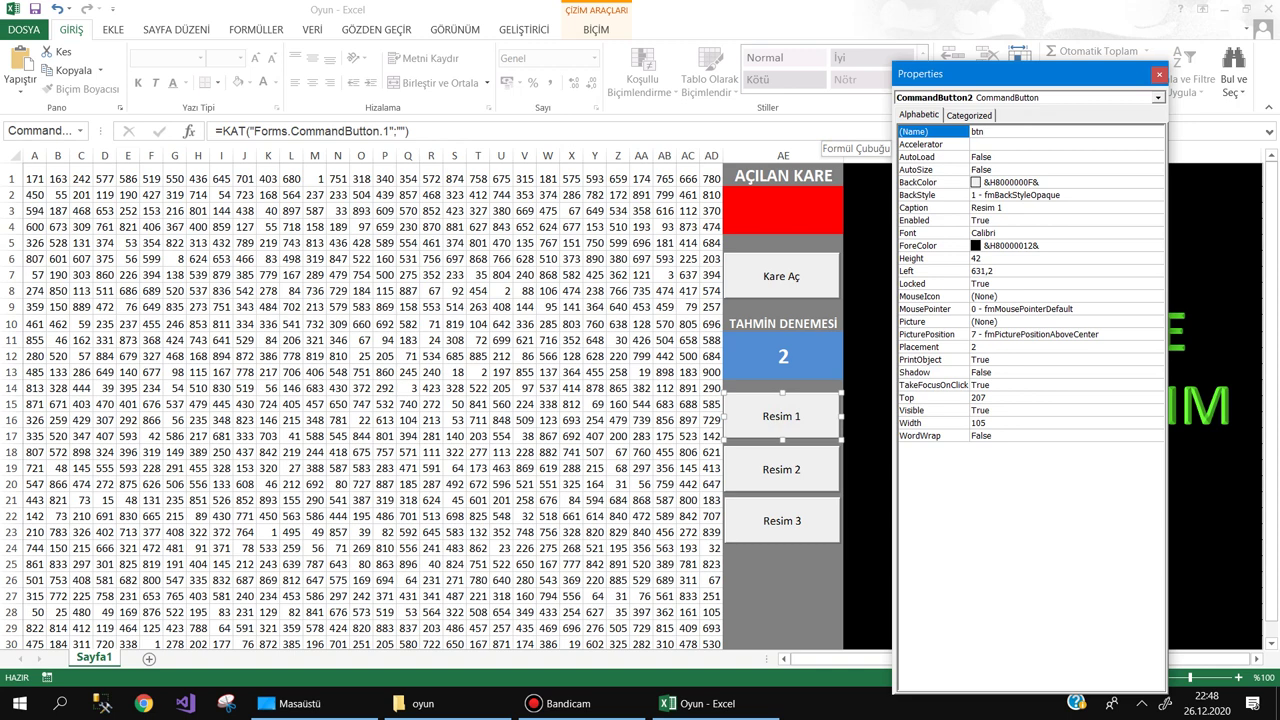
text(R1)
key(Return)
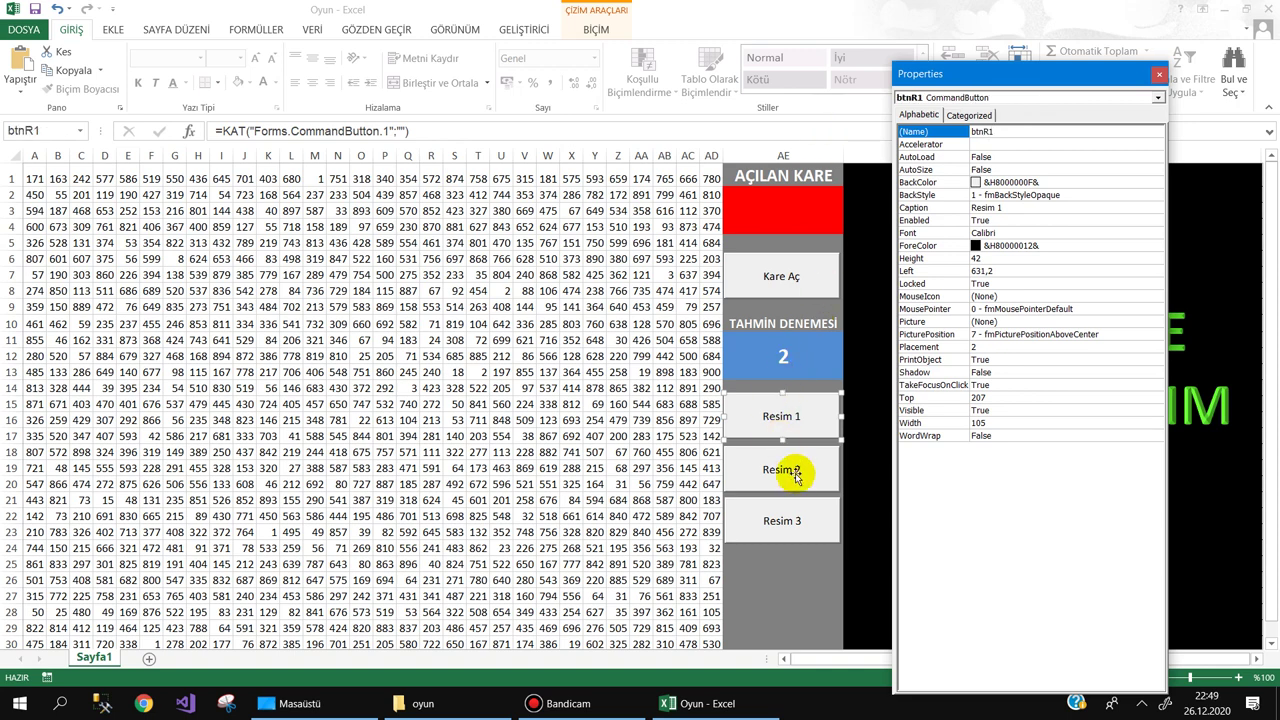
click(790, 478)
click(1040, 131)
double_click(1040, 131)
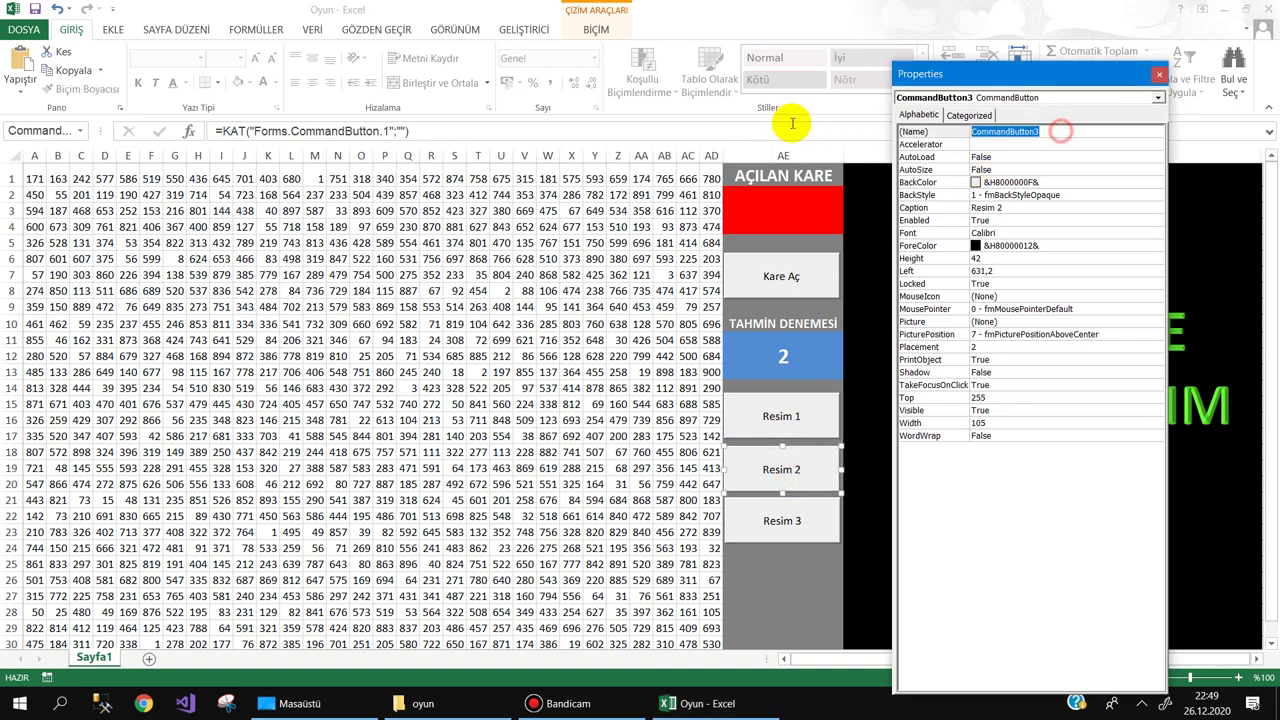
text(btnR2)
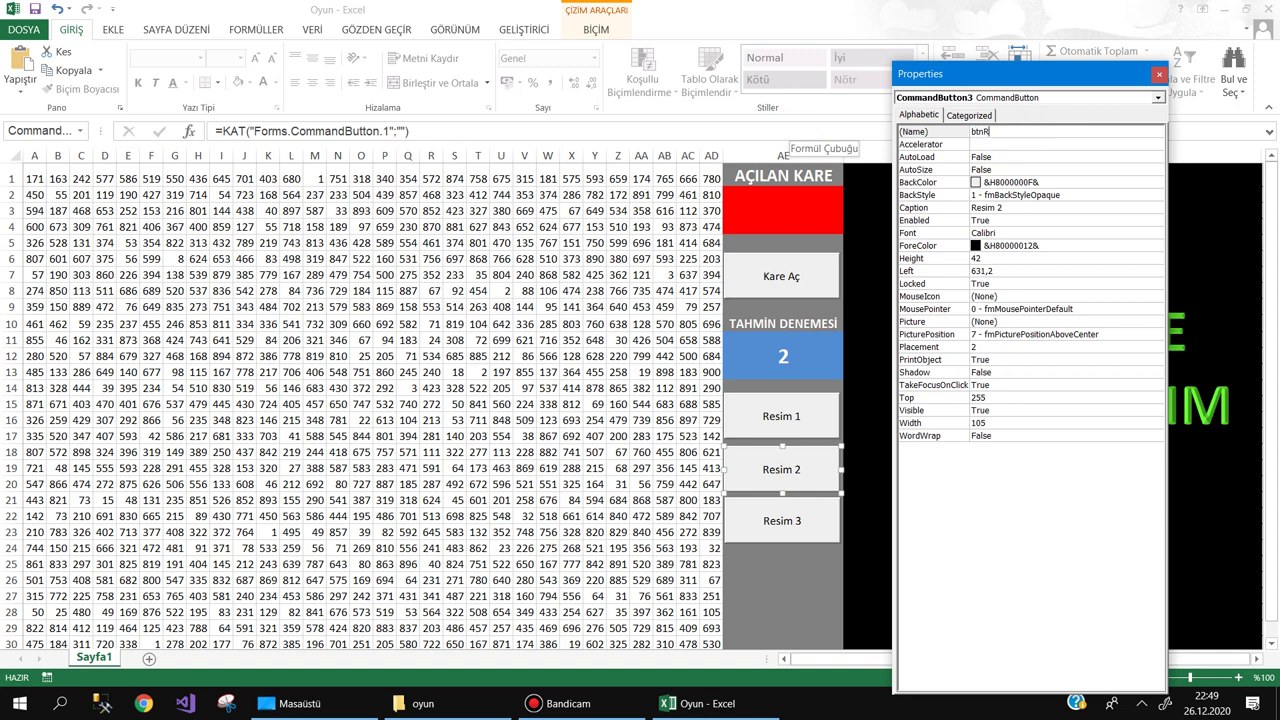
click(790, 530)
double_click(1052, 131)
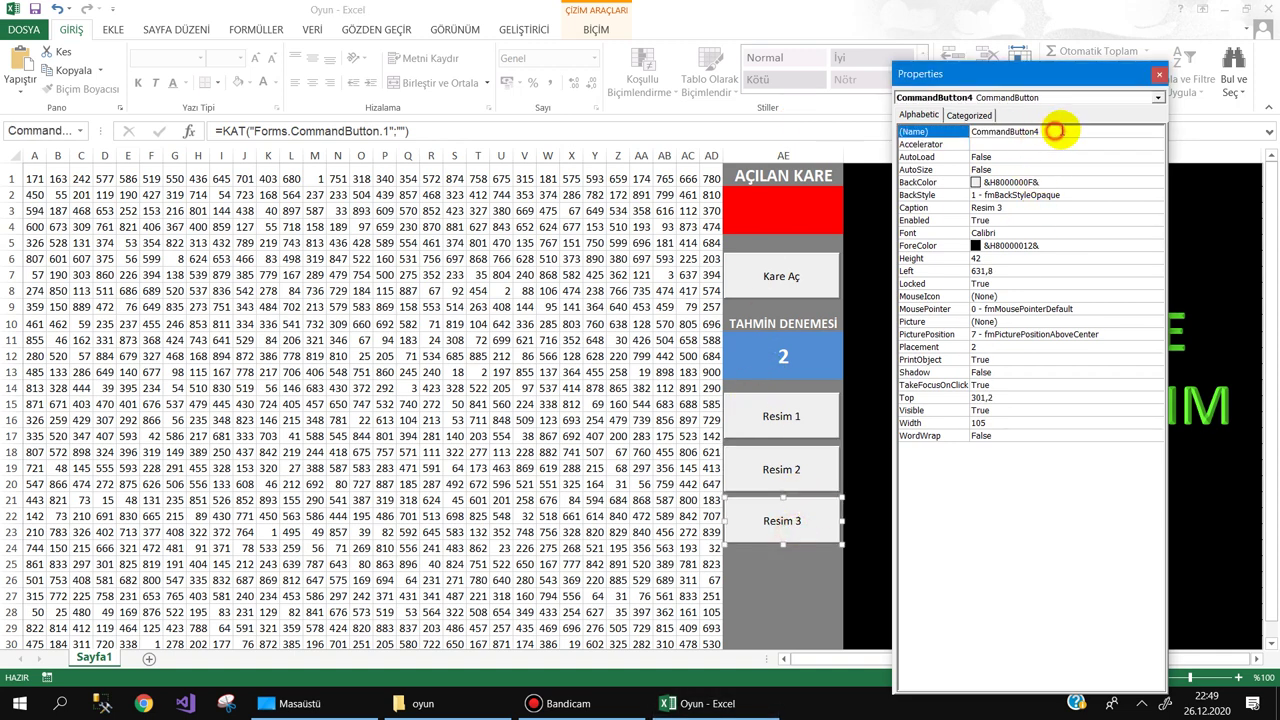
text(btnR)
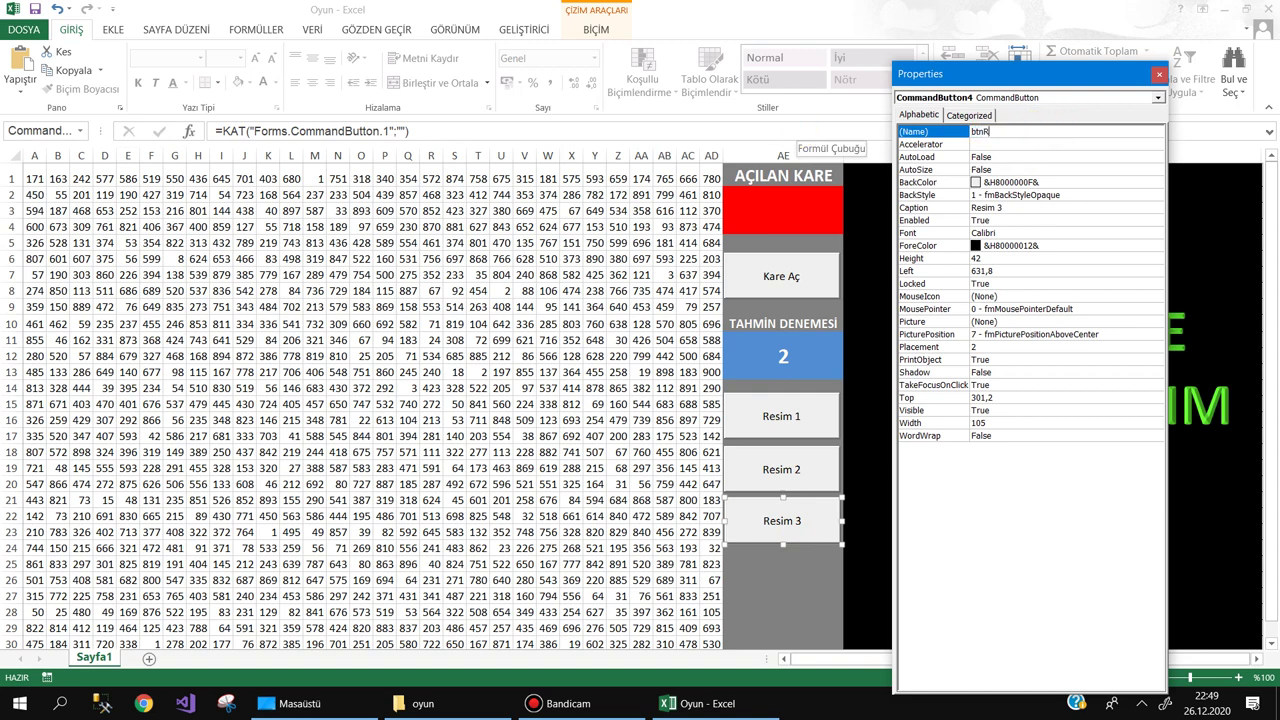
text(3)
key(Return)
Name the Kare Aç button BtnKareAc and close the Properties window
click(776, 276)
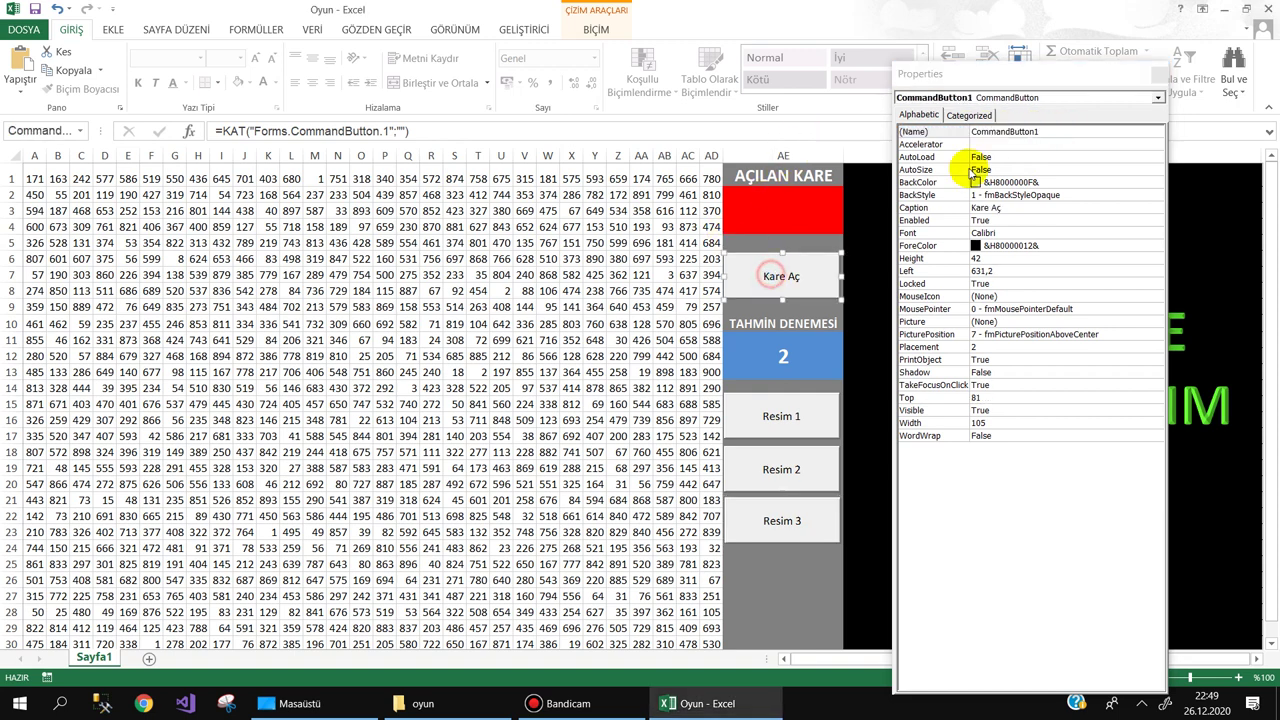
click(1059, 134)
click(945, 134)
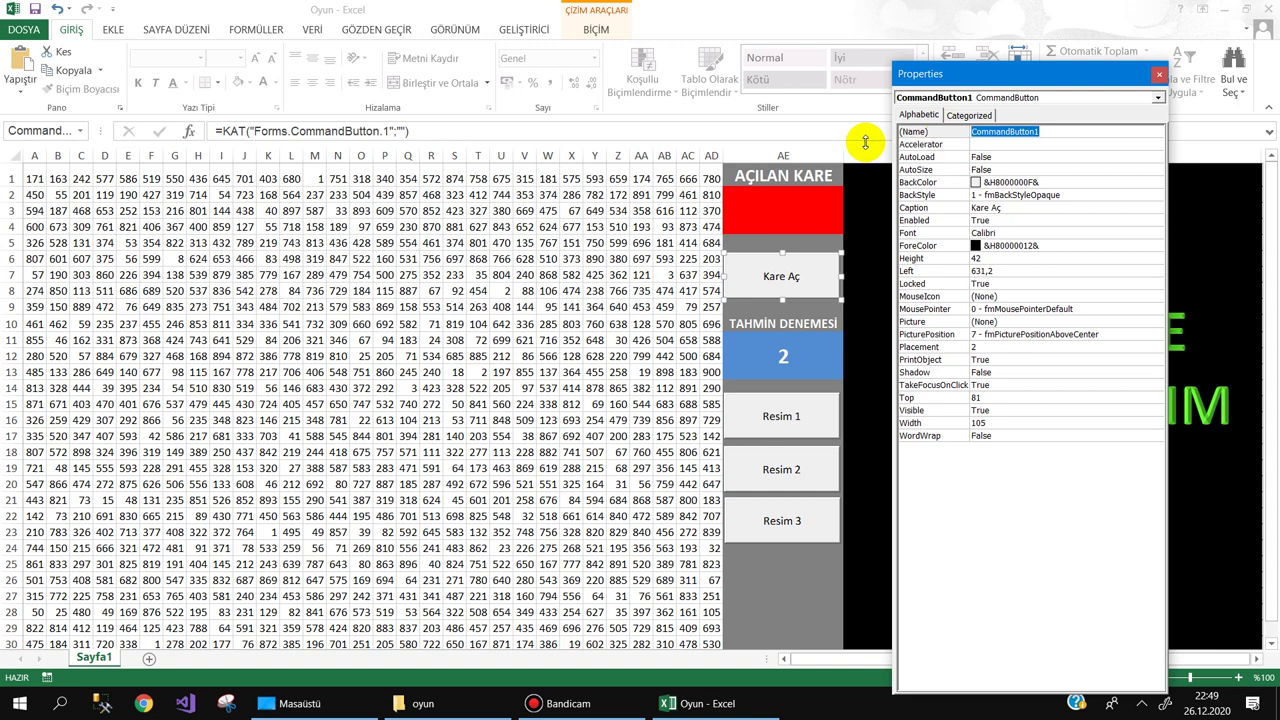
text(BtnKa)
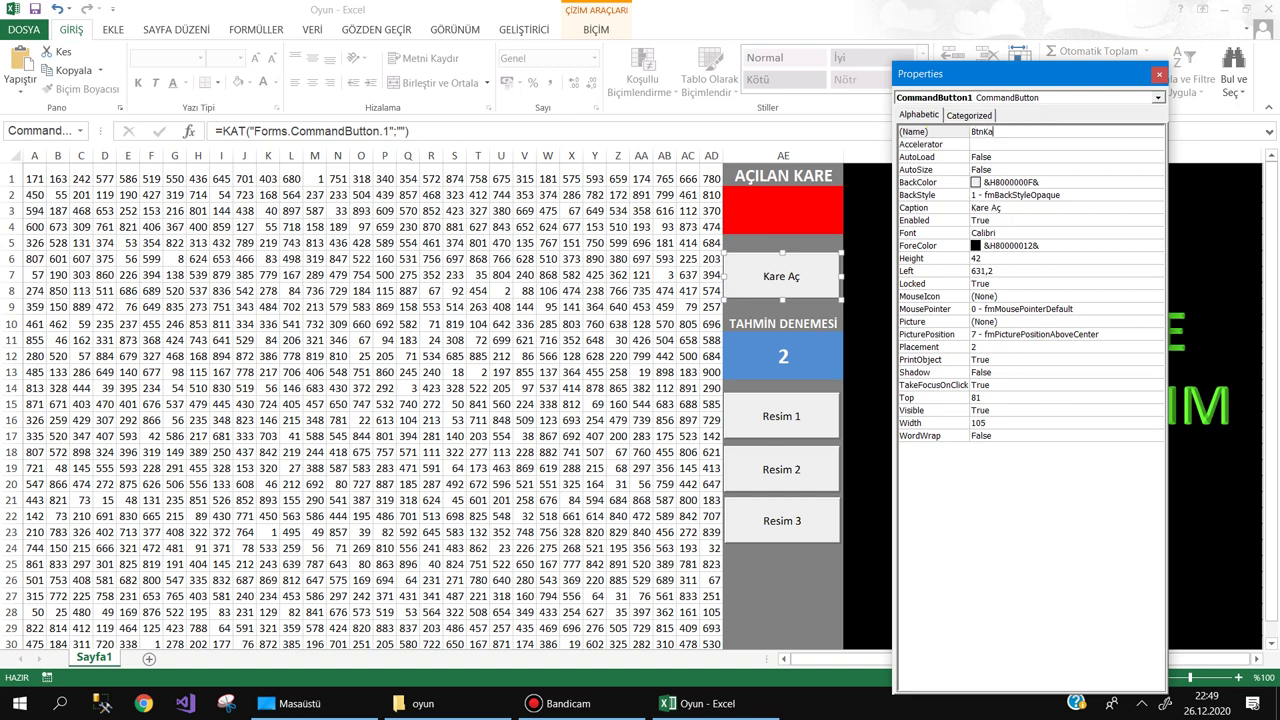
text(reAc)
key(Return)
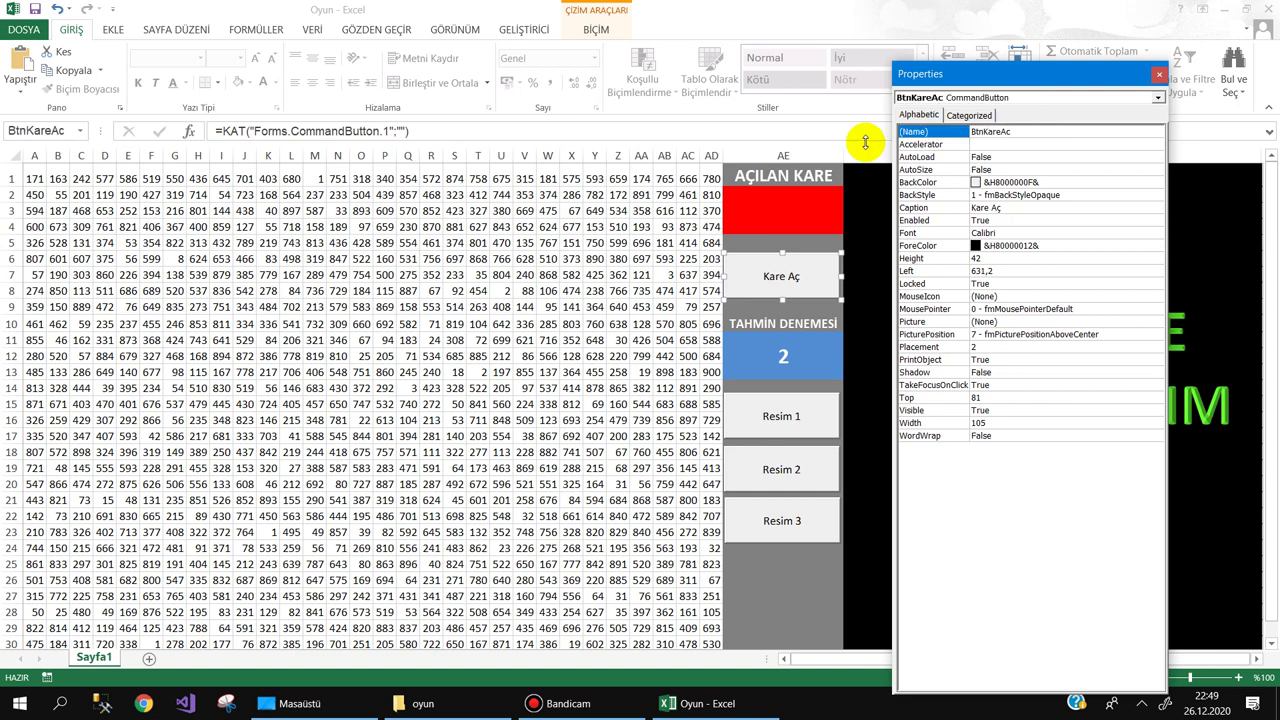
click(1159, 74)
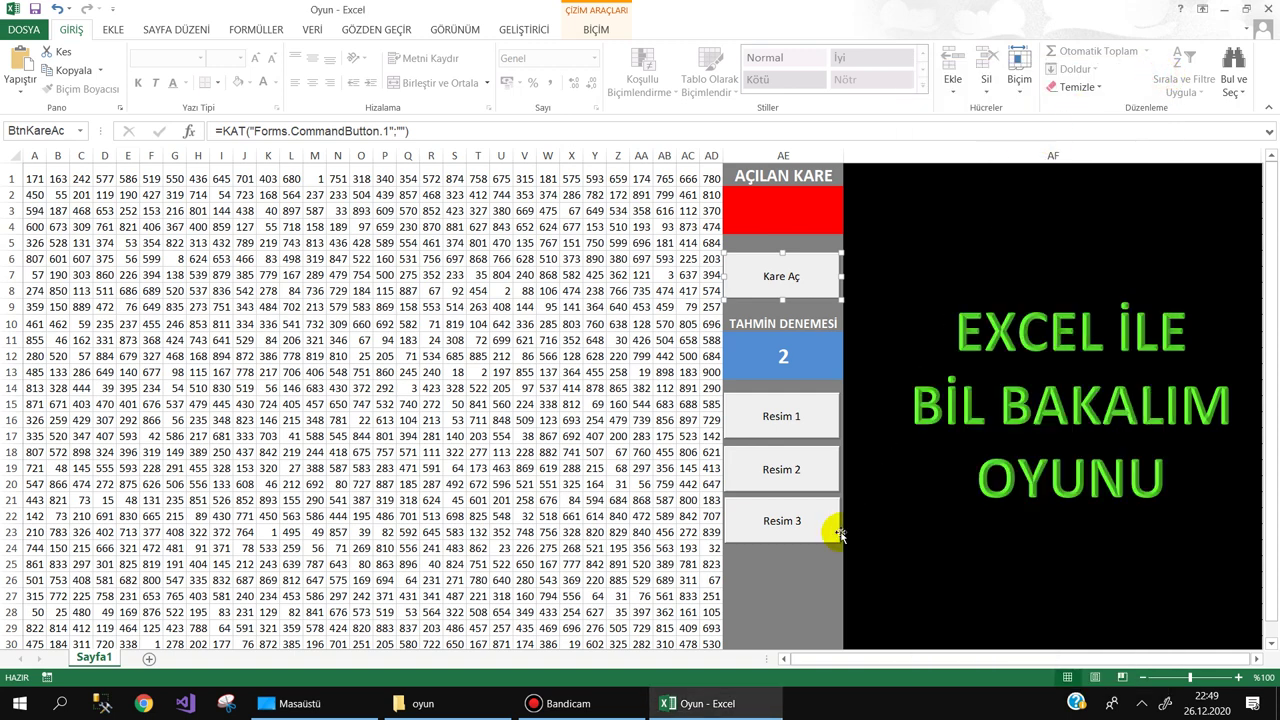
Set image 1 from the Desktop oyun folder as the sheet background
click(805, 580)
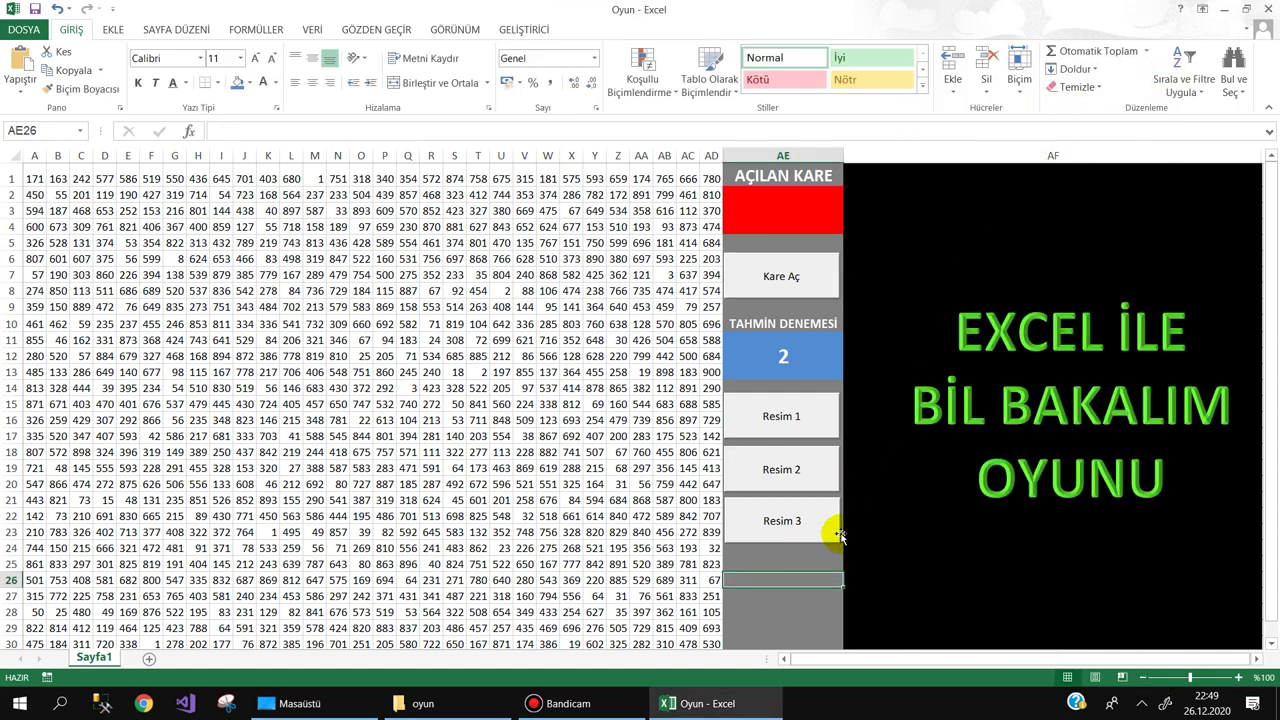
click(32, 178)
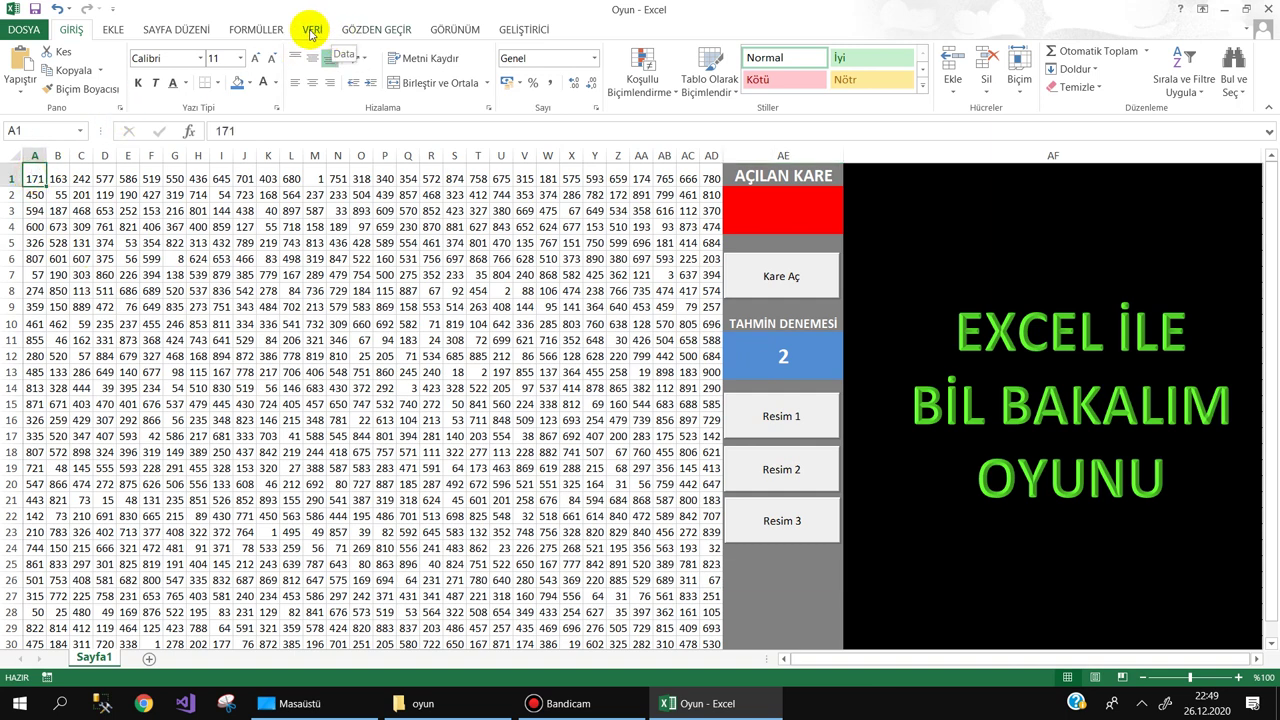
click(192, 30)
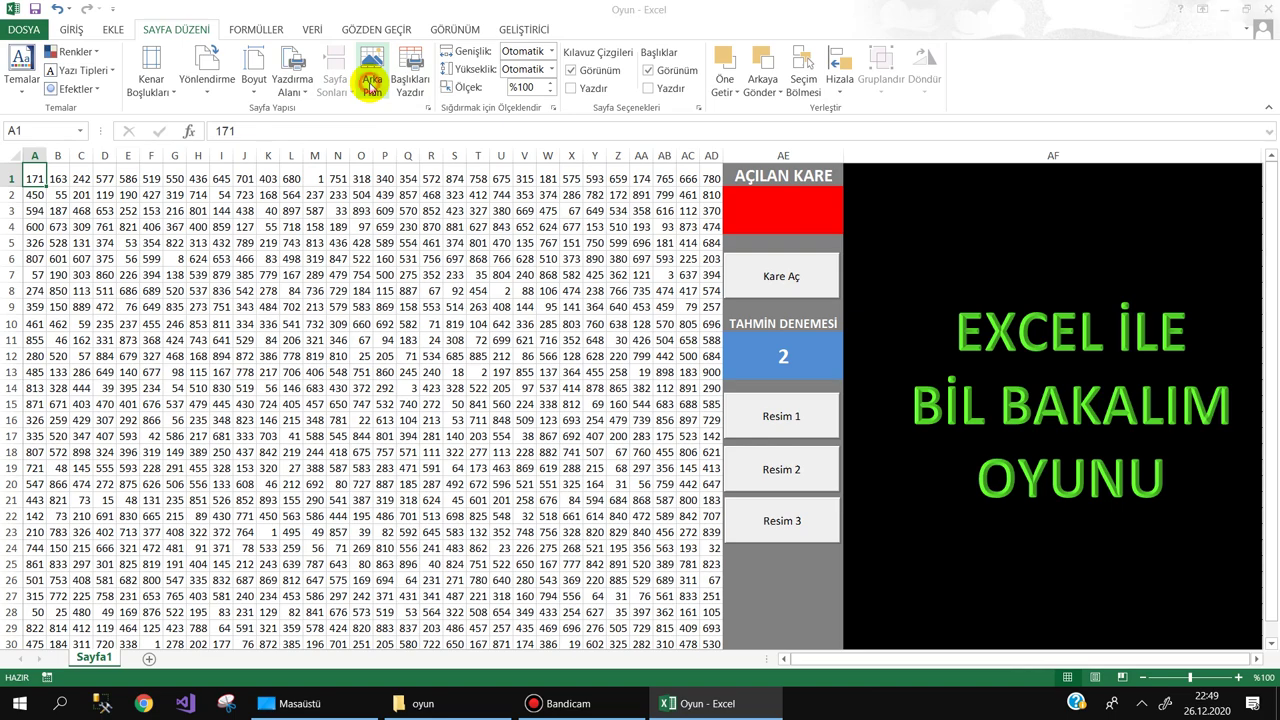
click(370, 86)
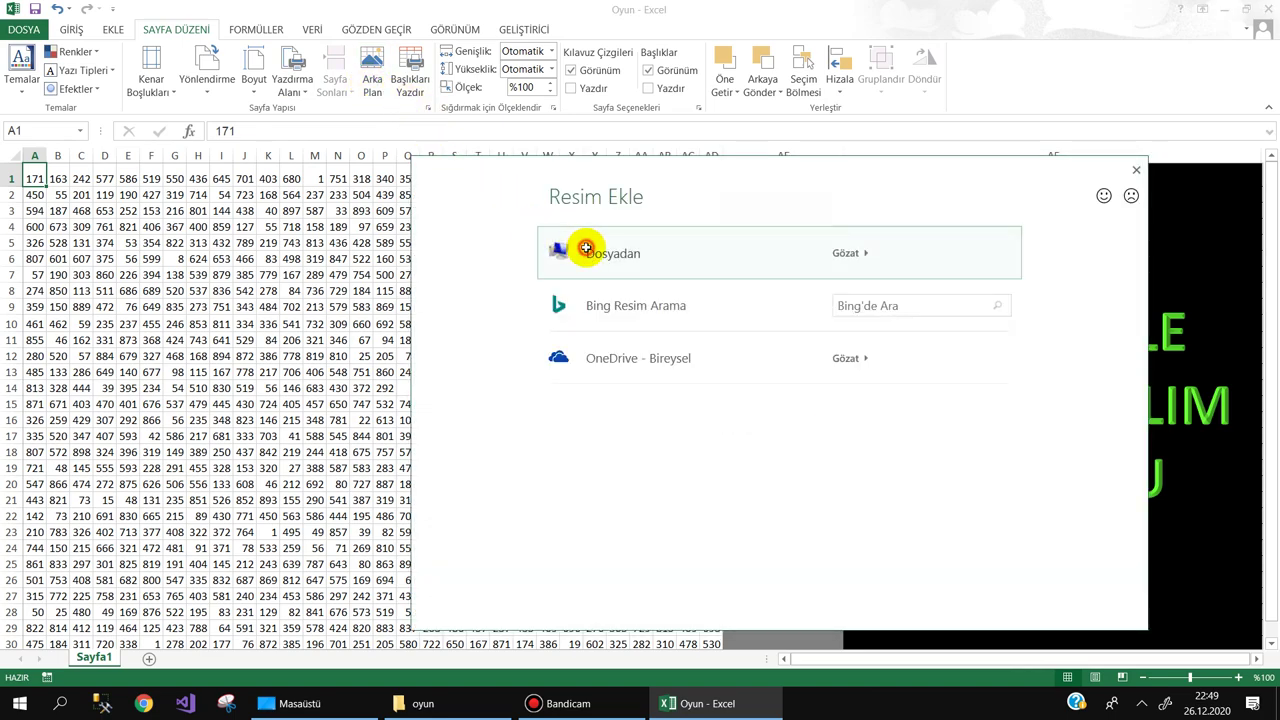
click(586, 248)
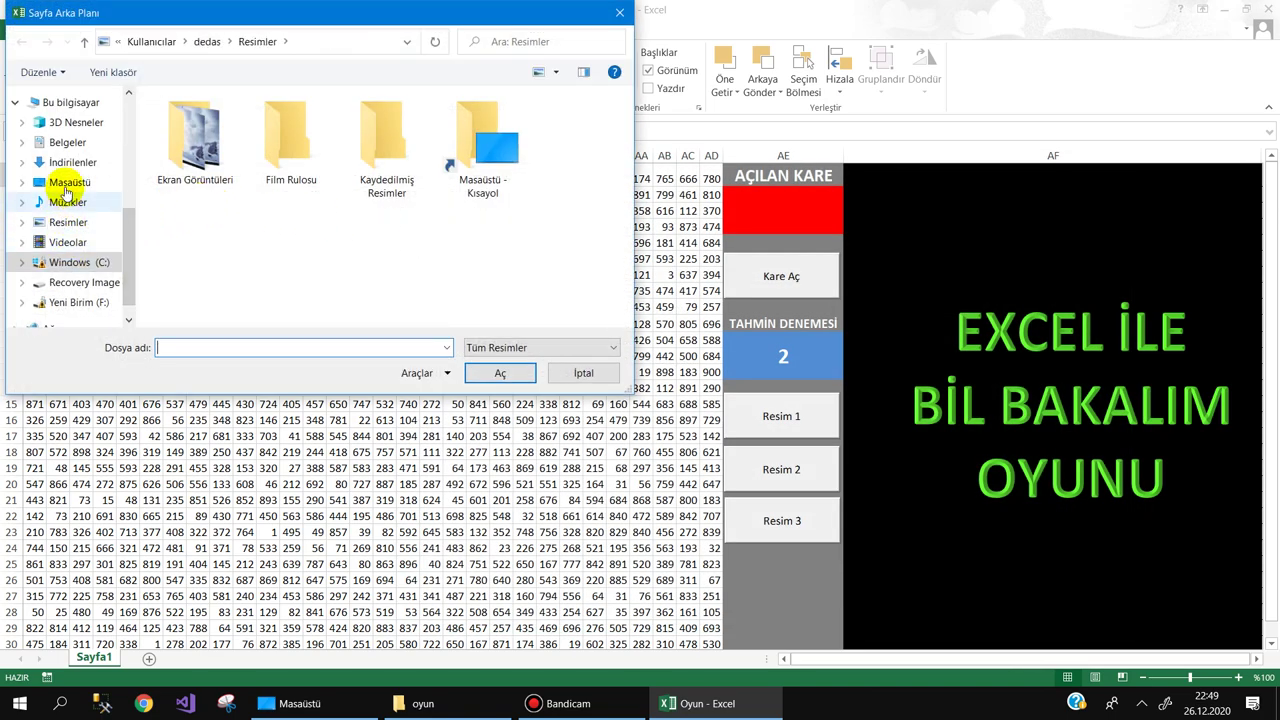
click(68, 184)
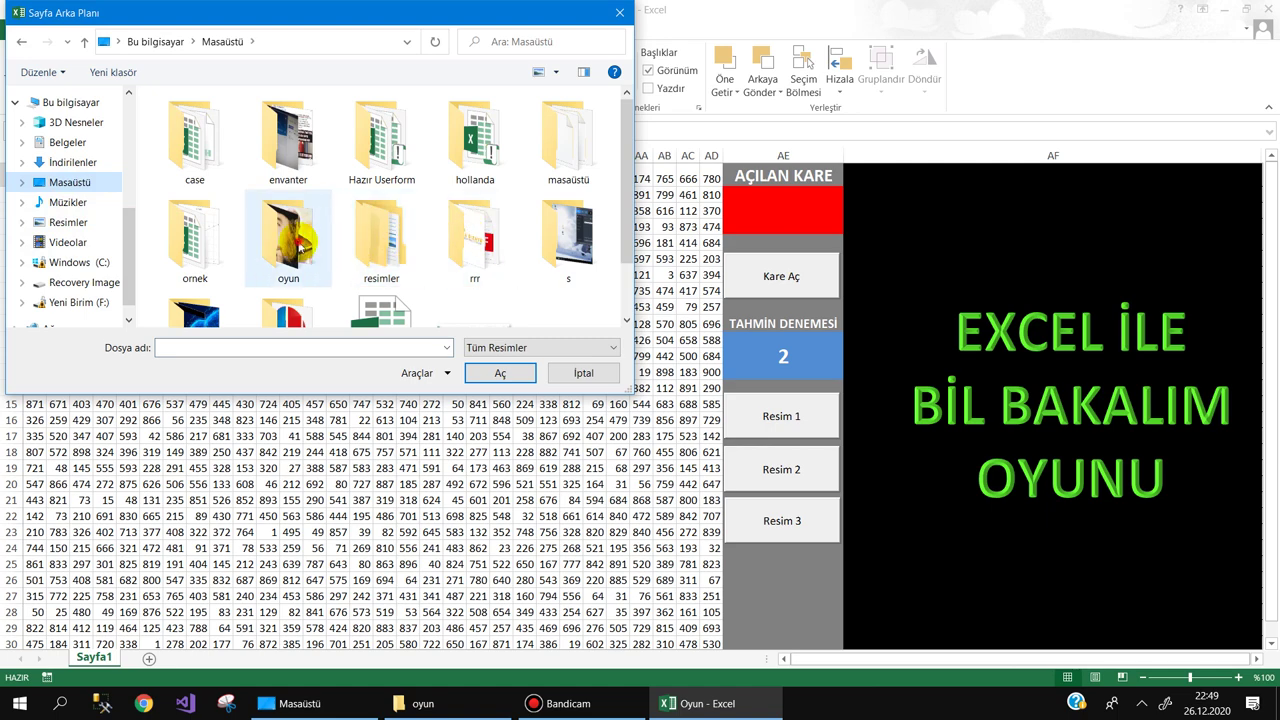
double_click(300, 245)
double_click(194, 157)
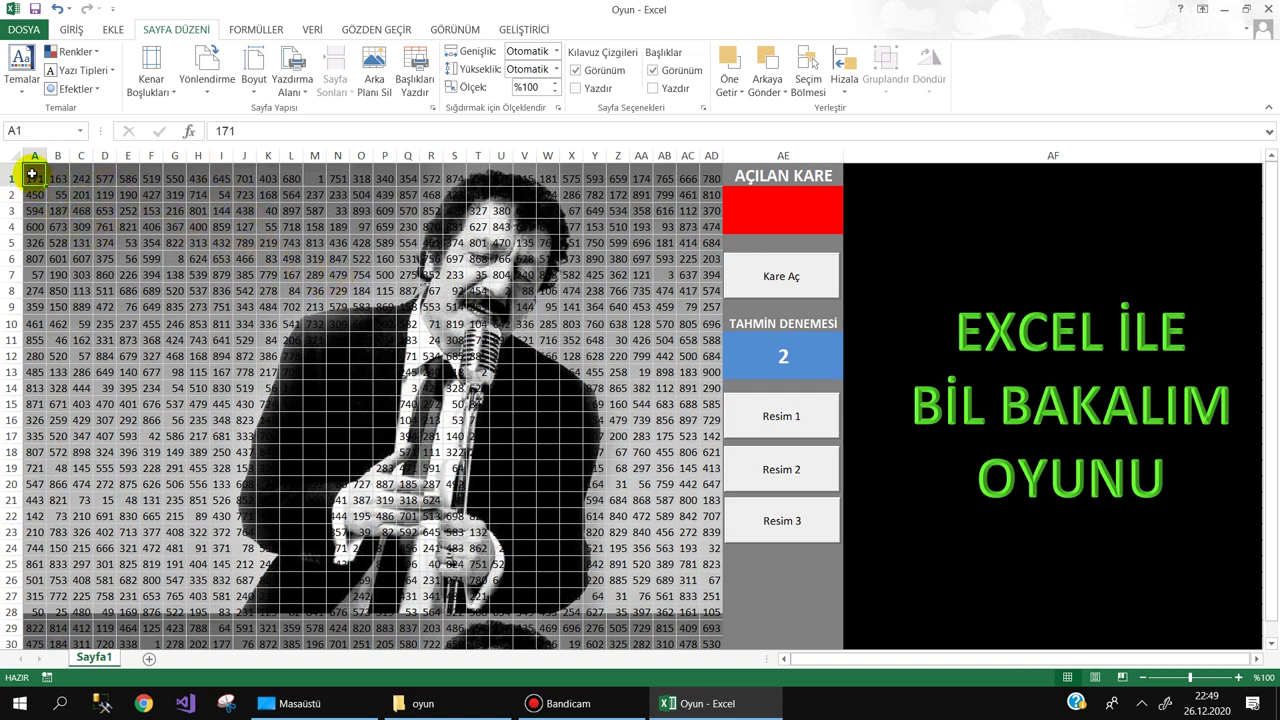
Select the A1:AD30 number grid
drag(31, 175, 718, 650)
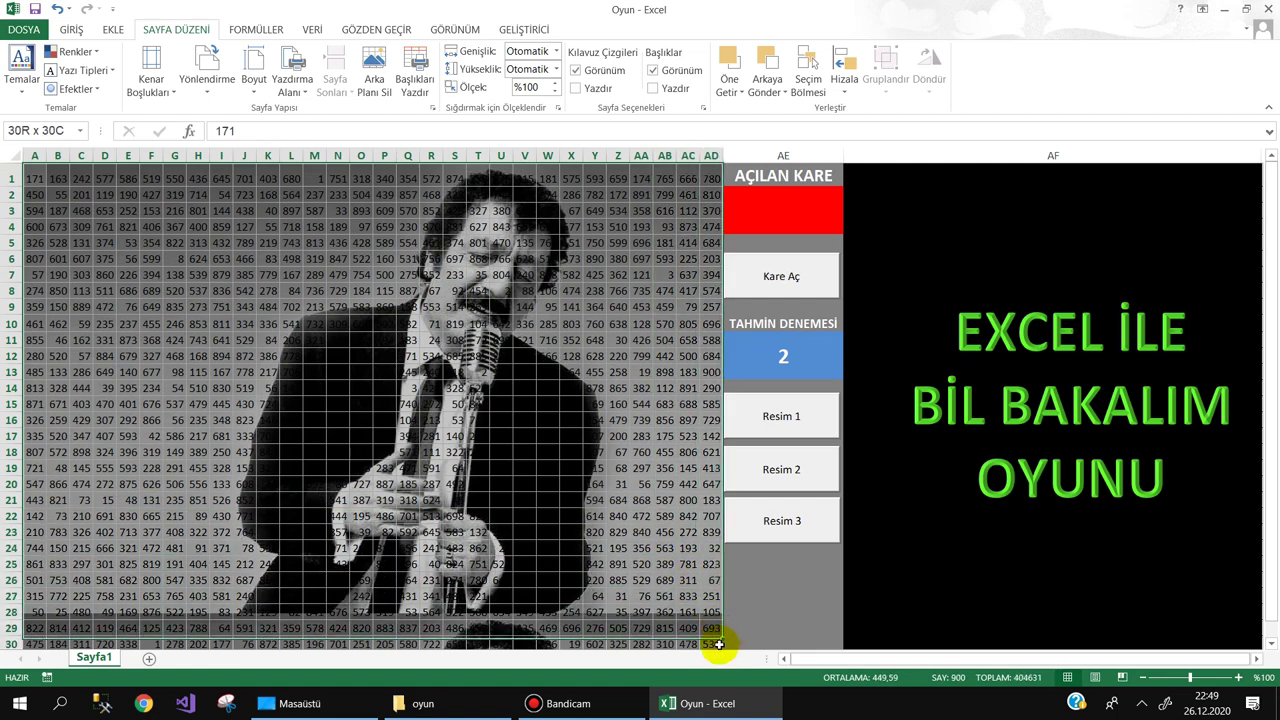
click(272, 175)
right_click(276, 170)
key(Escape)
click(31, 177)
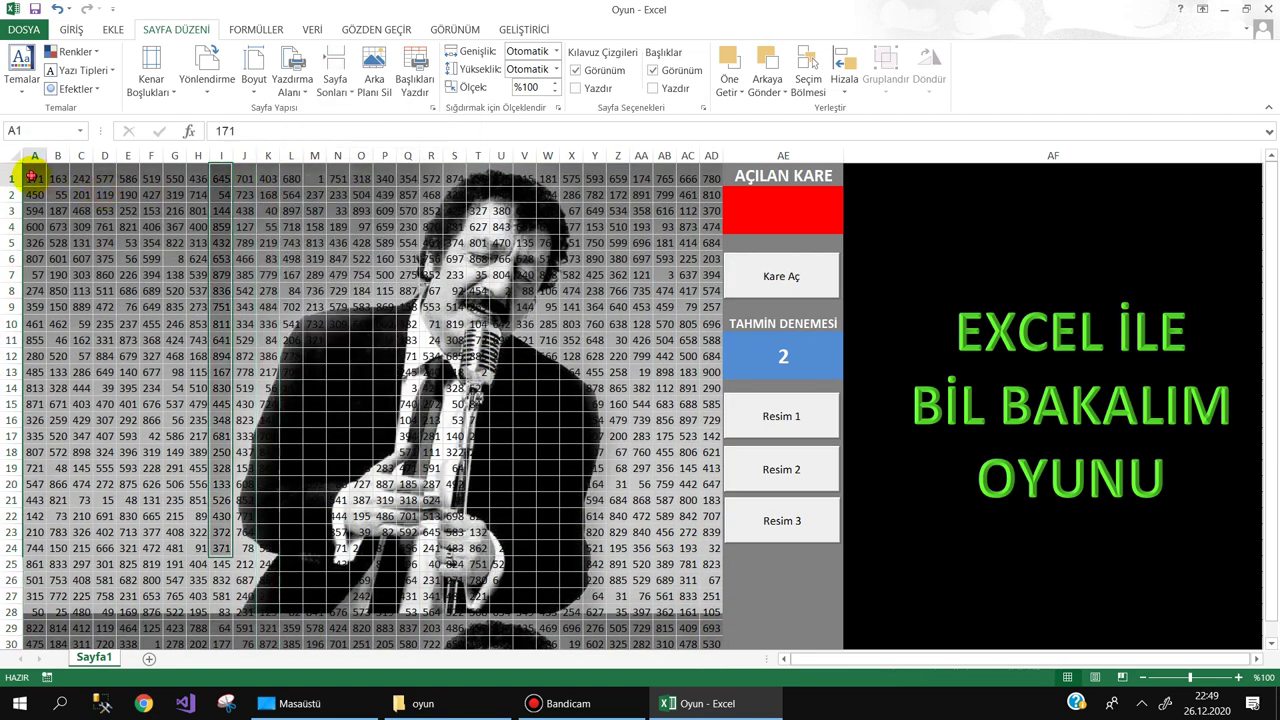
drag(31, 177, 713, 663)
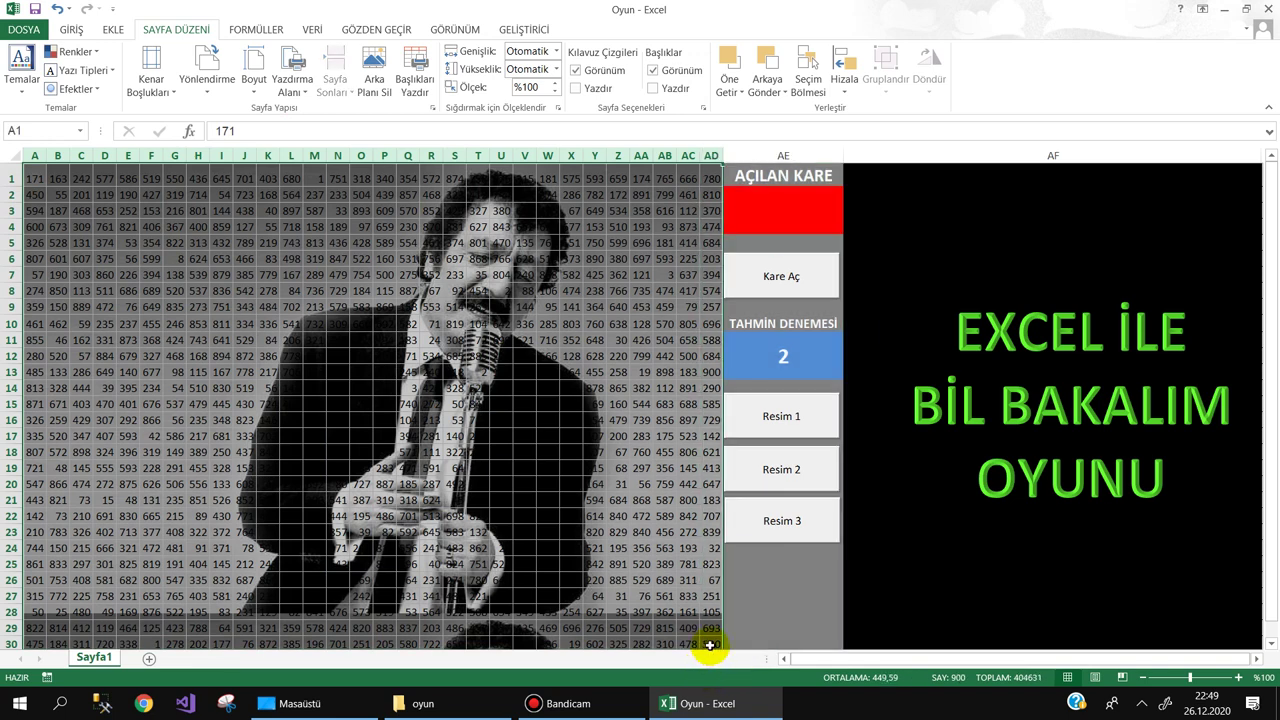
Apply the custom number format ;; to the grid so its numbers are hidden
right_click(445, 334)
click(494, 511)
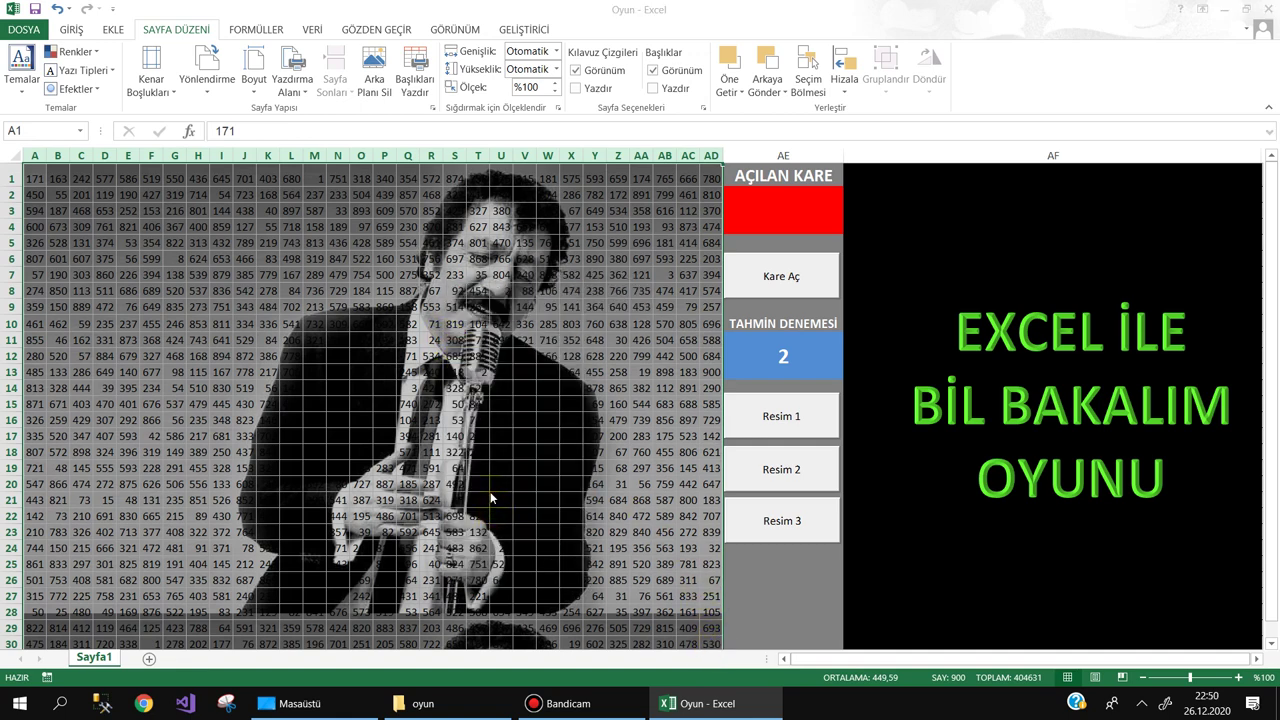
click(330, 488)
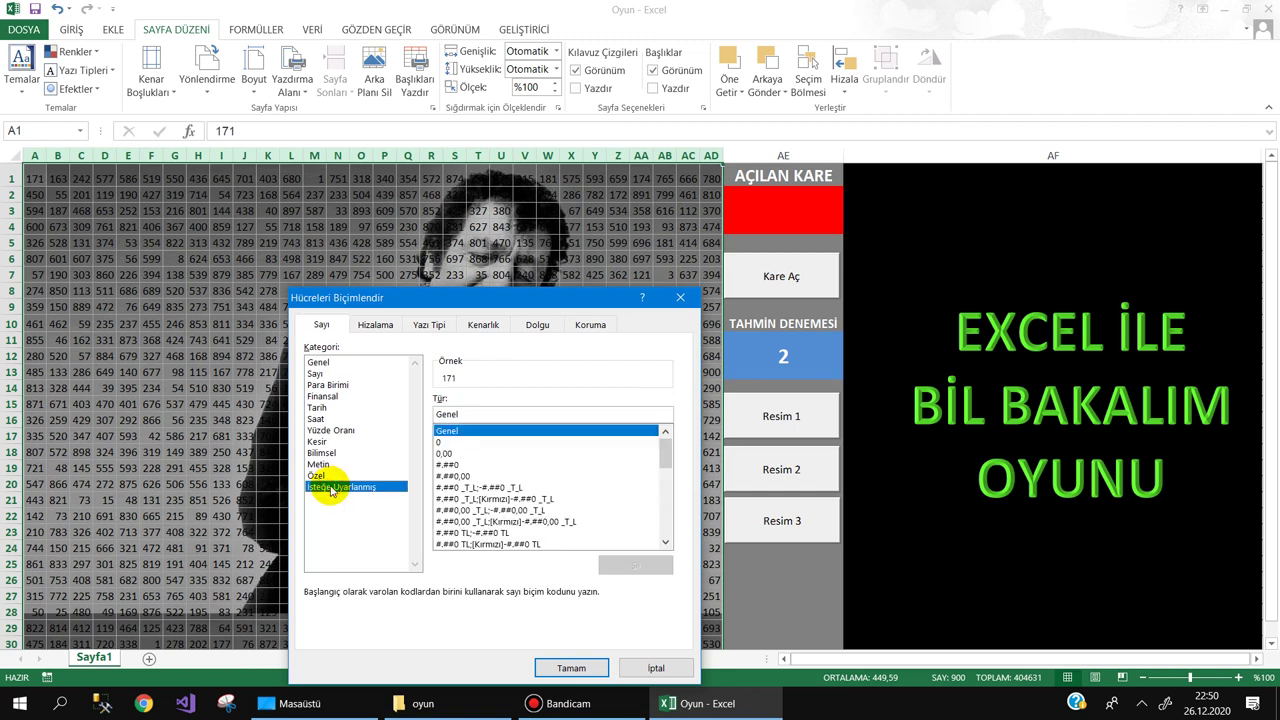
click(466, 414)
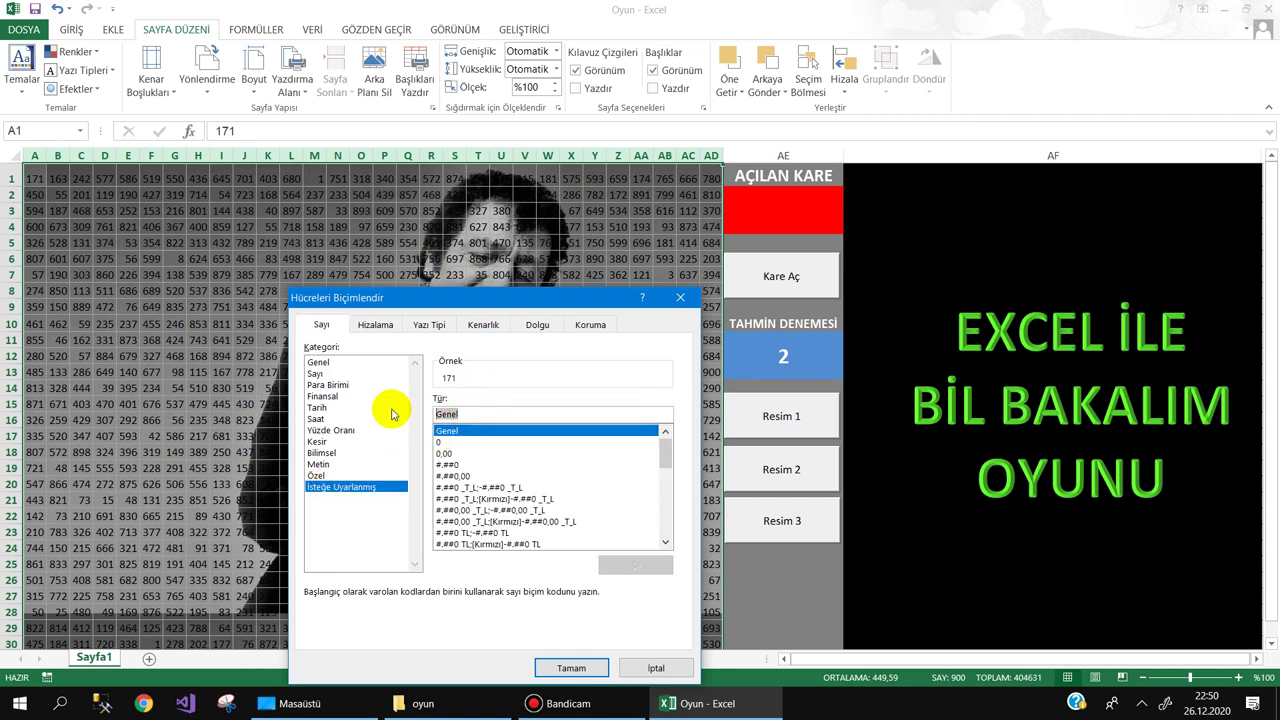
text(;;;)
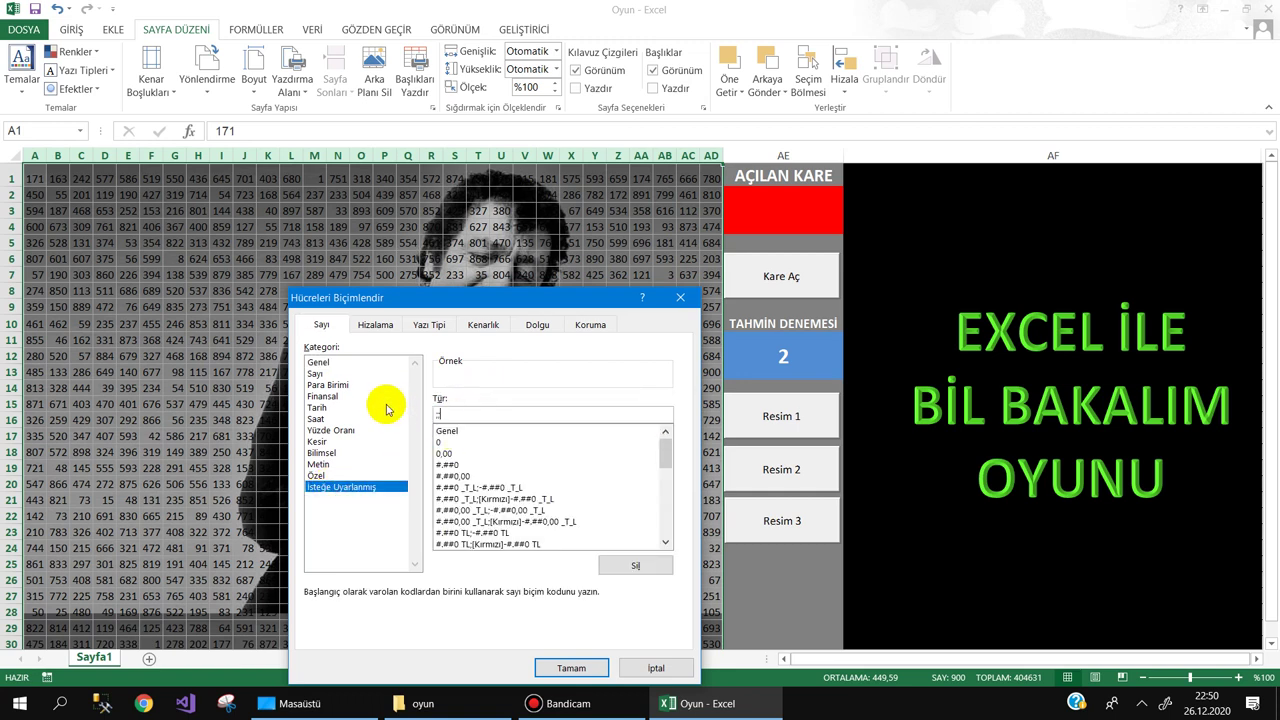
click(568, 668)
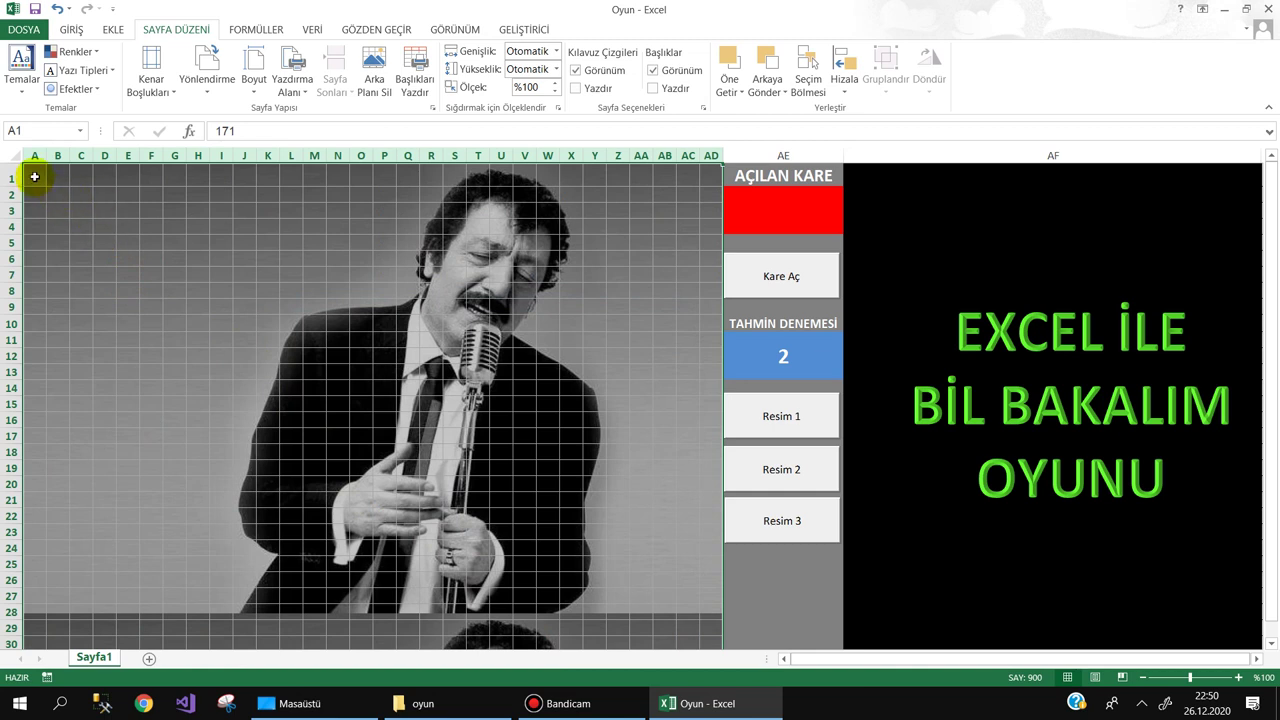
Fill the grid cells white to cover the background photo
click(71, 29)
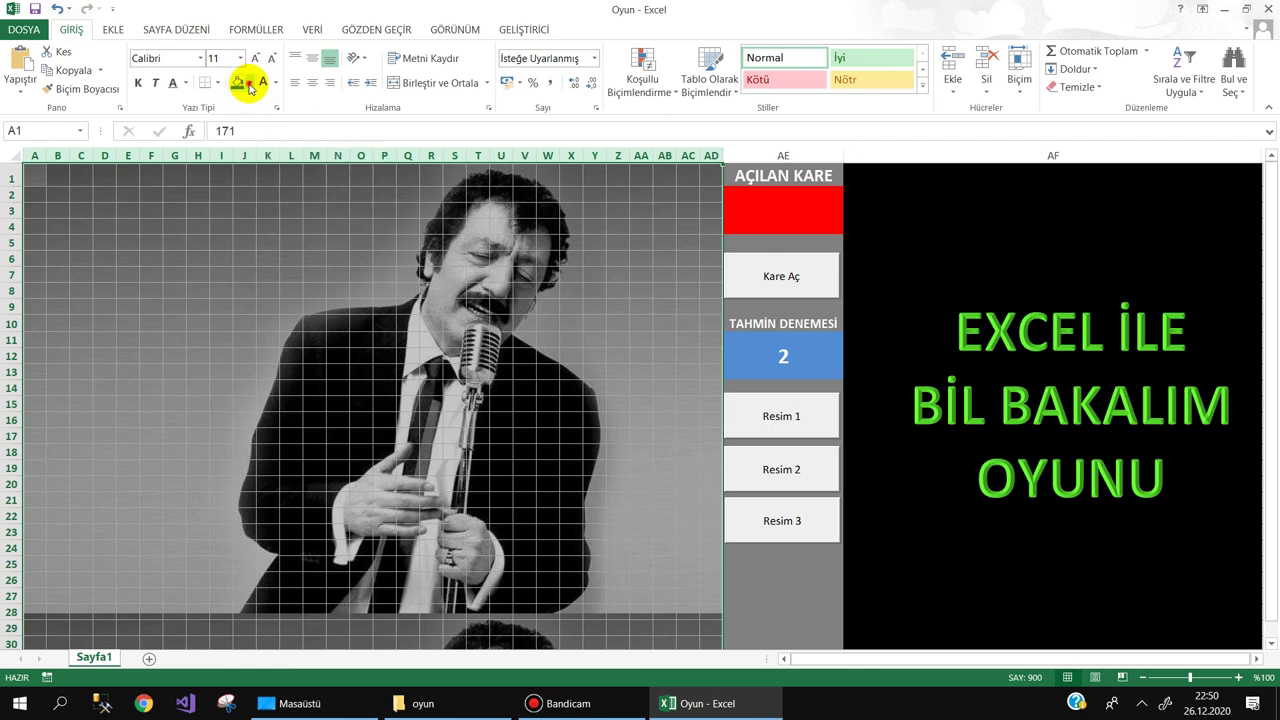
click(250, 84)
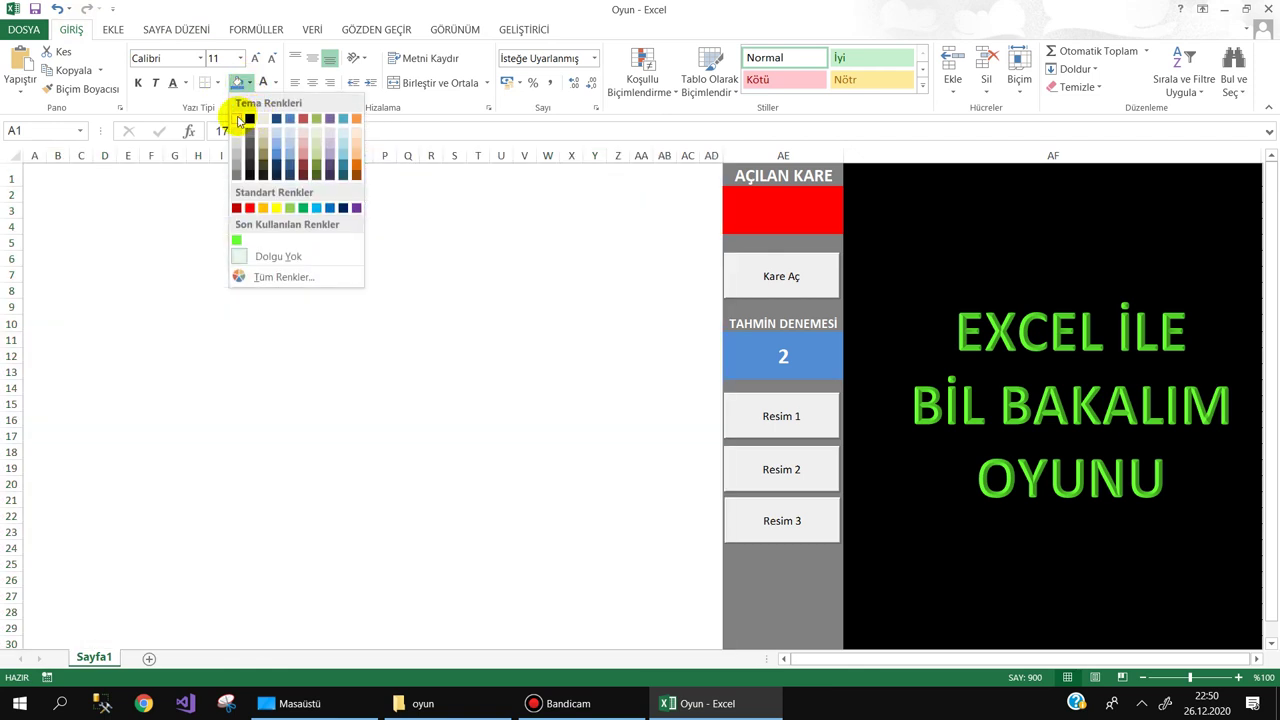
click(238, 119)
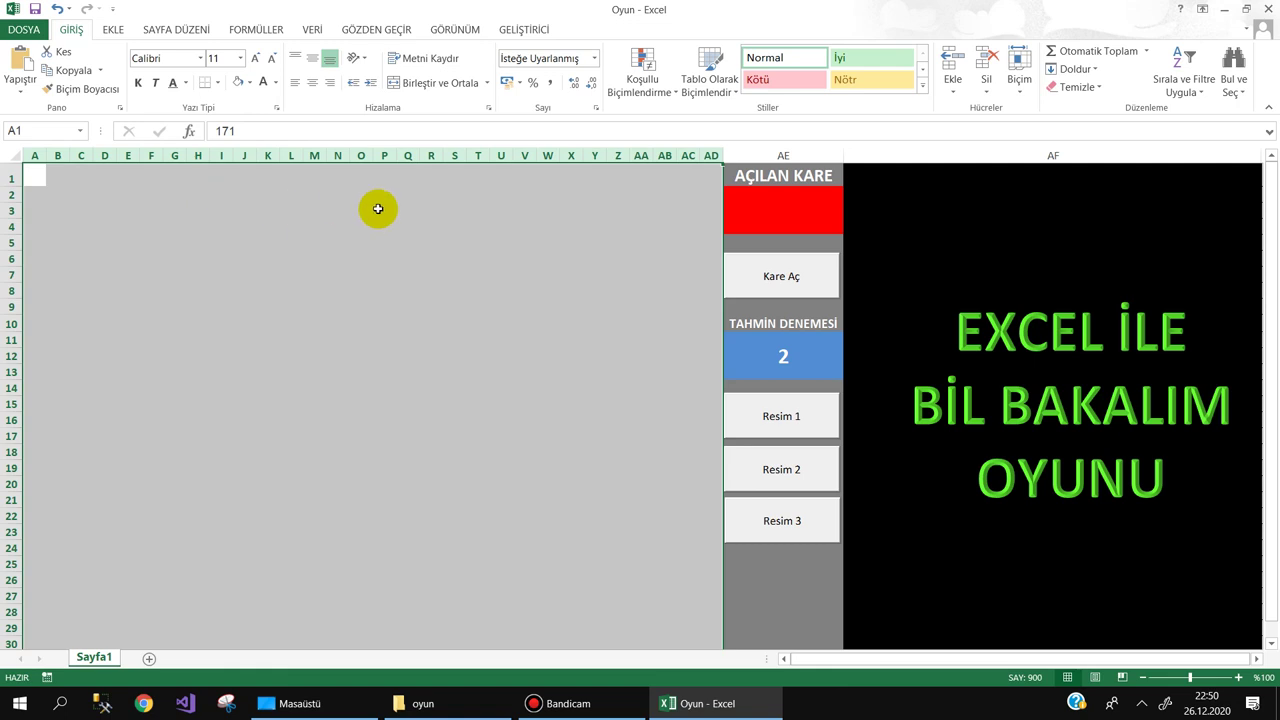
Add a conditional rule giving grid cells ≤ $AE$2 no fill, then select AE2
click(663, 92)
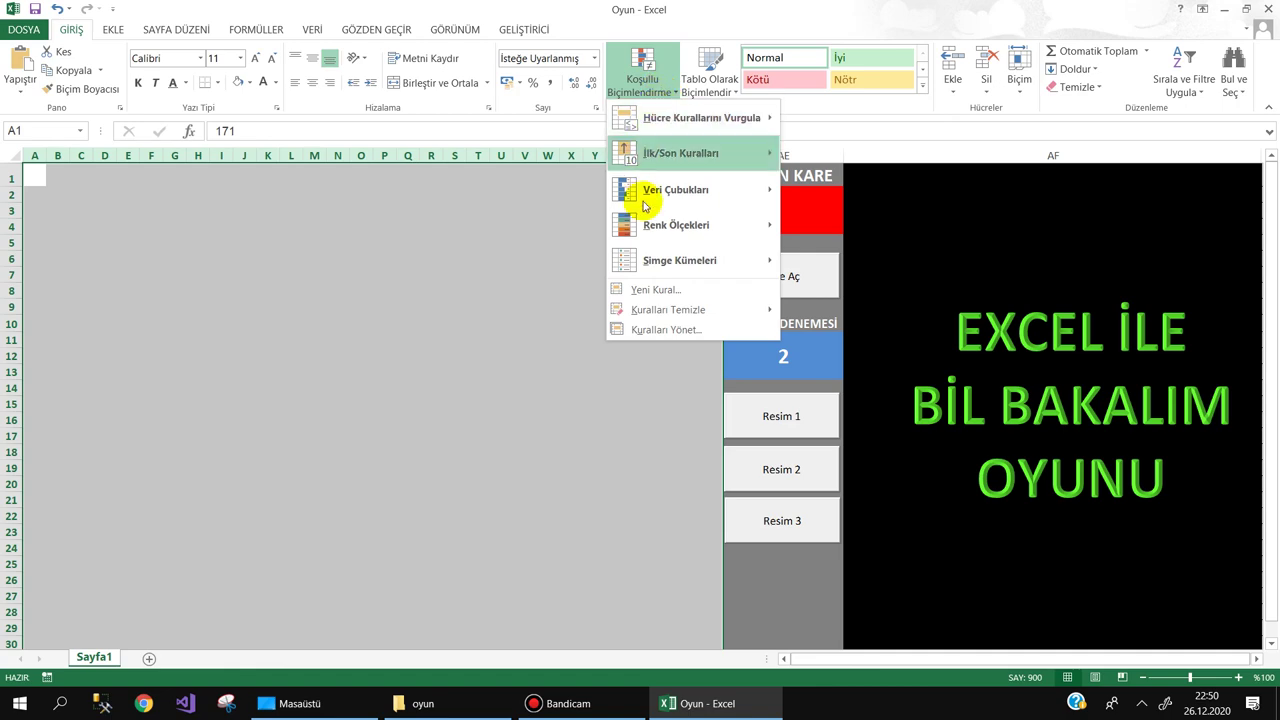
click(652, 289)
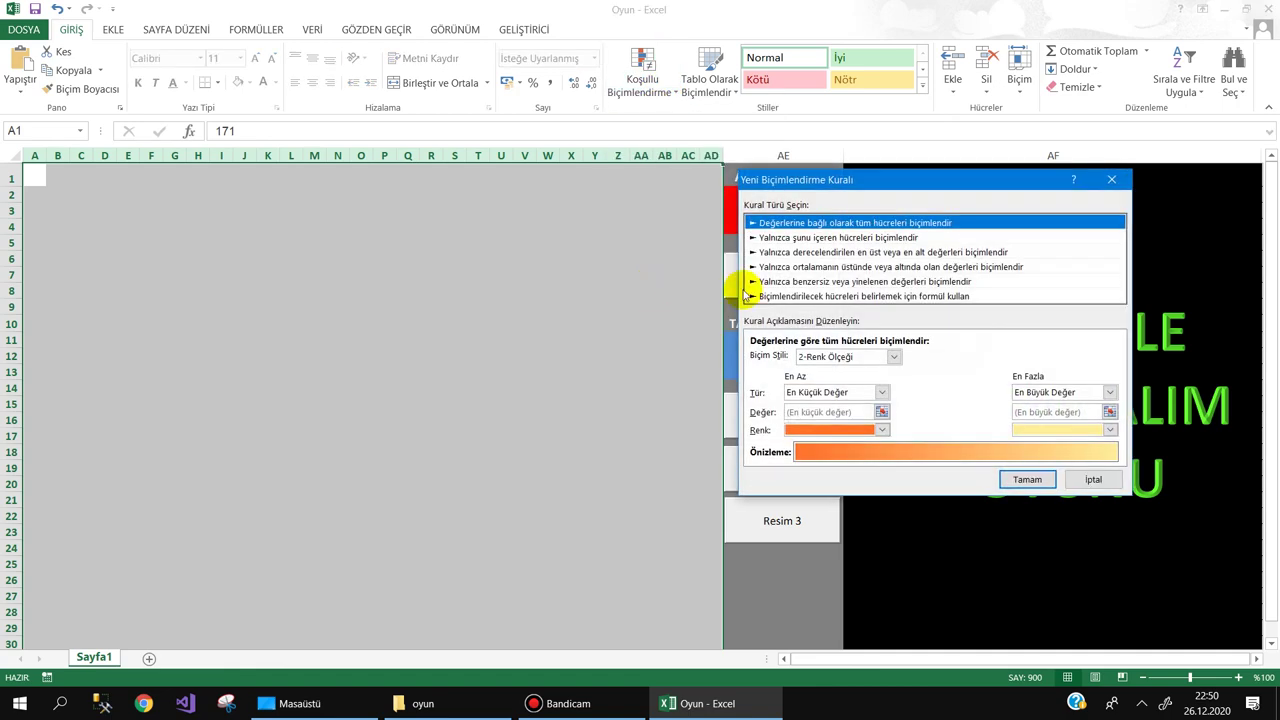
click(789, 240)
drag(814, 179, 892, 281)
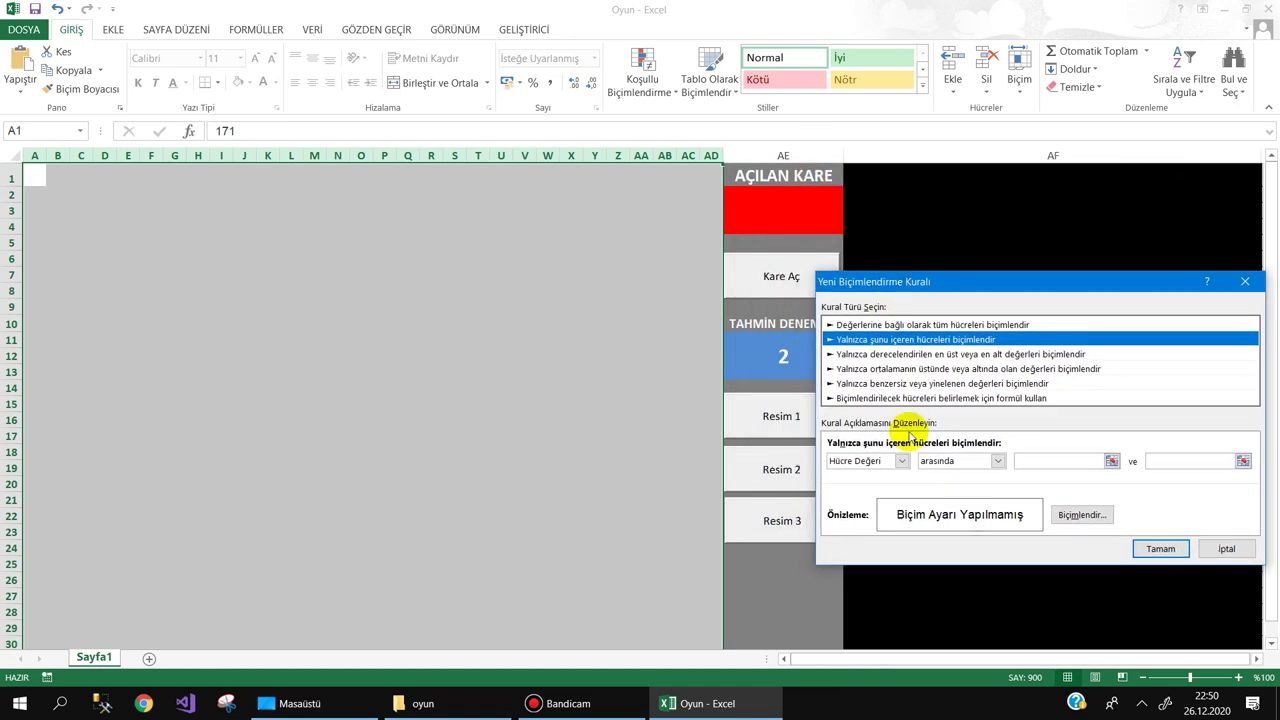
click(957, 461)
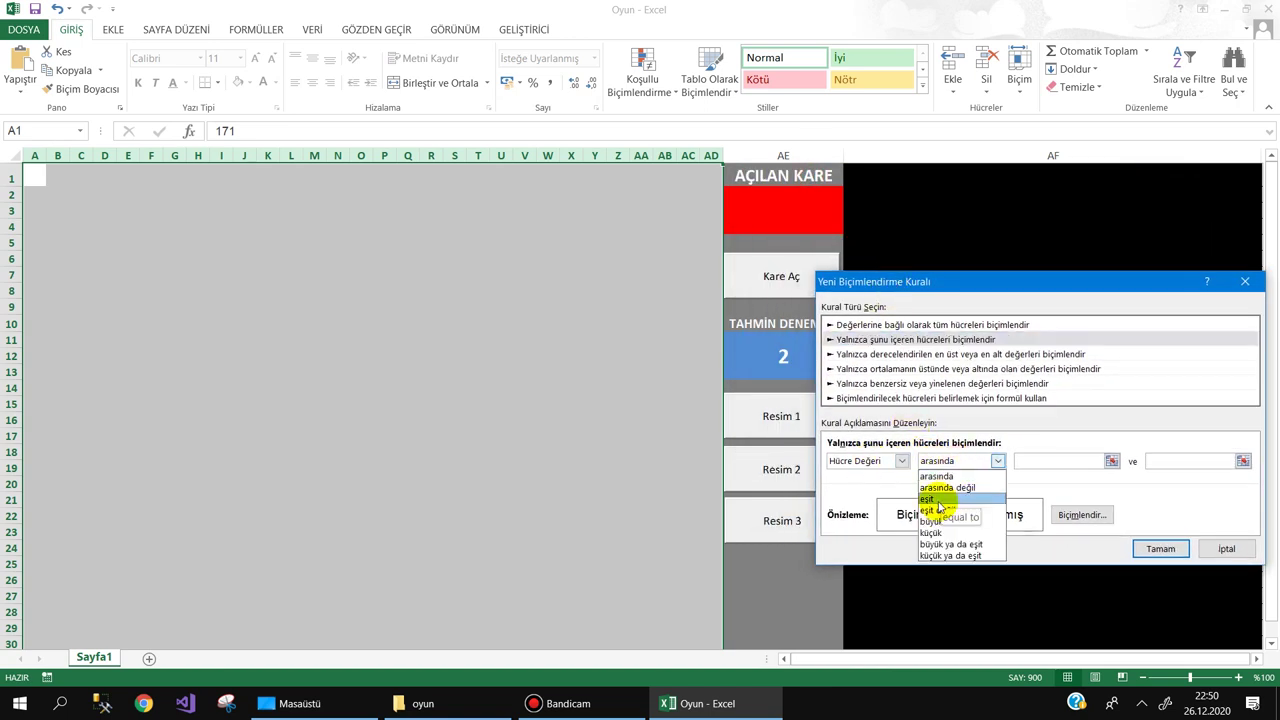
click(940, 556)
click(1025, 461)
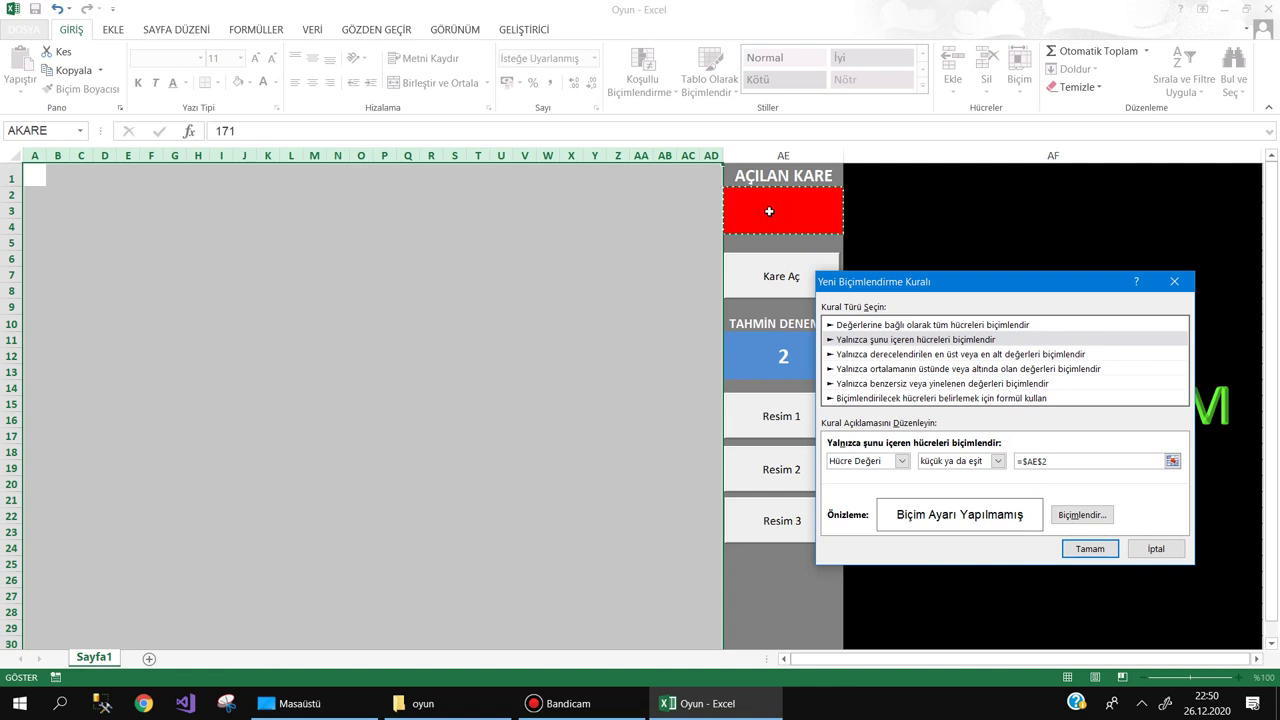
click(1077, 514)
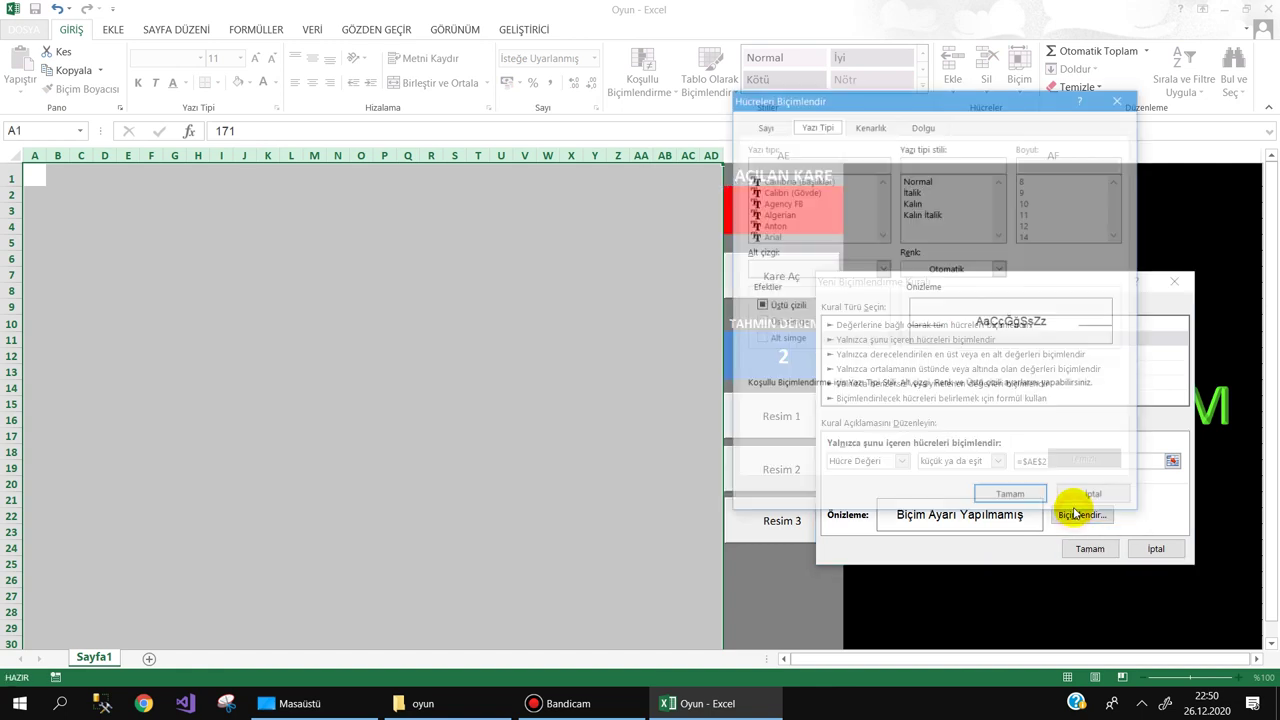
click(918, 124)
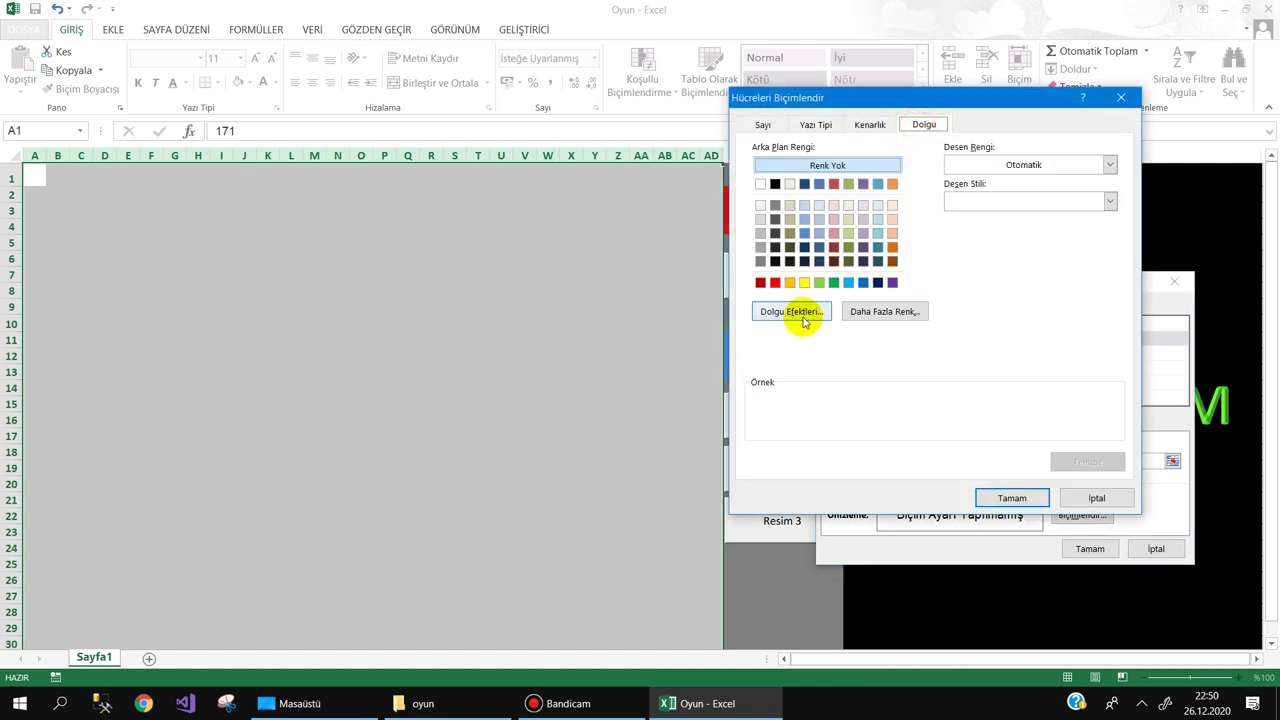
click(800, 166)
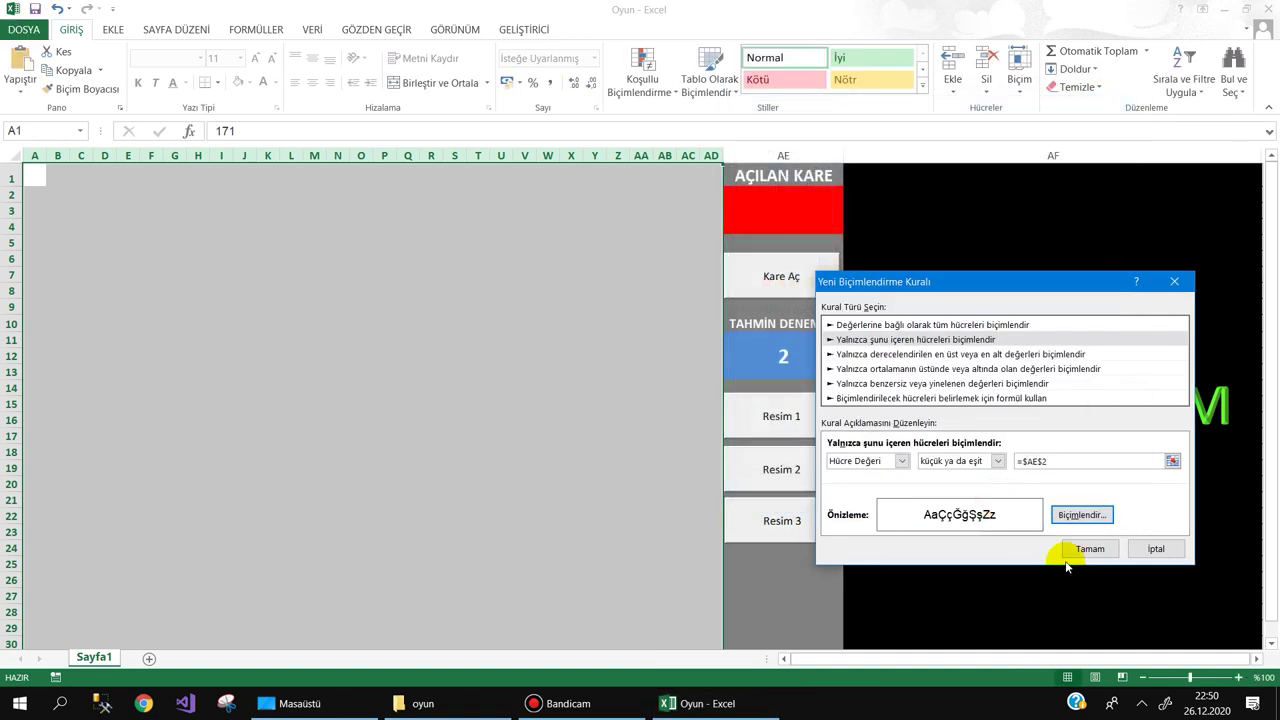
click(1087, 546)
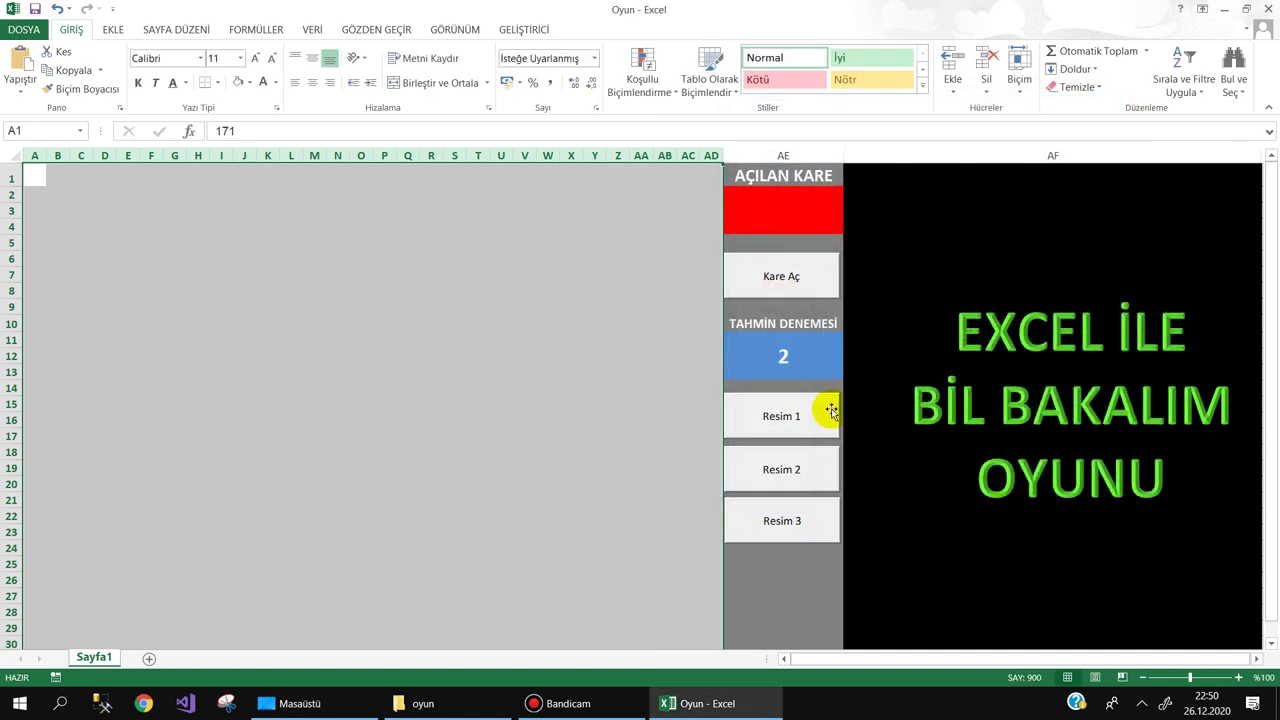
click(792, 205)
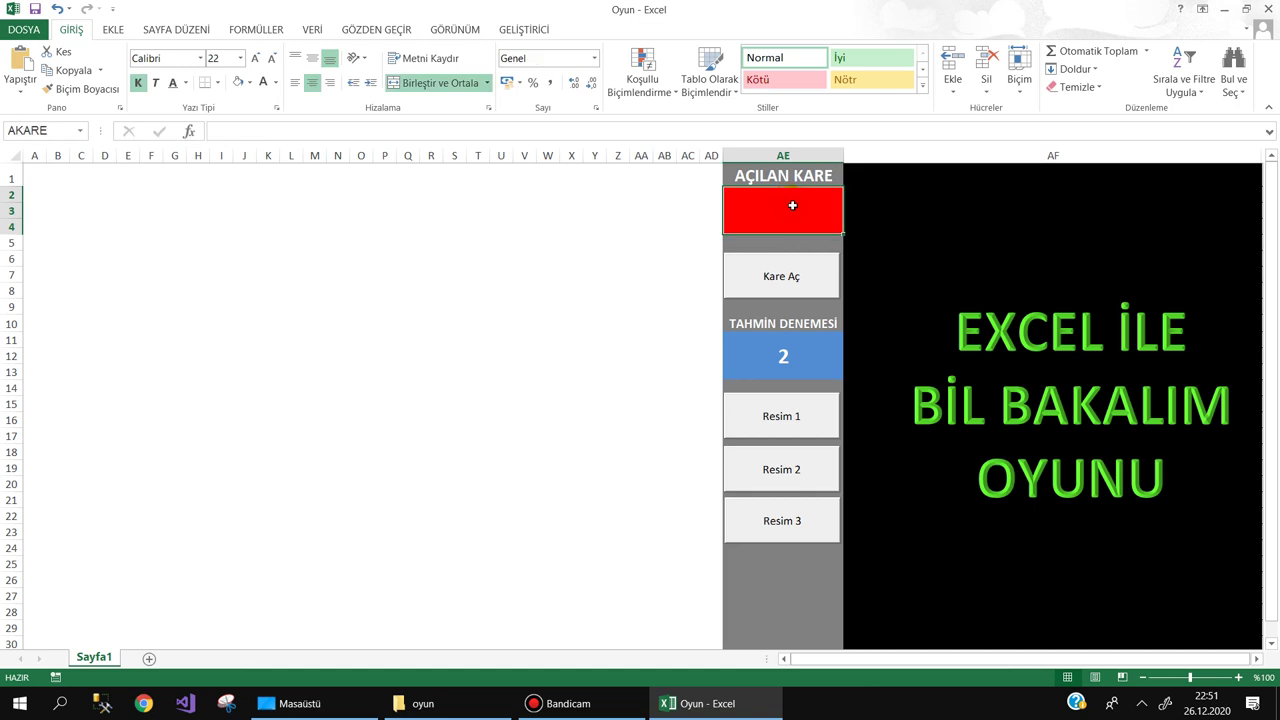
Enter 5, then 50 in AÇILAN KARE to test the reveal, then delete the value
text(5)
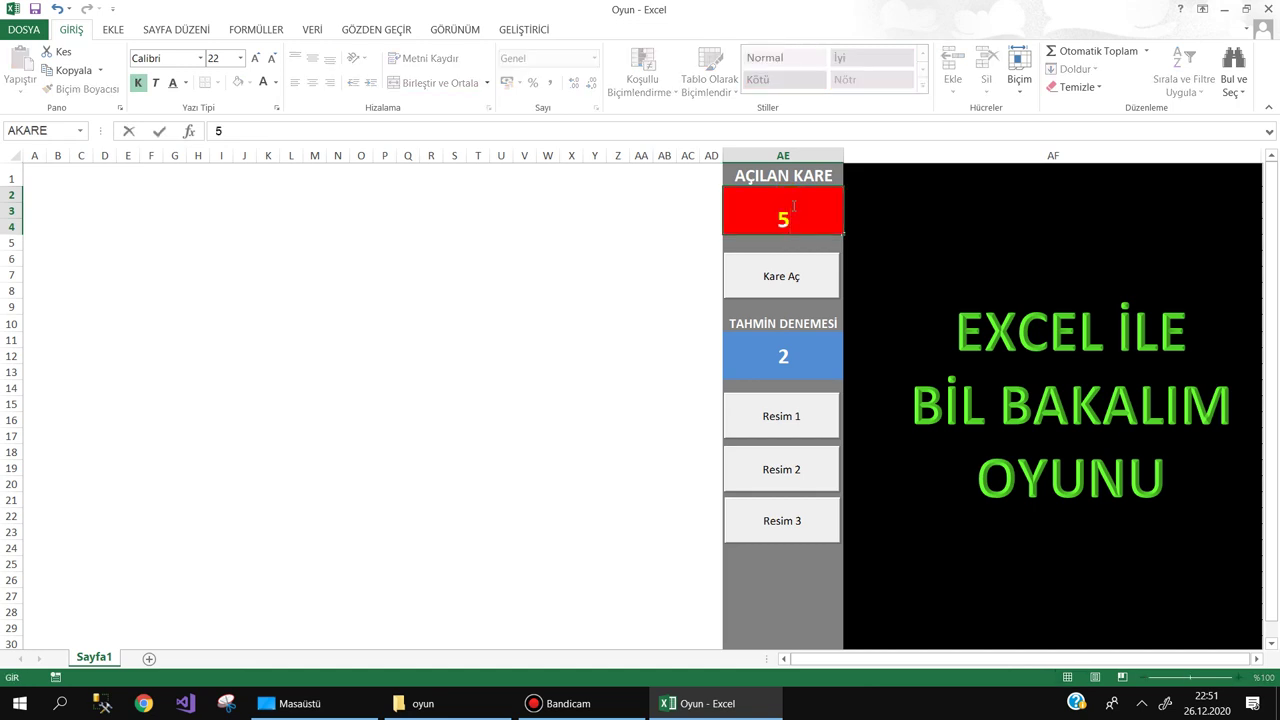
key(Return)
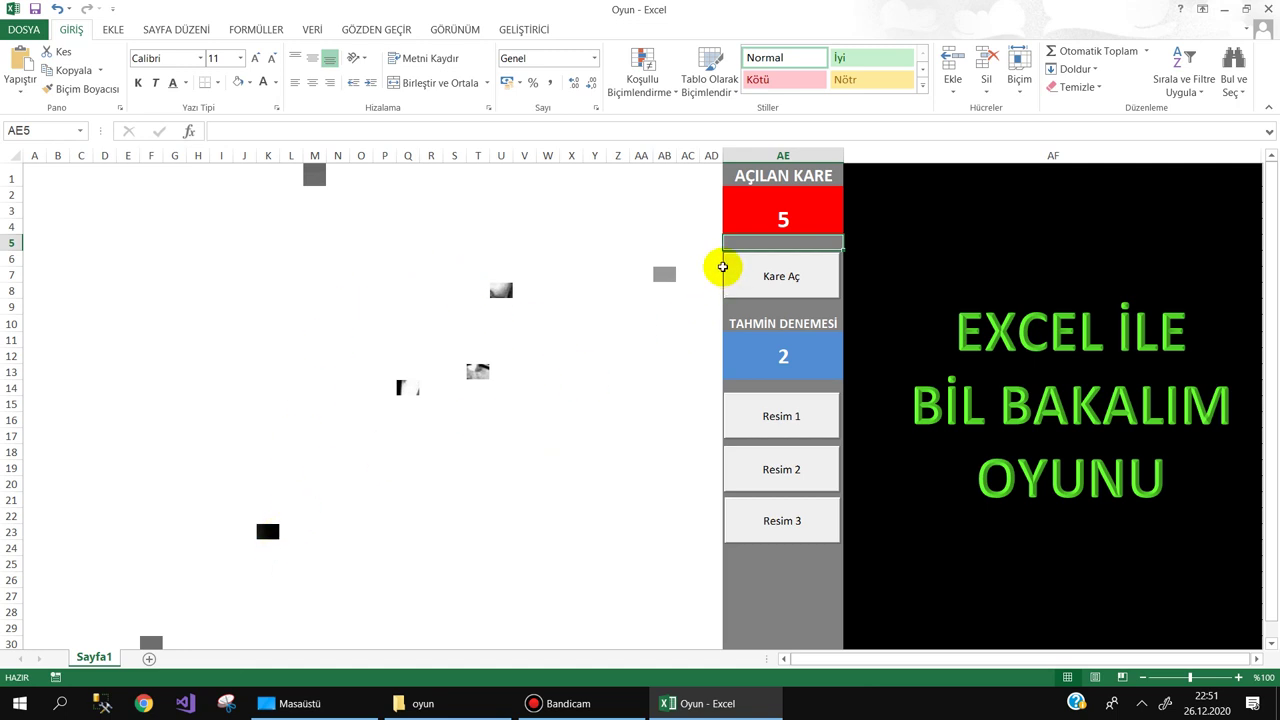
click(772, 226)
text(50)
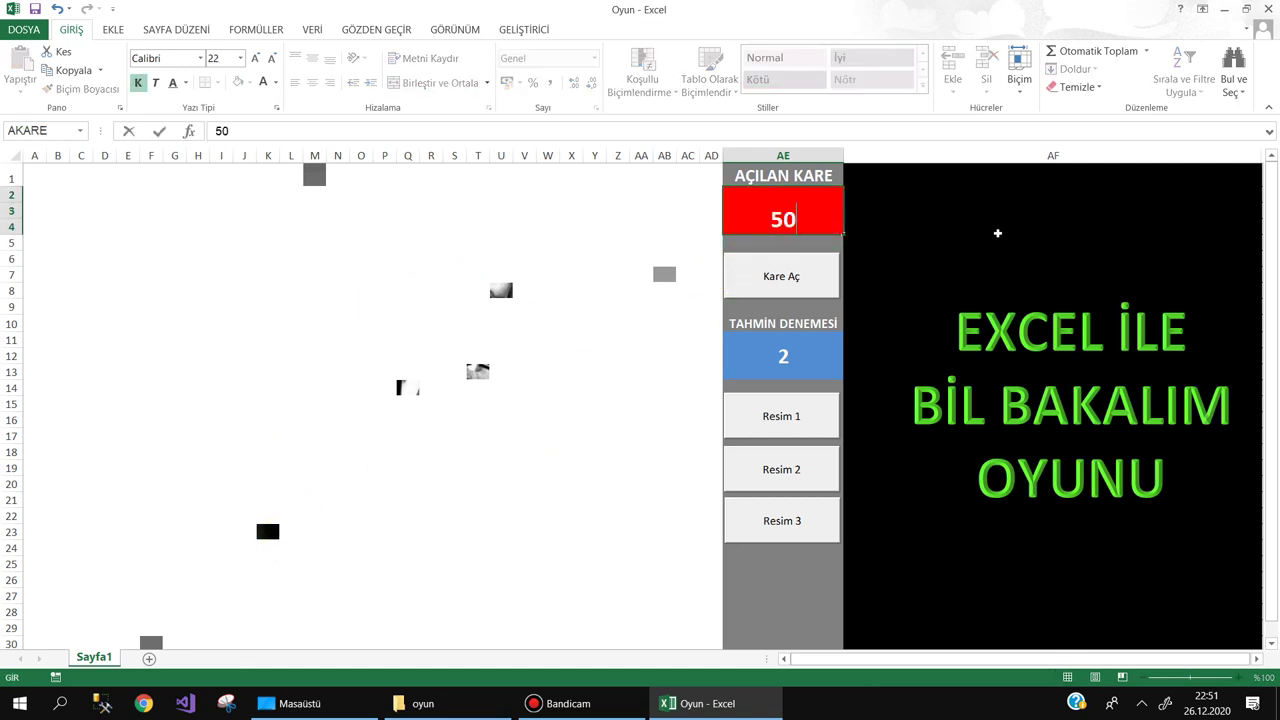
key(Return)
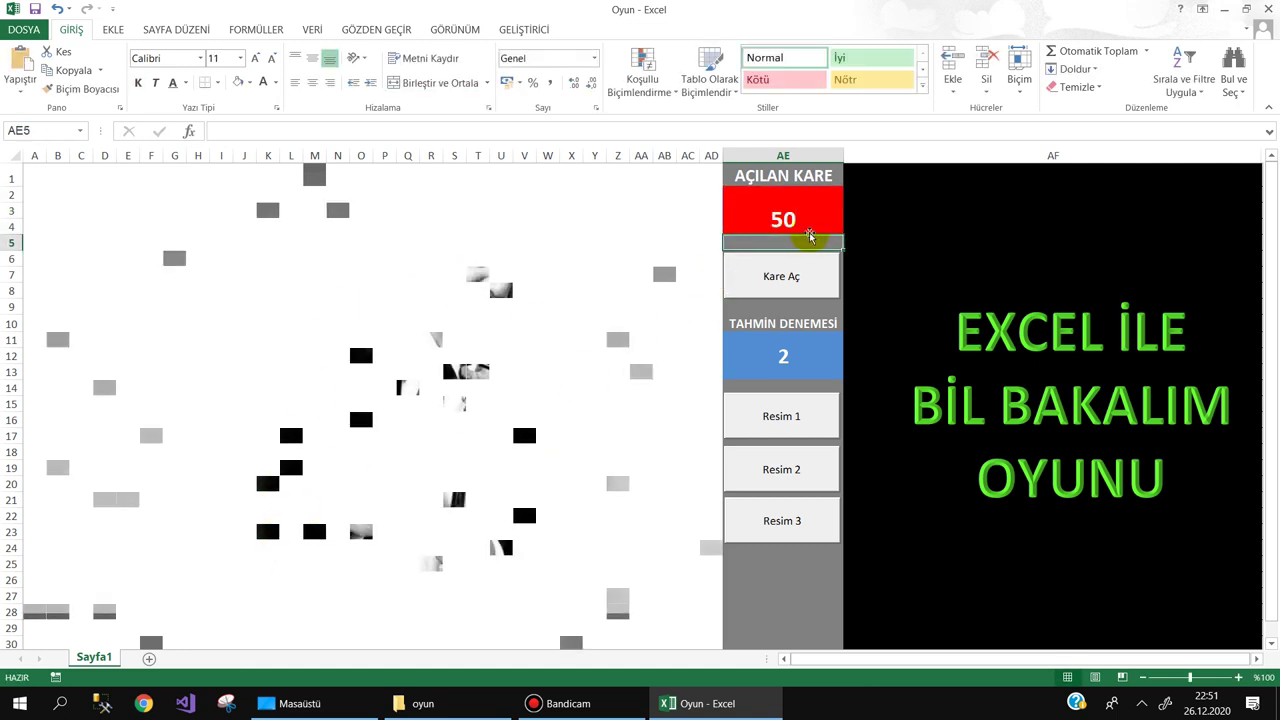
click(792, 222)
key(Delete)
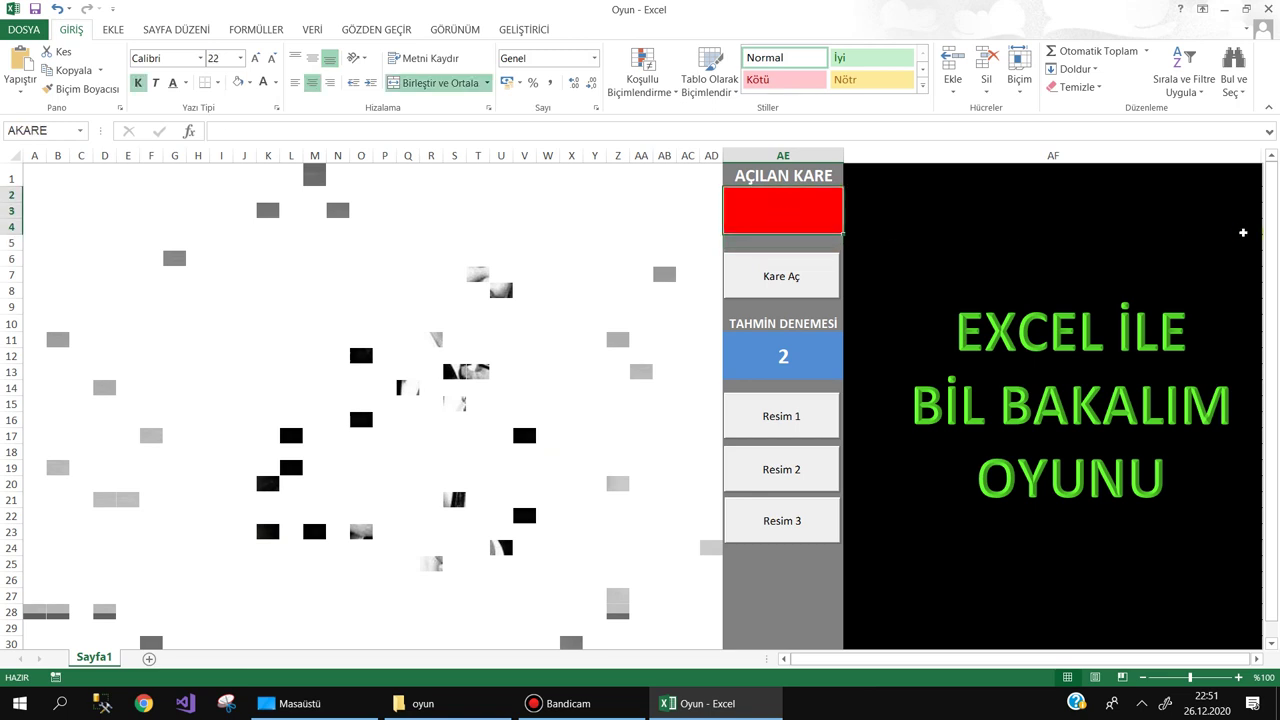
Name cell AE11 'Deneme' through the Name Box and verify the name
click(795, 277)
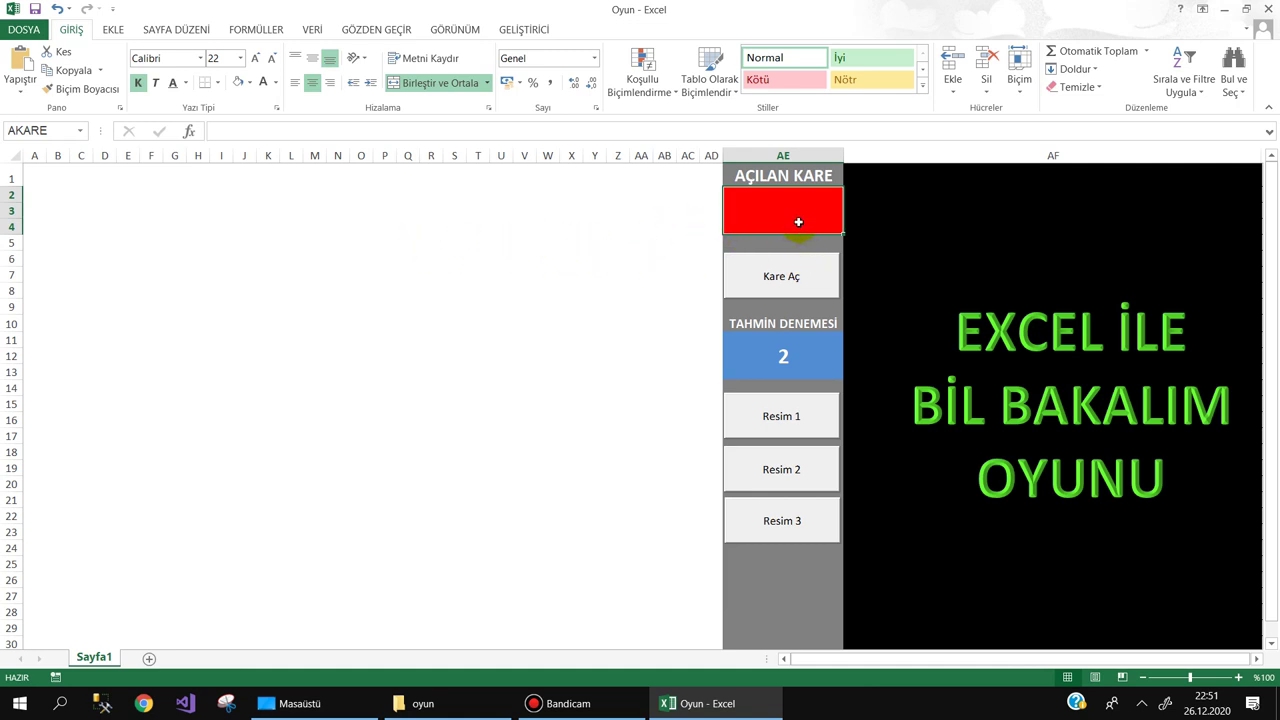
click(756, 358)
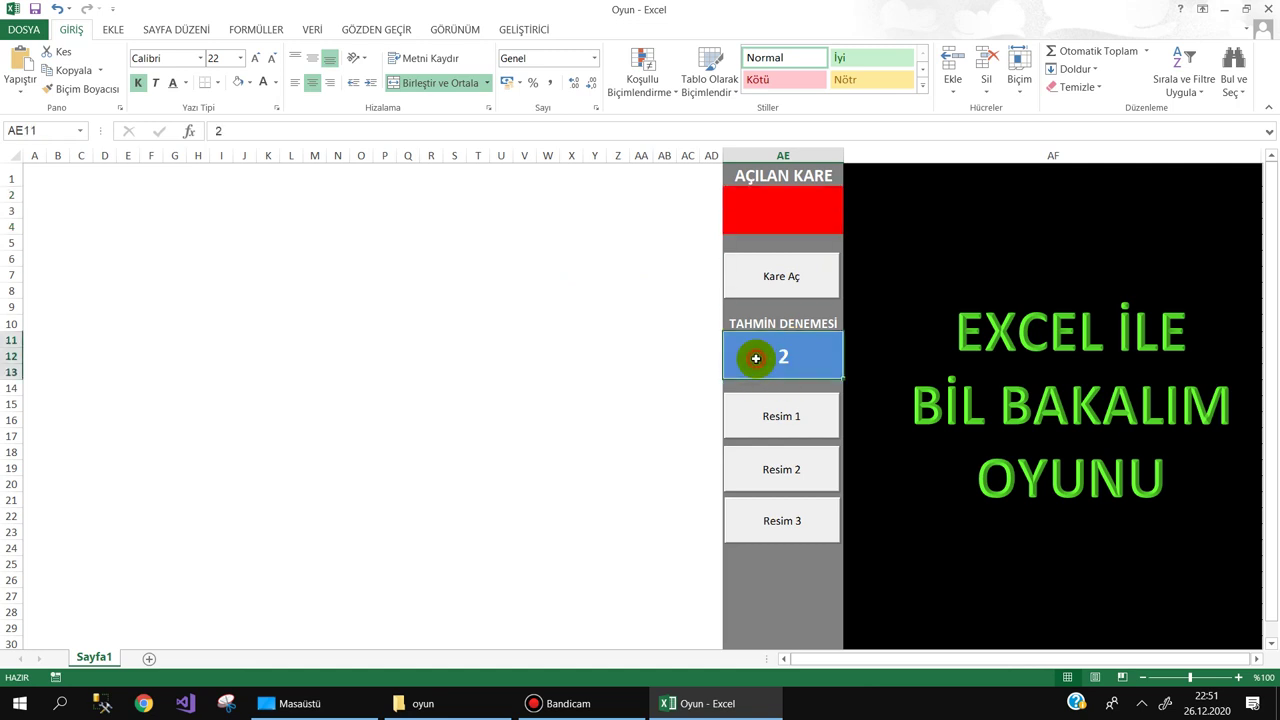
click(781, 206)
click(54, 132)
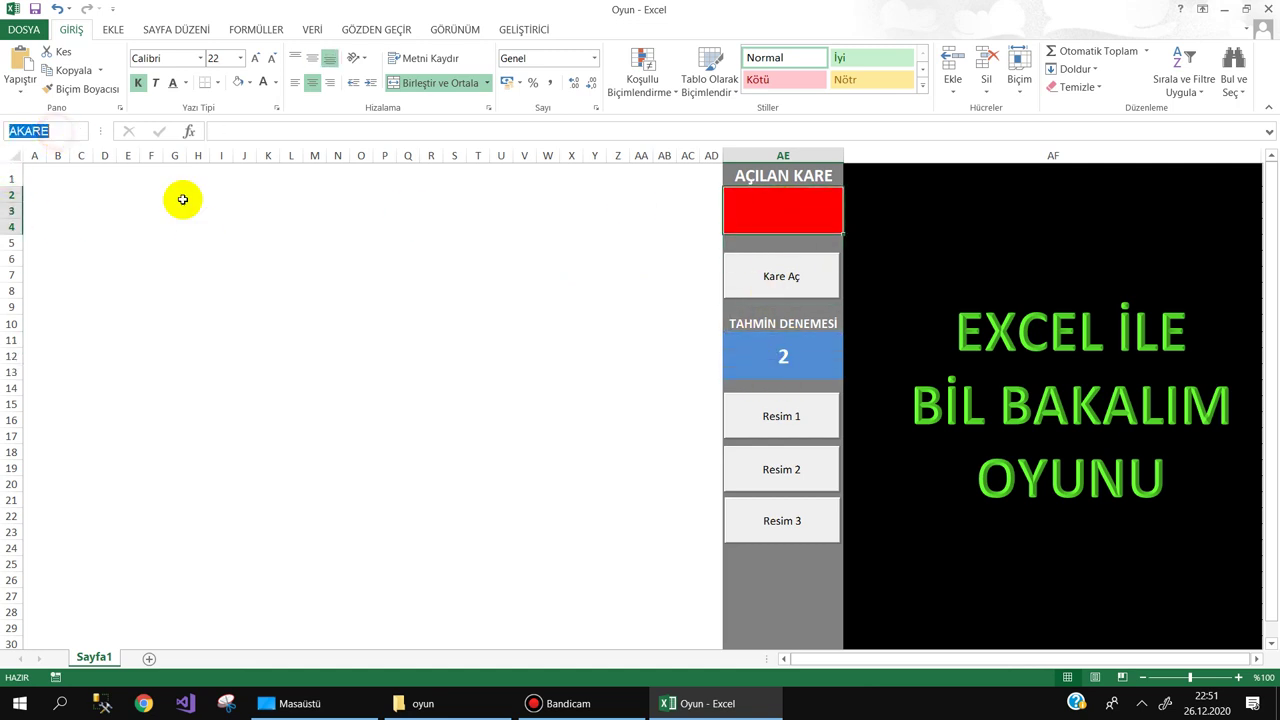
click(757, 366)
click(33, 131)
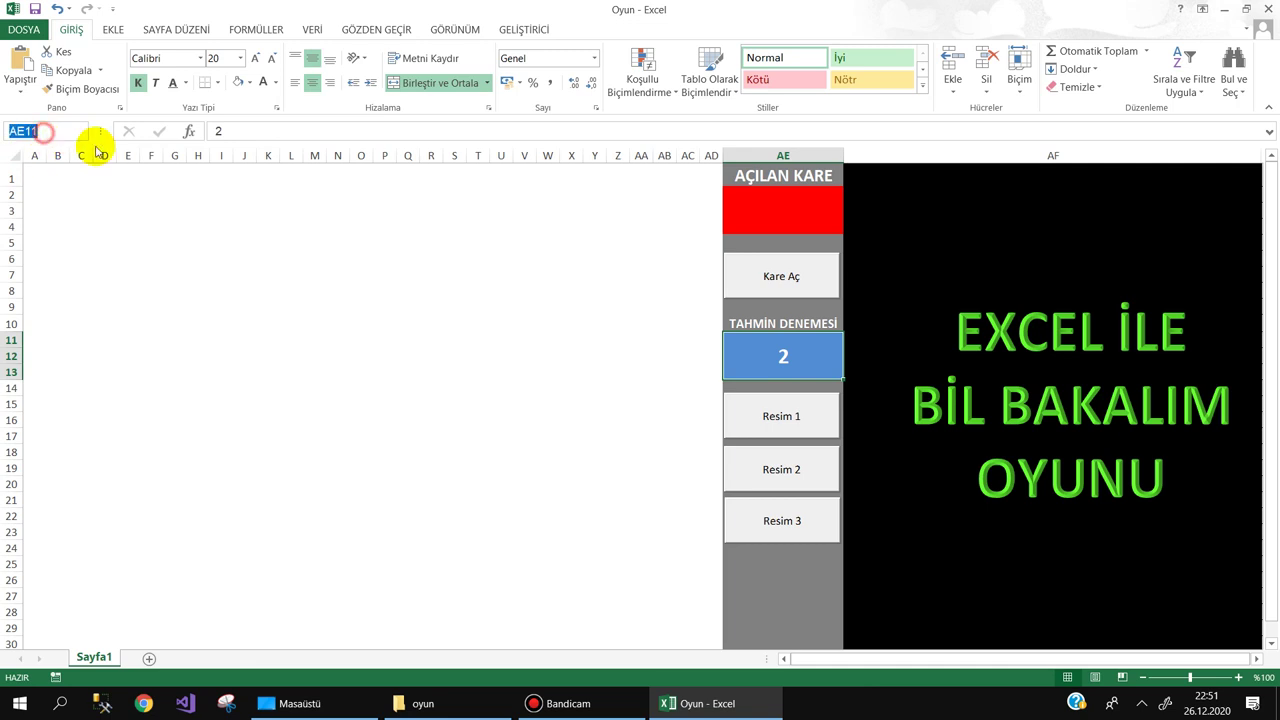
text(t)
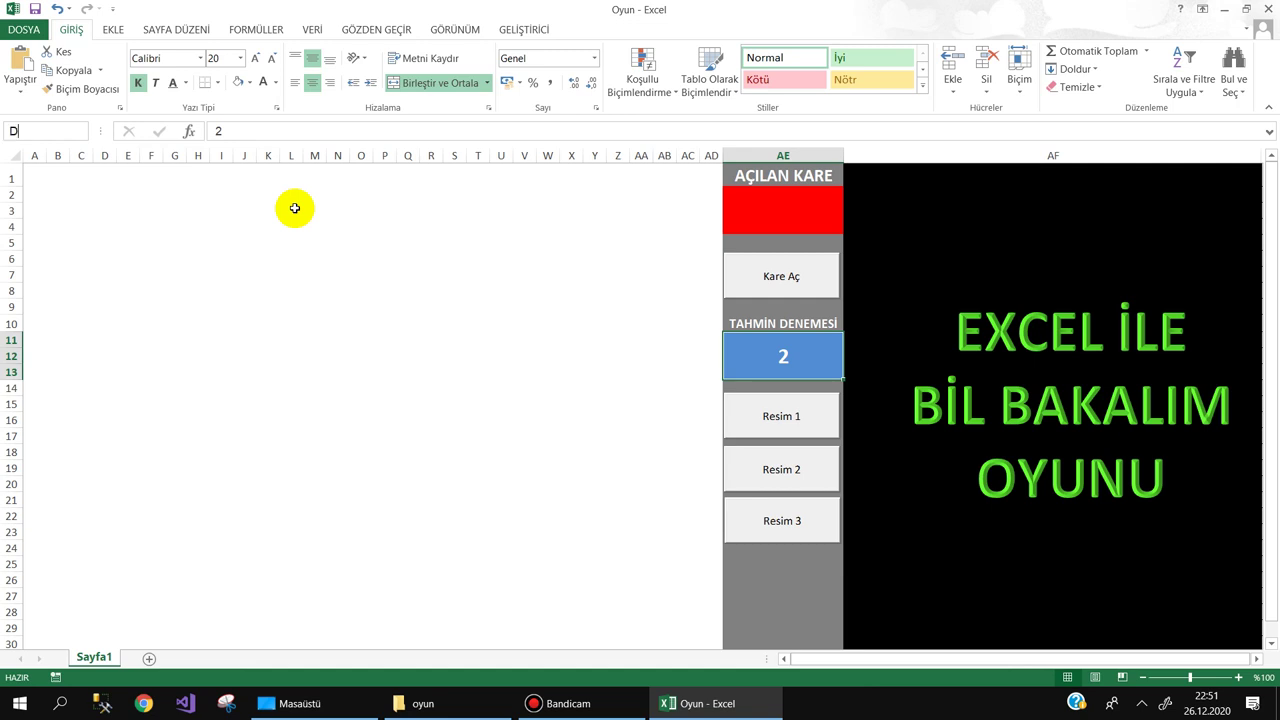
key(Return)
click(755, 357)
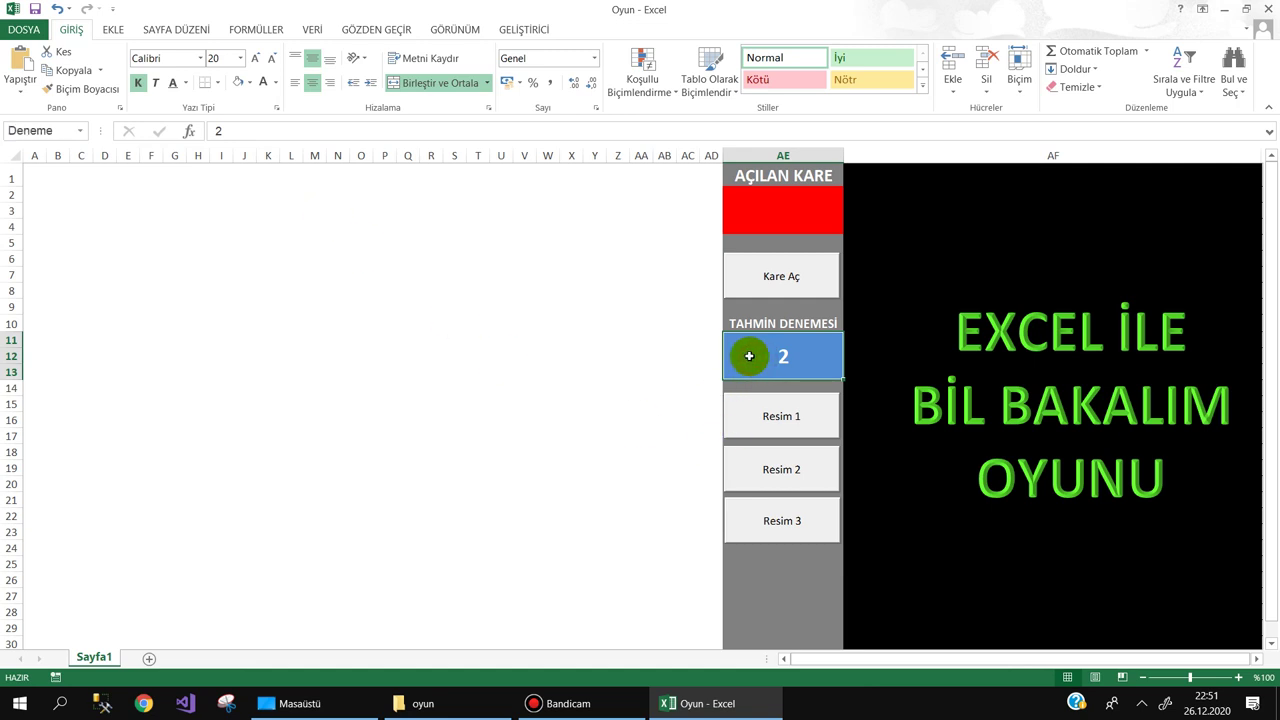
click(767, 281)
In BtnKareAc_Click, write Range("AKARE").Value = Range("AKARE").Value + 20
double_click(766, 278)
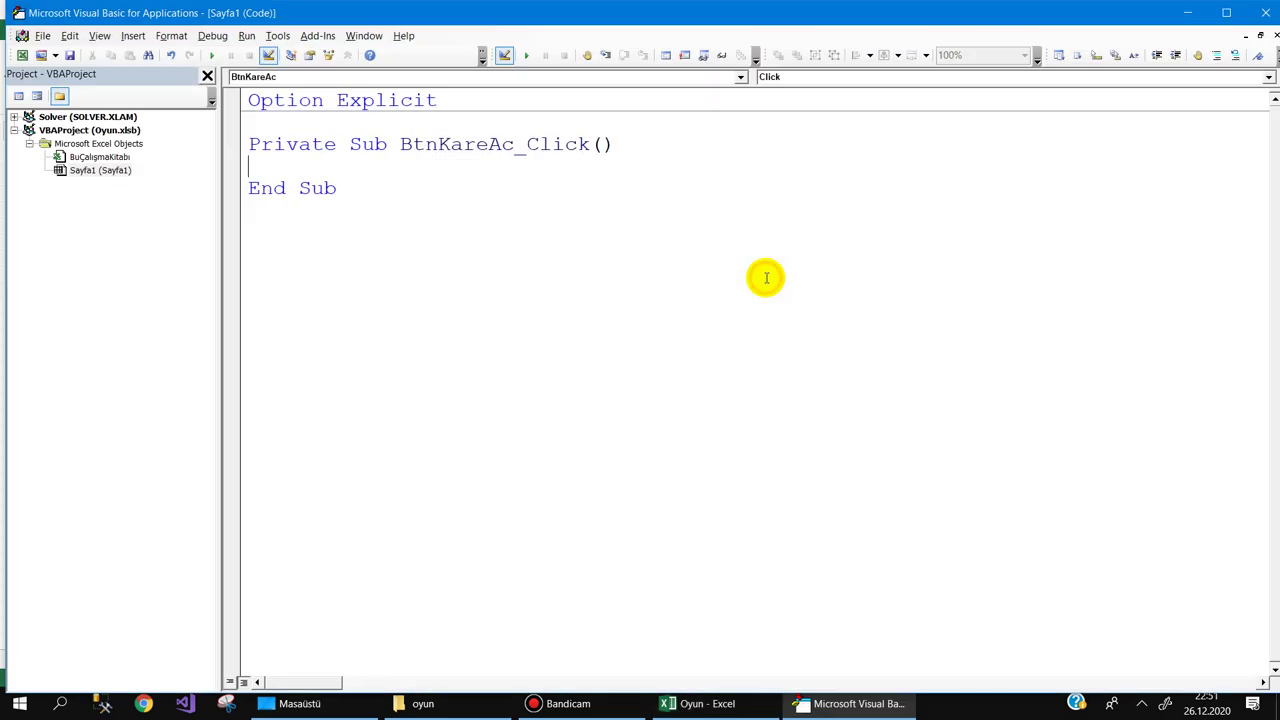
text(range)
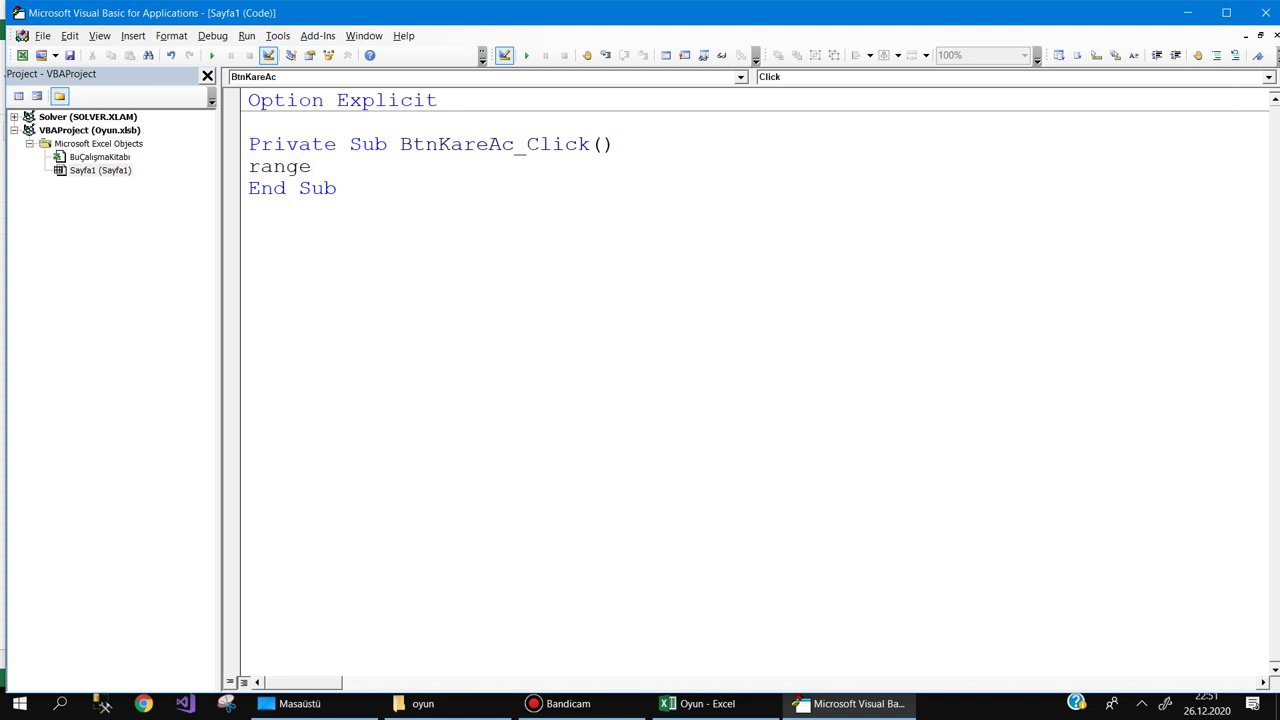
text(()
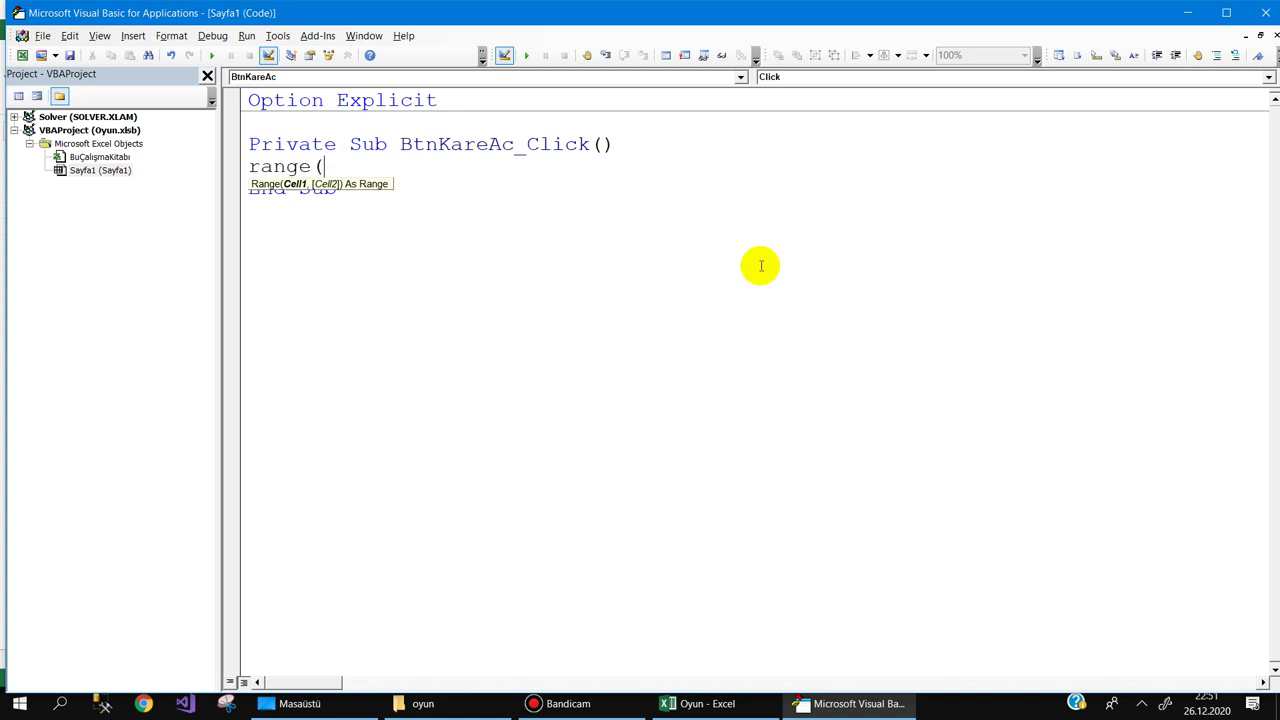
text("Kare)
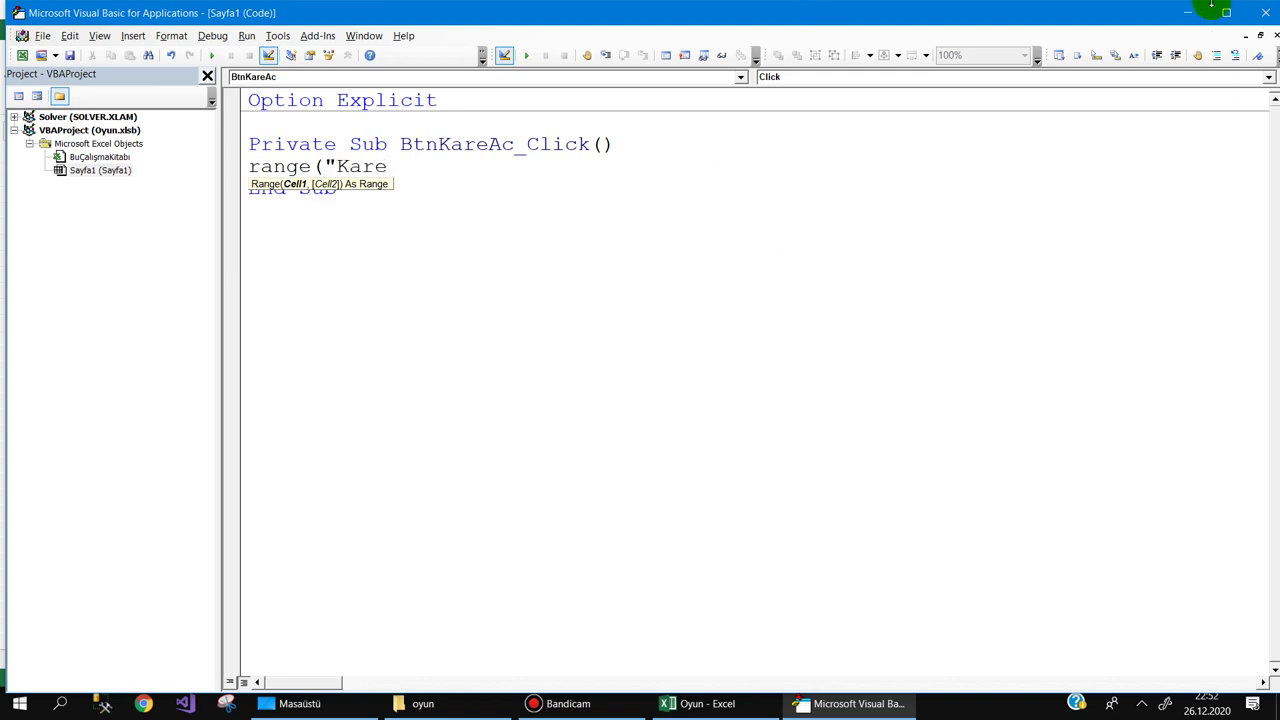
click(1185, 12)
click(726, 193)
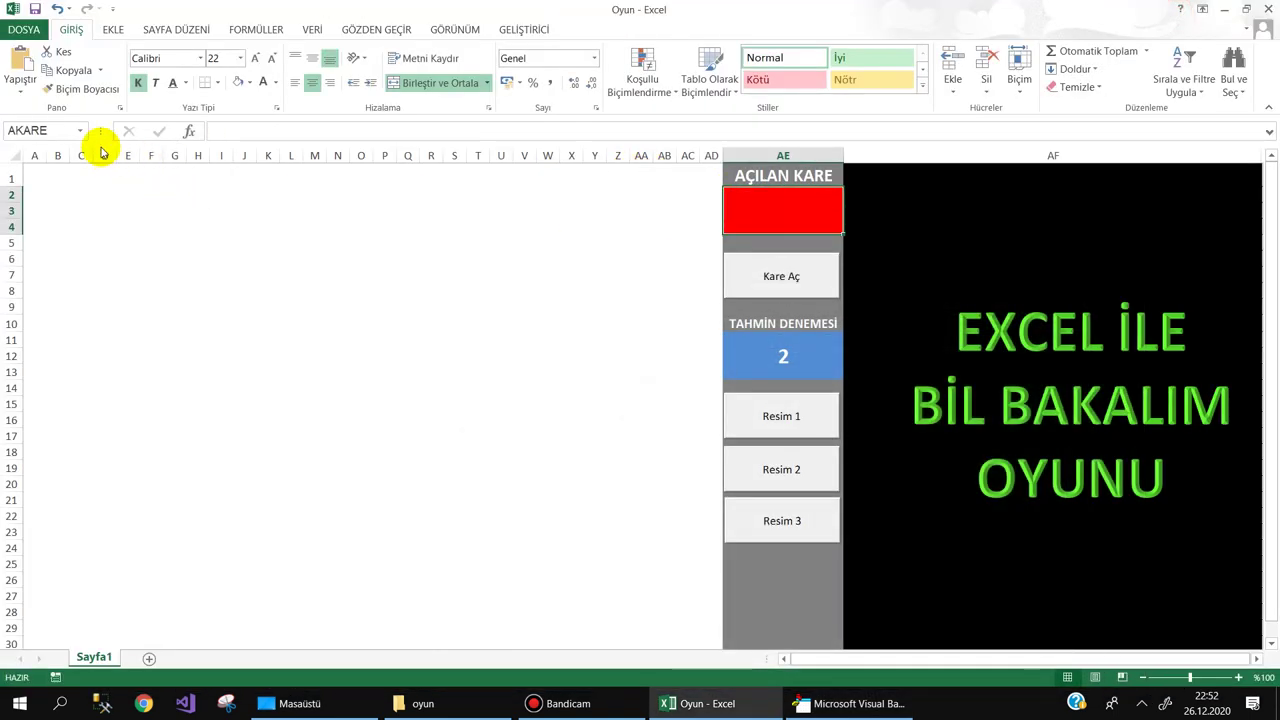
click(815, 705)
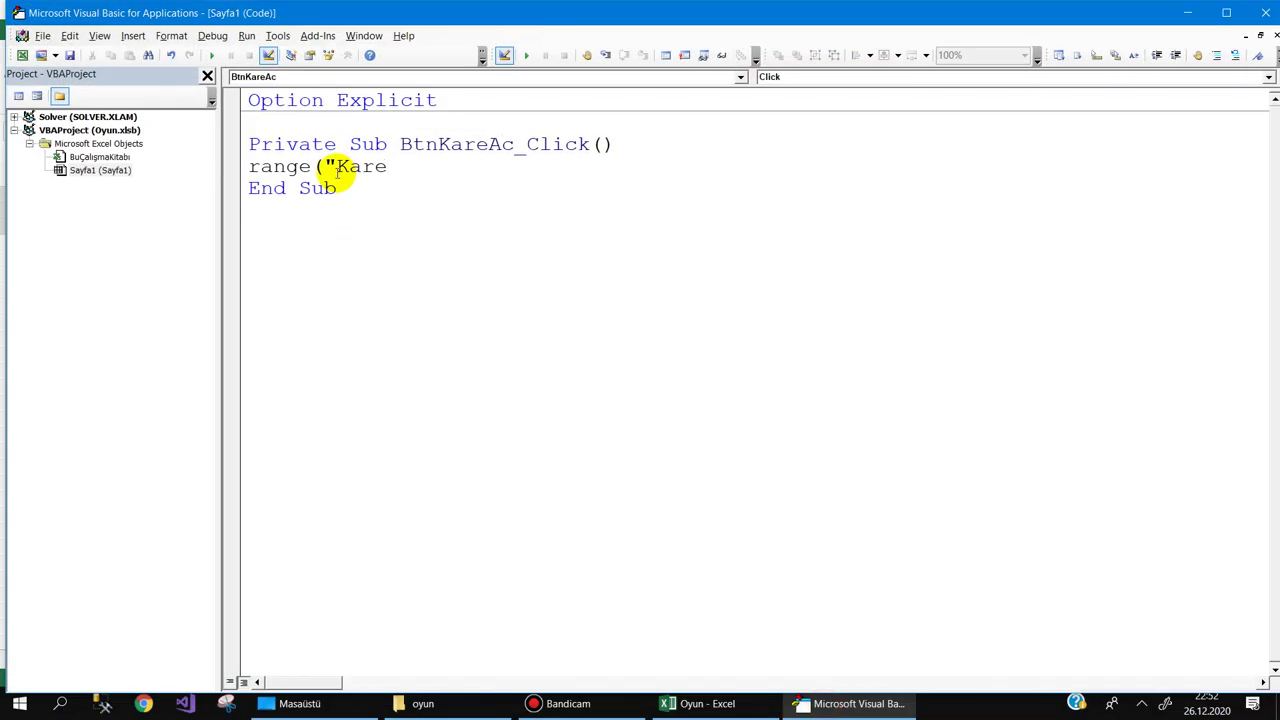
drag(337, 166, 430, 167)
text(AKARE")
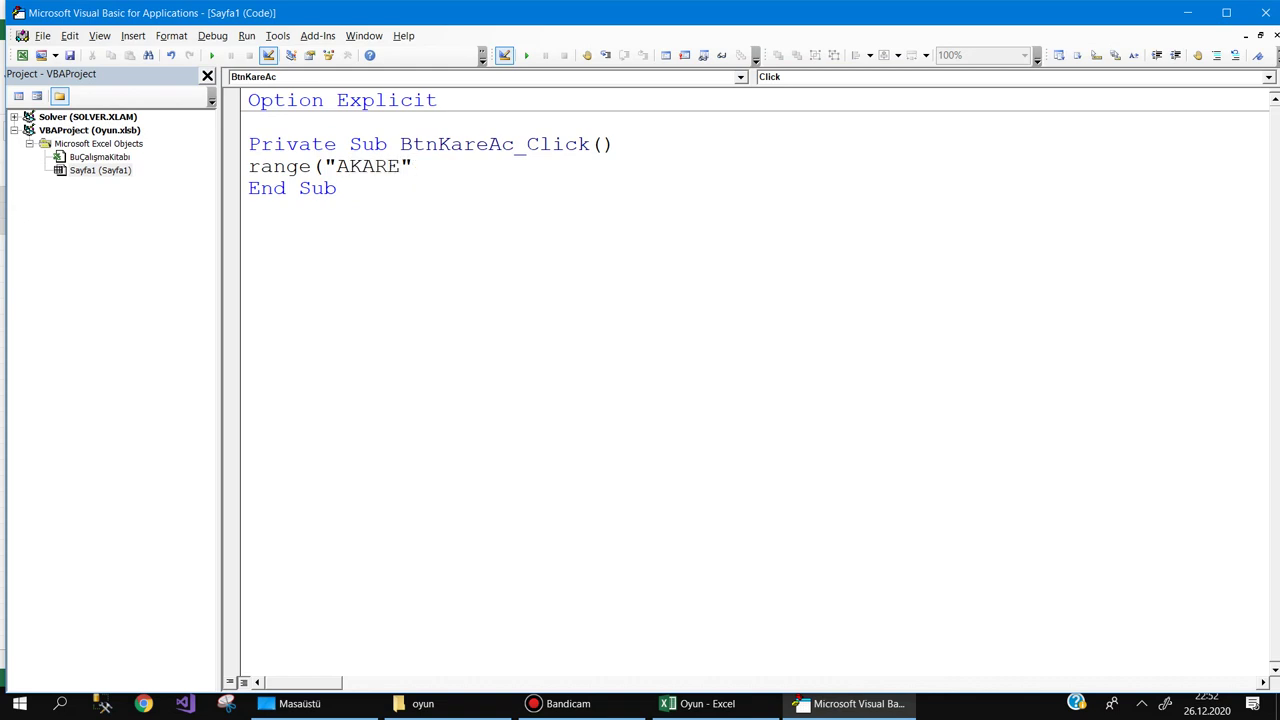
text().V)
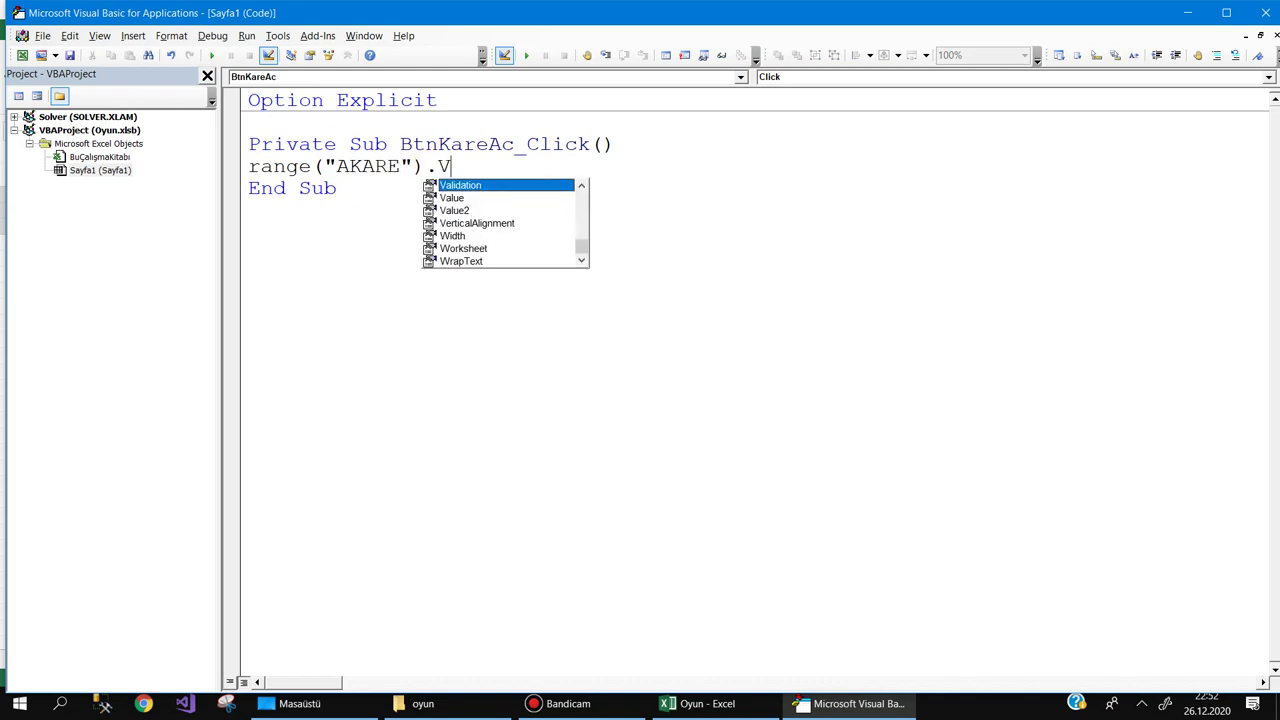
key(Down)
text(=)
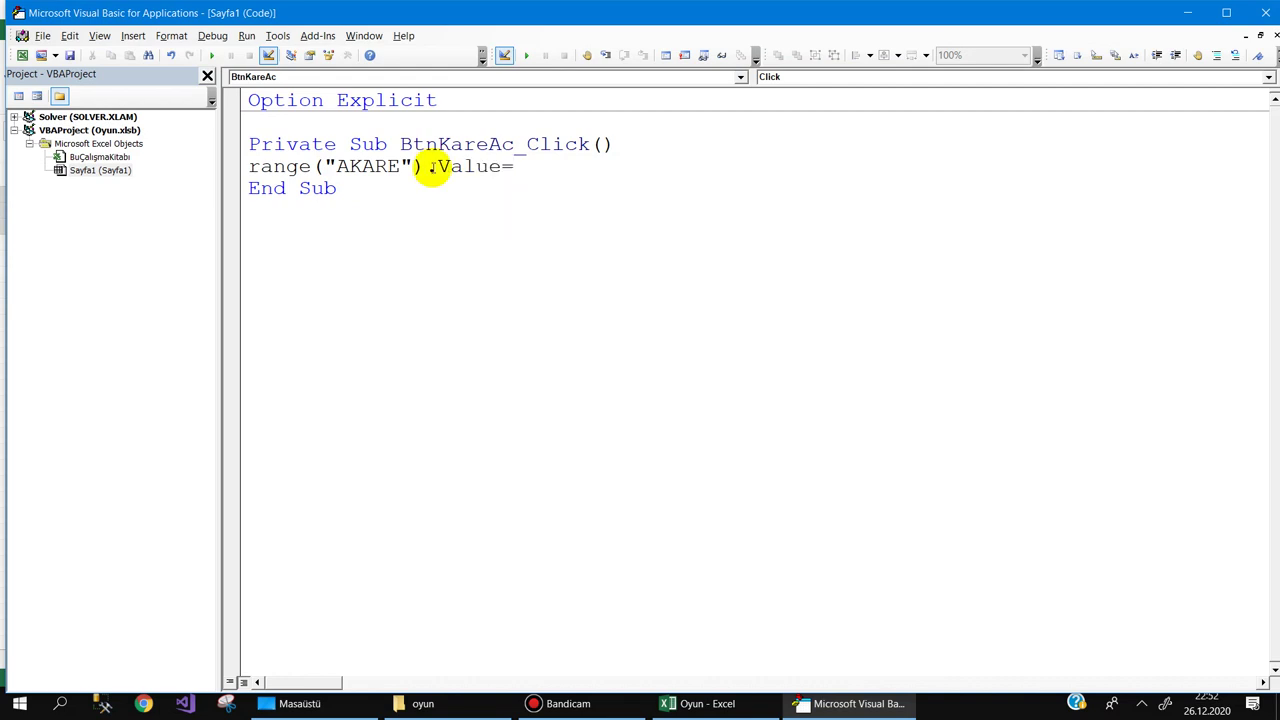
key(shift+Home)
key(ctrl+c)
key(End)
key(ctrl+v)
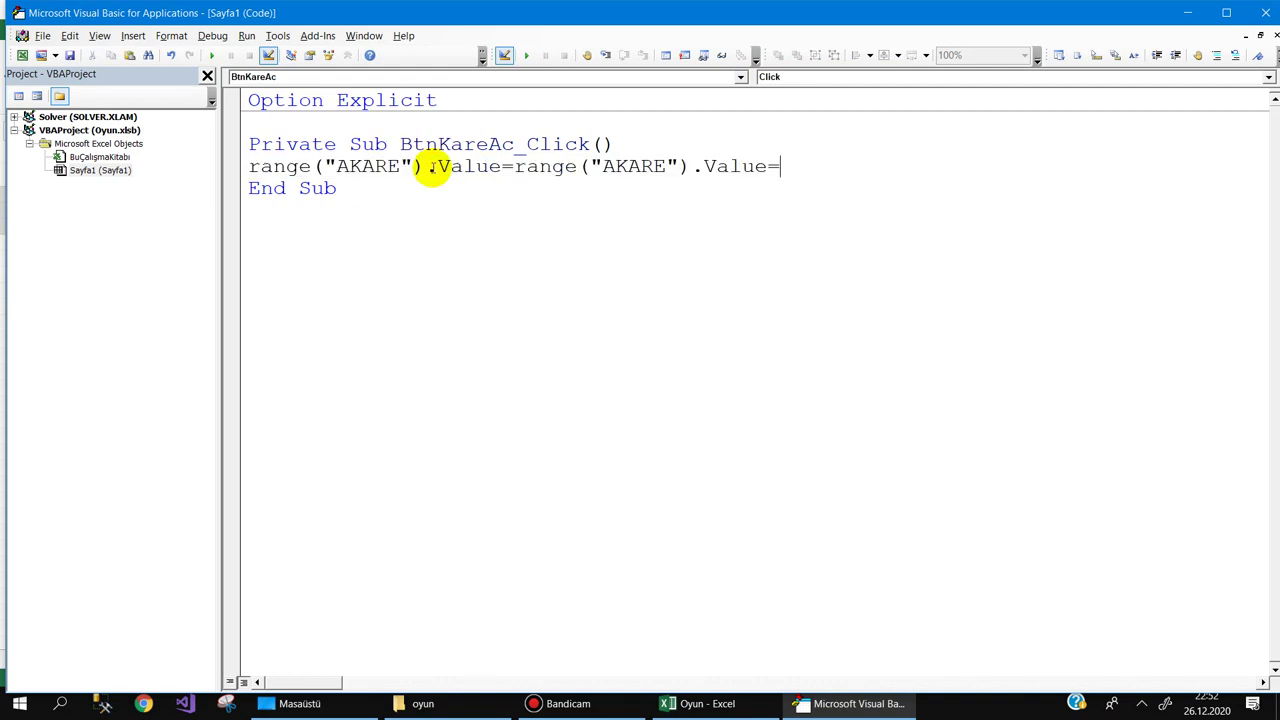
key(BackSpace)
text(+20)
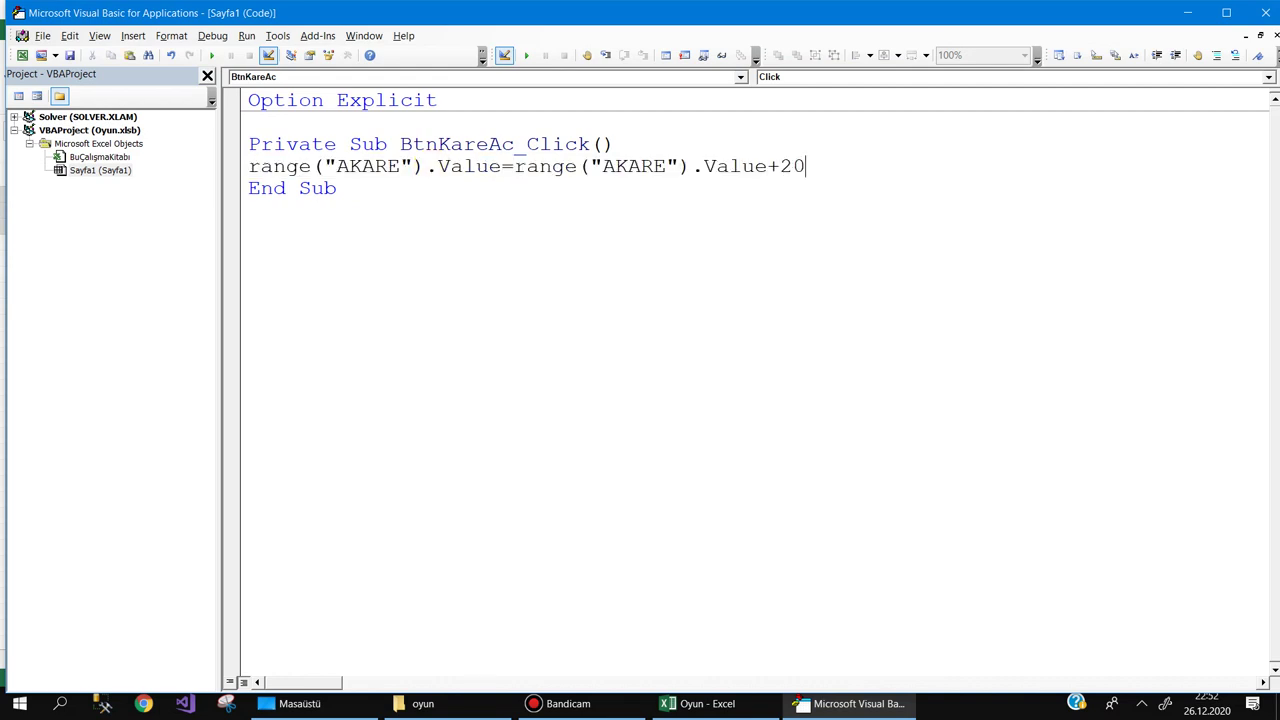
key(Return)
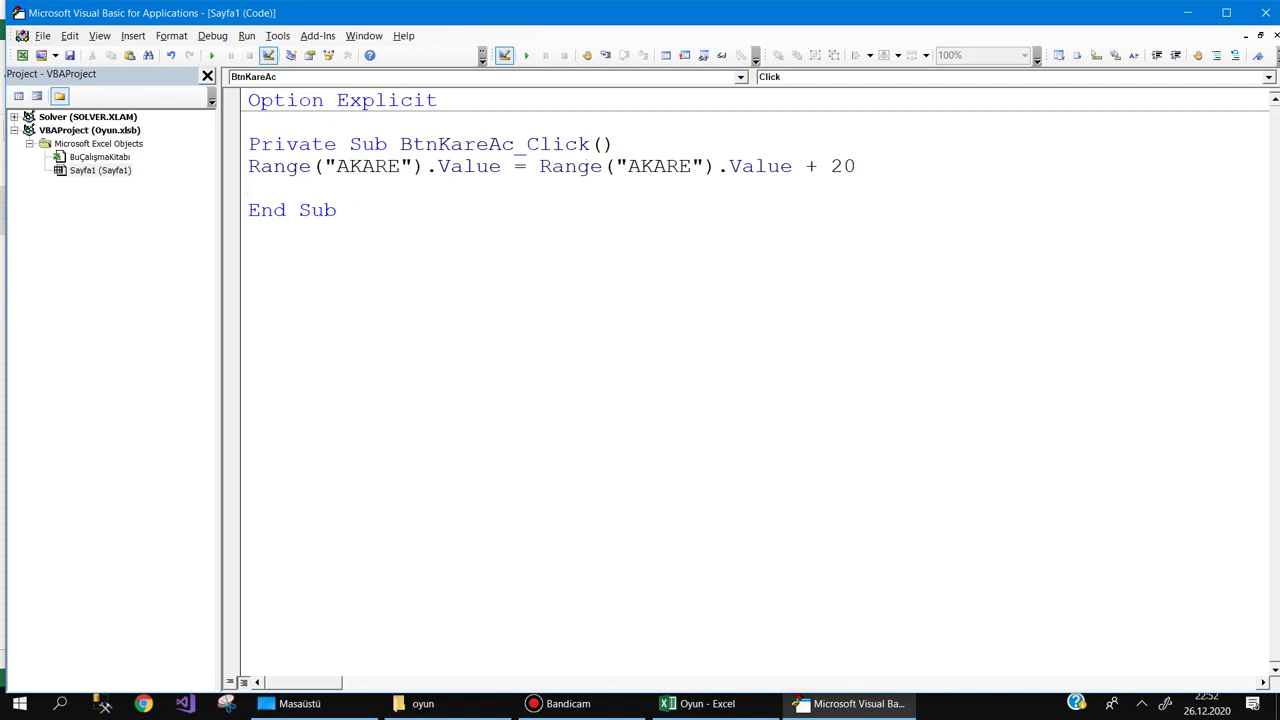
Add Range("deneme").Value = Range("deneme").Value + 1 and return to the workbook
key(shift+Up)
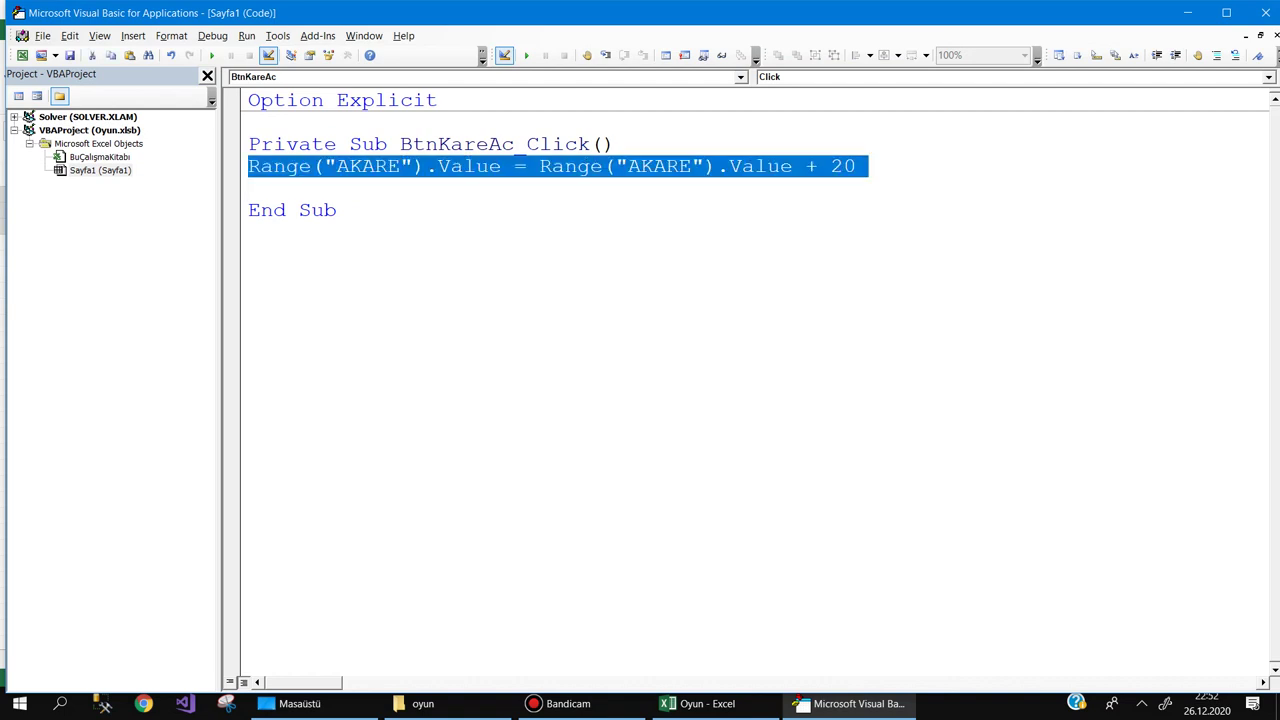
key(ctrl+c)
key(ctrl+v)
key(ctrl+v)
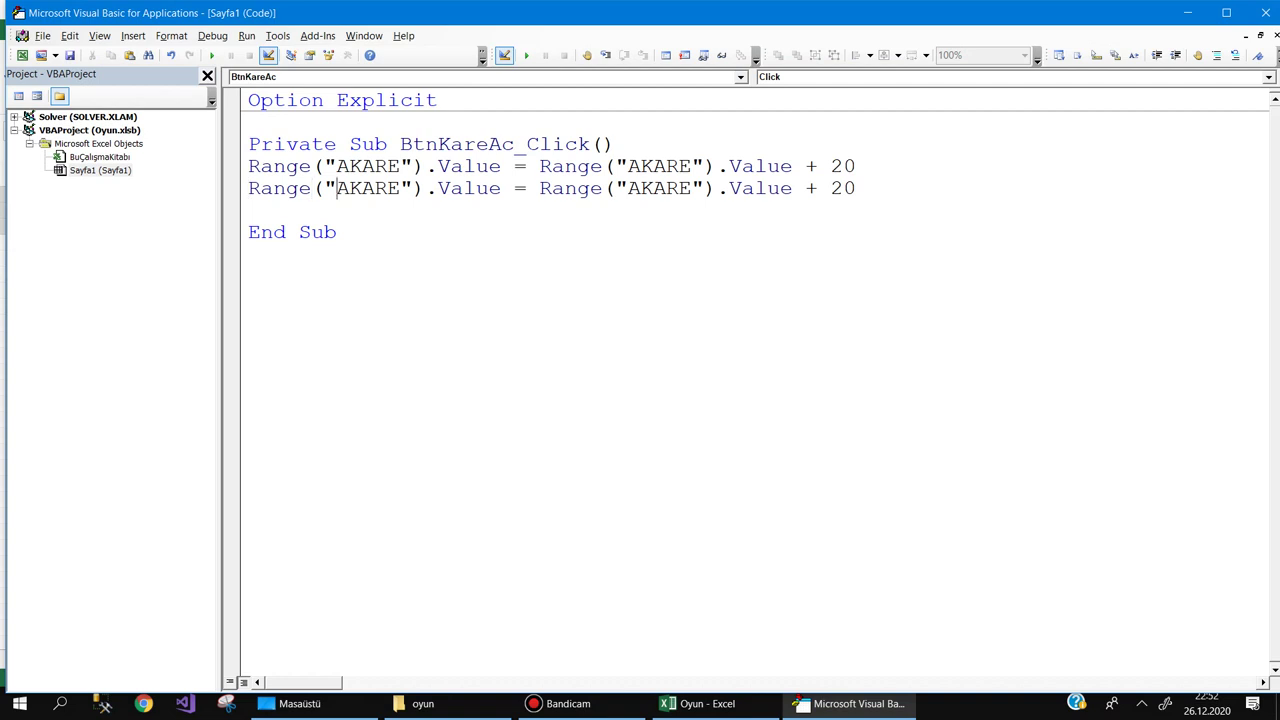
double_click(338, 188)
text(deneme)
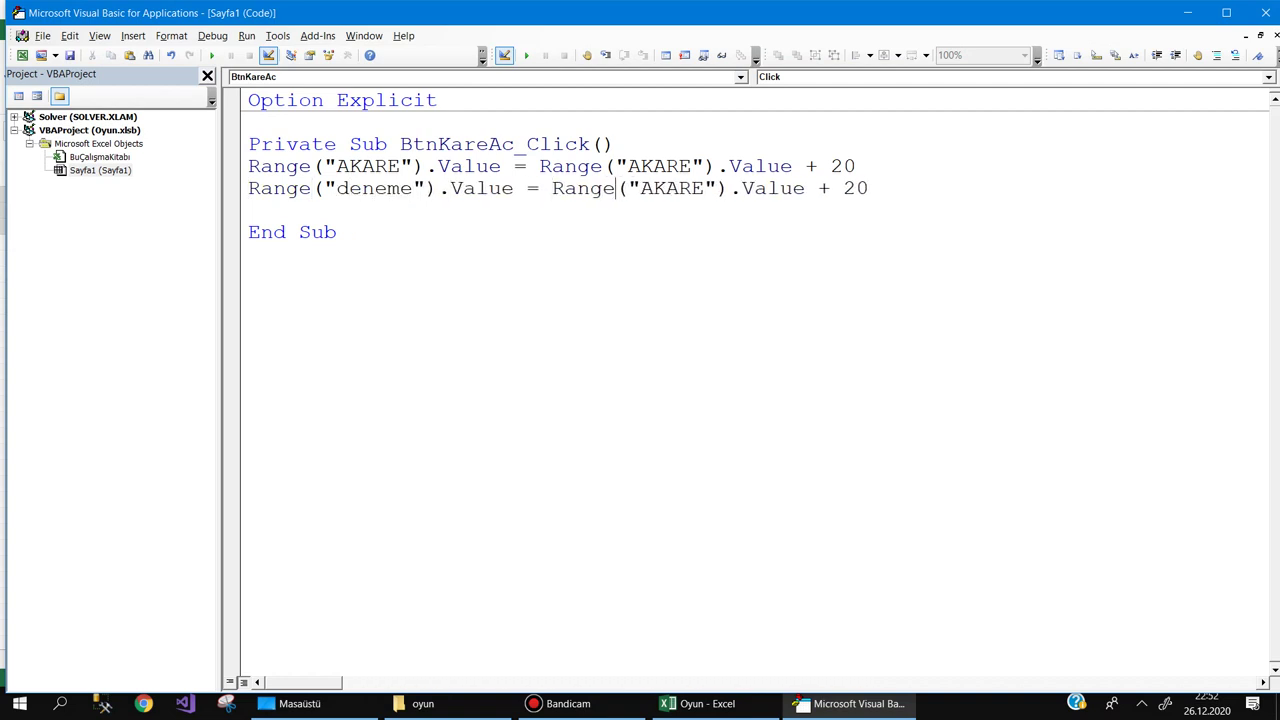
double_click(642, 188)
text(deneme)
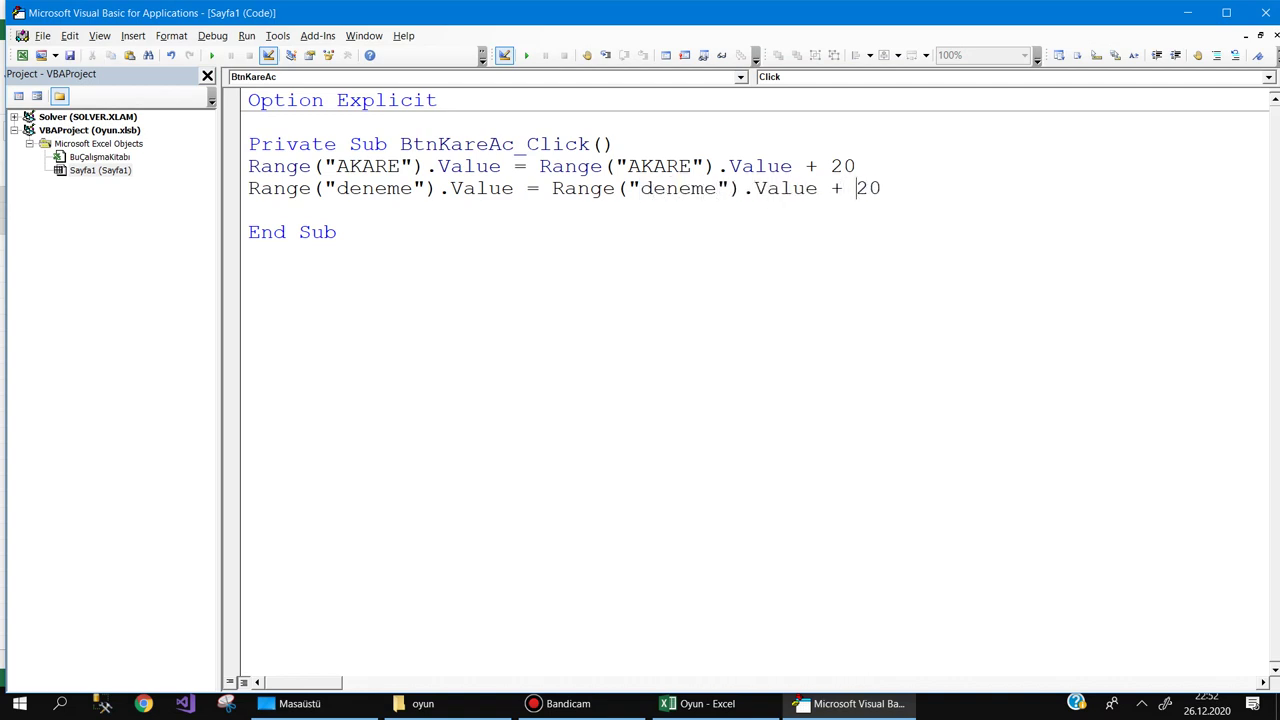
key(BackSpace)
key(BackSpace)
text(1)
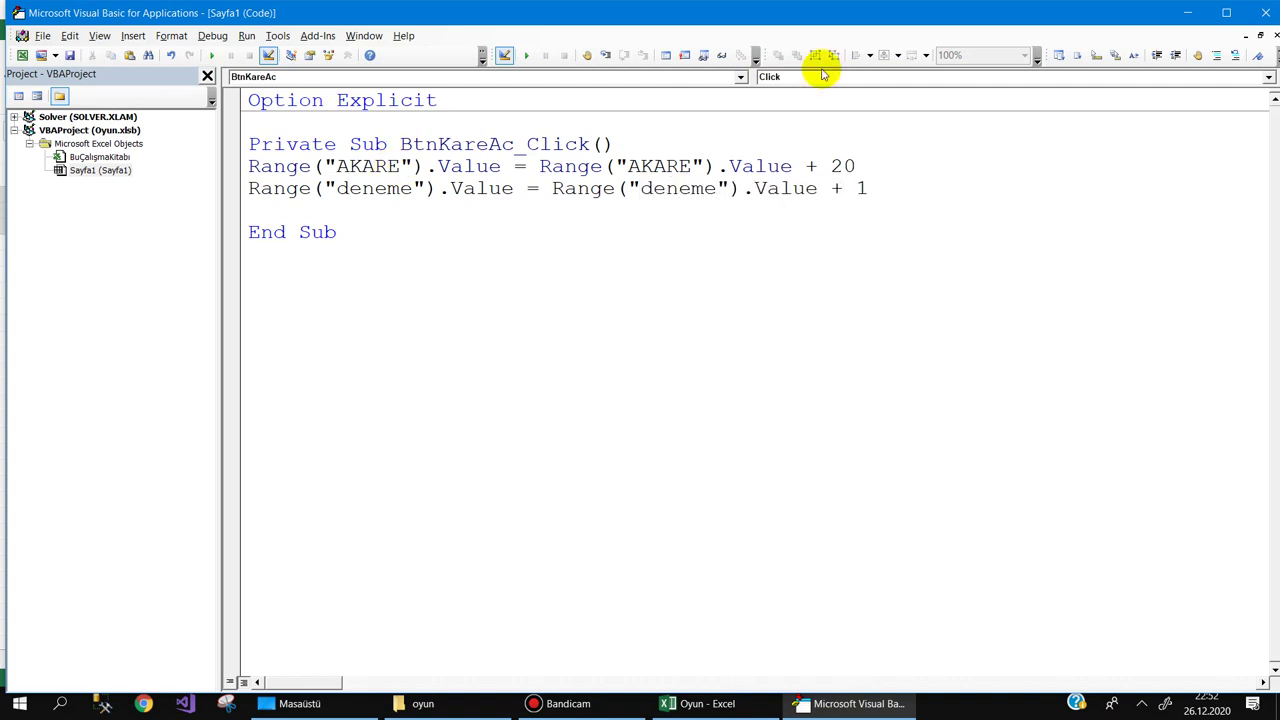
click(1190, 14)
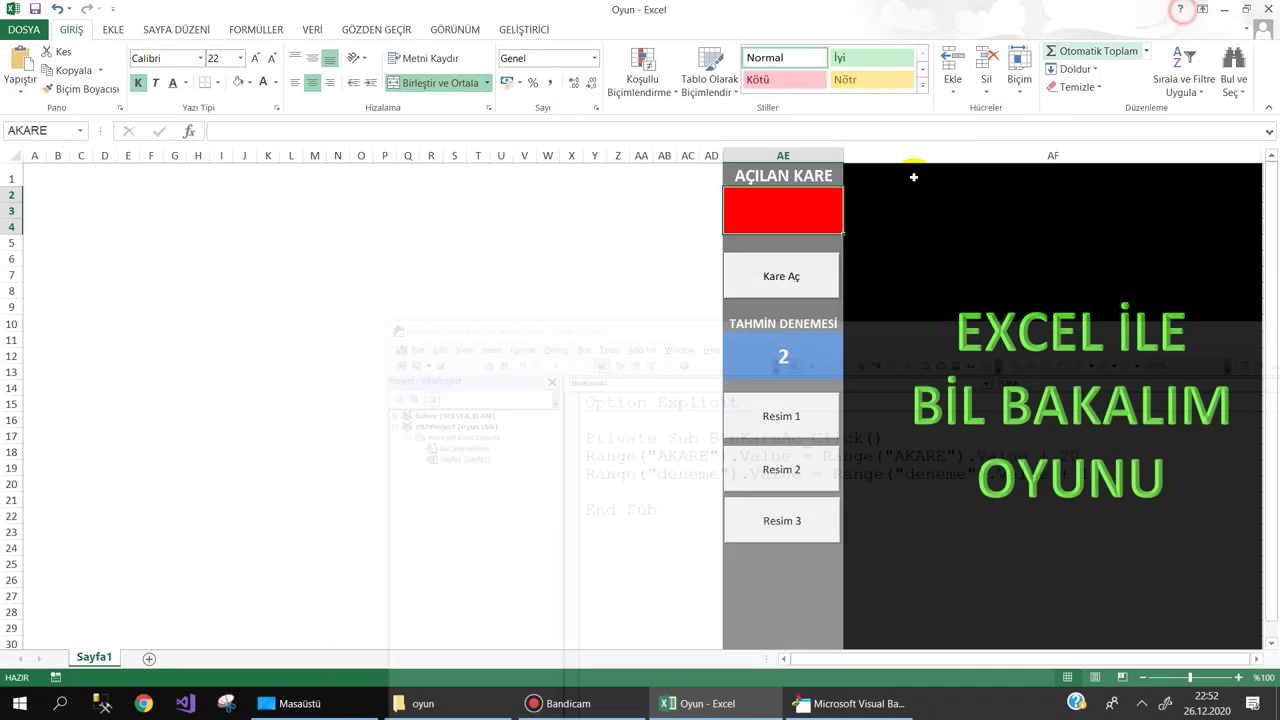
Reset the Deneme guess count to 0
click(522, 30)
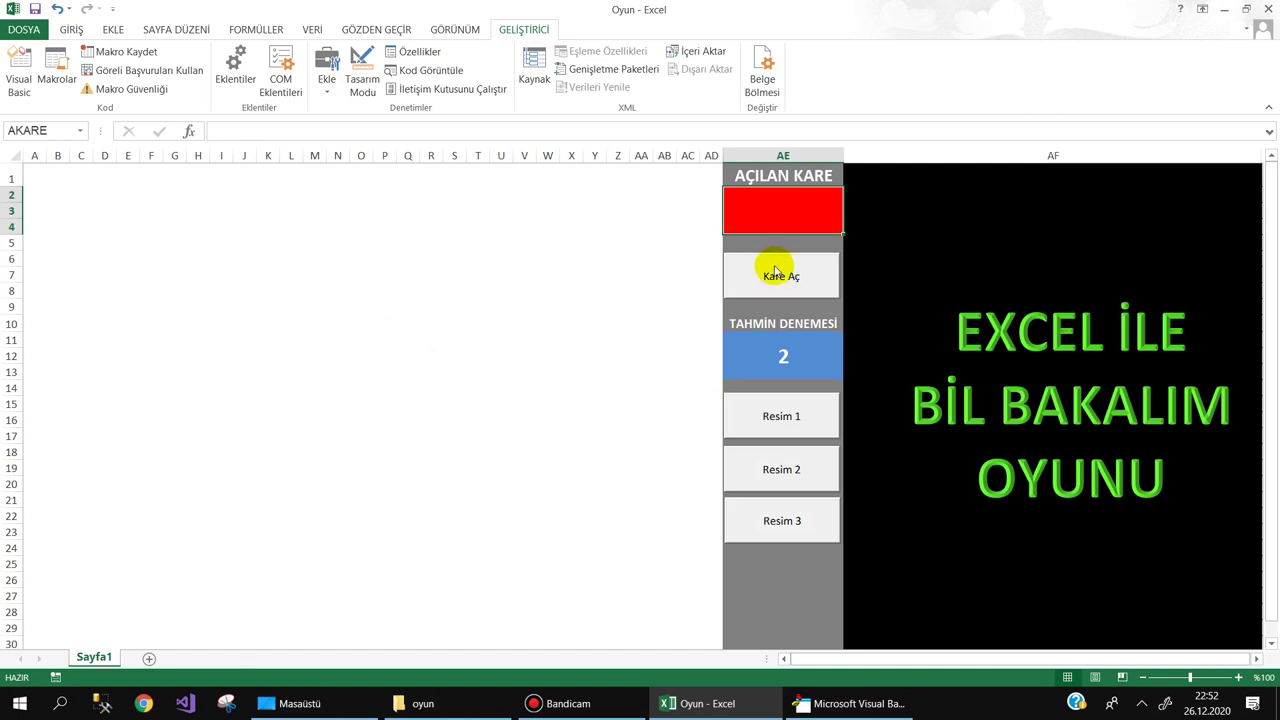
click(782, 355)
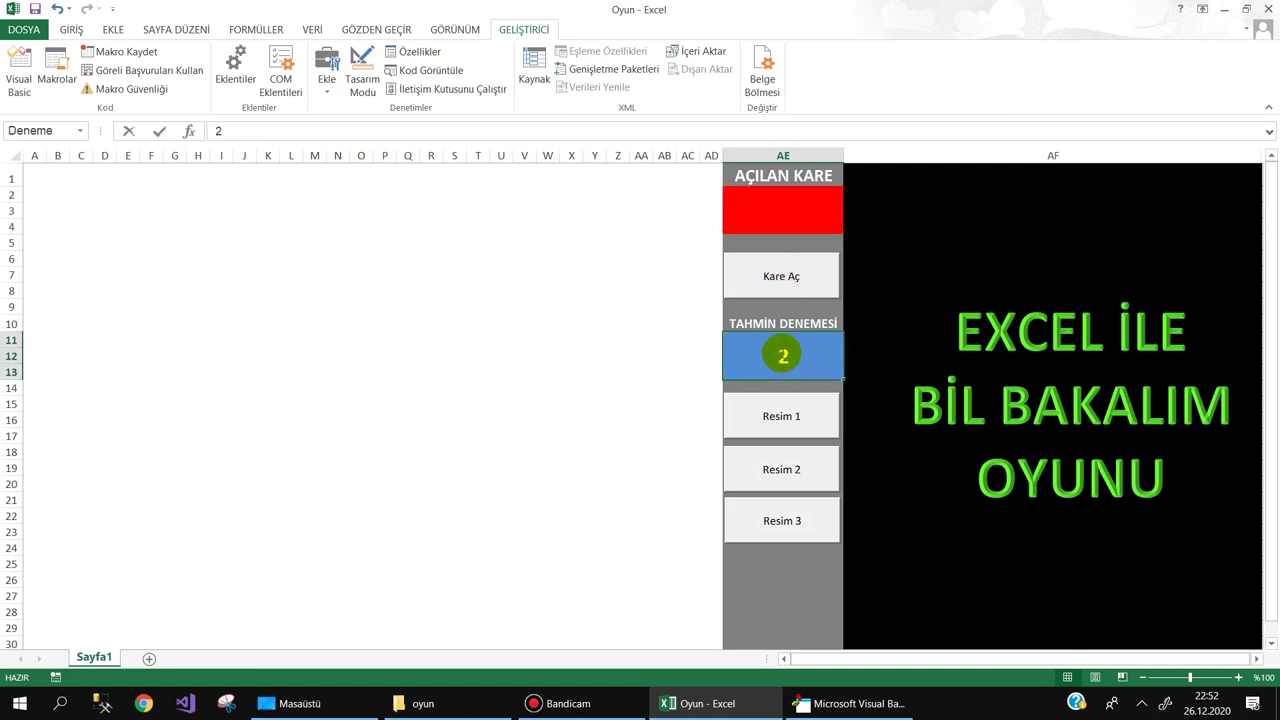
text(0)
click(779, 563)
Run the Kare Aç macro repeatedly until AKARE reaches 440 and the guess count 22
click(775, 280)
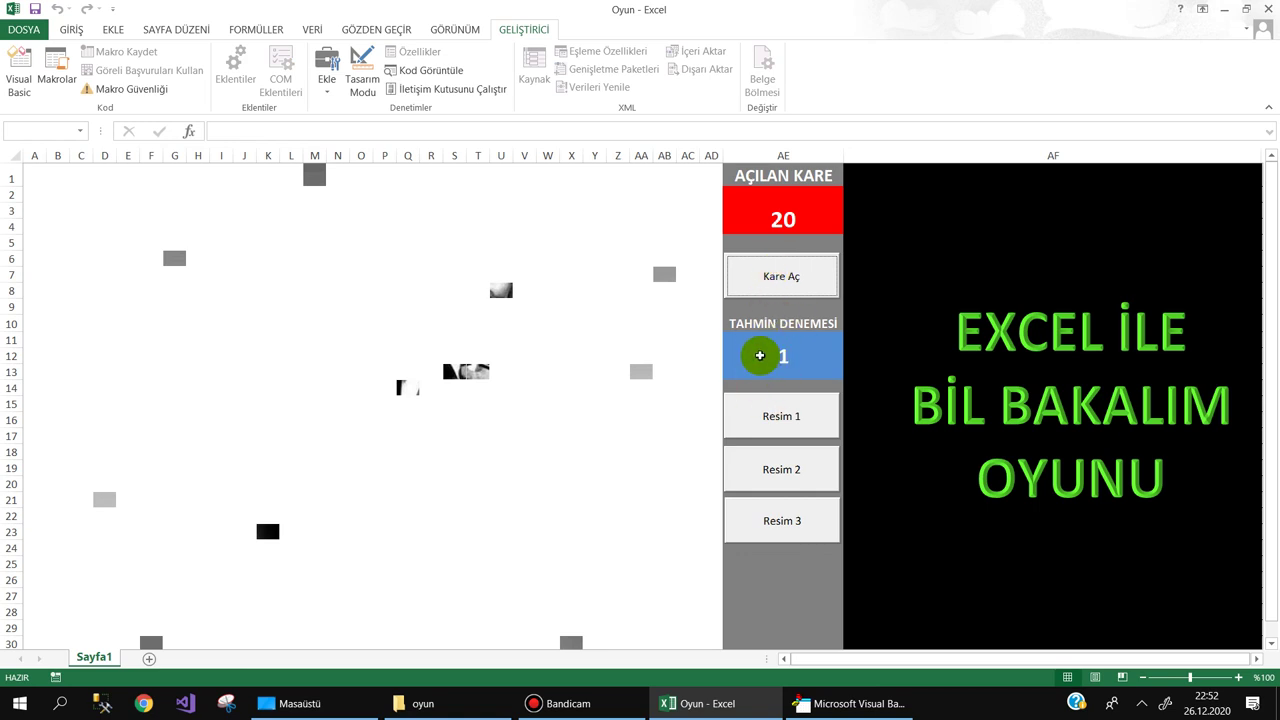
click(778, 280)
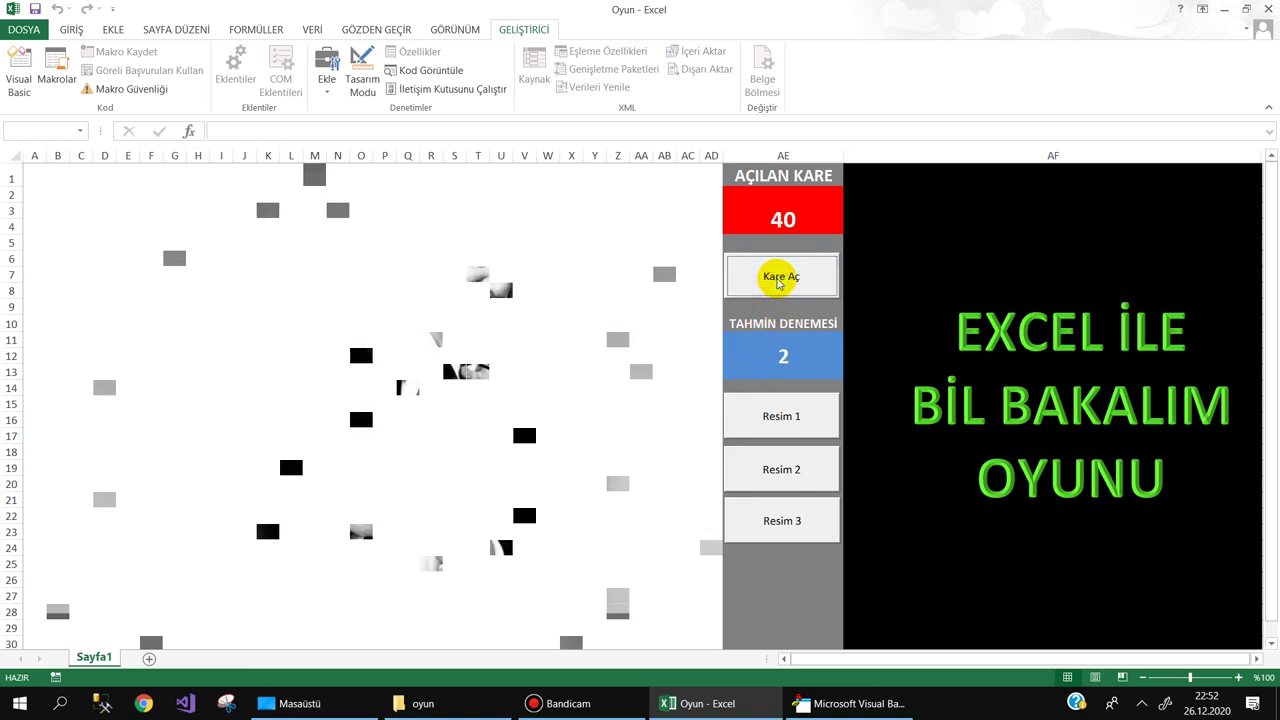
click(778, 280)
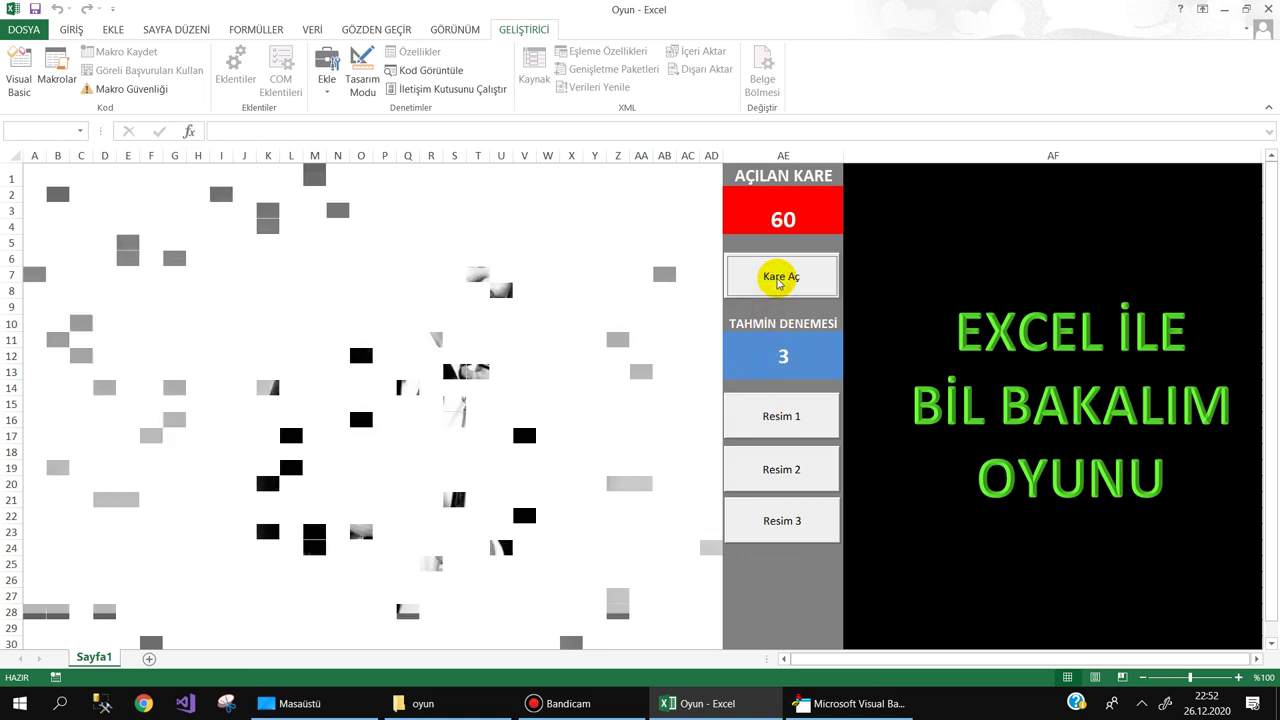
click(778, 280)
click(778, 280)
click(778, 280)
click(778, 280)
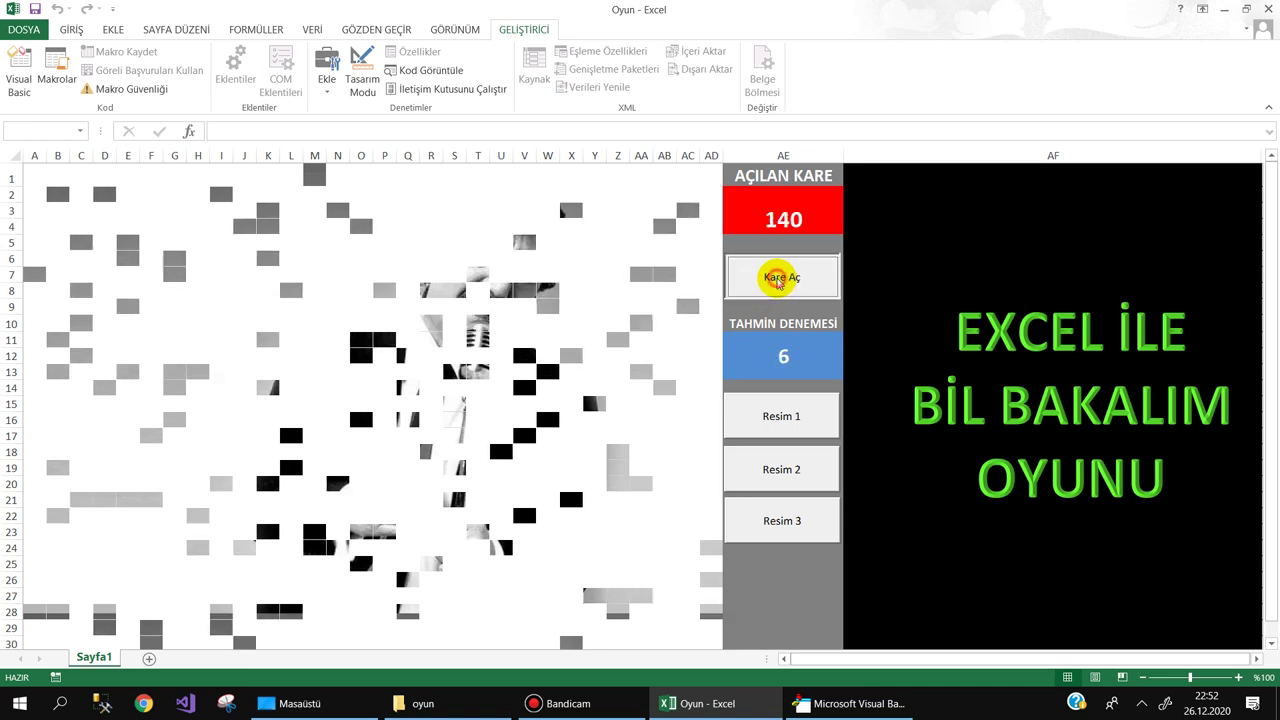
click(778, 280)
click(778, 280)
click(778, 280)
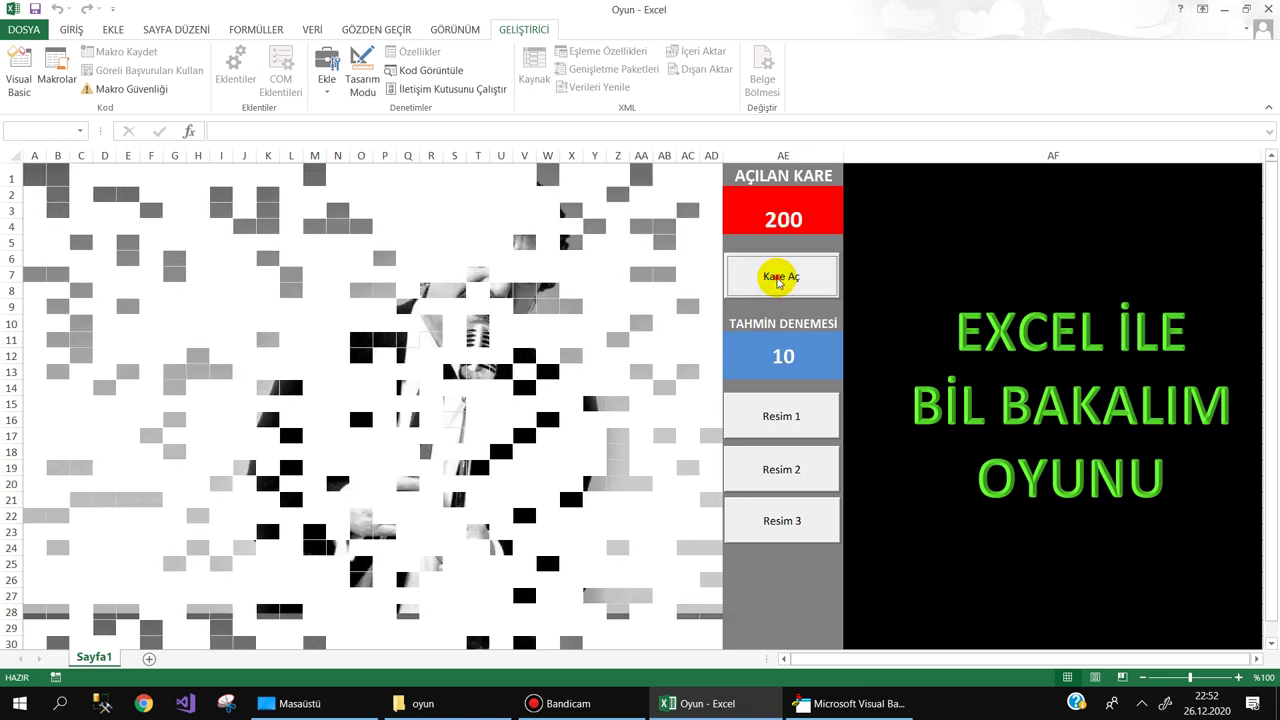
click(778, 280)
click(778, 280)
click(778, 280)
click(778, 280)
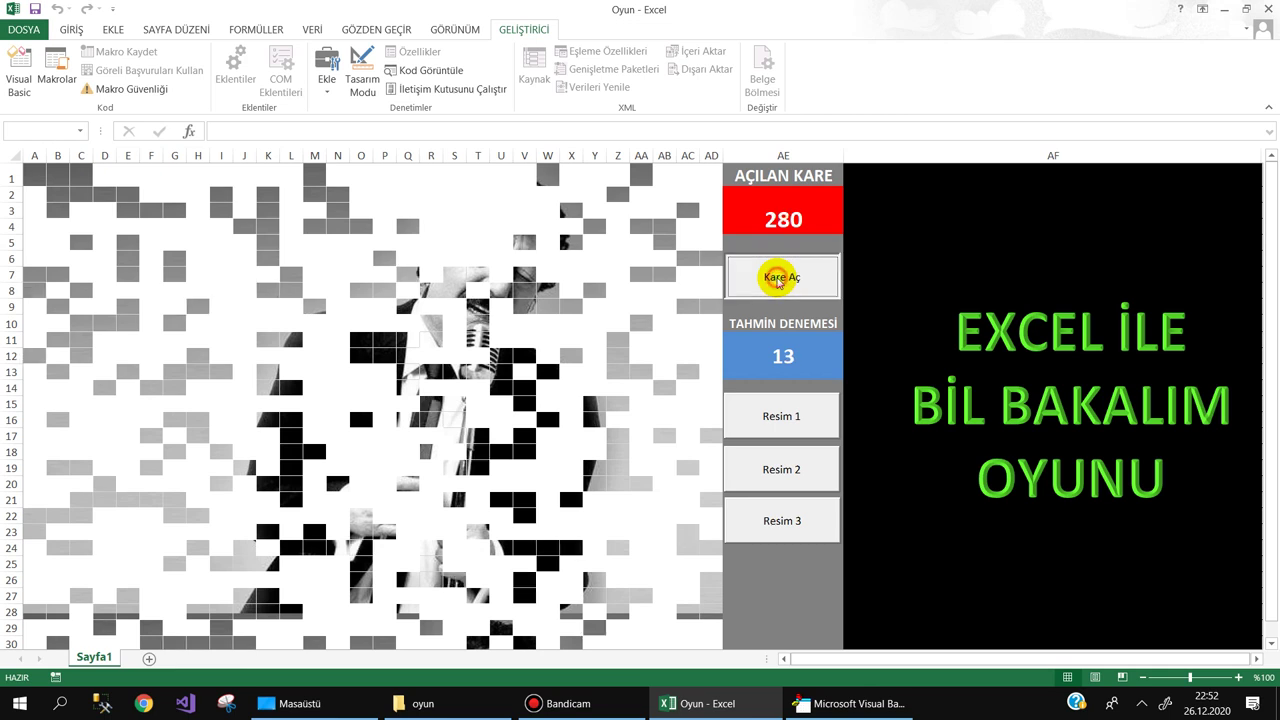
click(778, 280)
click(778, 280)
click(778, 280)
click(778, 280)
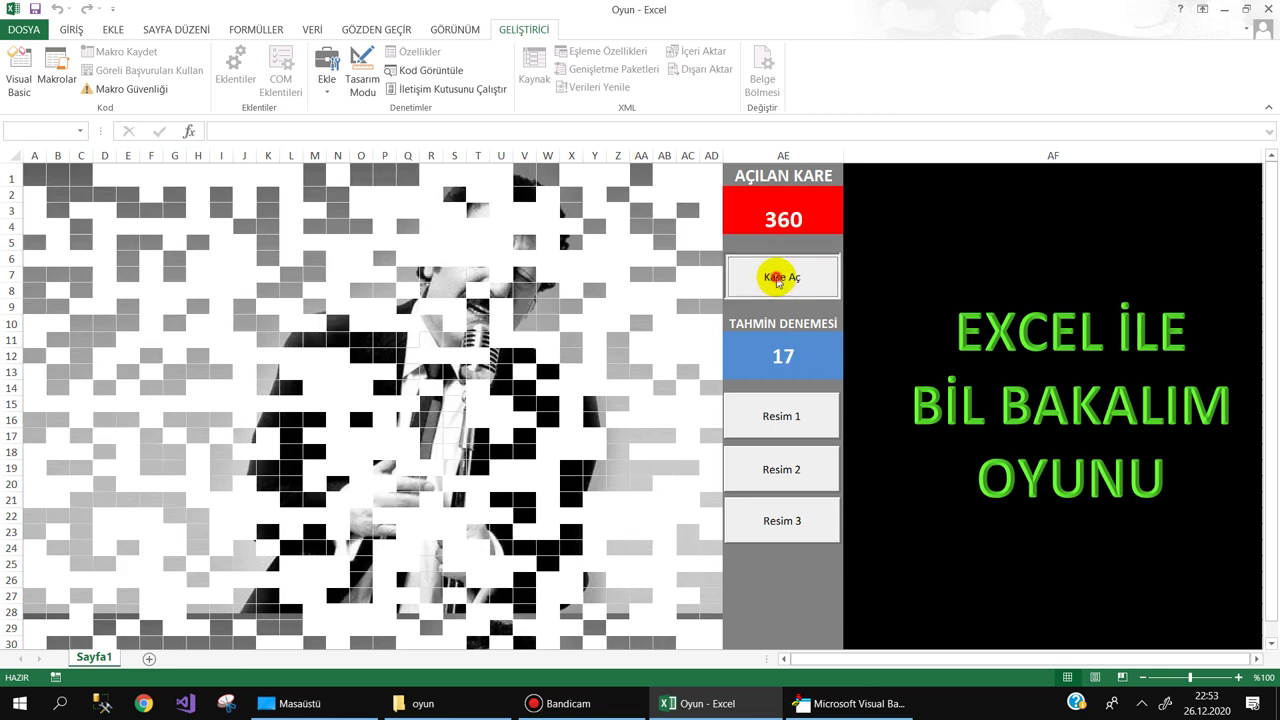
click(778, 280)
click(778, 282)
click(779, 283)
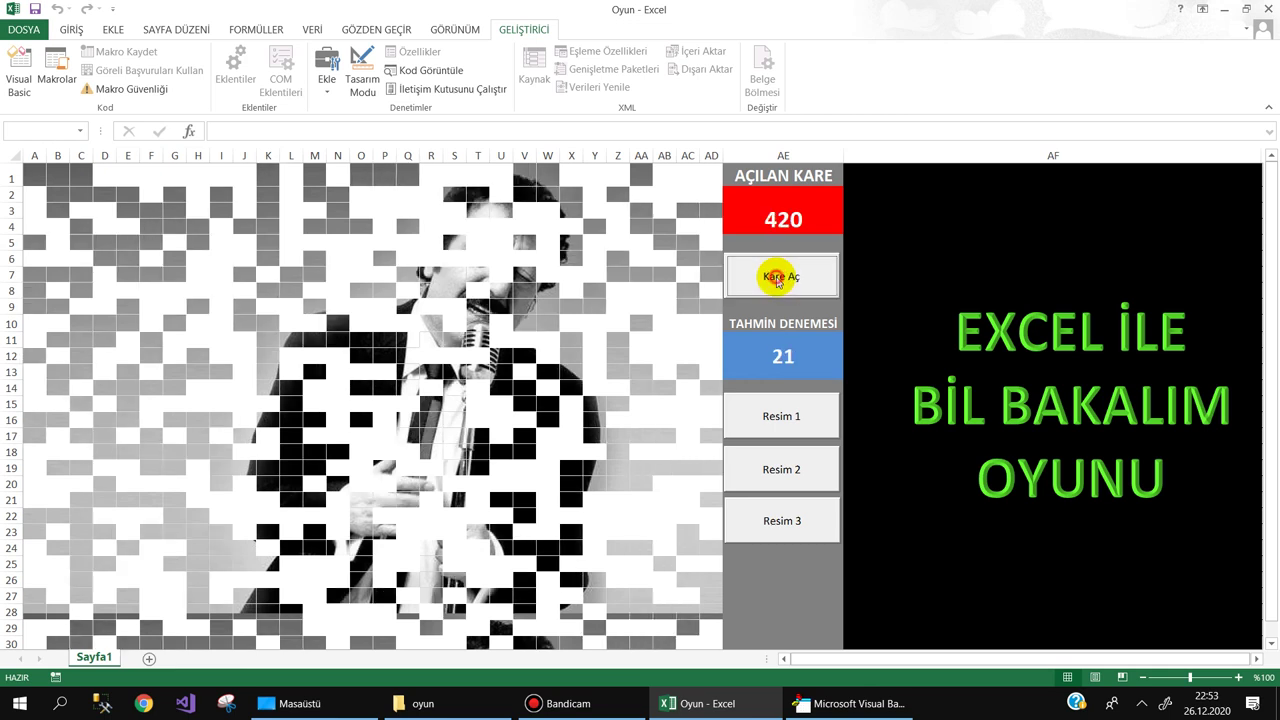
click(780, 285)
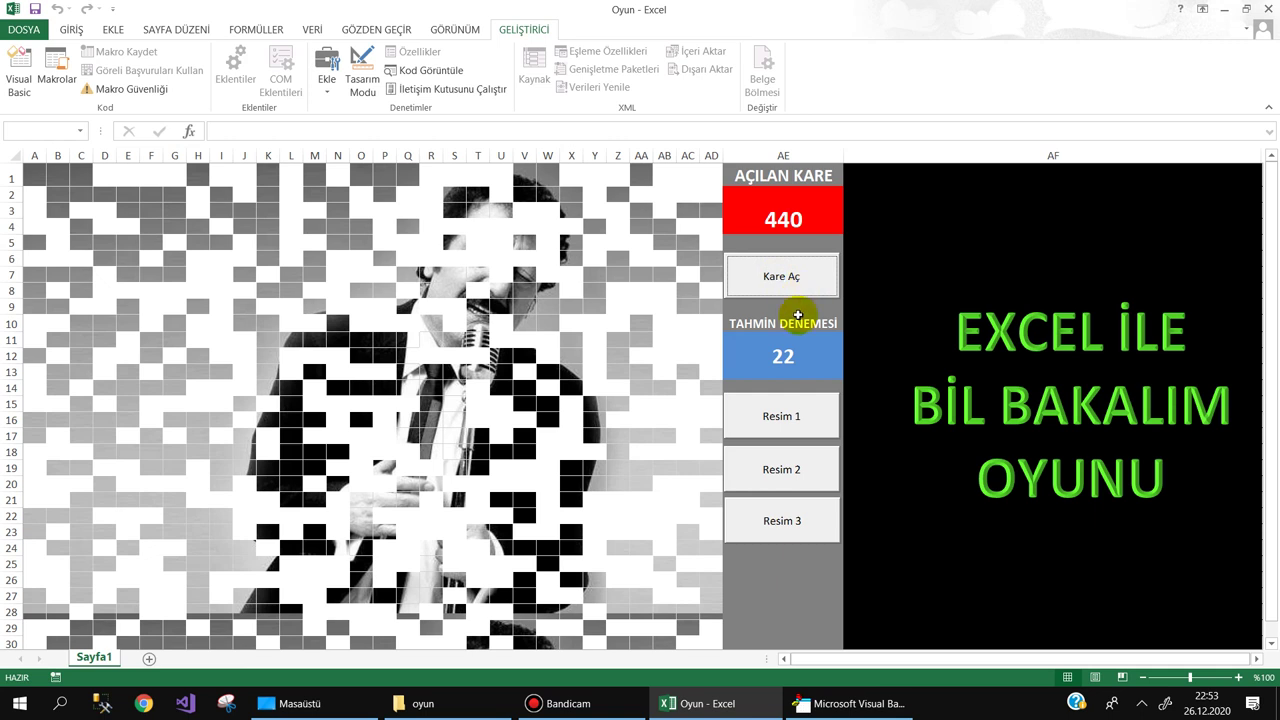
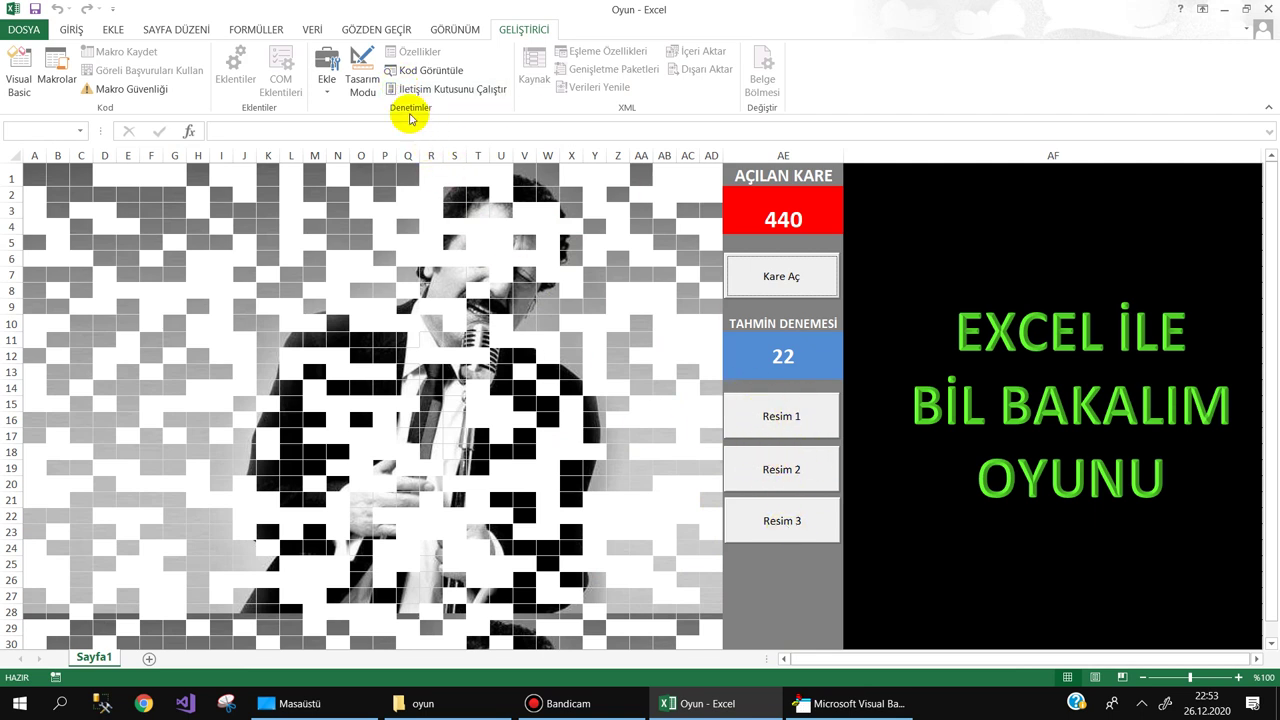
Turn on Tasarım Modu and create an empty btnR1_Click procedure for the Resim 1 button
click(357, 80)
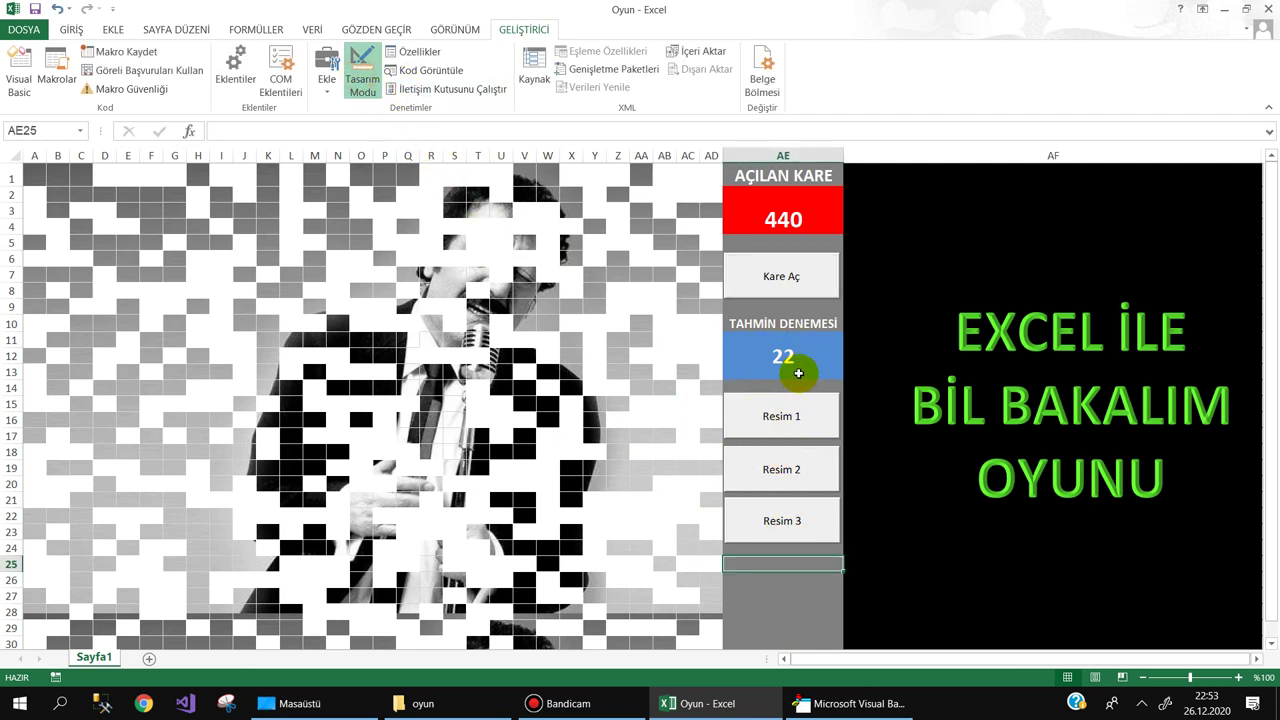
double_click(772, 420)
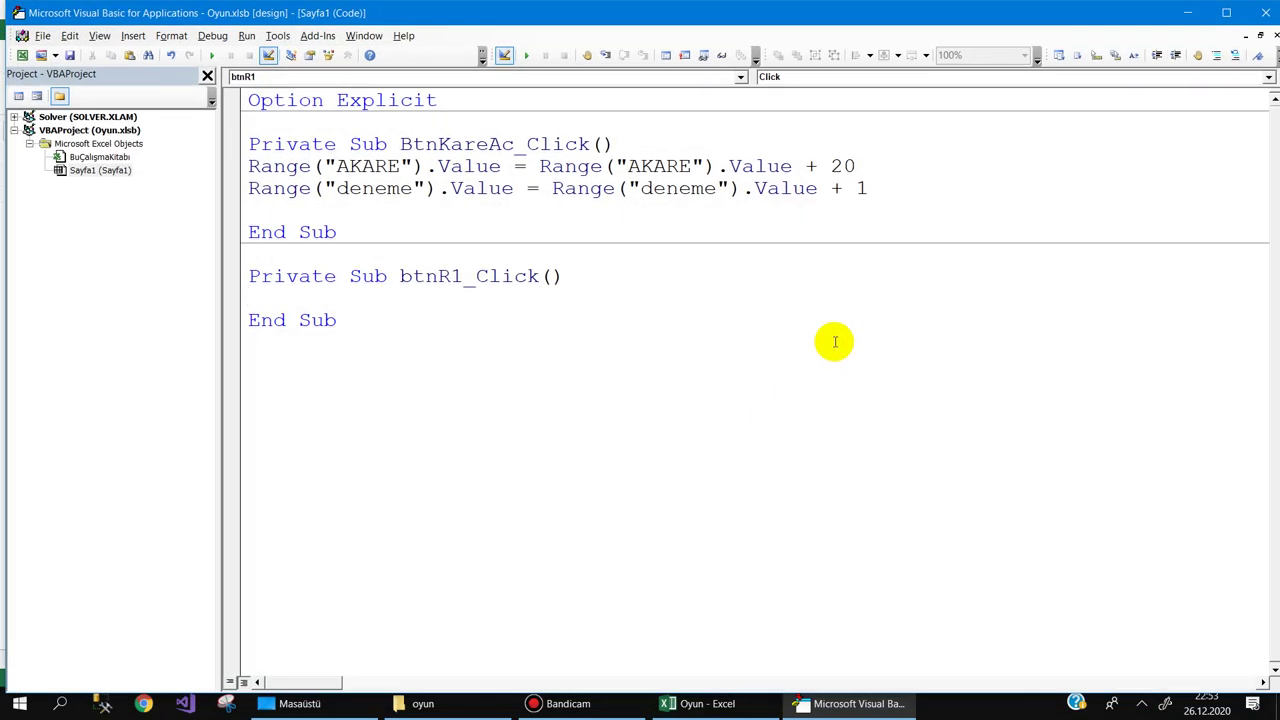
Add a Range("AKARE").Value = 0 line to btnR1_Click, reusing the reference from BtnKareAc_Click
drag(502, 166, 248, 166)
key(ctrl+c)
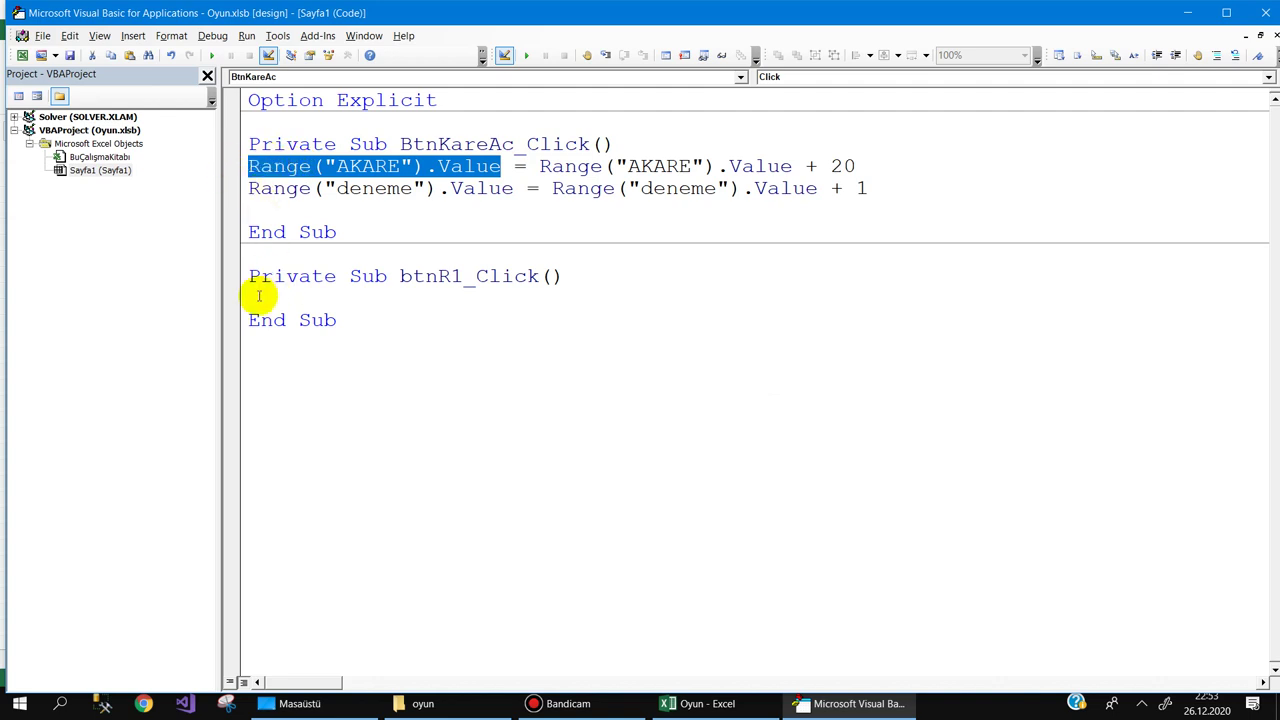
click(258, 296)
key(ctrl+v)
text(=)
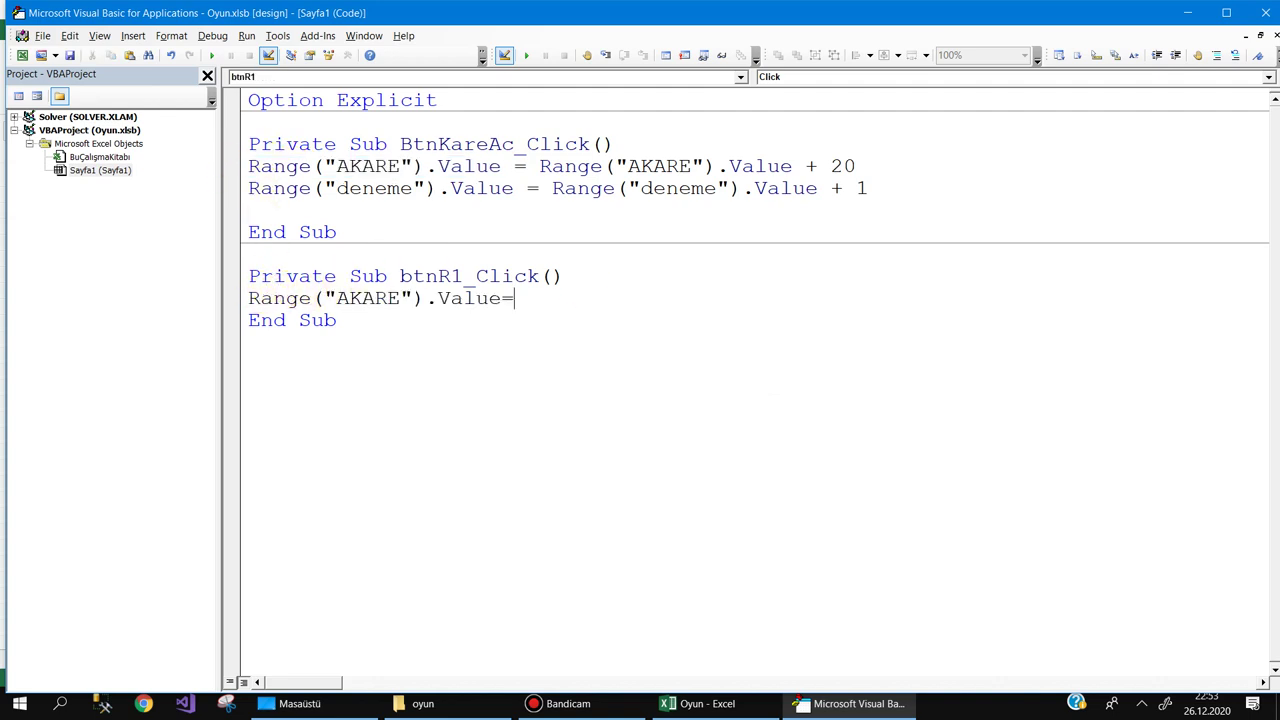
key(Return)
Add a second line to btnR1_Click that sets Range("deneme").Value = 0
key(ctrl+v)
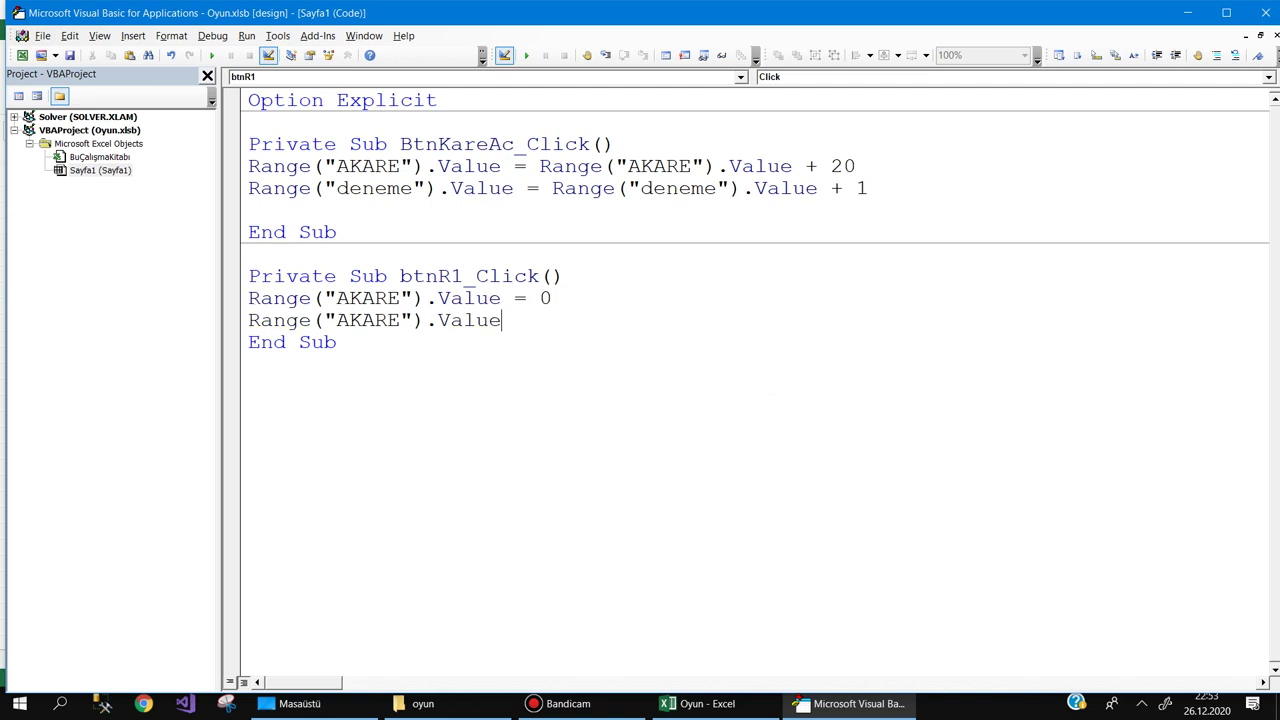
double_click(385, 191)
key(ctrl+c)
double_click(368, 322)
key(ctrl+v)
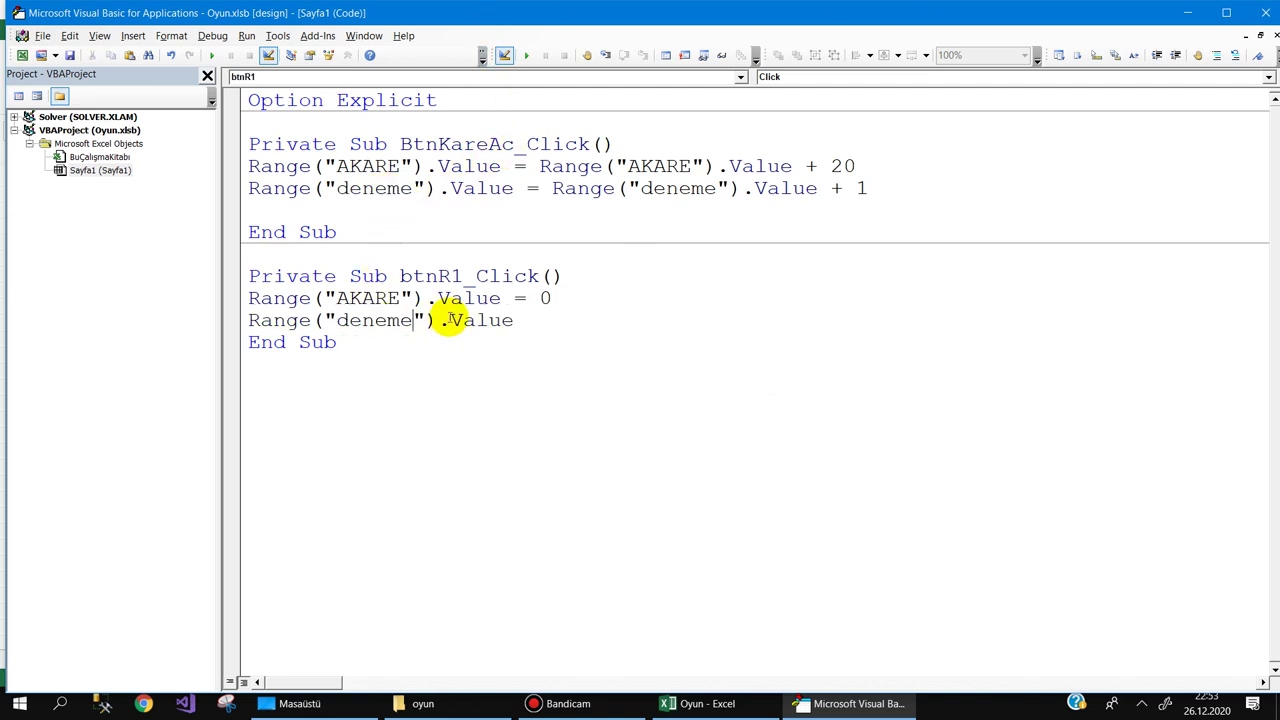
click(528, 326)
text(=0)
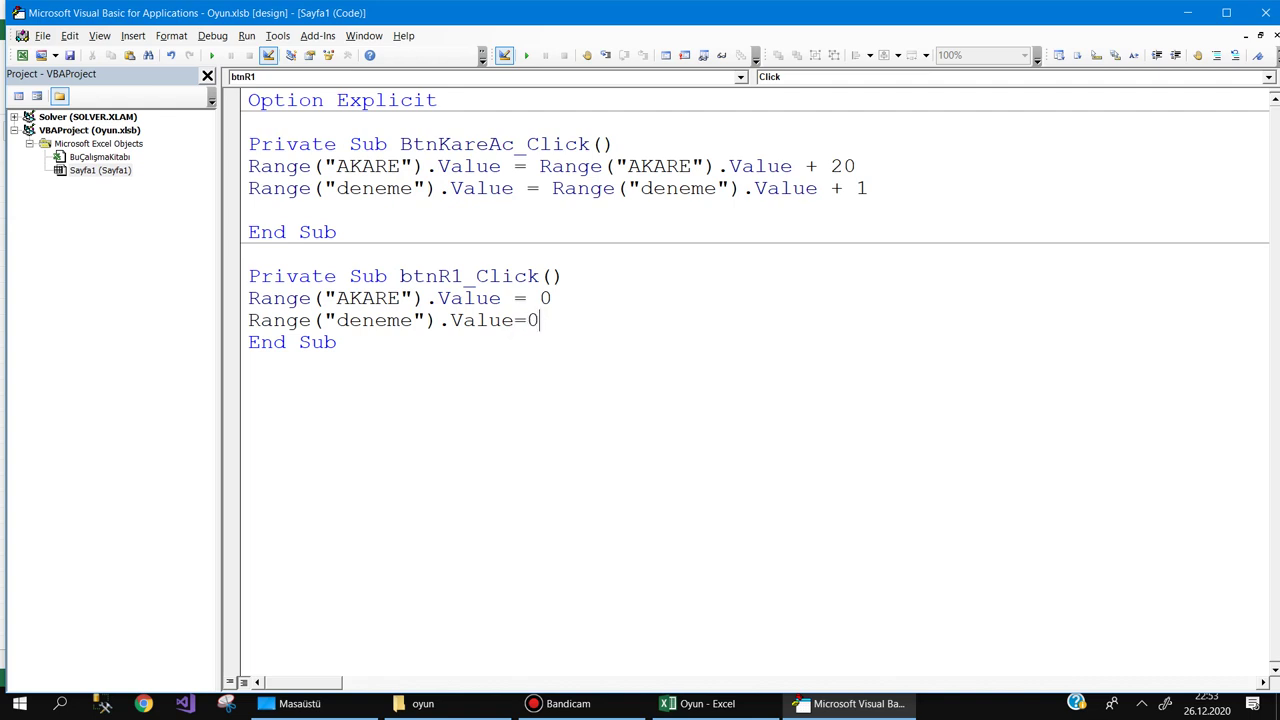
key(Return)
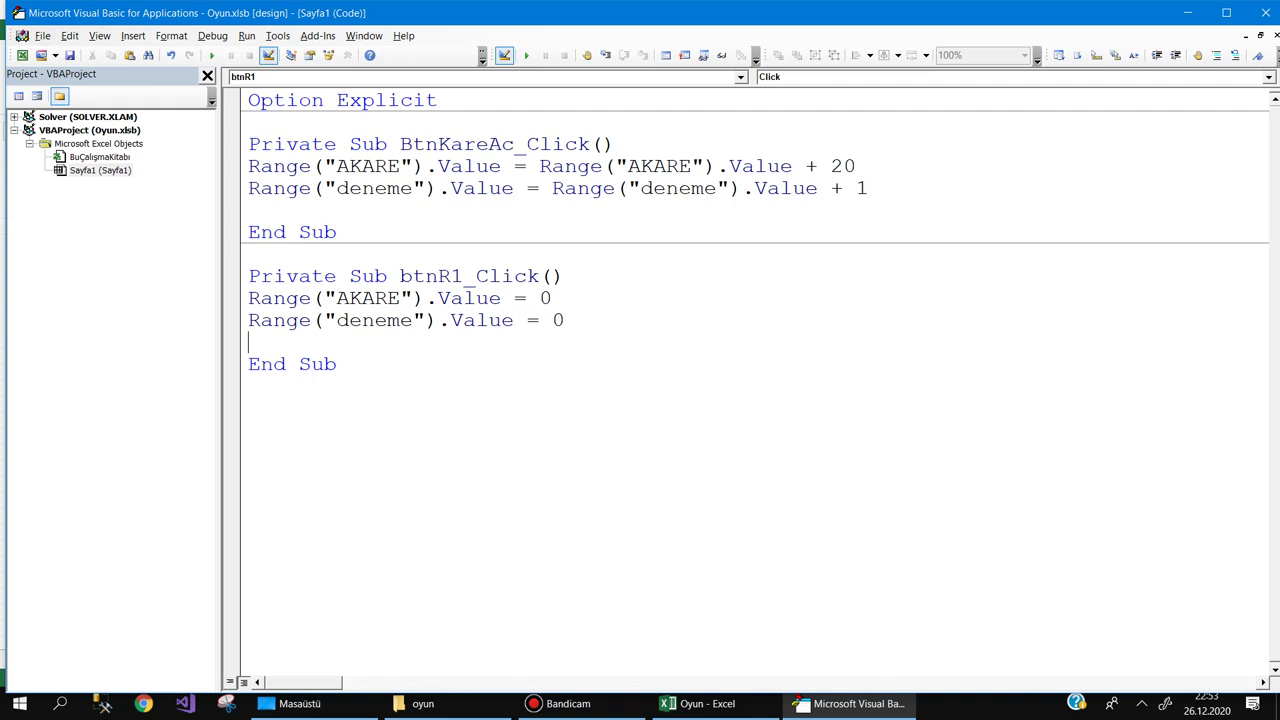
click(701, 704)
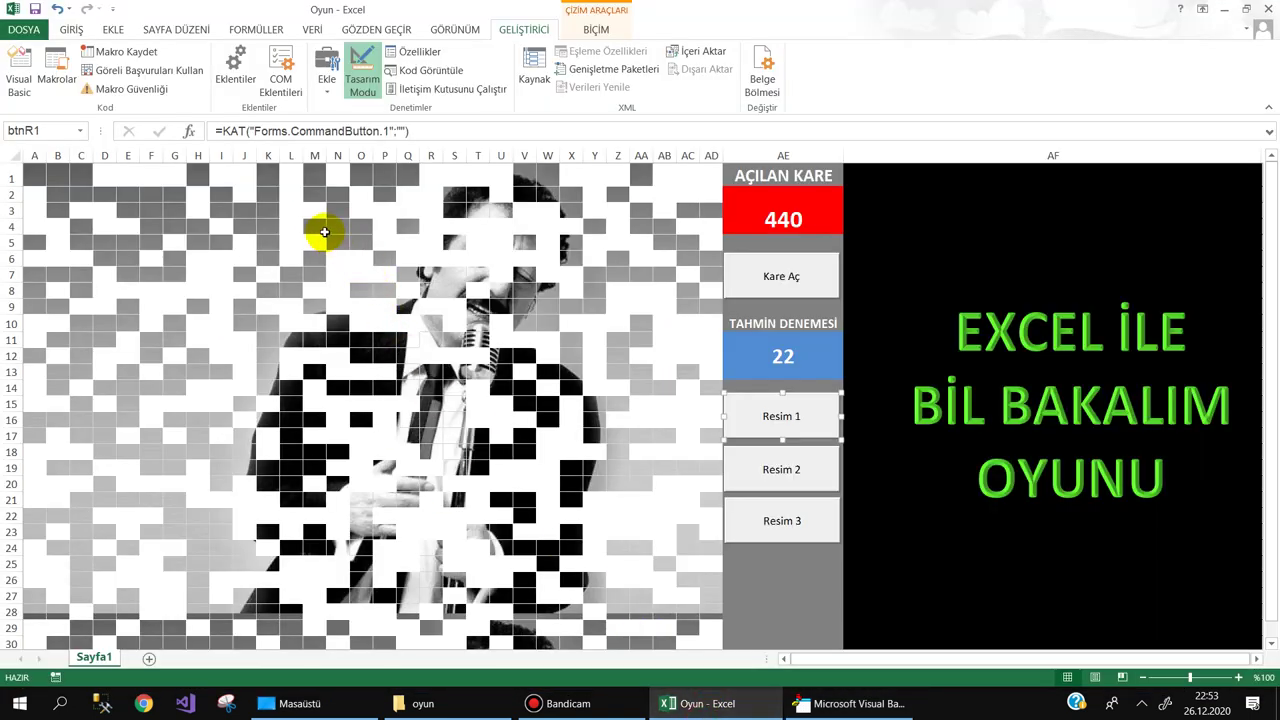
click(316, 228)
click(163, 29)
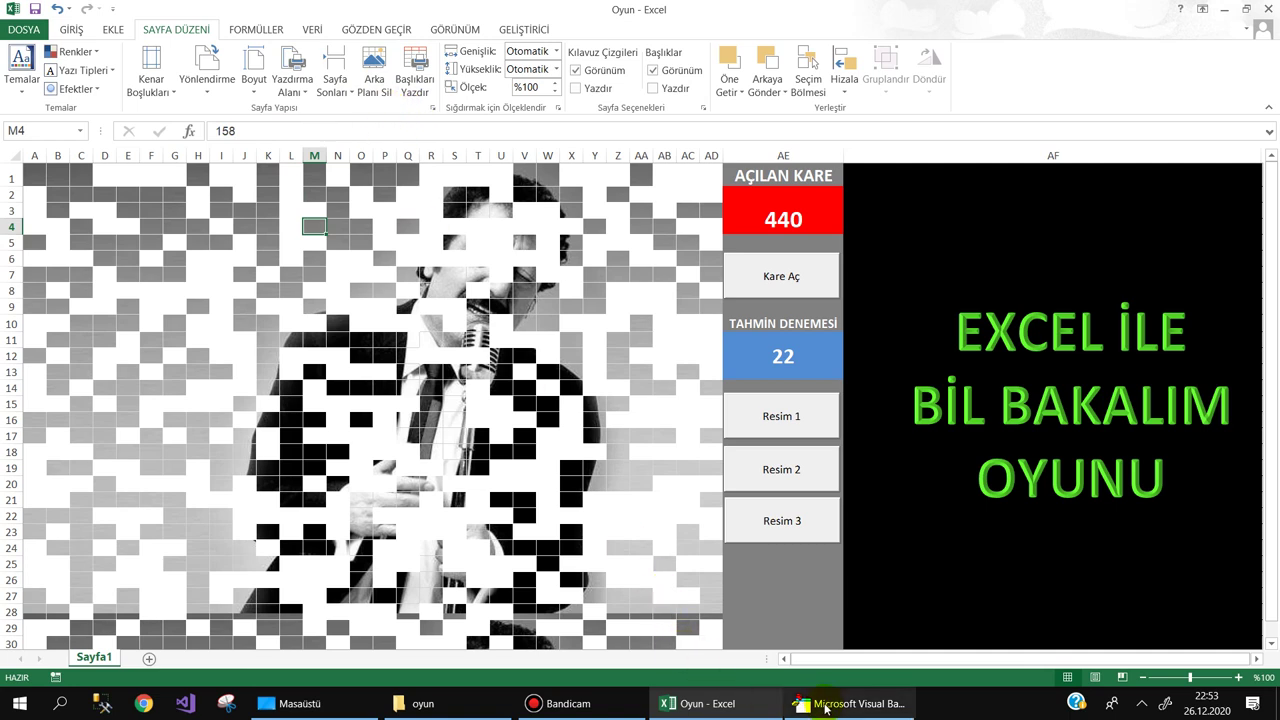
click(805, 703)
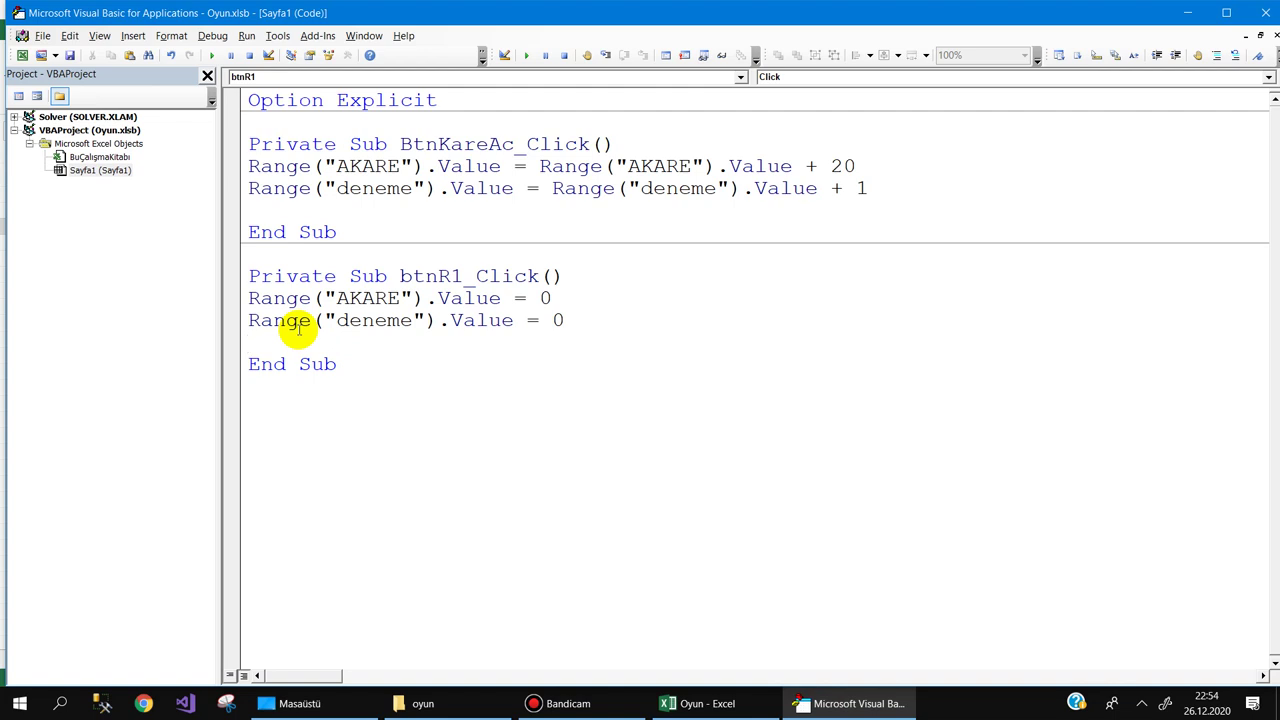
Add ActiveSheet.SetBackgrounPicture Filename:="" to btnR1_Click to clear the background
text(acti)
key(ctrl+space)
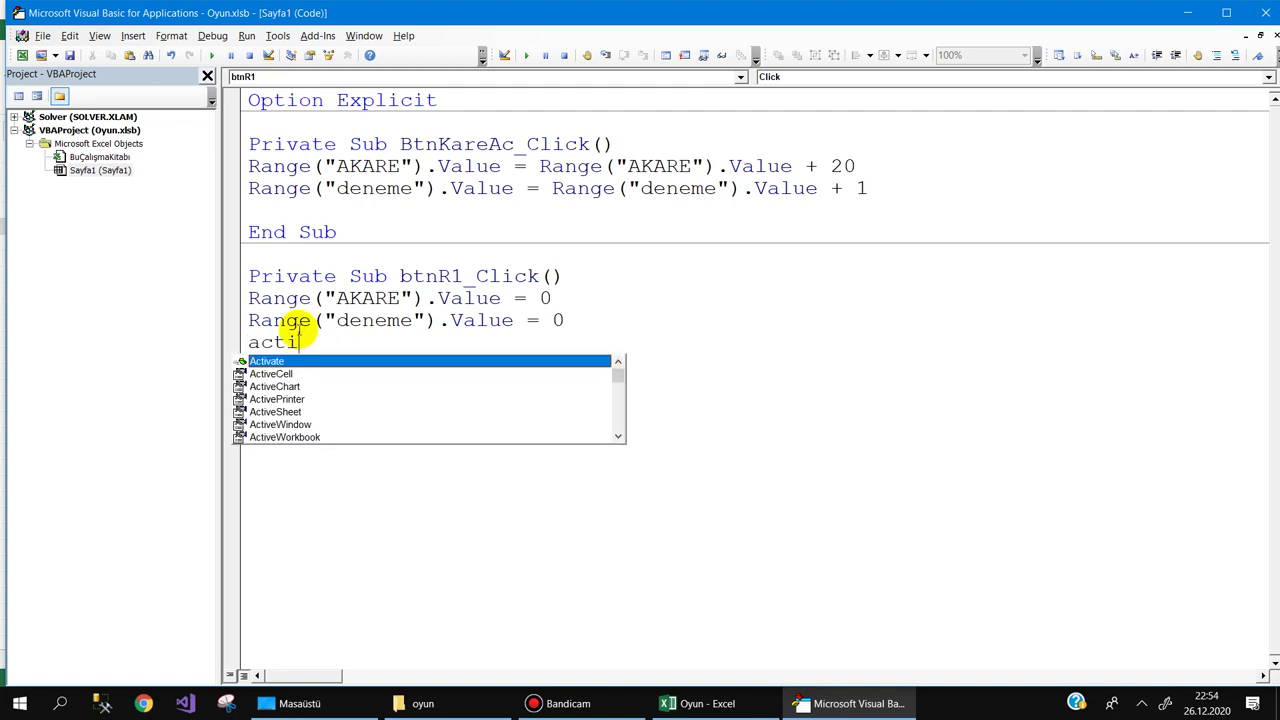
key(Down)
key(Down)
key(Down)
key(Down)
key(Down)
key(Down)
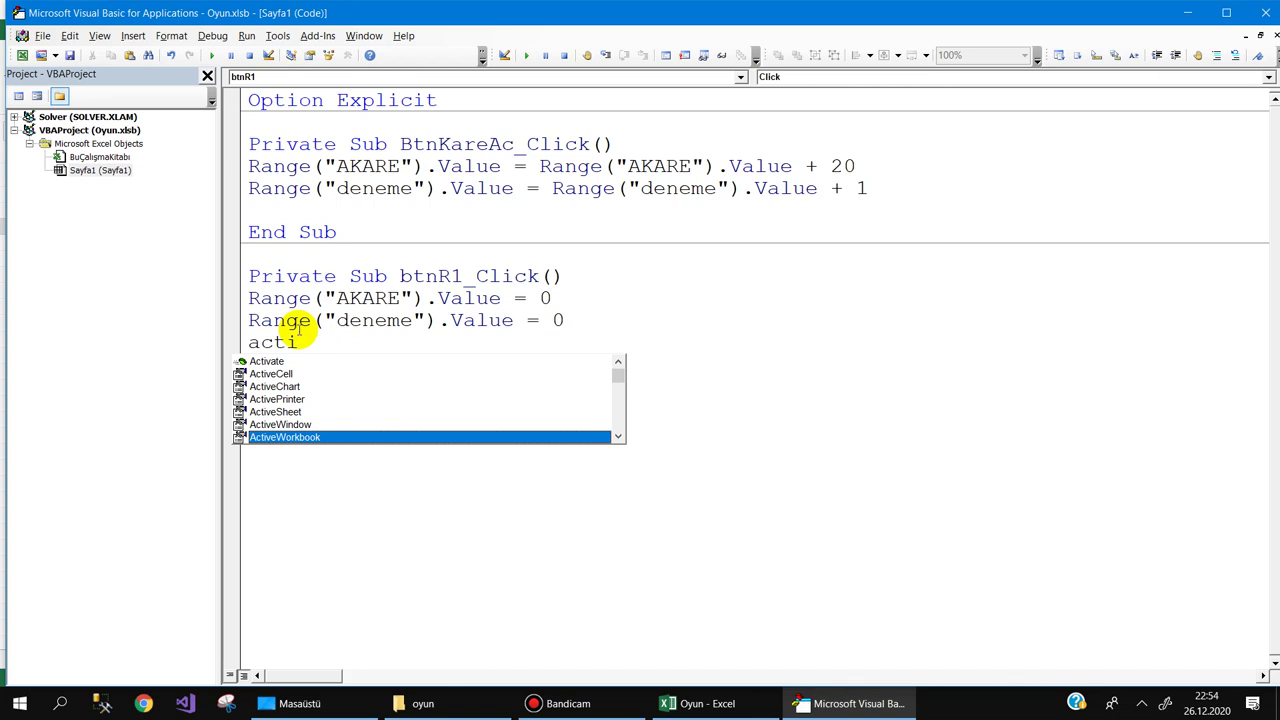
key(Down)
key(Down)
key(Down)
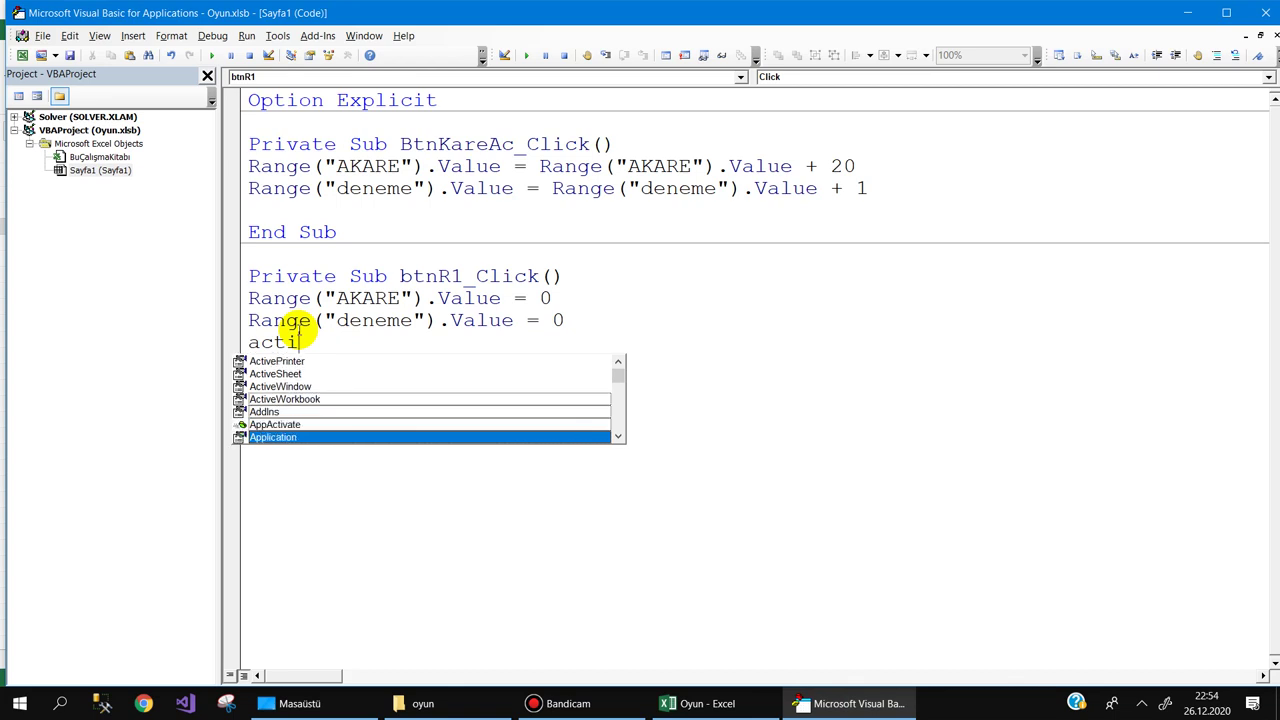
key(Up)
key(Up)
key(Up)
key(Up)
key(Up)
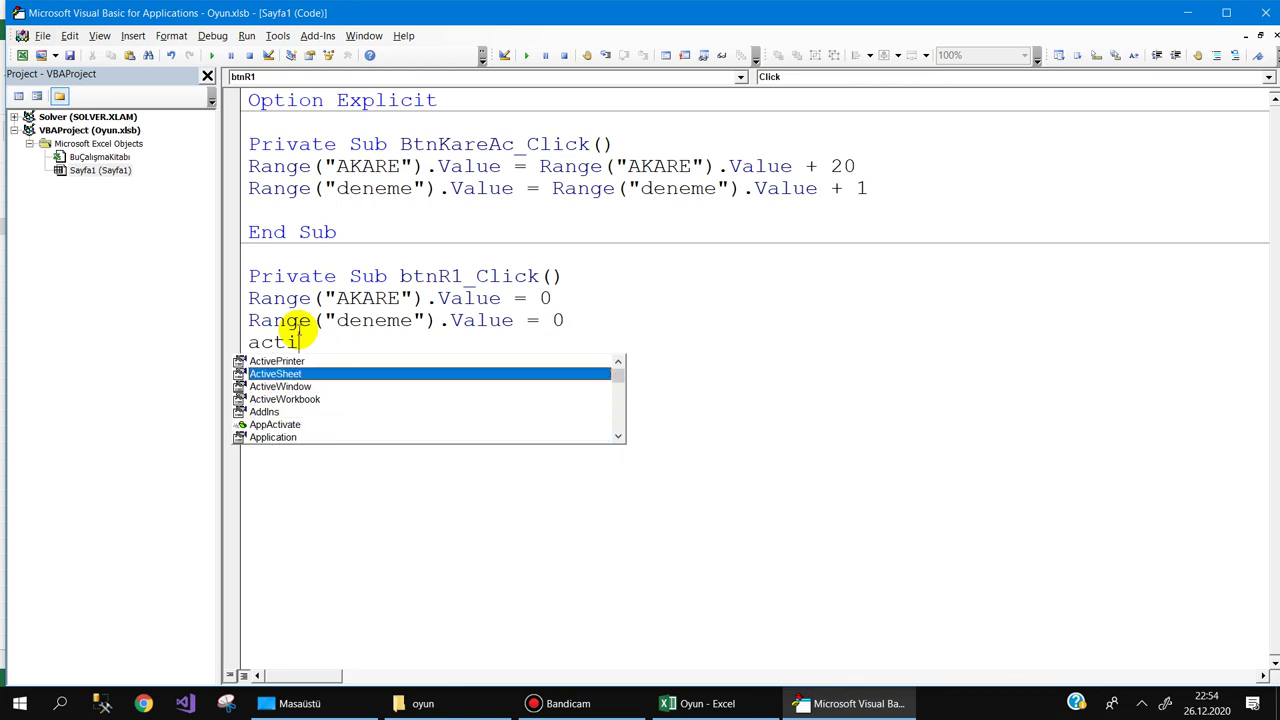
text(.)
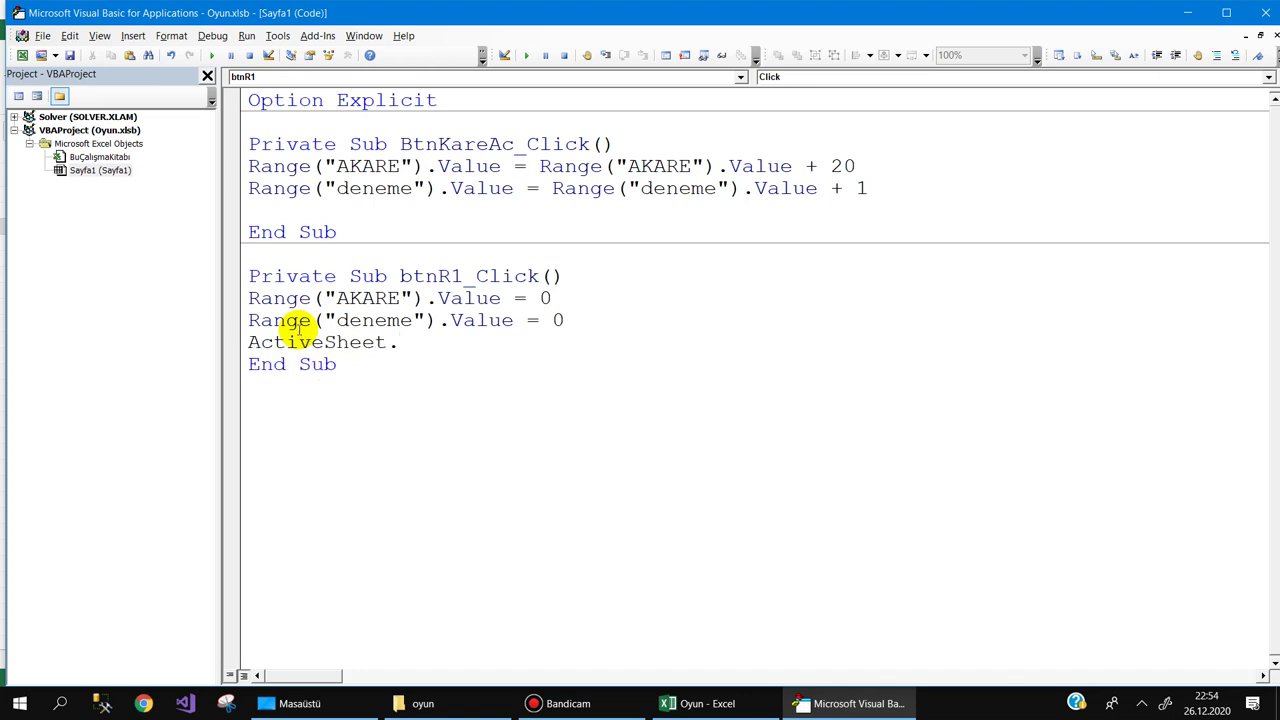
text(SetBa)
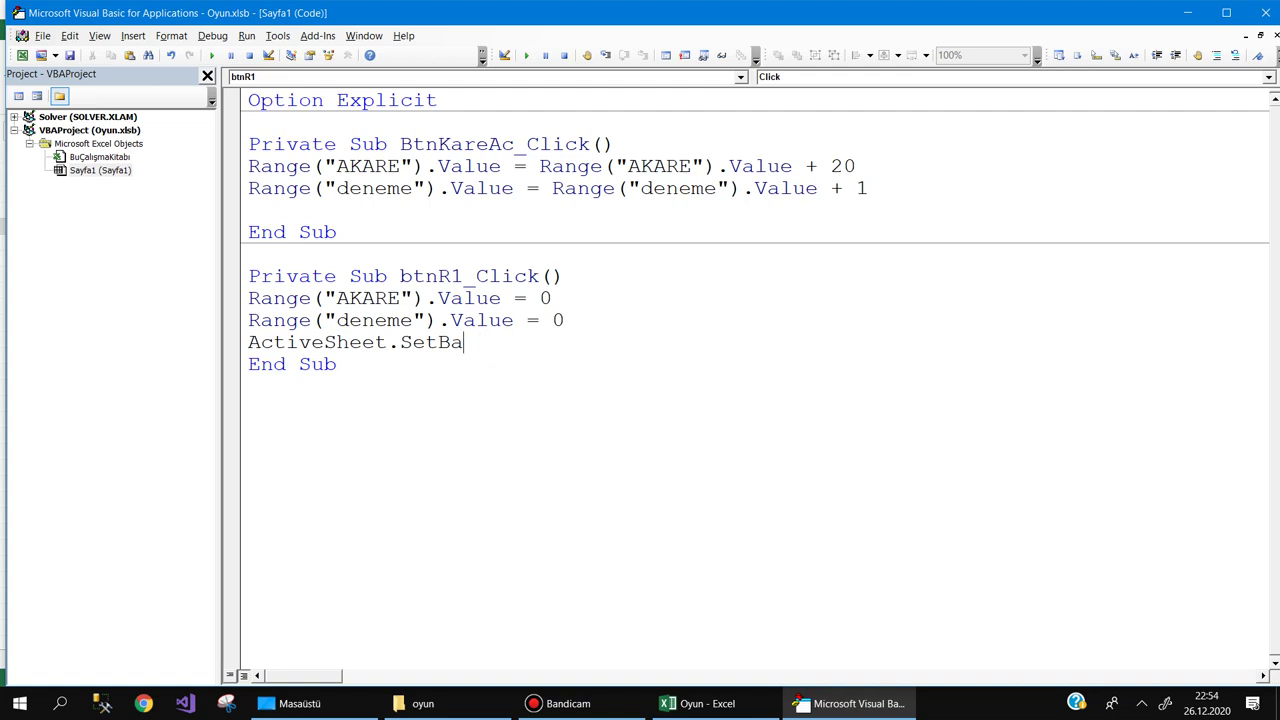
text(ck)
text(grounP)
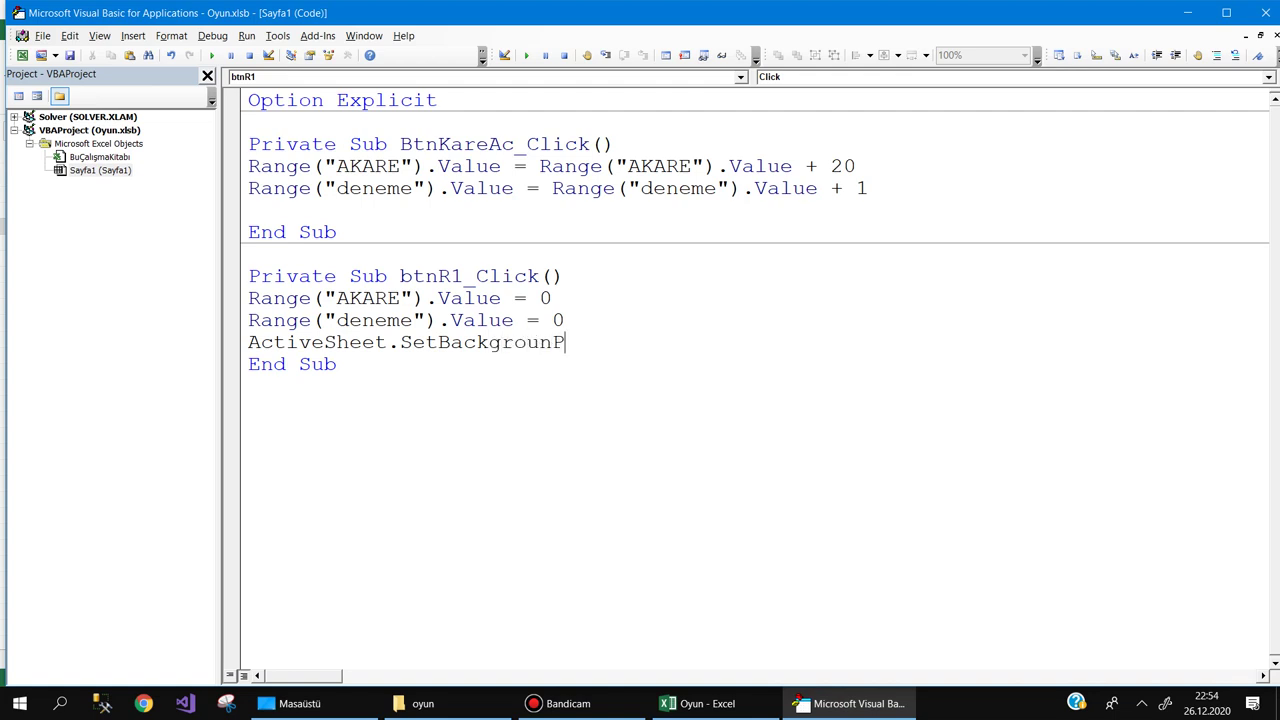
text(icture Fi)
text(lena)
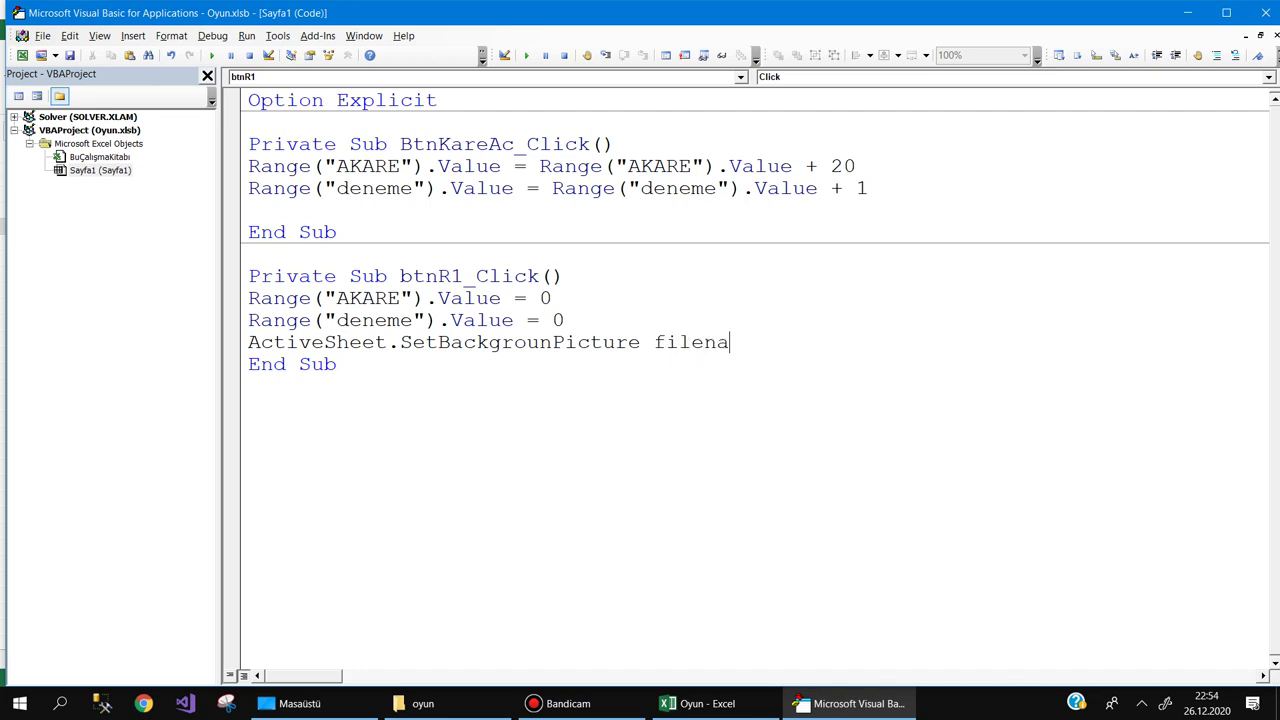
text(me:=)
text(")
key(Return)
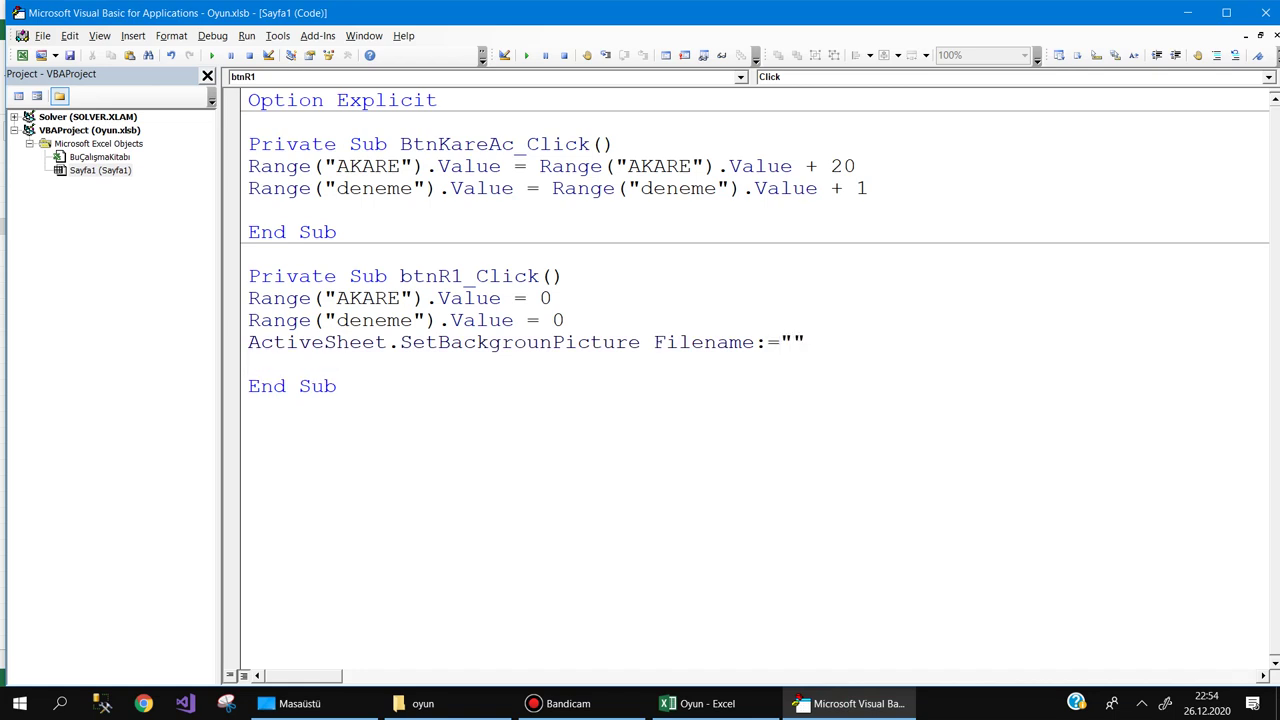
Duplicate the SetBackgrounPicture line below itself as the start of a picture-loading line
key(shift+Up)
key(ctrl+c)
key(Down)
key(ctrl+v)
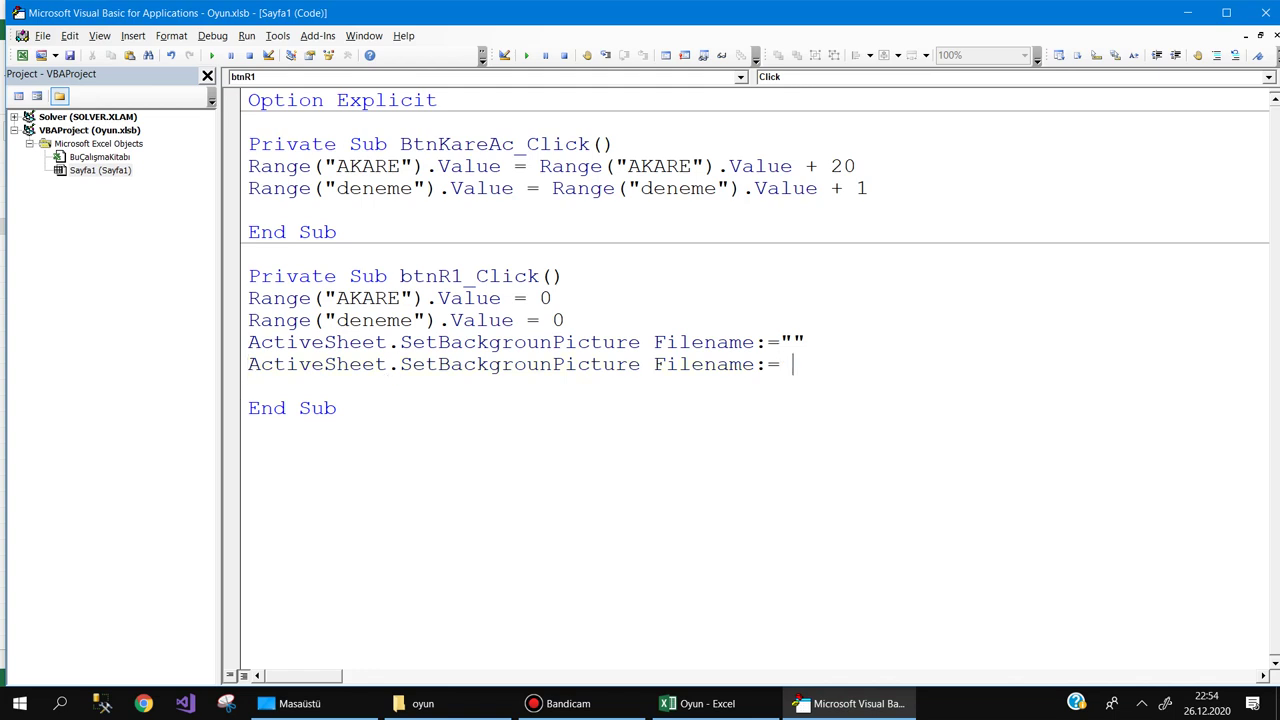
Set the second line's filename to Application.ActiveWorkbook.Path & "1.jpg"
text(appl)
key(ctrl+space)
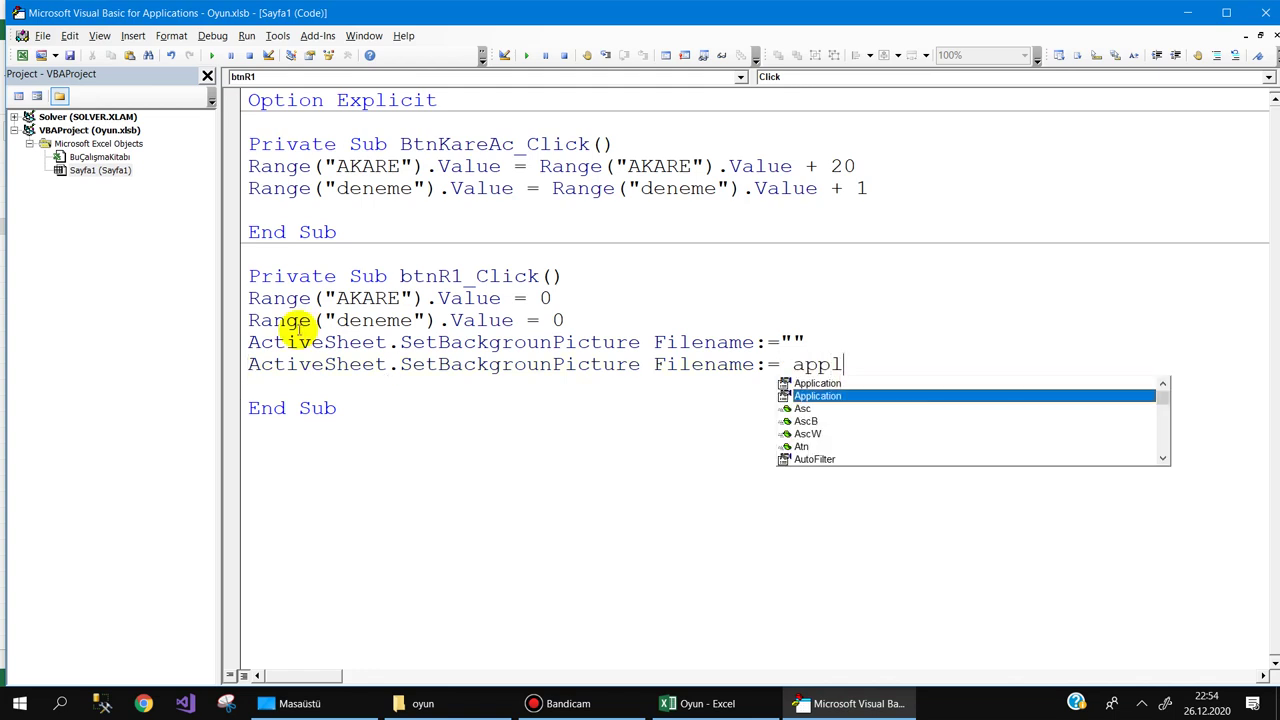
text(.)
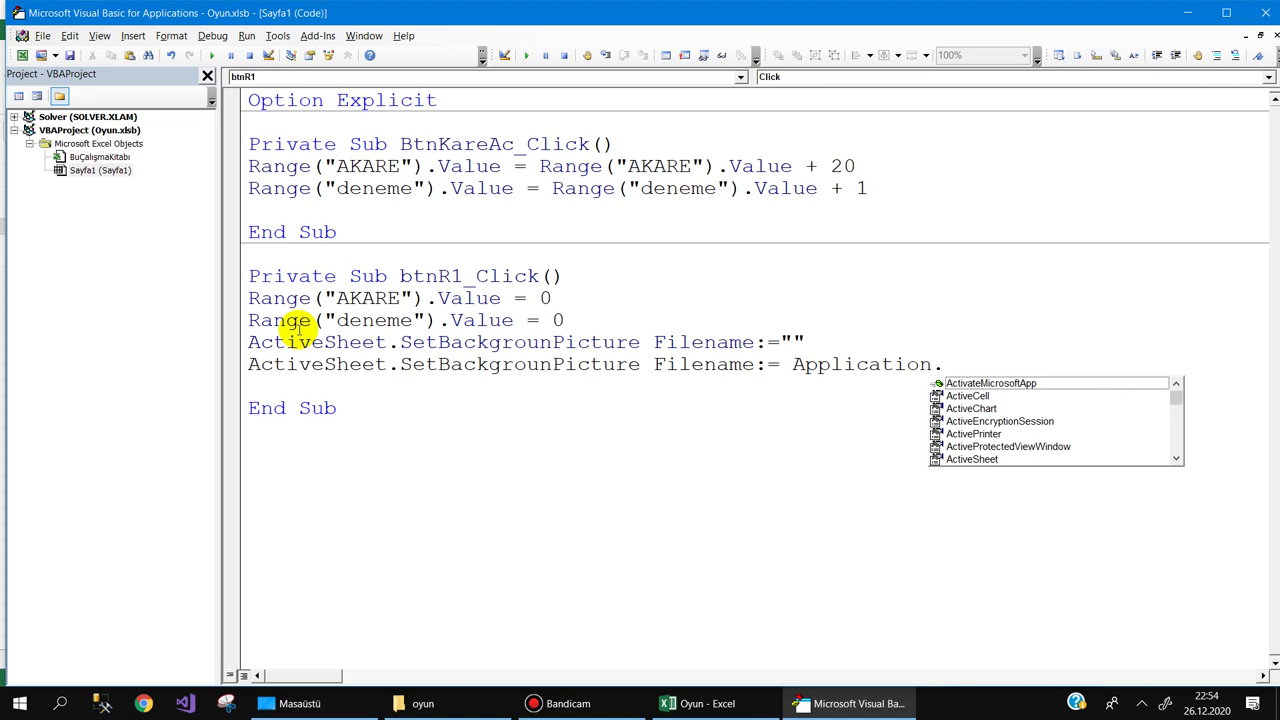
text(acti)
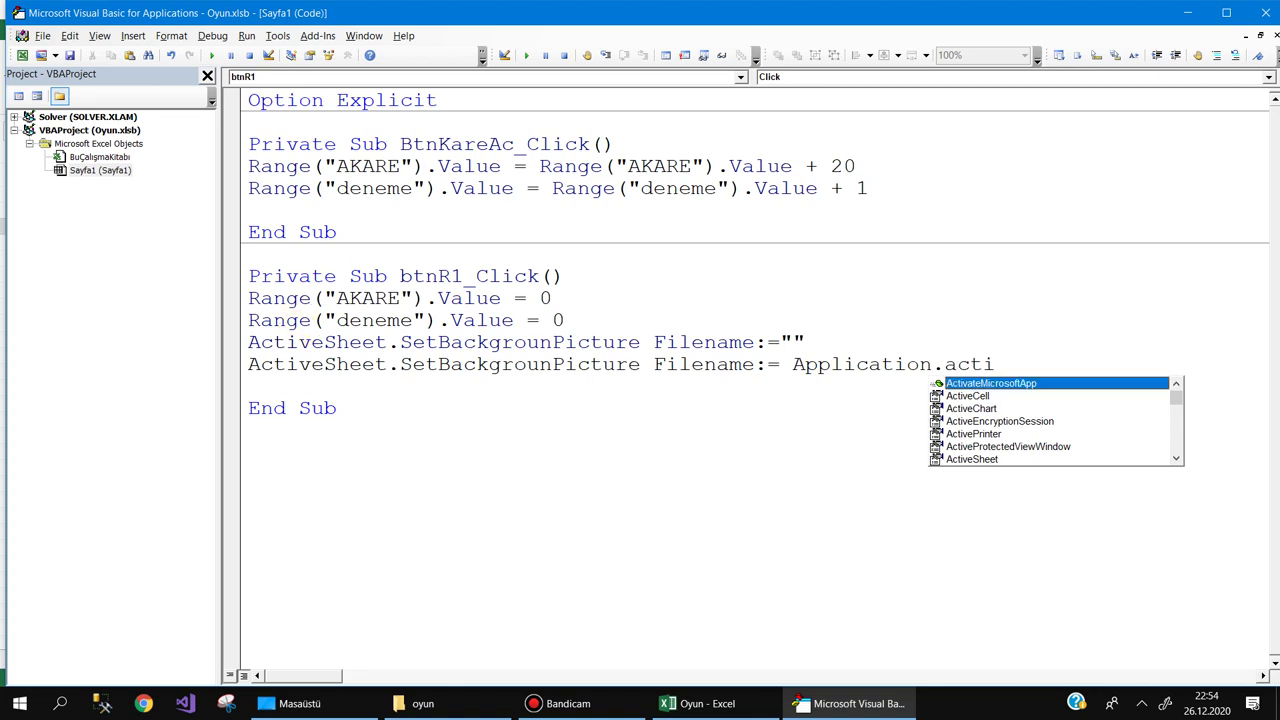
key(Down)
key(Down)
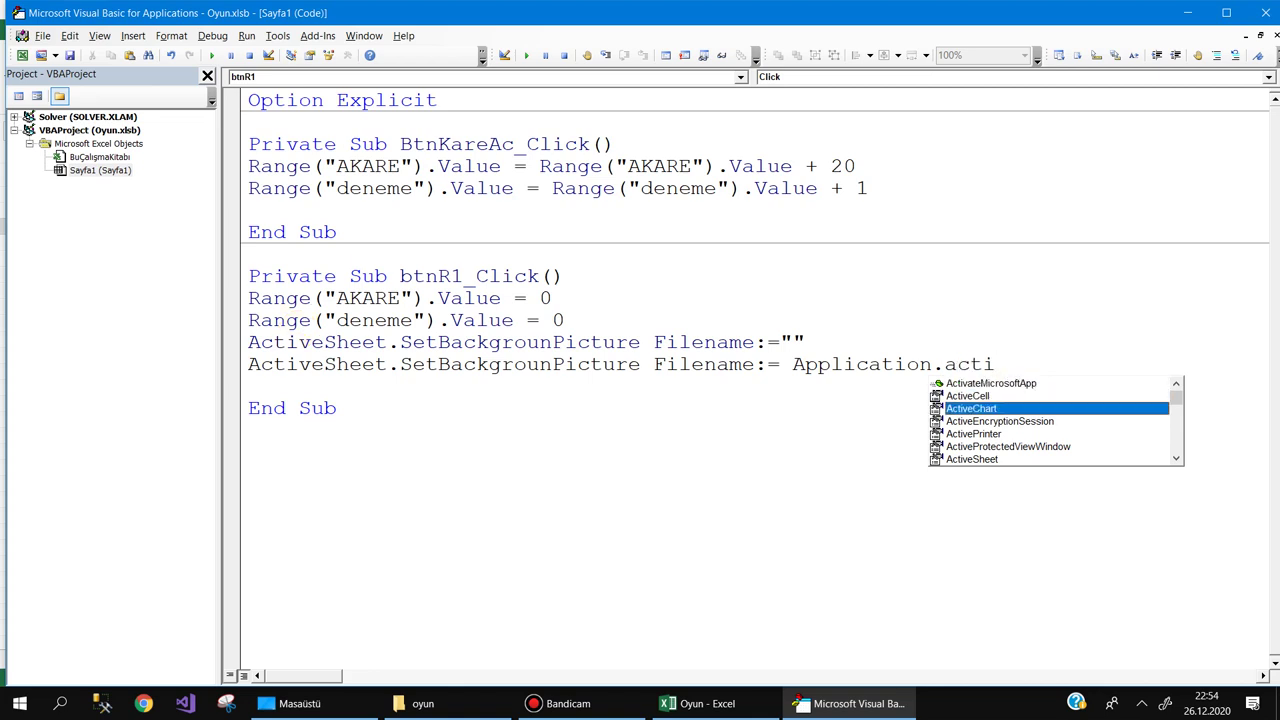
key(Down)
key(Down)
key(Down)
key(Up)
key(Up)
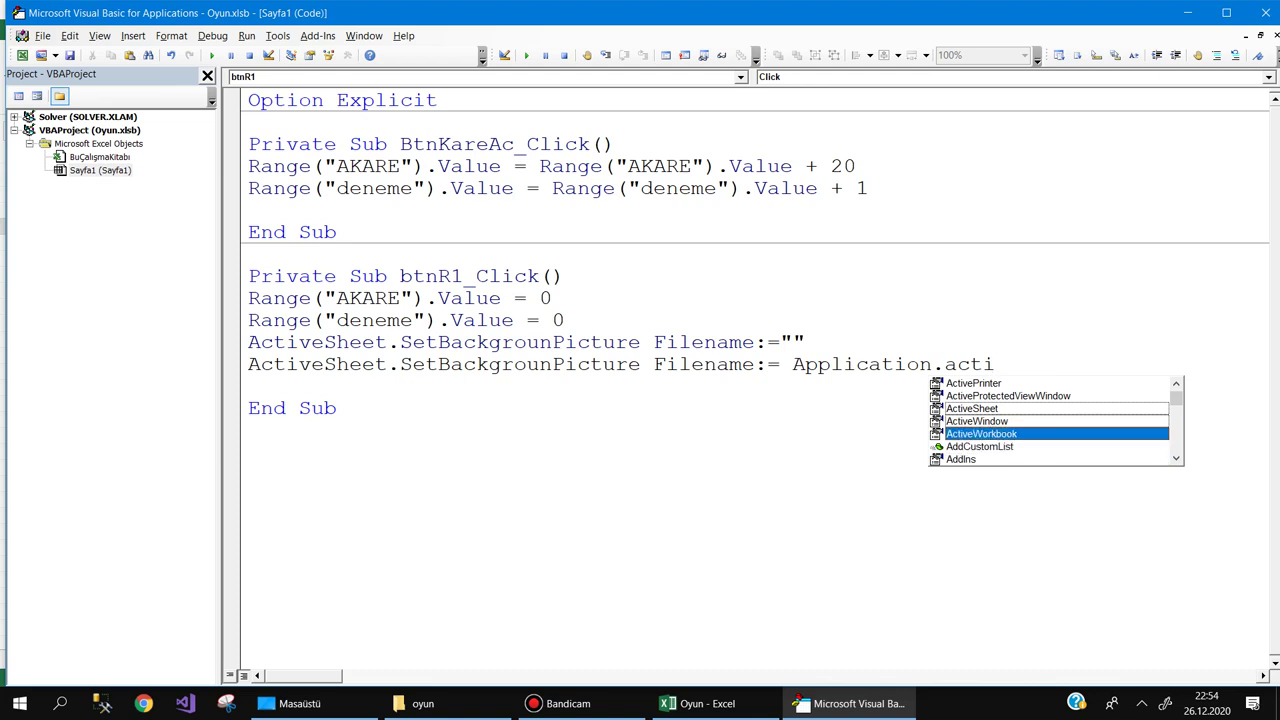
text(.p)
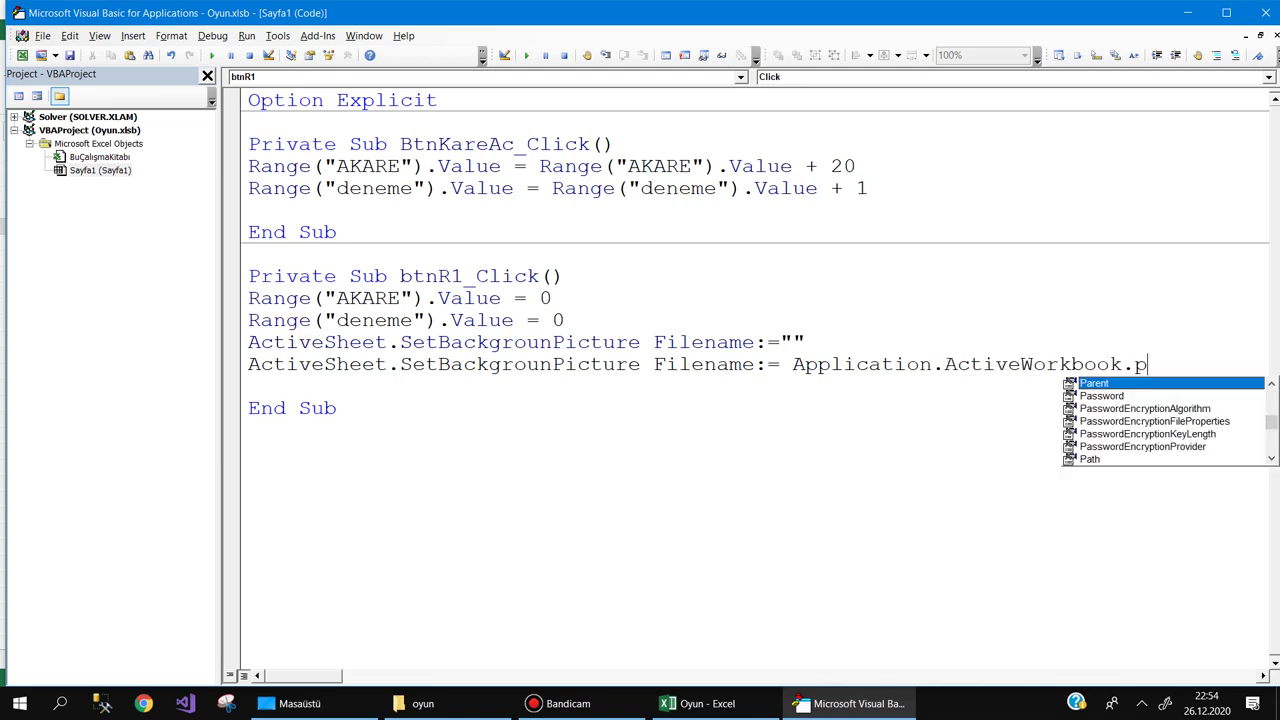
key(Down)
key(Down)
key(Down)
key(Down)
key(Down)
key(Down)
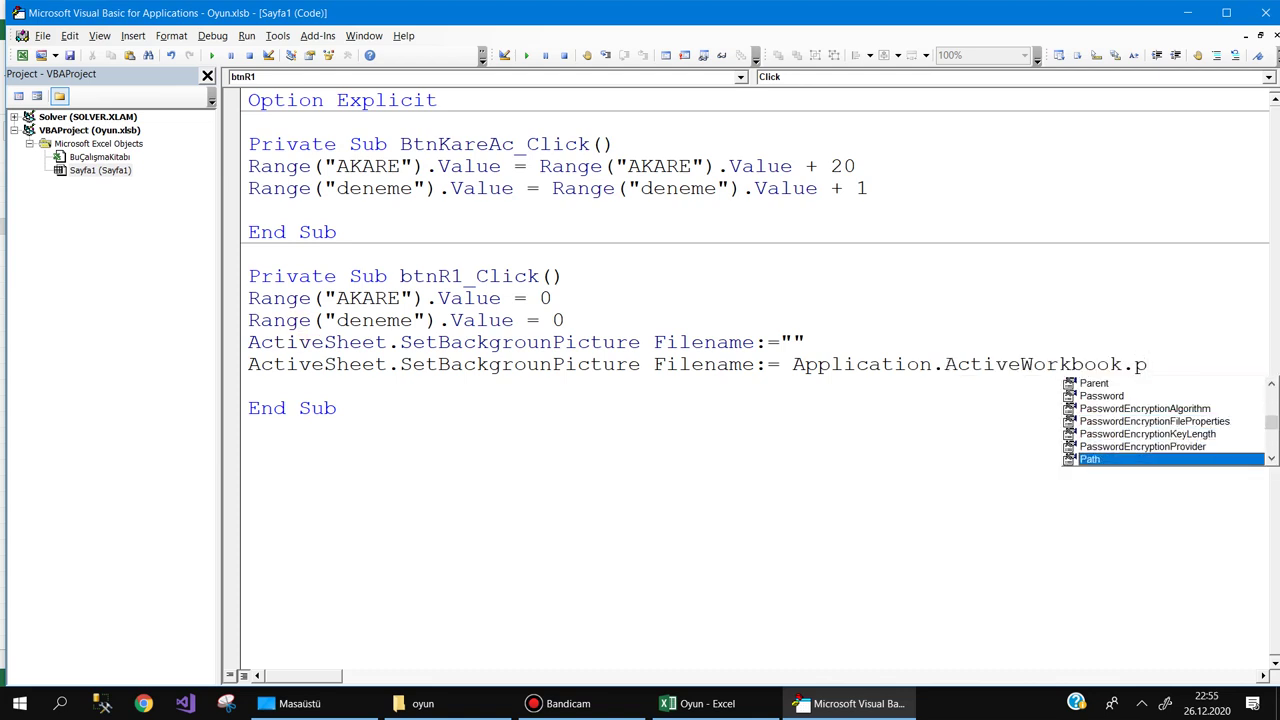
text(& )
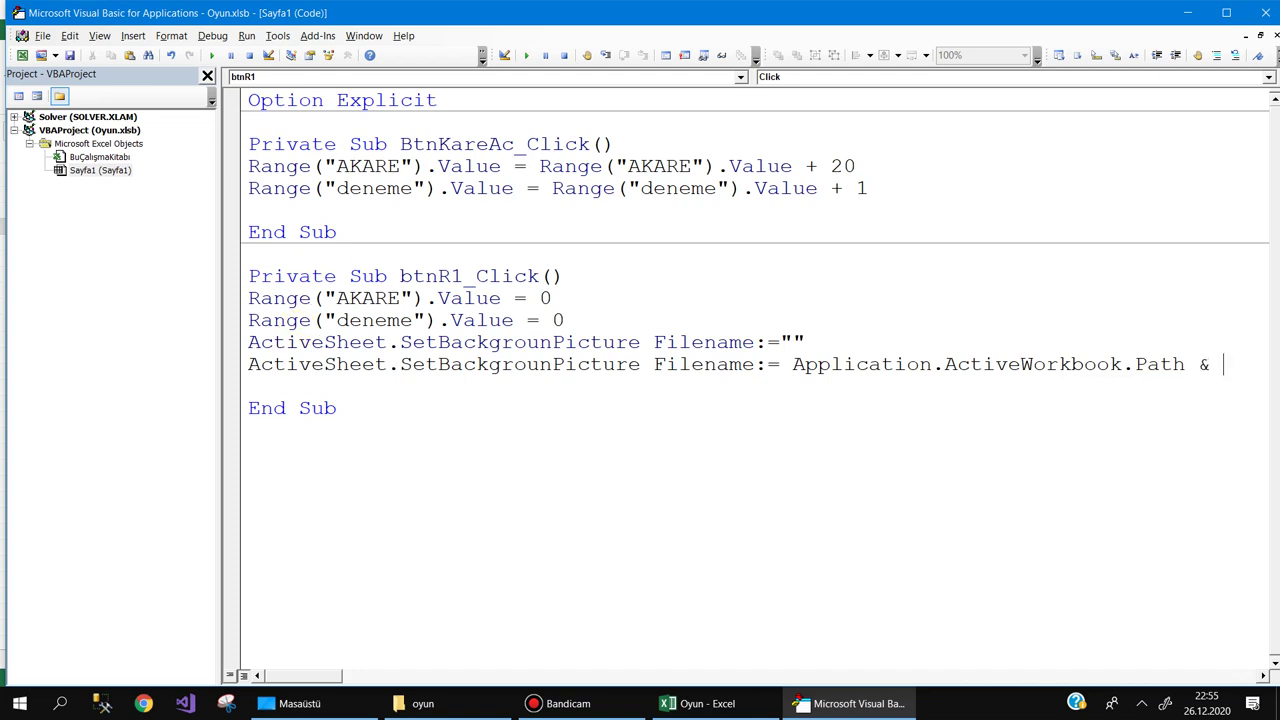
text("1.)
text(jpg)
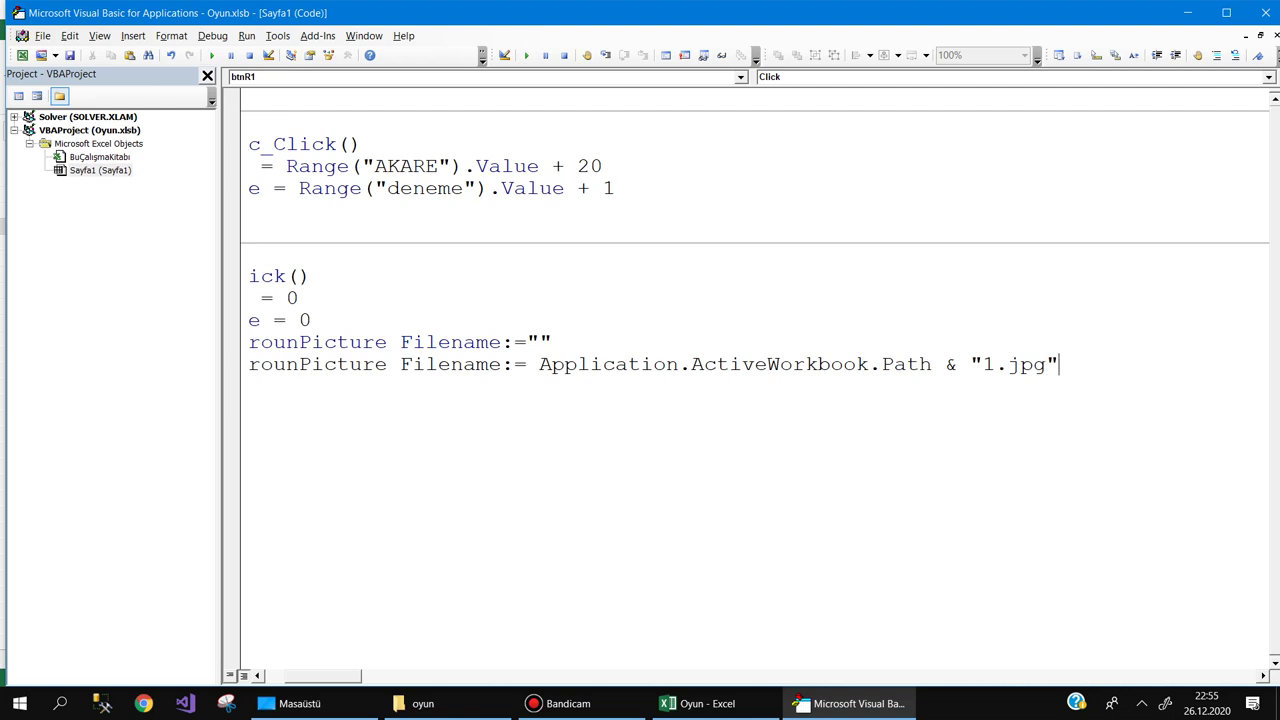
key(Return)
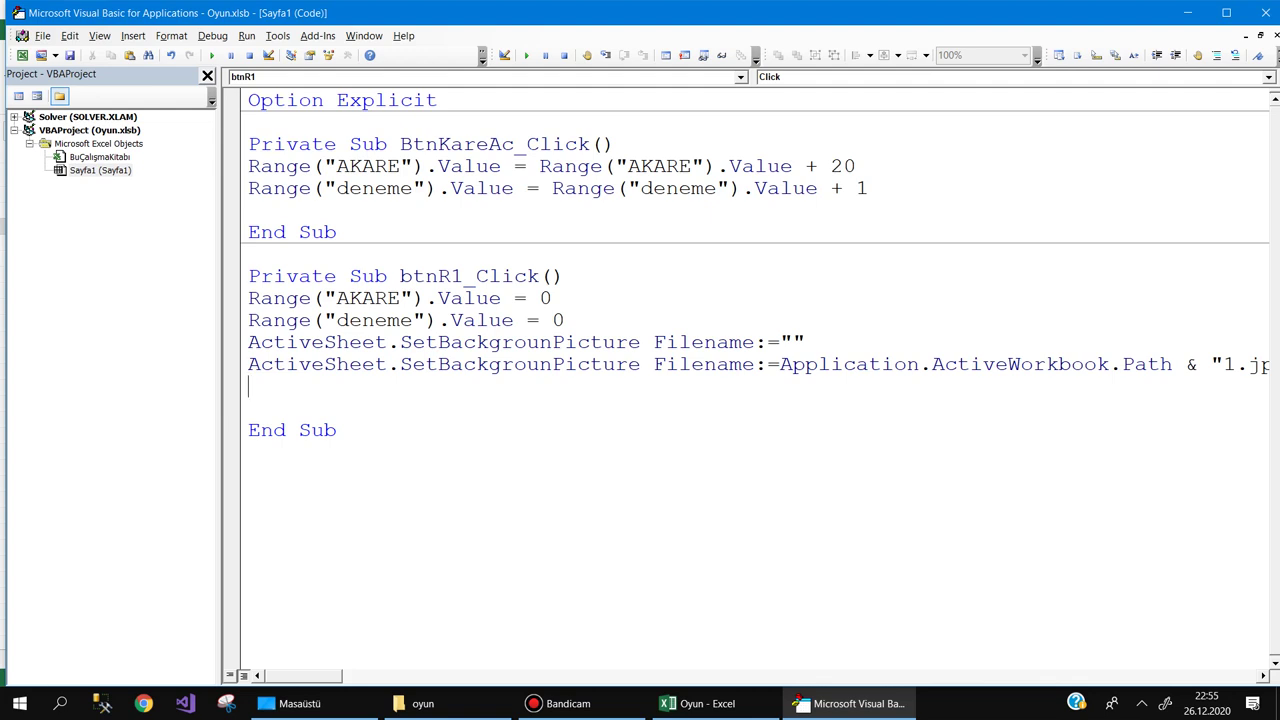
Add MsgBox "Bil Bakalım" to btnR1_Click, select the routine's body lines, and return to Excel
text(msg)
text(box ")
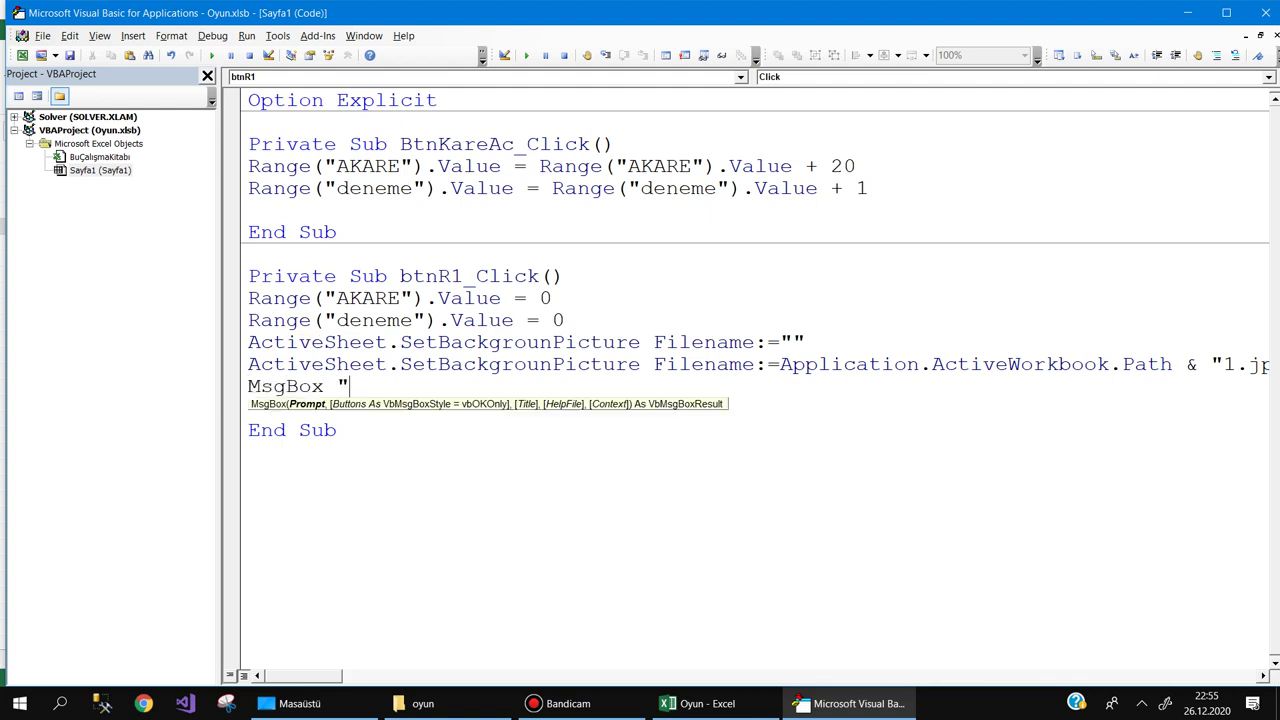
text(Bil Ba)
text(kalım")
key(Return)
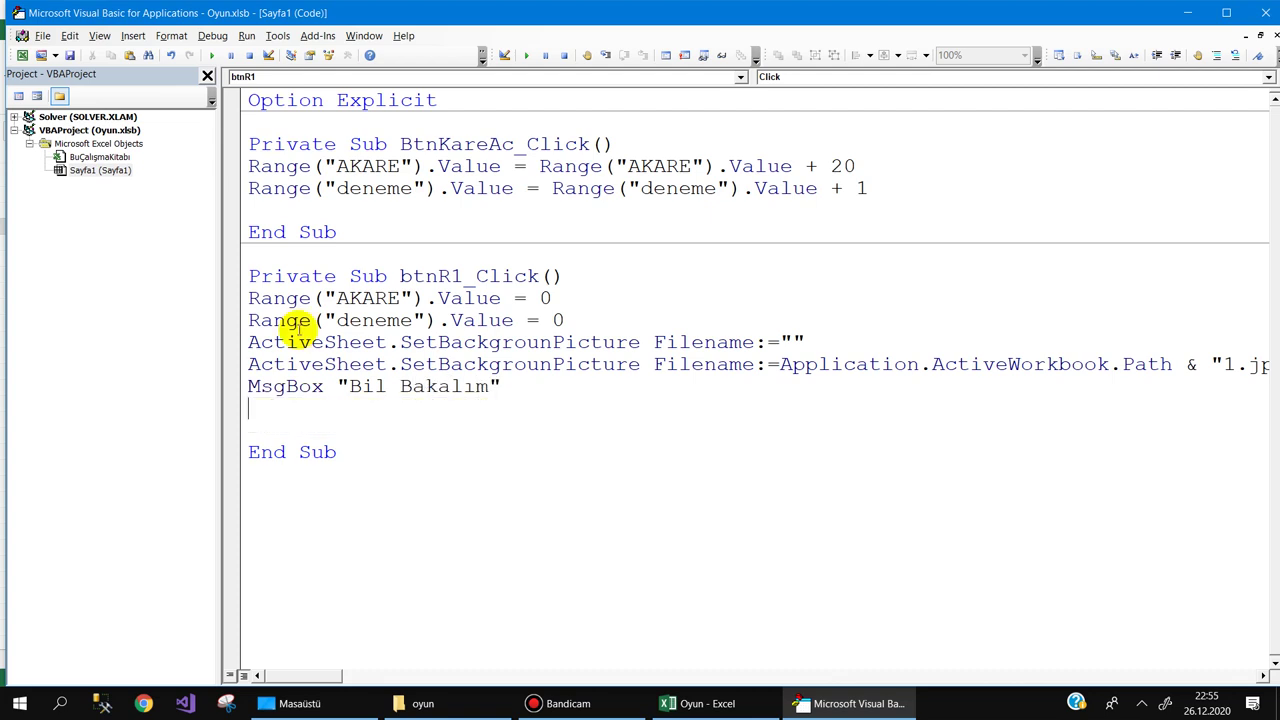
drag(288, 408, 225, 309)
key(ctrl+c)
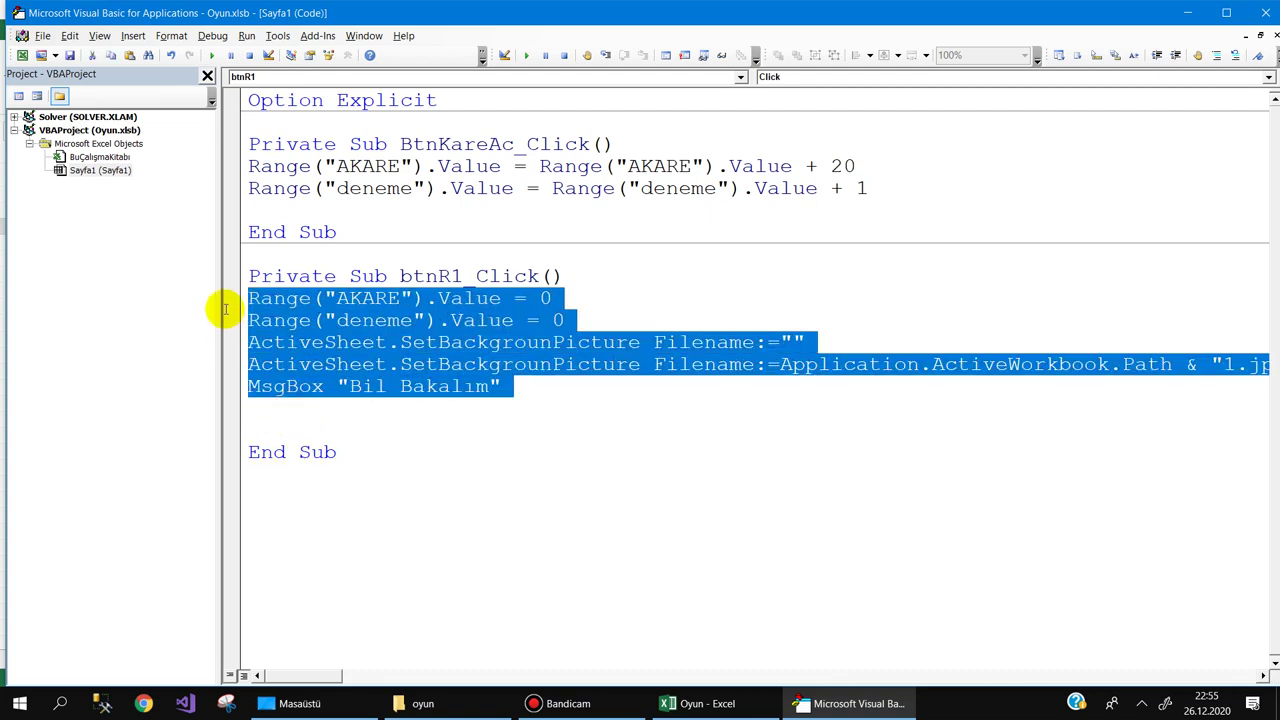
click(700, 703)
In design mode, paste the copied code into the Resim 2 routine so it loads 2.jpg
click(782, 470)
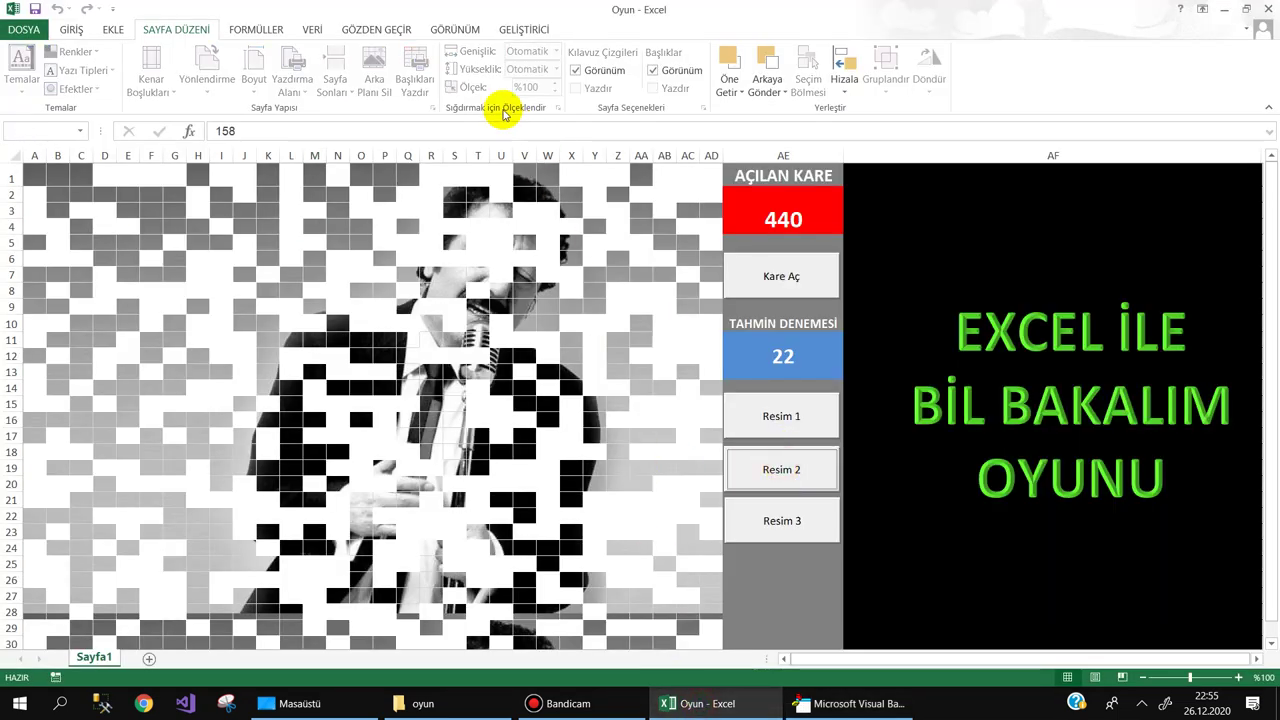
click(524, 29)
click(362, 86)
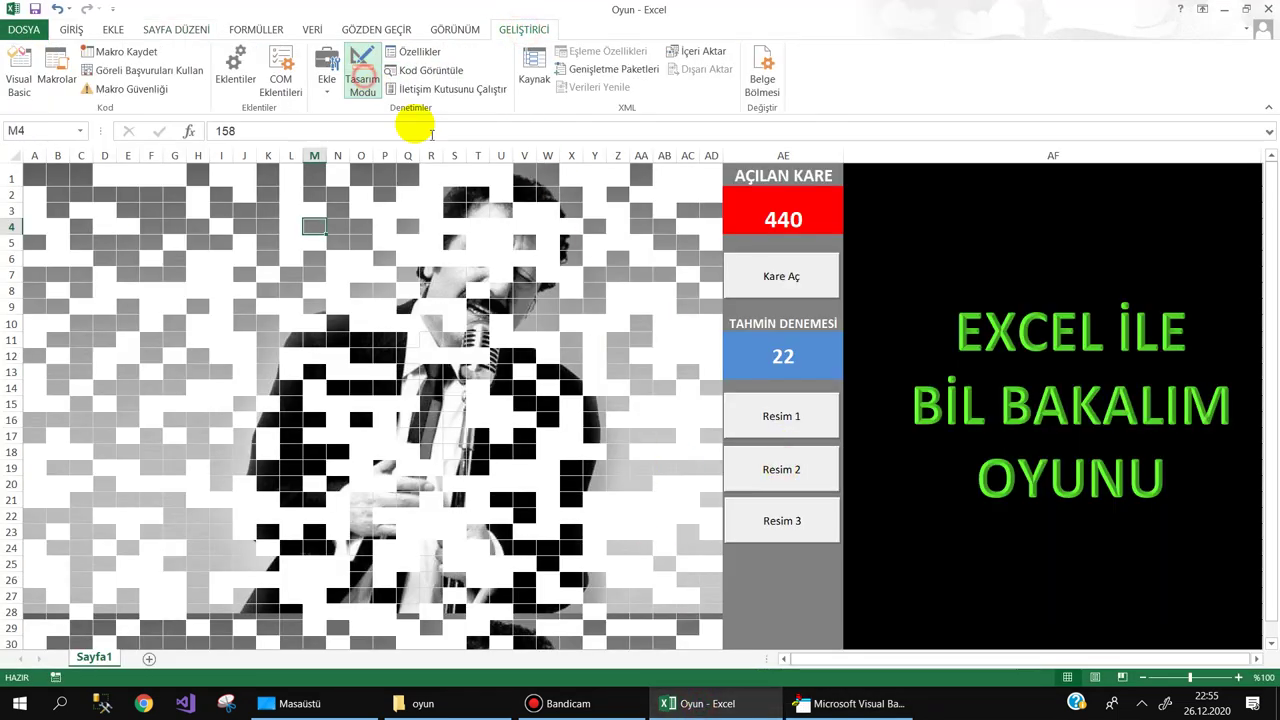
double_click(781, 469)
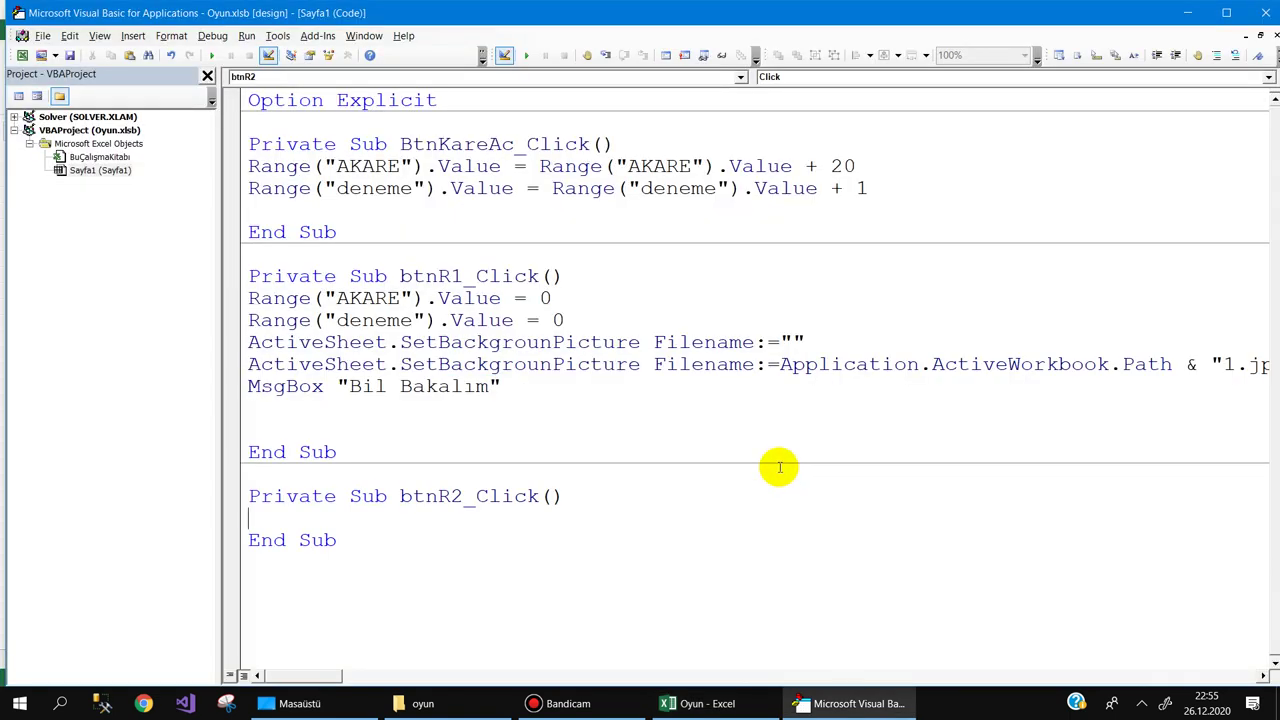
key(ctrl+v)
double_click(1227, 585)
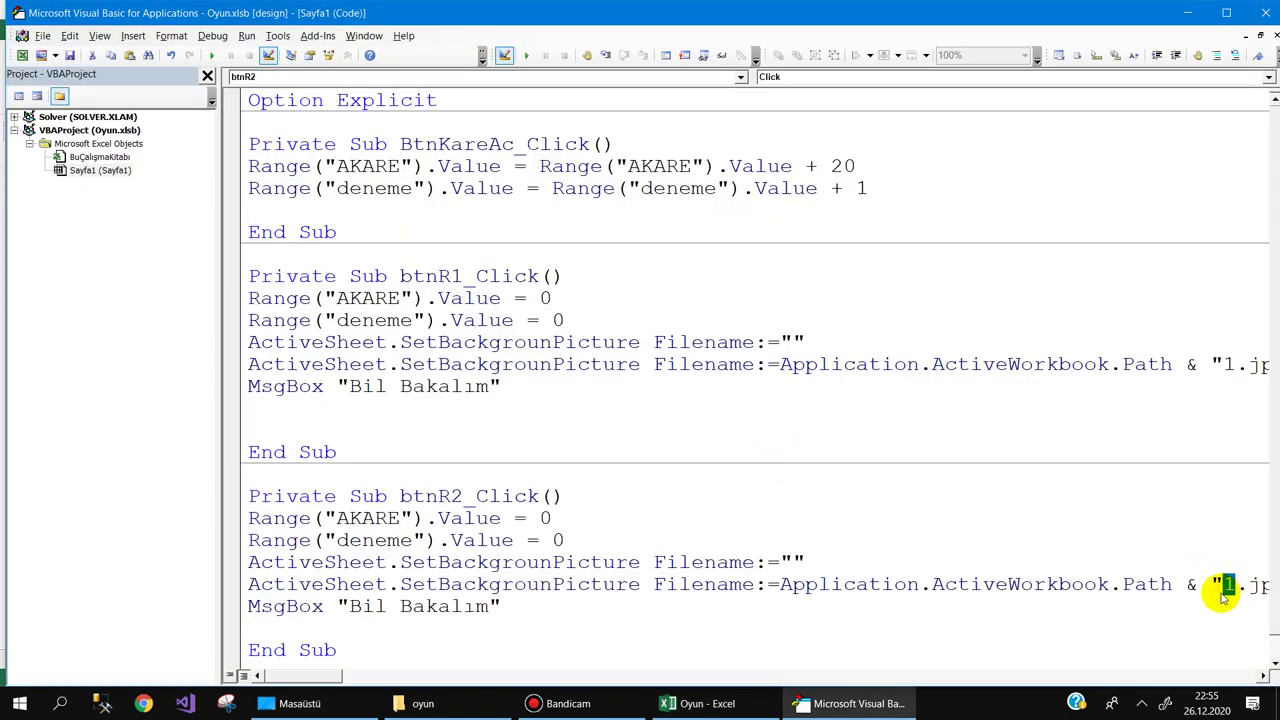
text(2)
click(1187, 12)
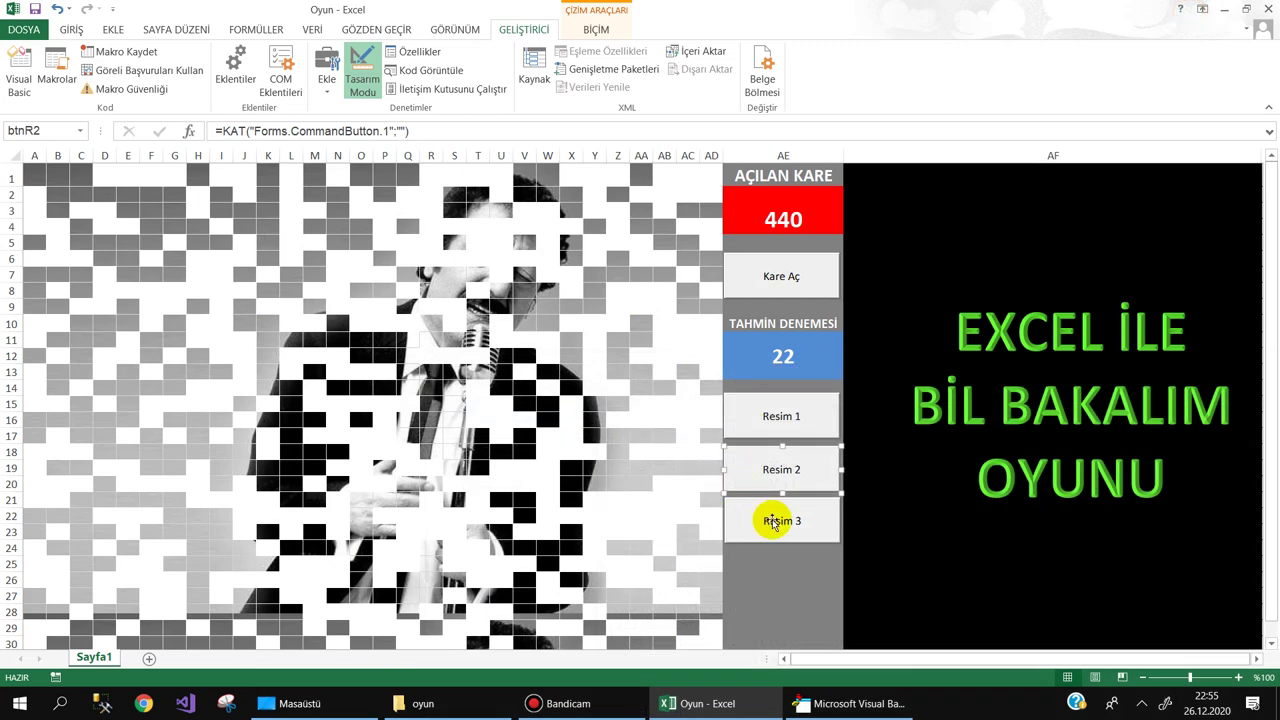
Paste the same code into the Resim 3 routine, changing the file to 3.jpg
double_click(772, 521)
key(ctrl+v)
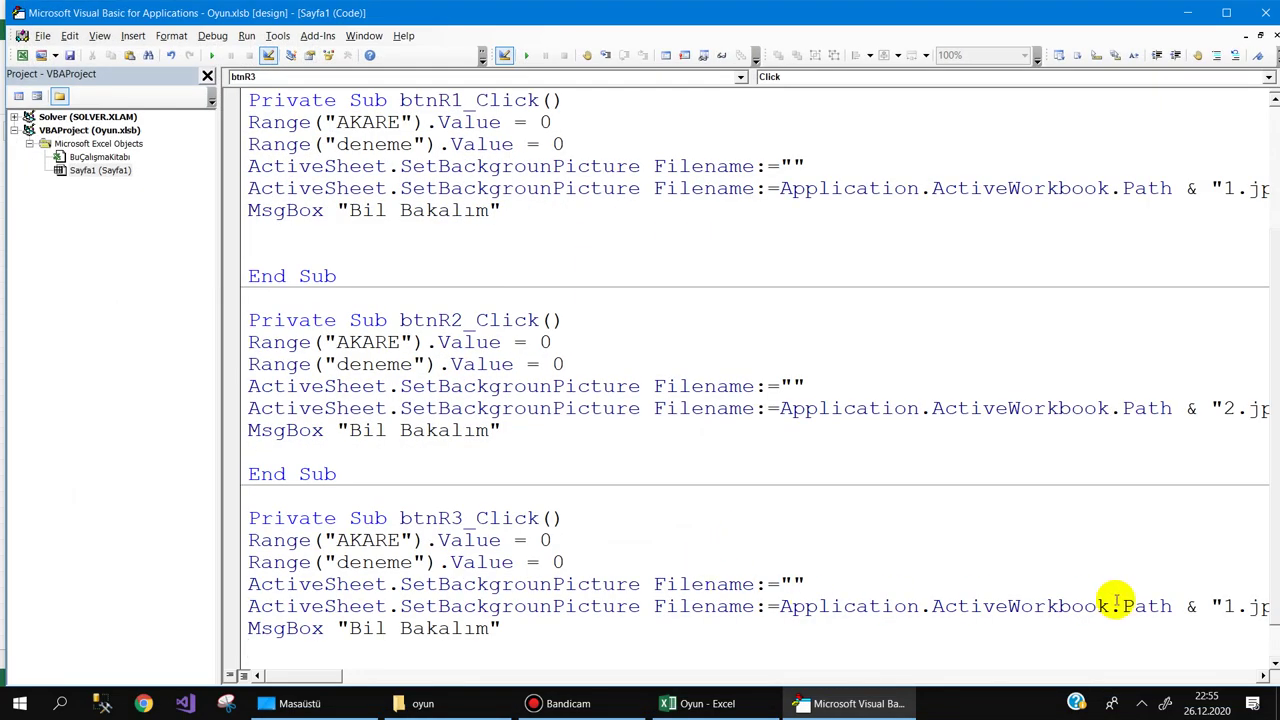
double_click(1227, 606)
text(3)
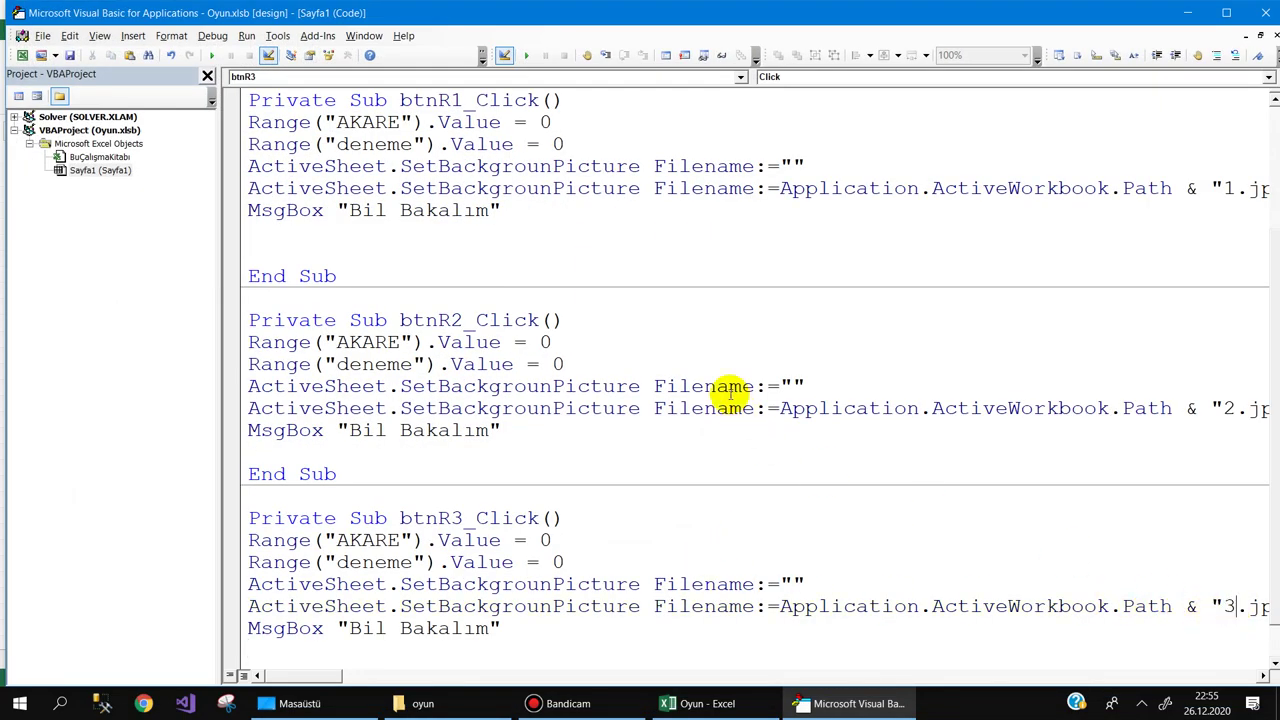
click(1182, 13)
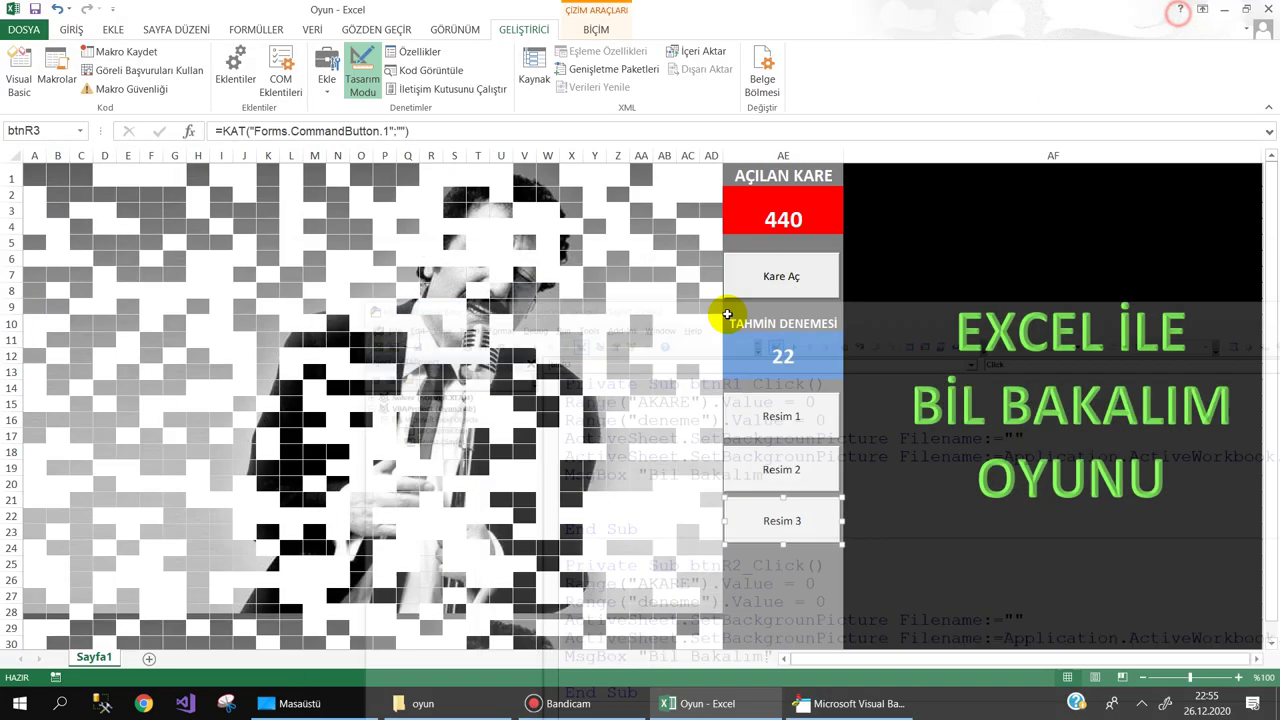
click(775, 580)
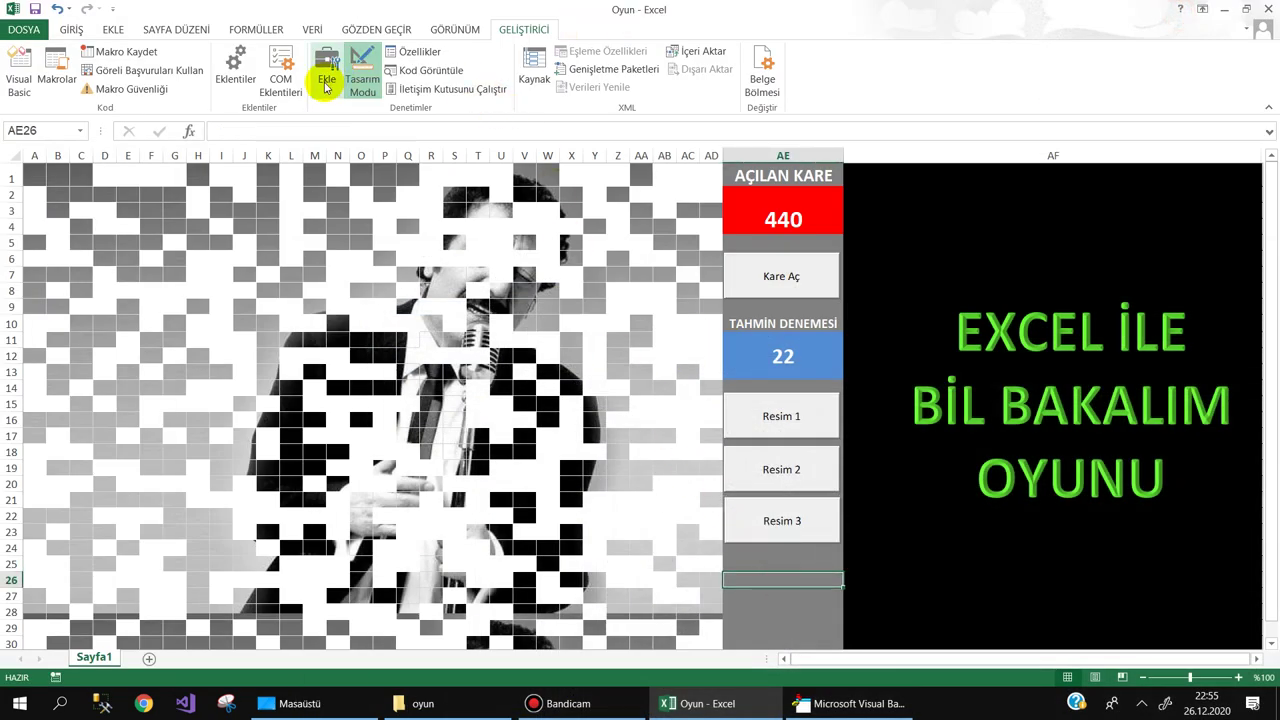
Insert a command button drawn just below the Resim 3 button
click(325, 87)
click(316, 125)
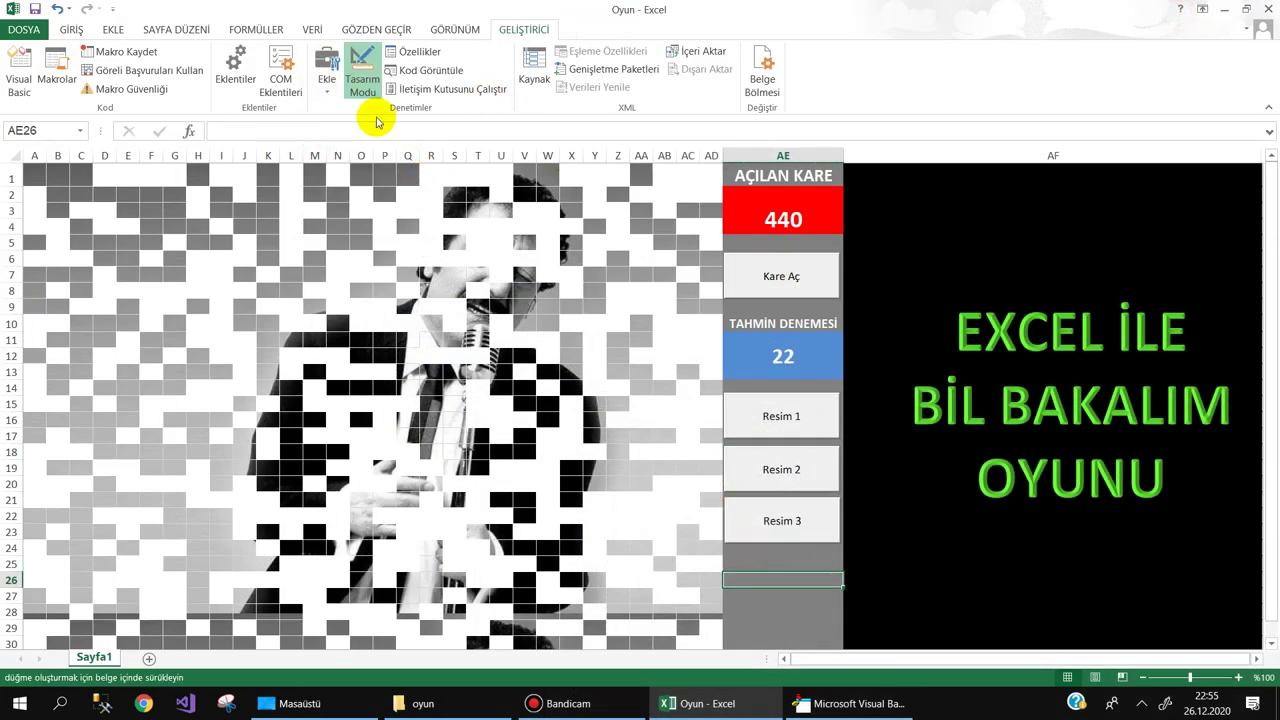
click(326, 85)
click(320, 171)
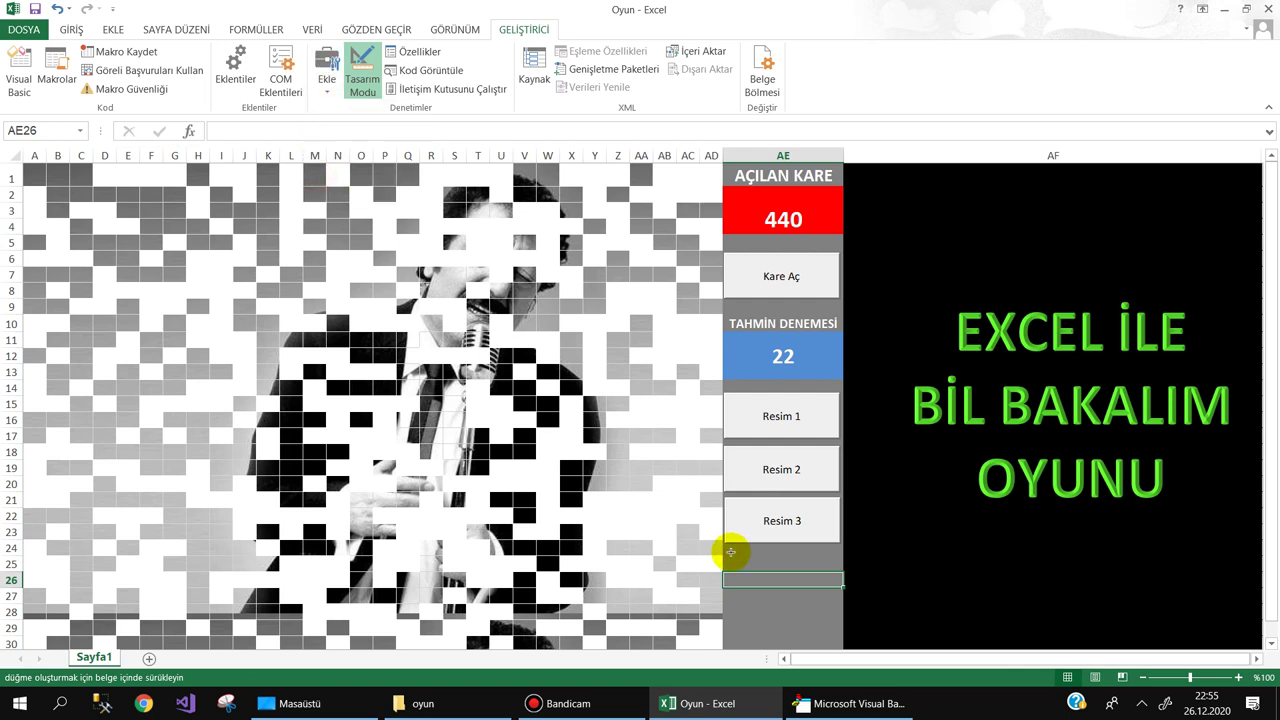
drag(726, 555, 840, 597)
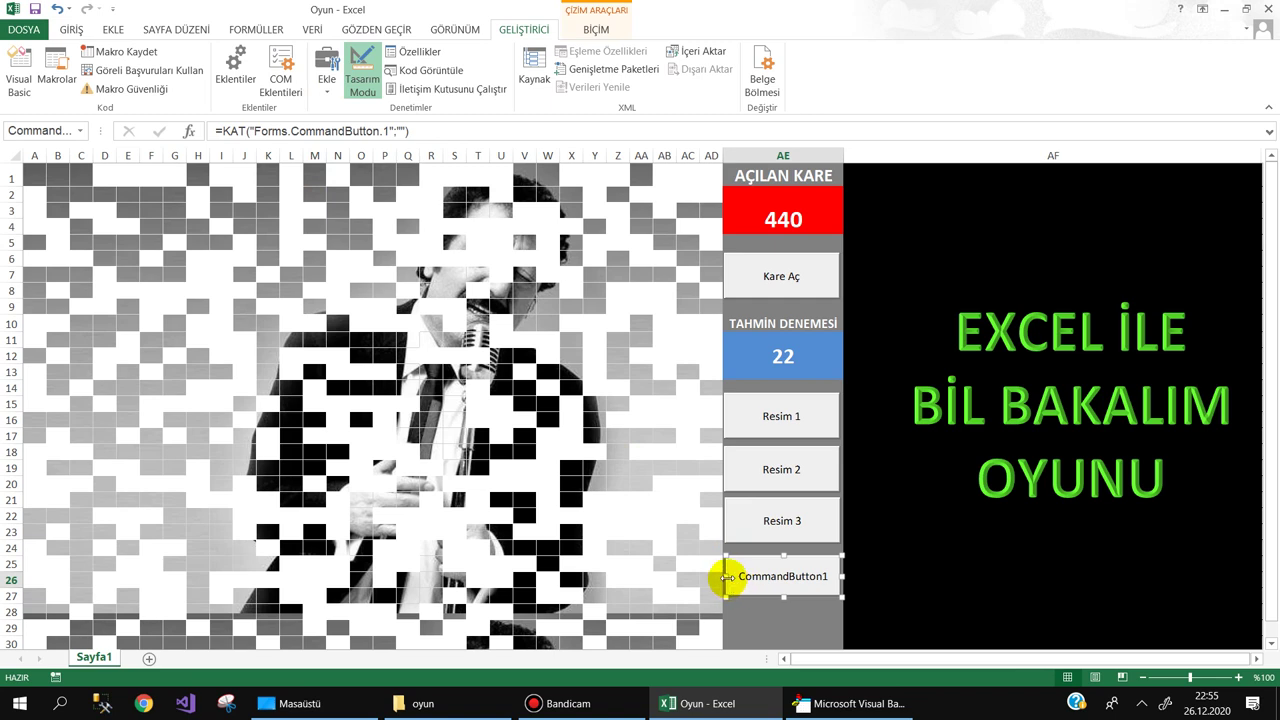
right_click(745, 578)
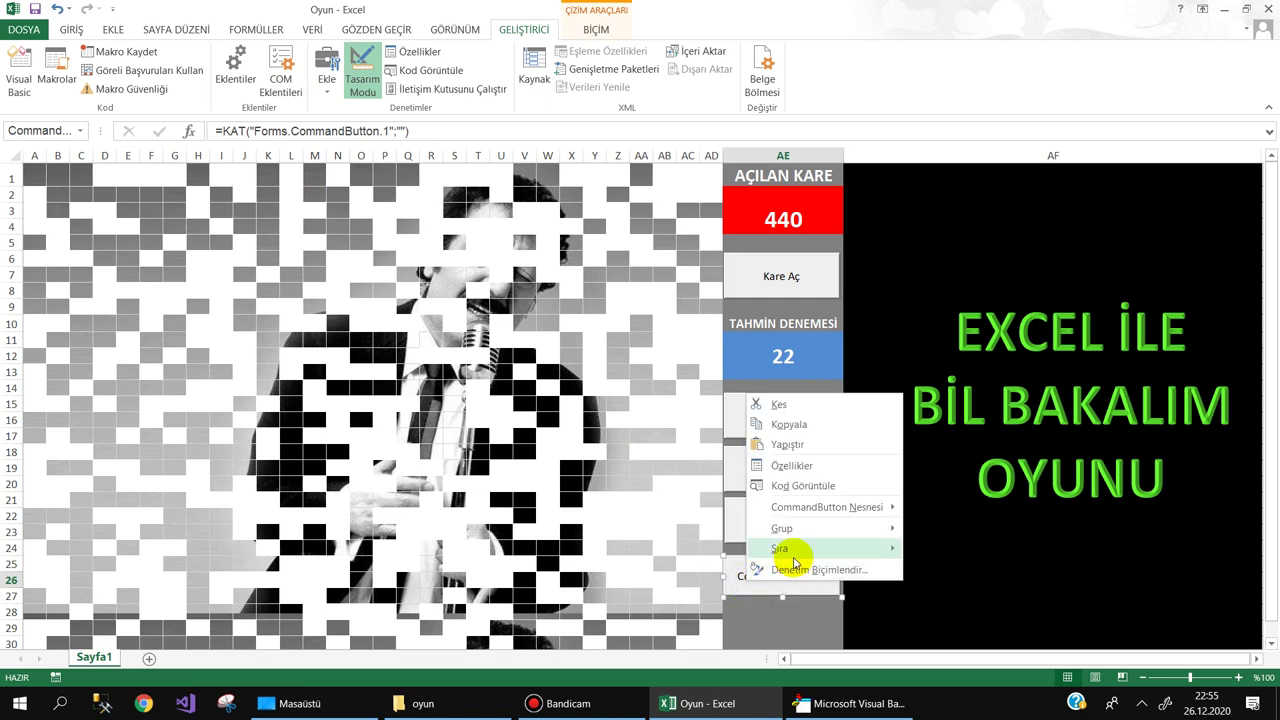
click(800, 569)
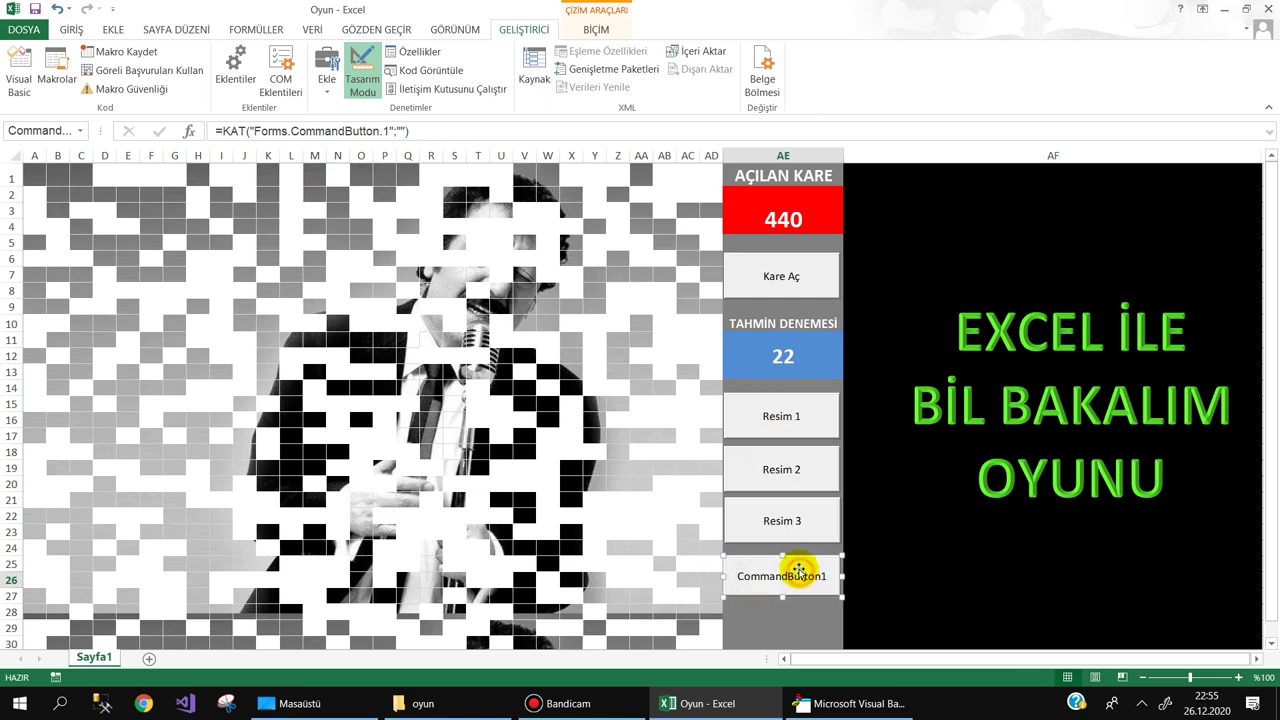
key(Escape)
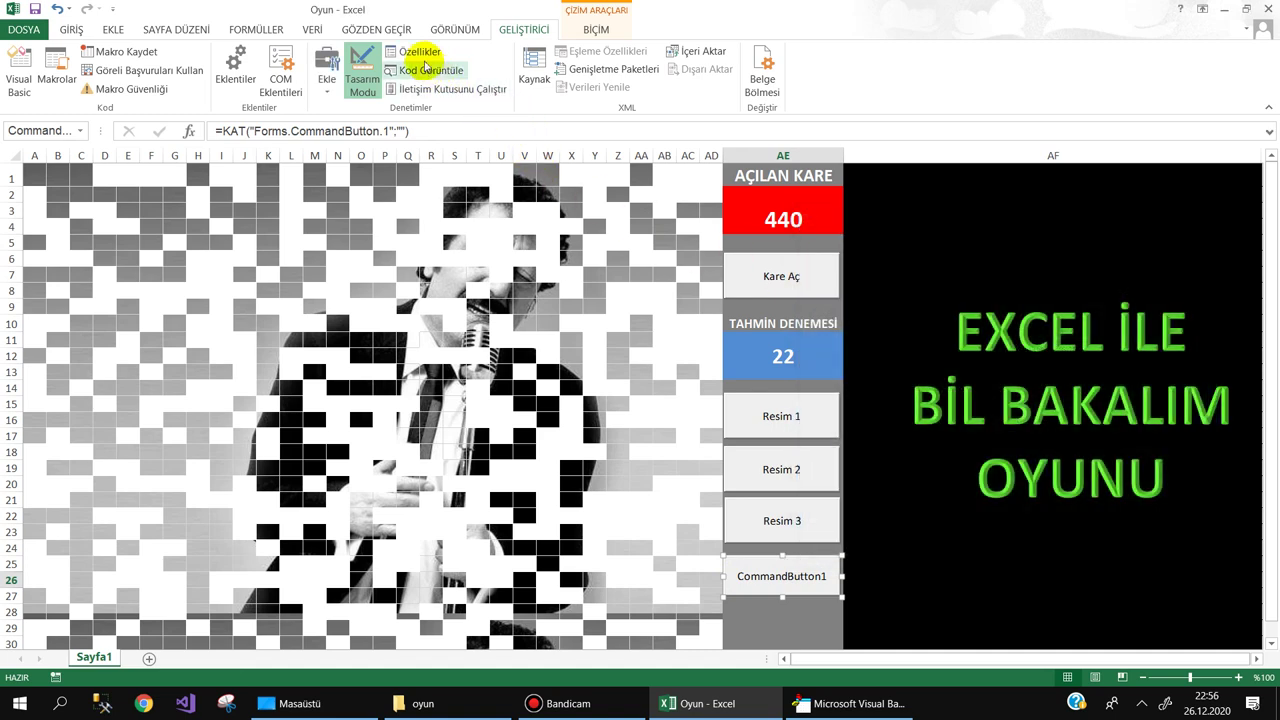
In Properties, set the new button's Caption to Sifırma and its Name to btnSifirla
click(418, 52)
click(1066, 207)
double_click(1072, 207)
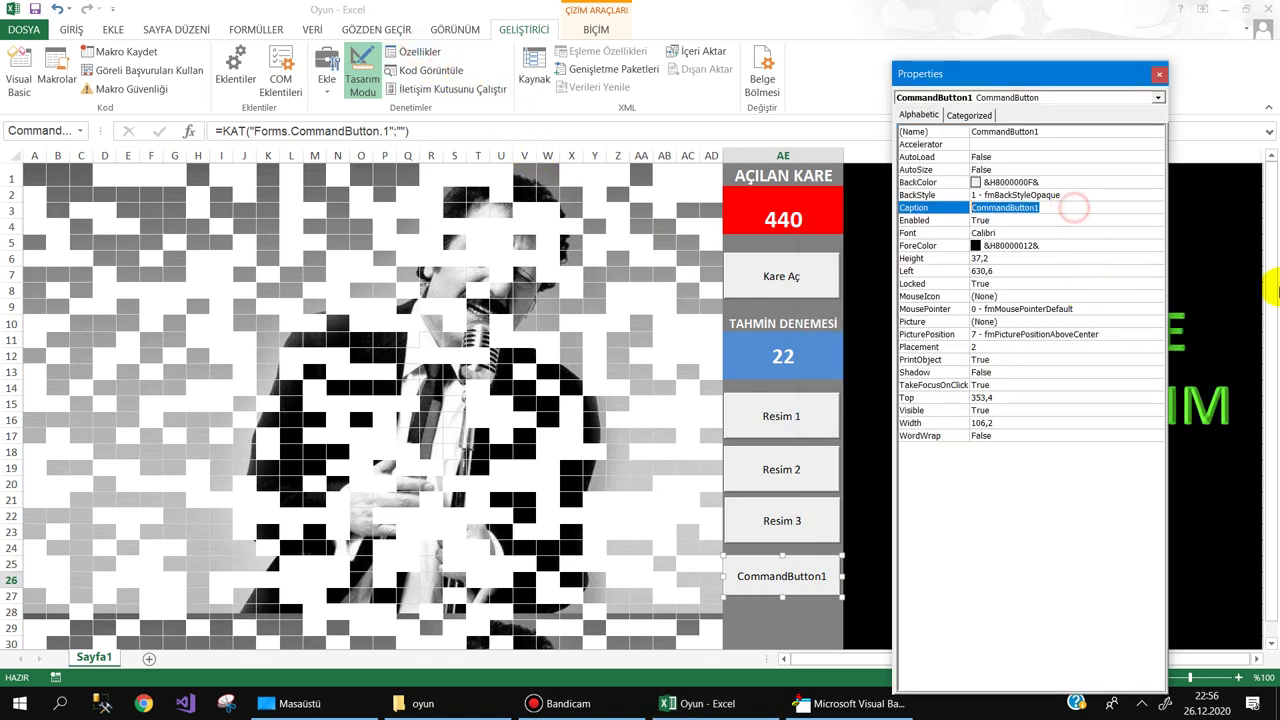
text(Sifırma)
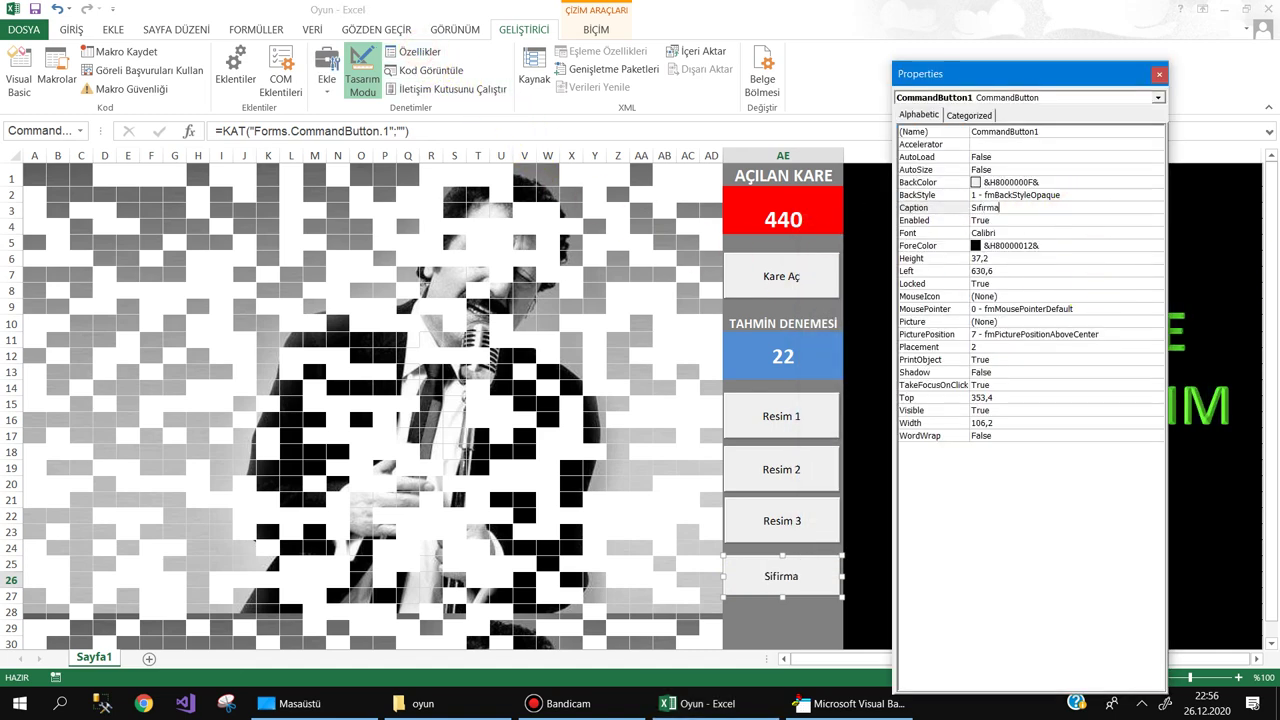
click(1069, 133)
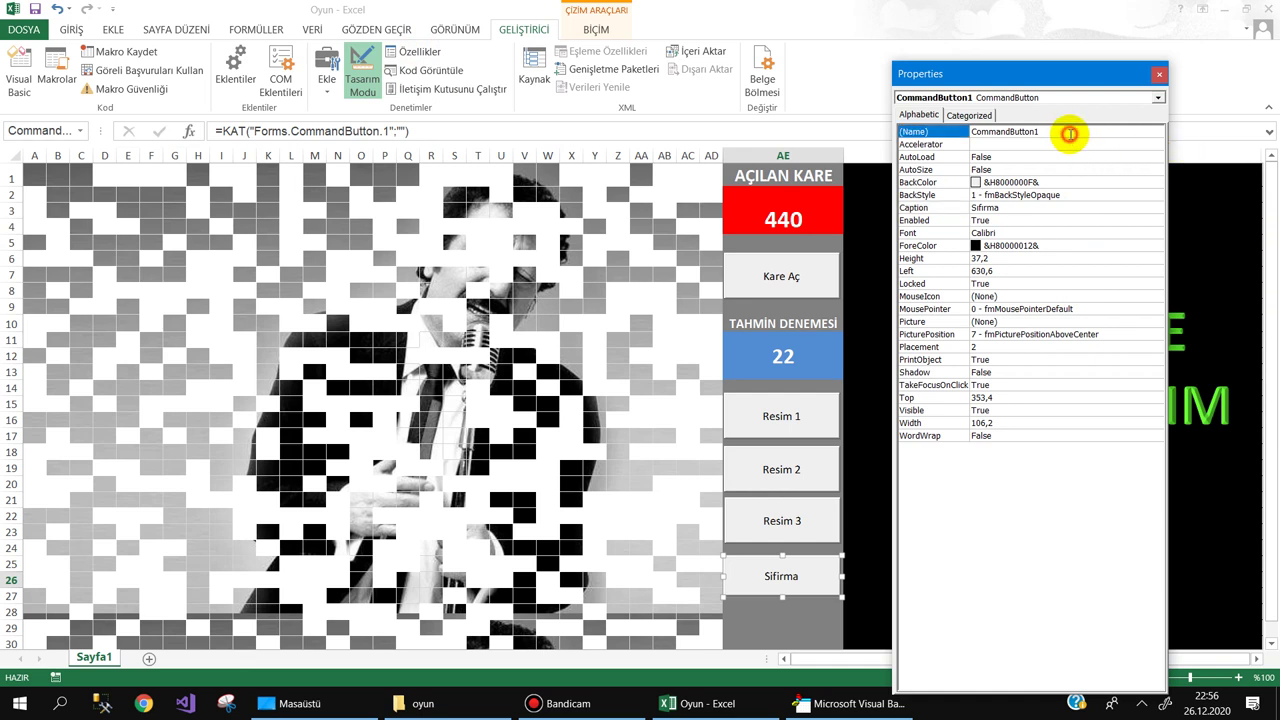
double_click(1069, 133)
text(Bn)
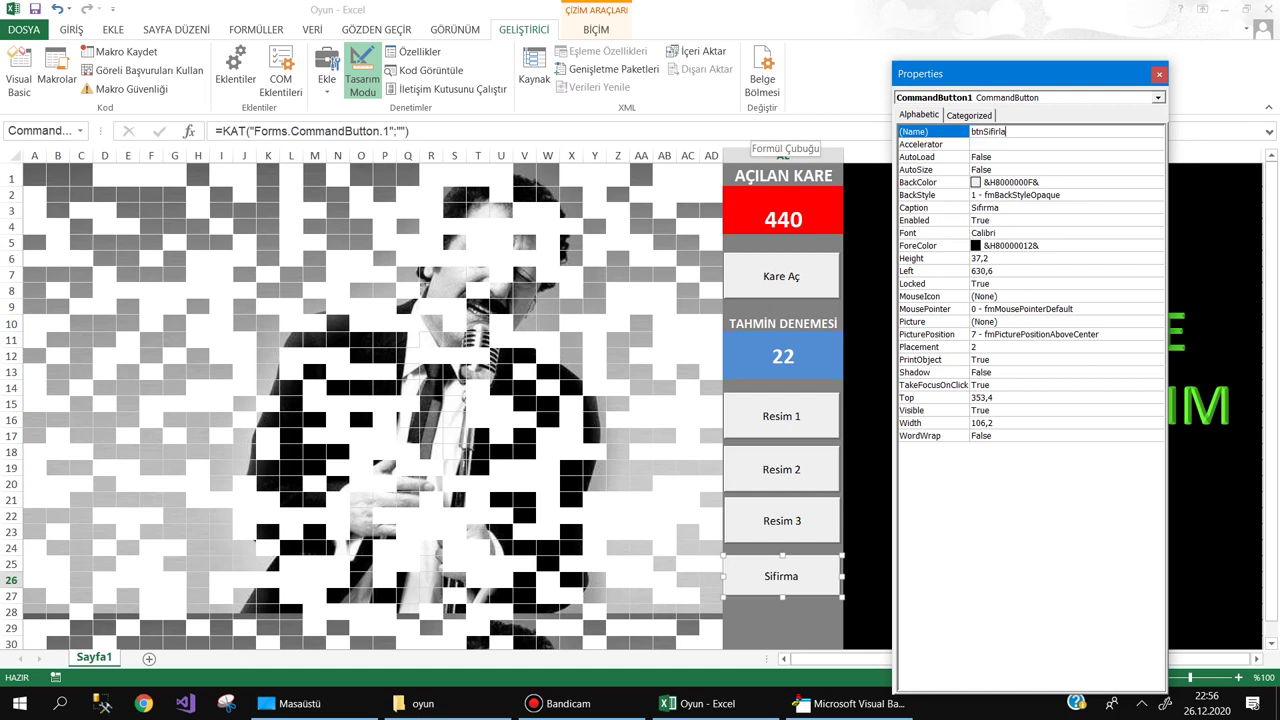
Paste the AKARE and deneme reset lines into btnSifirla_Click, close the editor, and exit design mode
click(1159, 74)
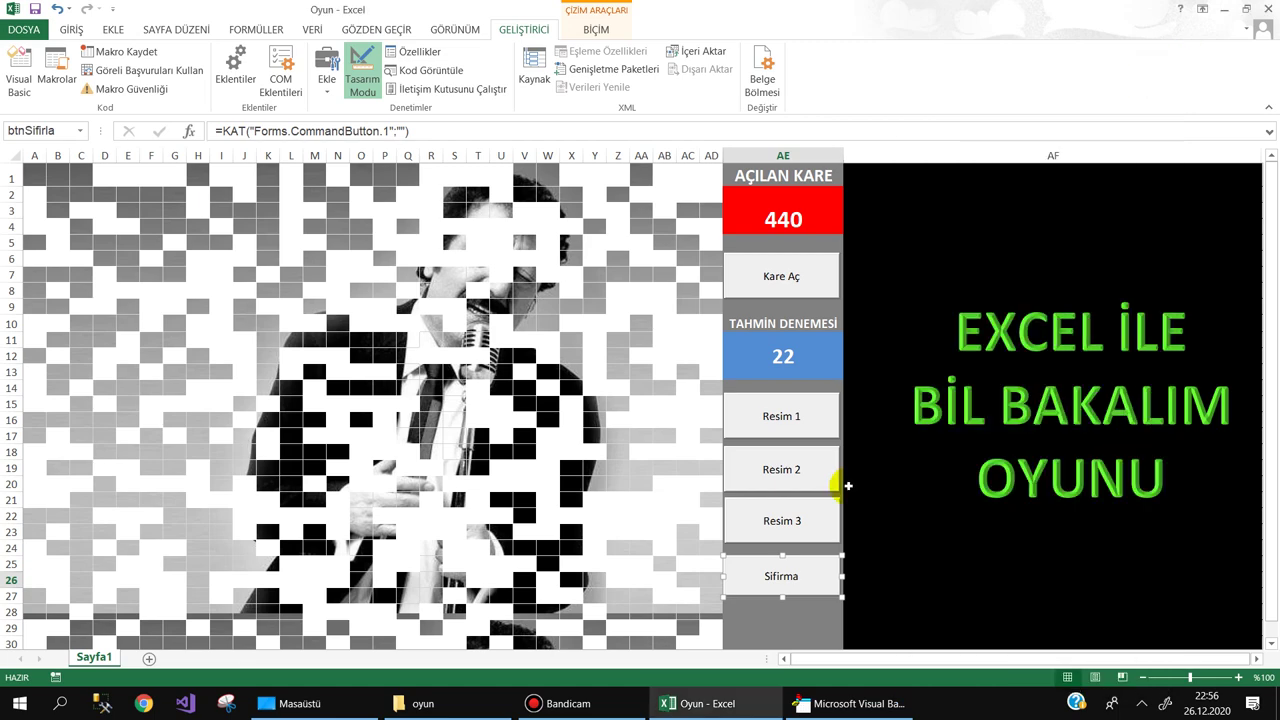
click(796, 615)
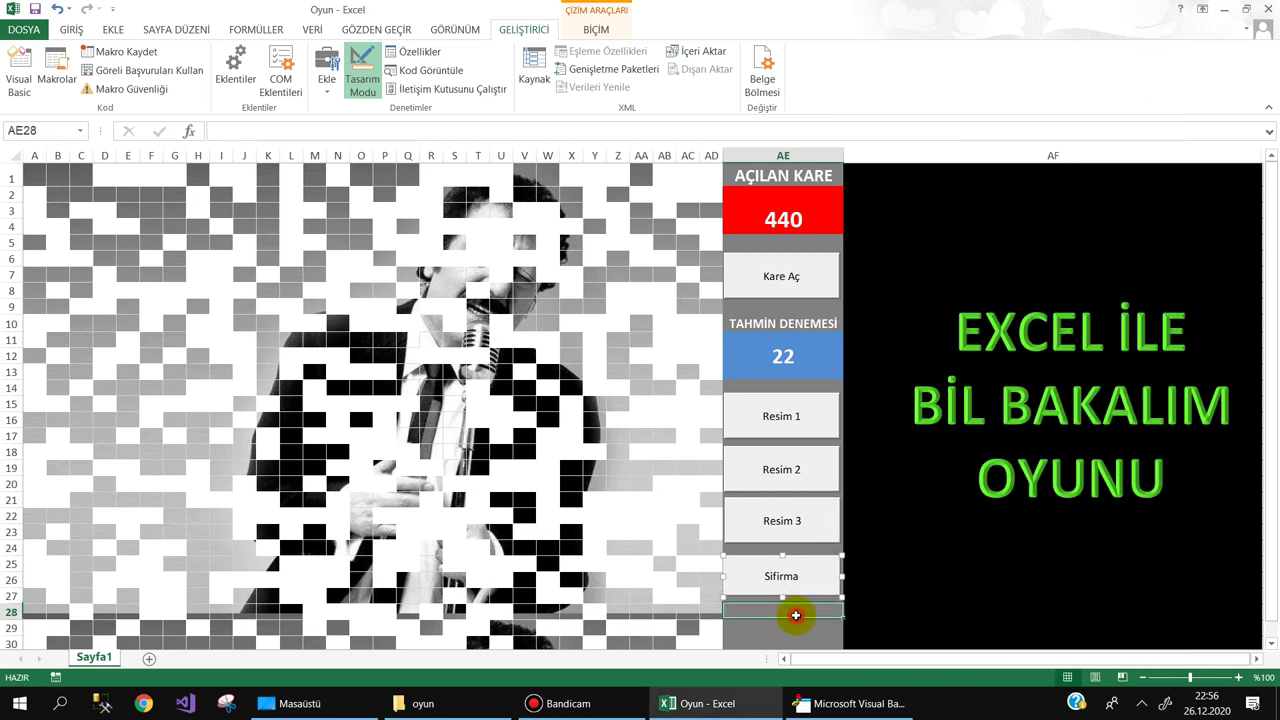
double_click(781, 578)
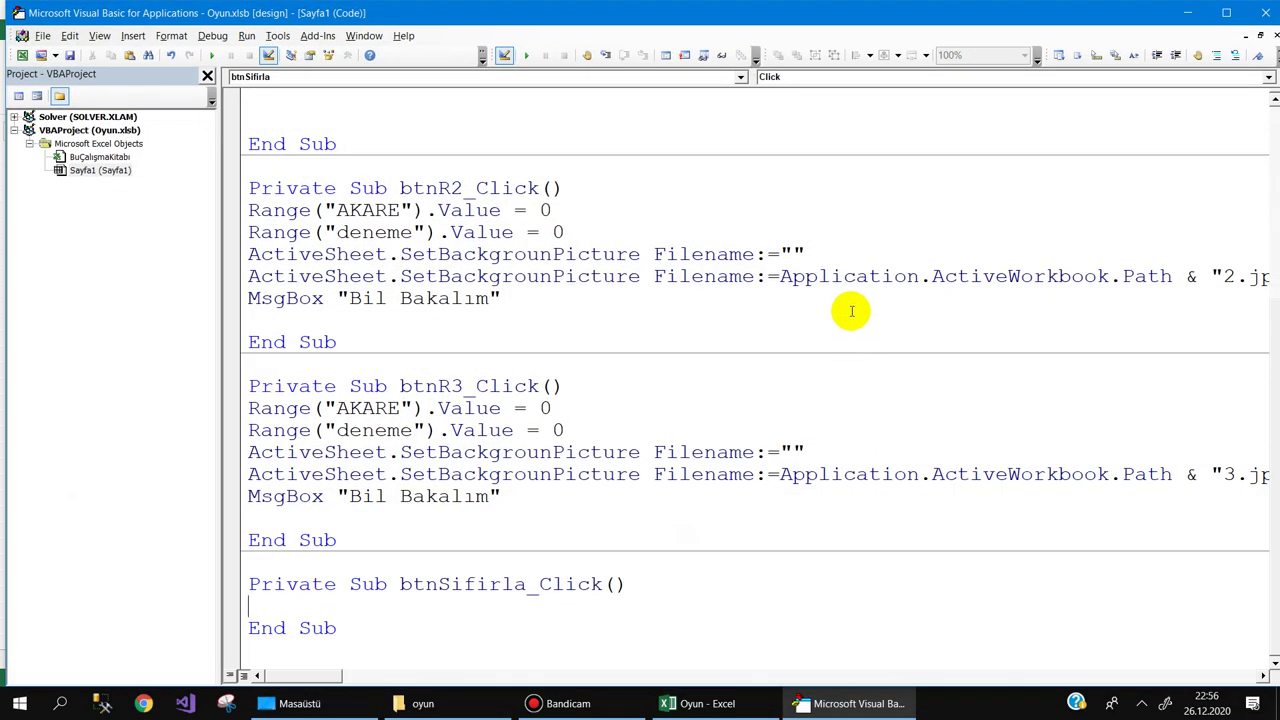
drag(564, 430, 210, 416)
key(ctrl+c)
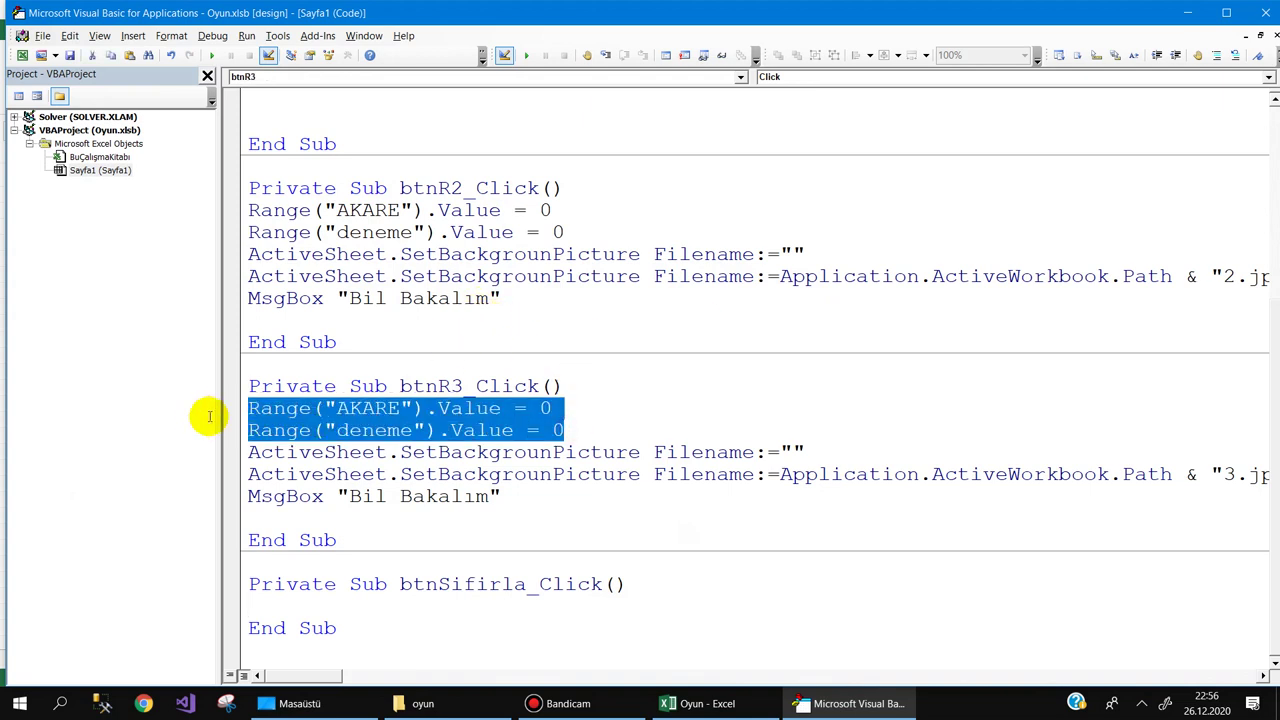
click(257, 603)
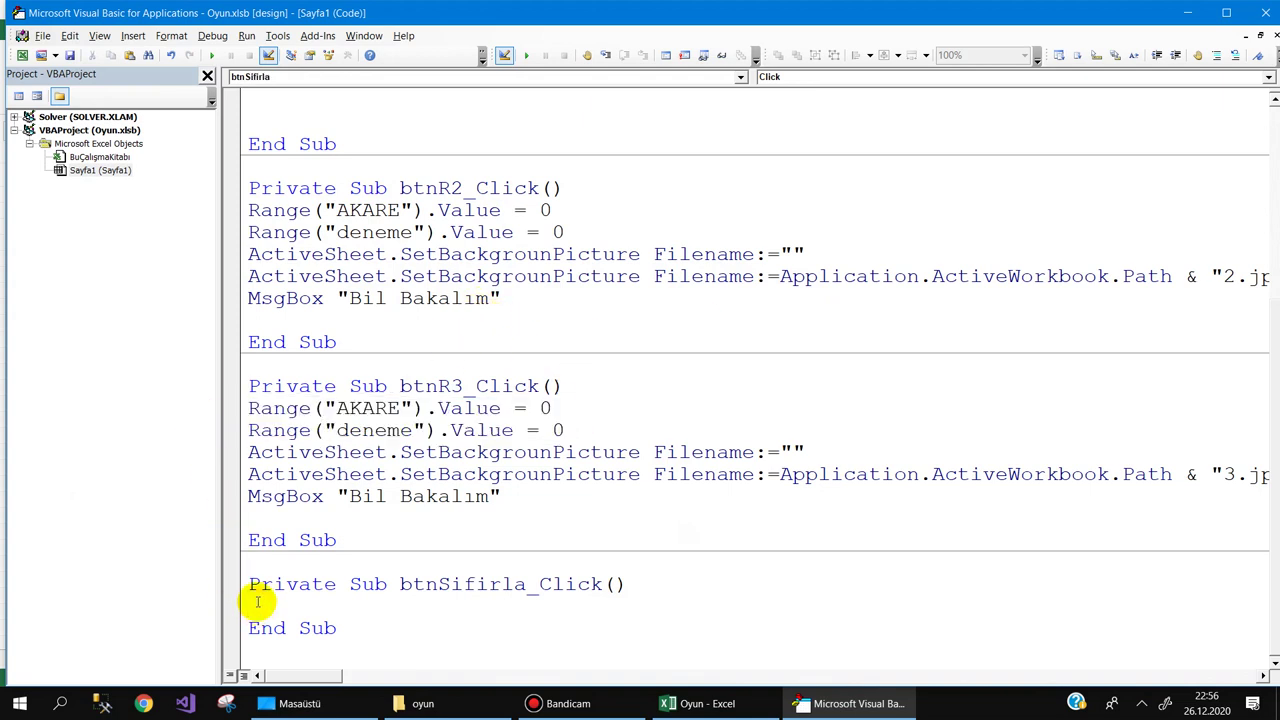
key(ctrl+v)
click(1265, 12)
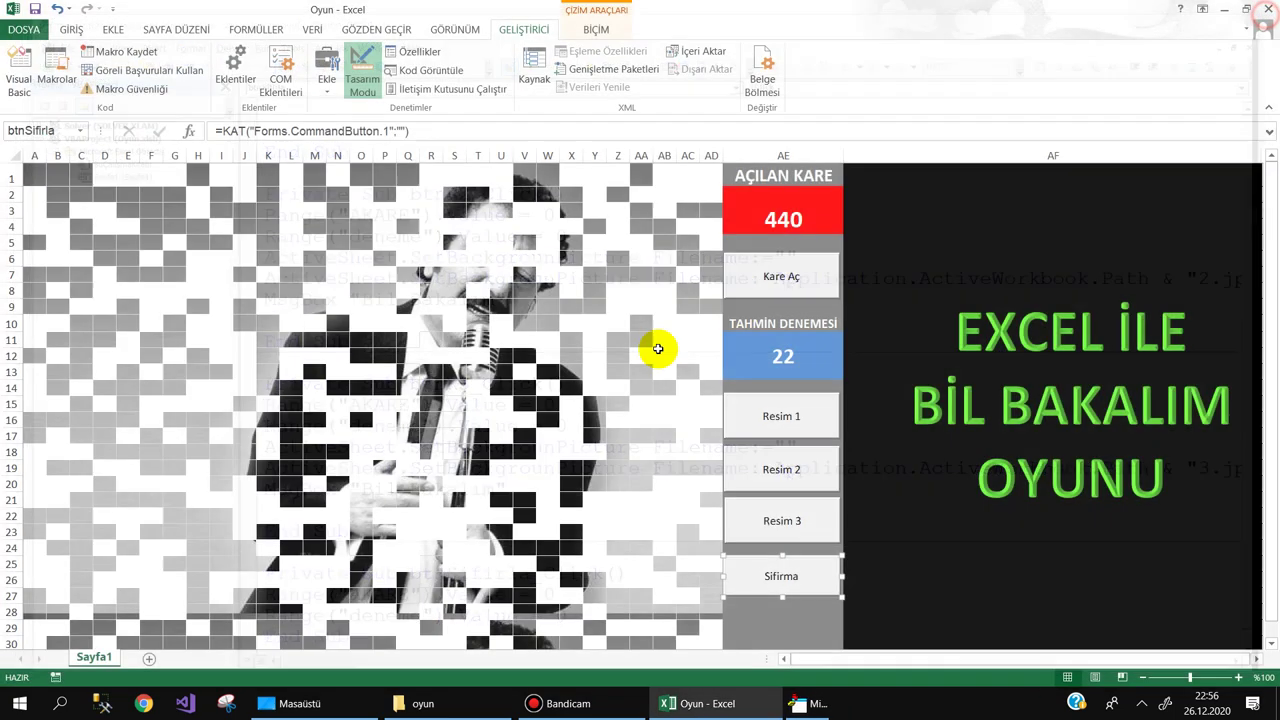
click(365, 85)
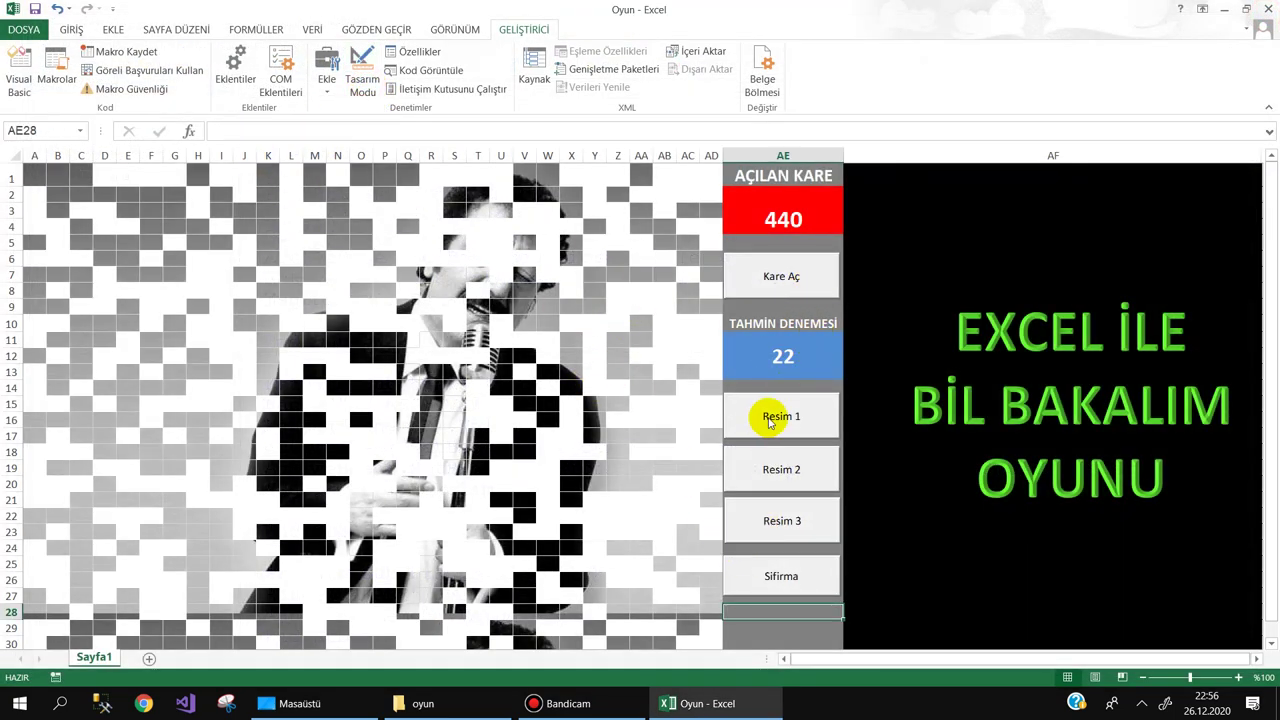
Reset the game with Sıfırma, test Resim 2, and debug the resulting run-time error
click(784, 574)
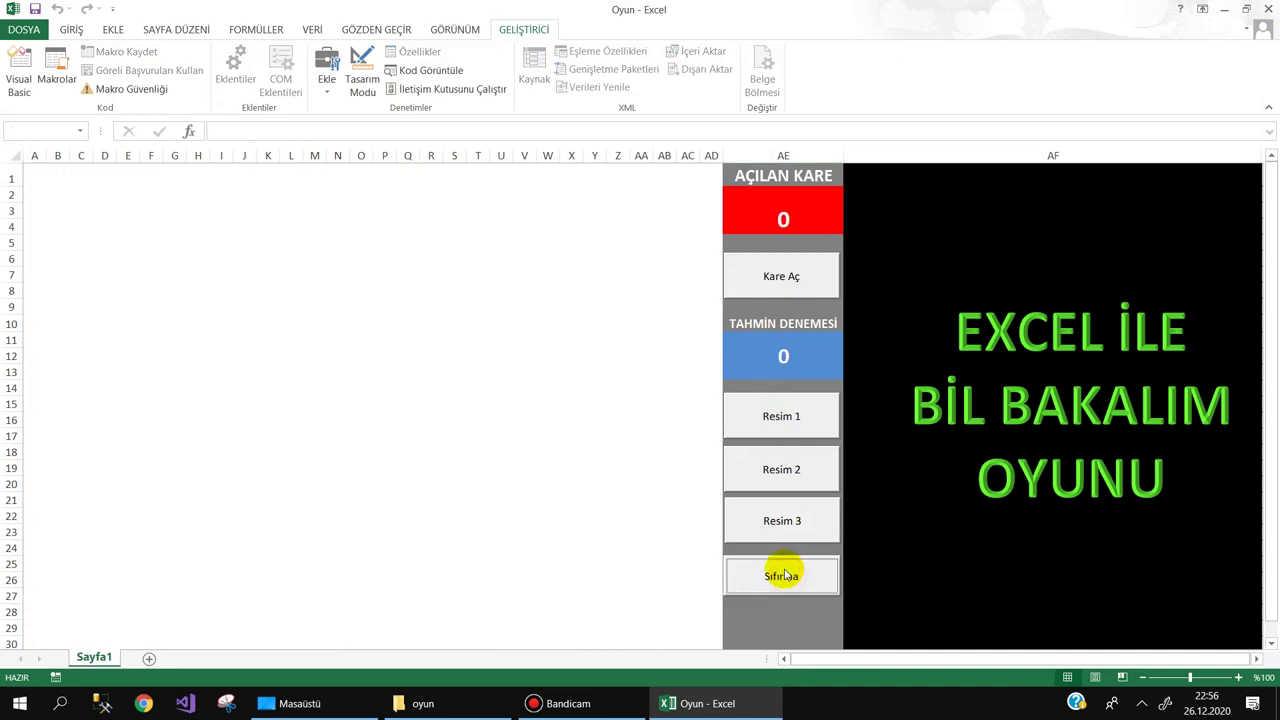
click(786, 470)
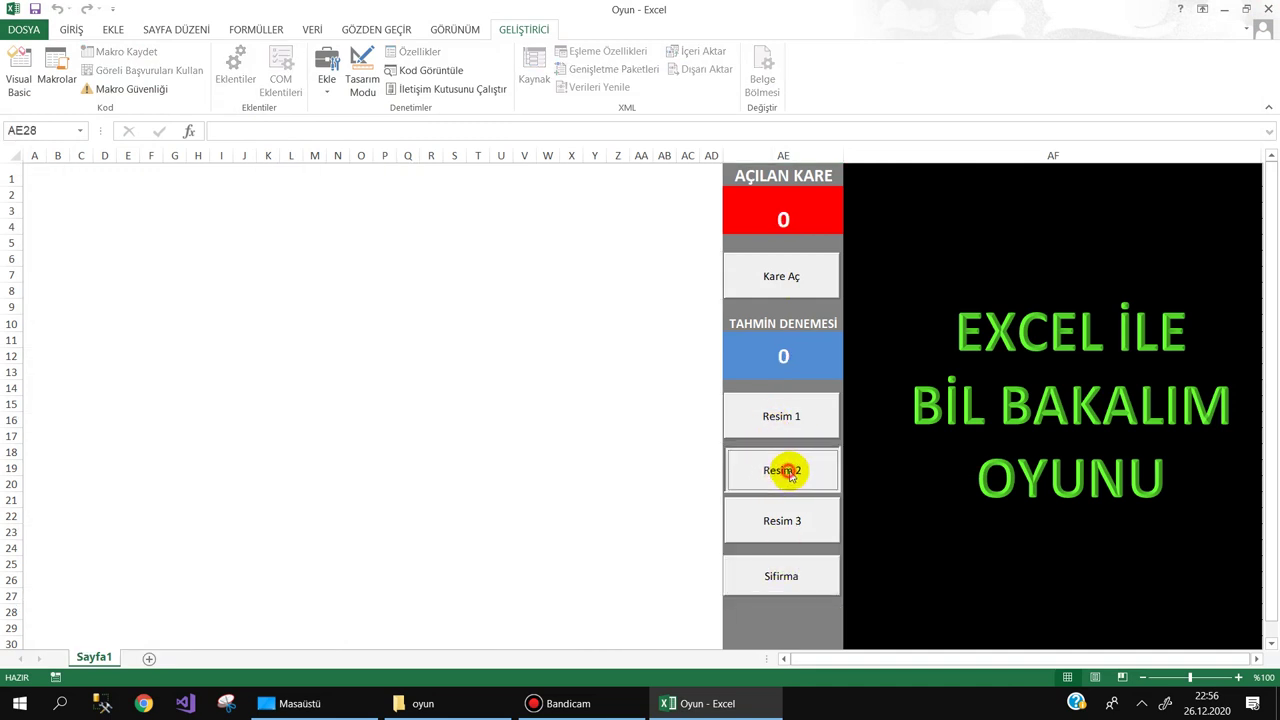
click(672, 319)
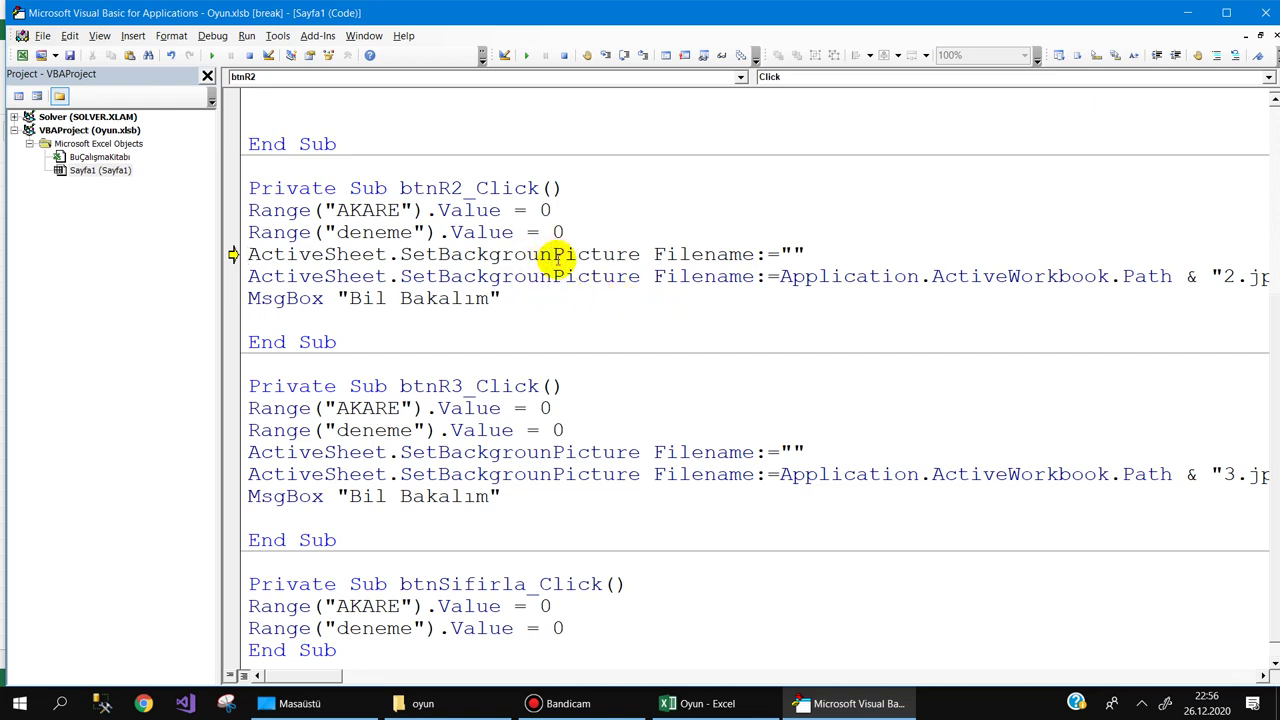
Correct SetBackgrounPicture to SetBackgroundPicture on both lines of btnR2_Click and btnR3_Click
click(554, 254)
text(d)
click(554, 277)
text(d)
click(569, 322)
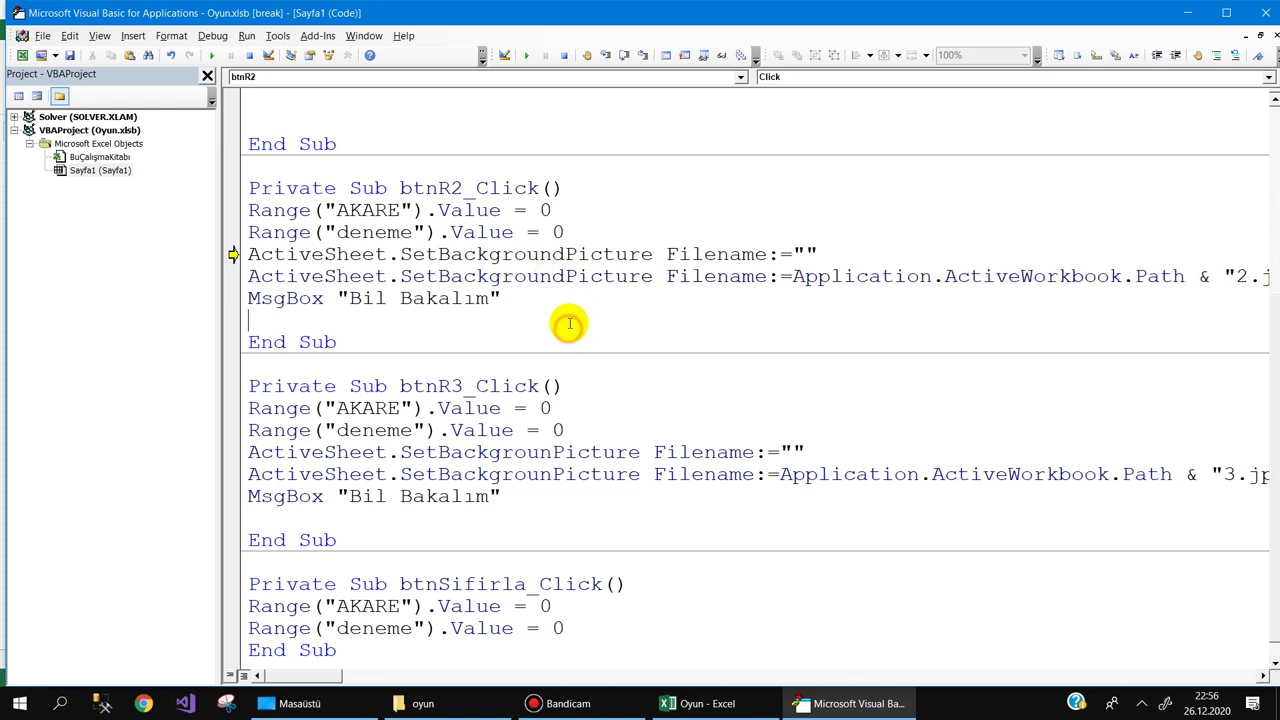
click(554, 452)
text(d)
click(554, 474)
text(d)
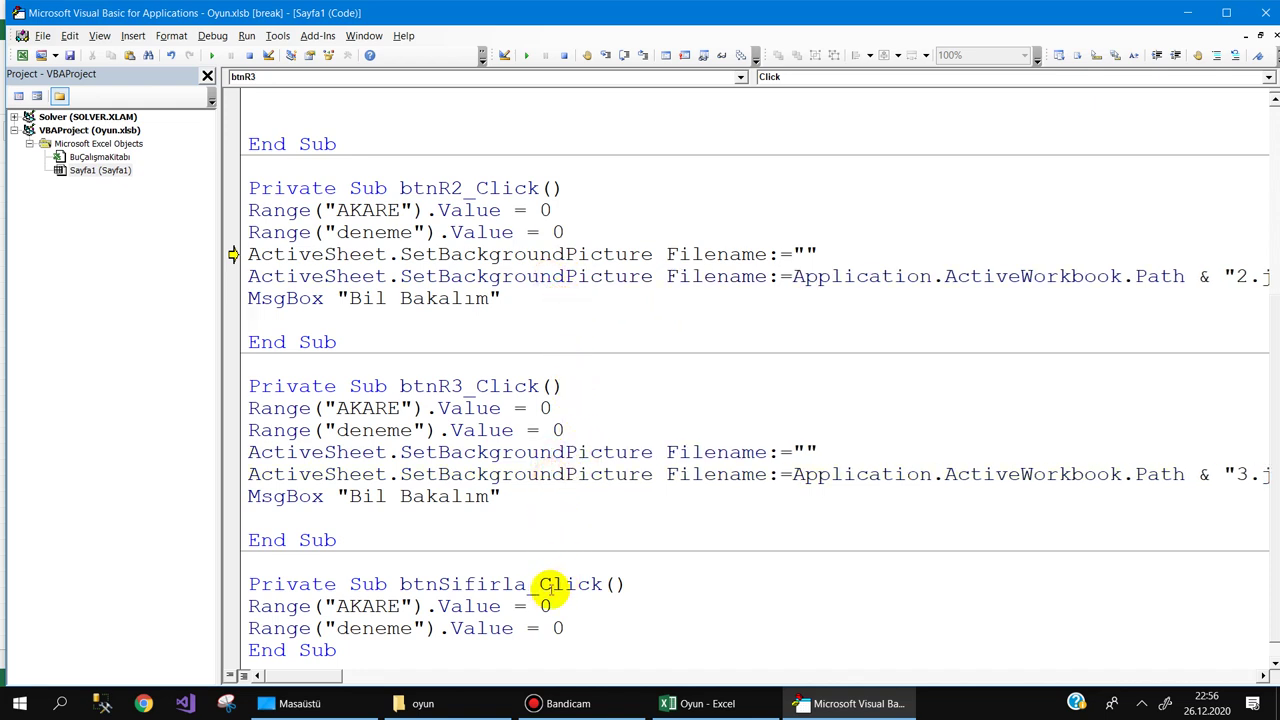
Apply the same spelling fix in btnR1_Click, then stop debugging and return to the Oyun sheet
scroll(571, 523, up, 3)
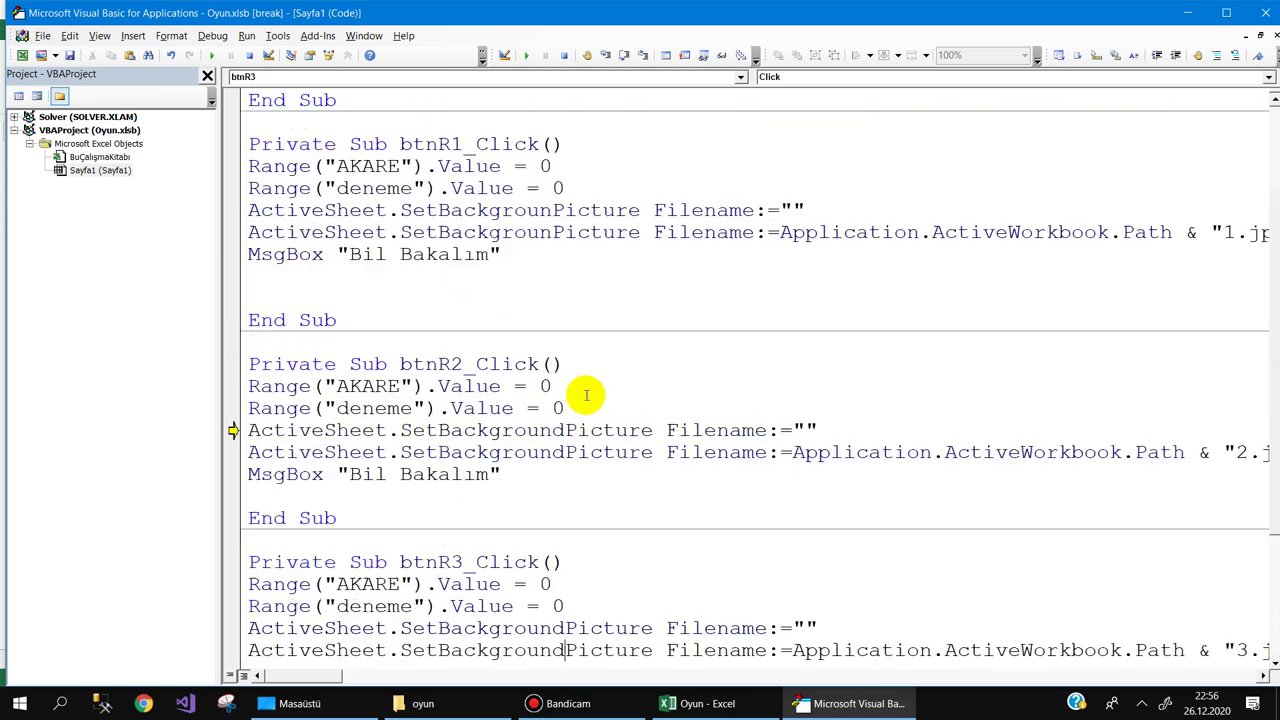
click(566, 210)
text(d)
click(566, 232)
text(d)
click(566, 300)
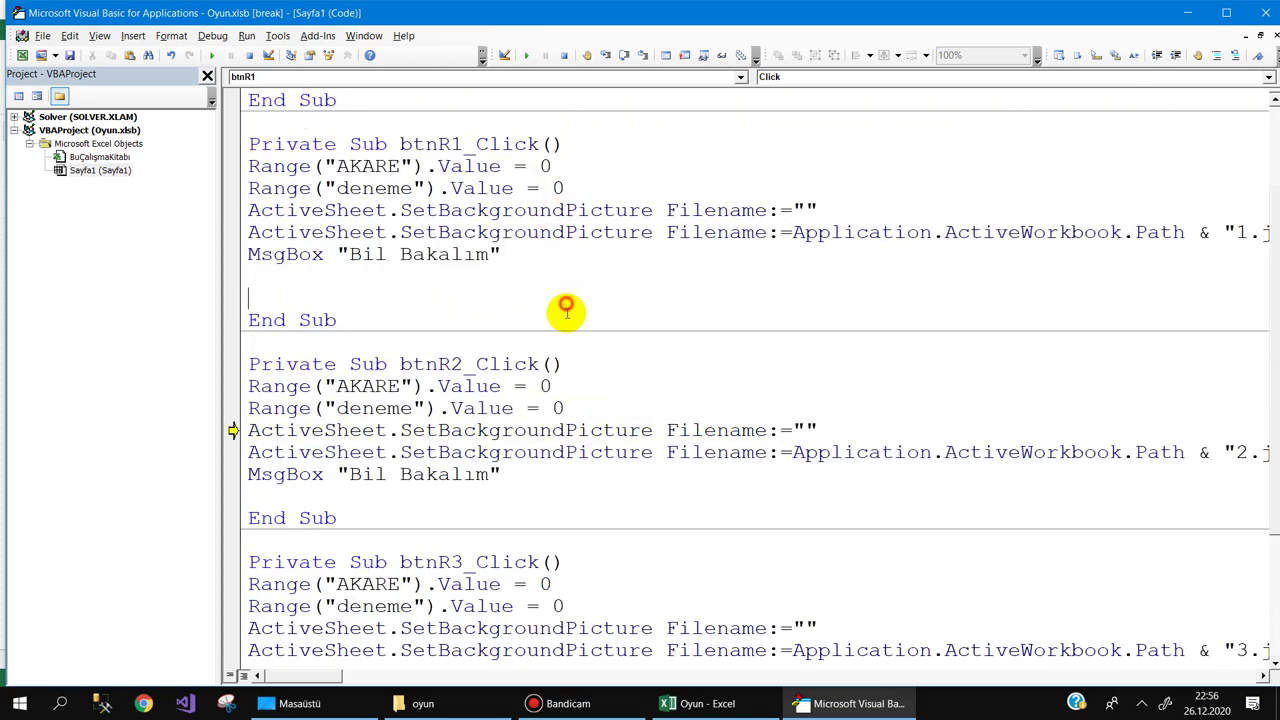
click(1258, 12)
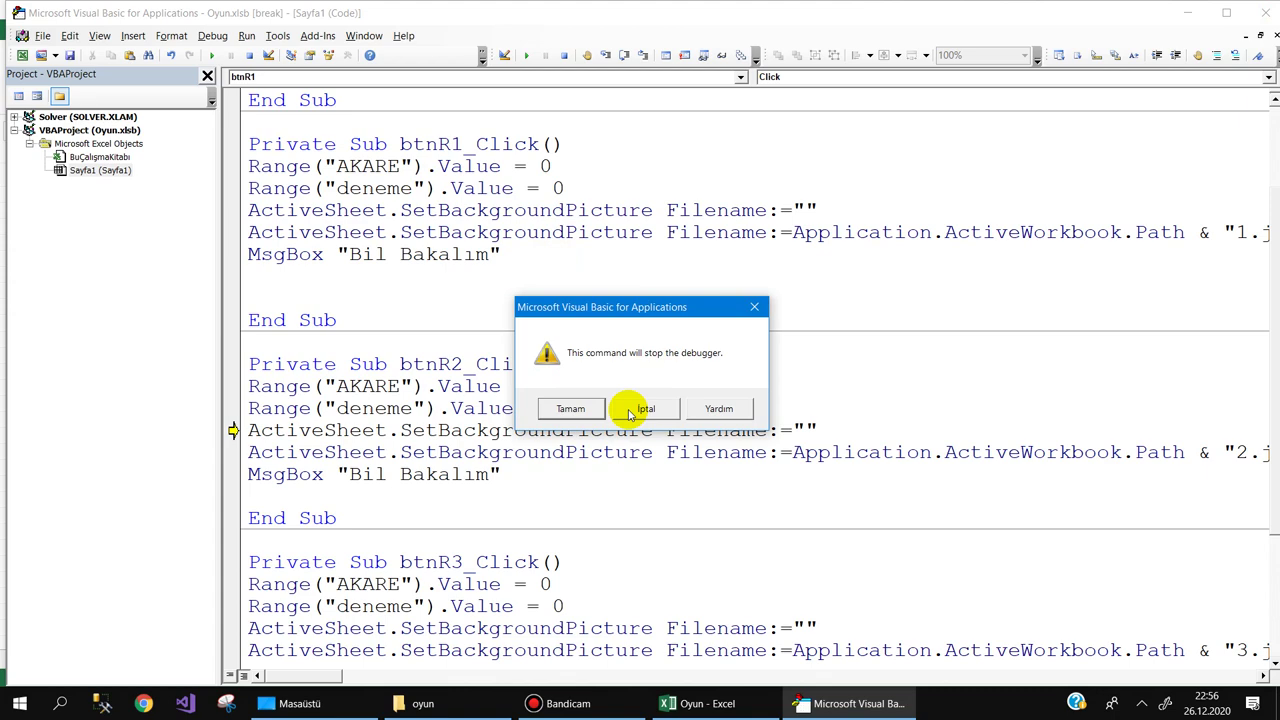
click(570, 408)
click(781, 576)
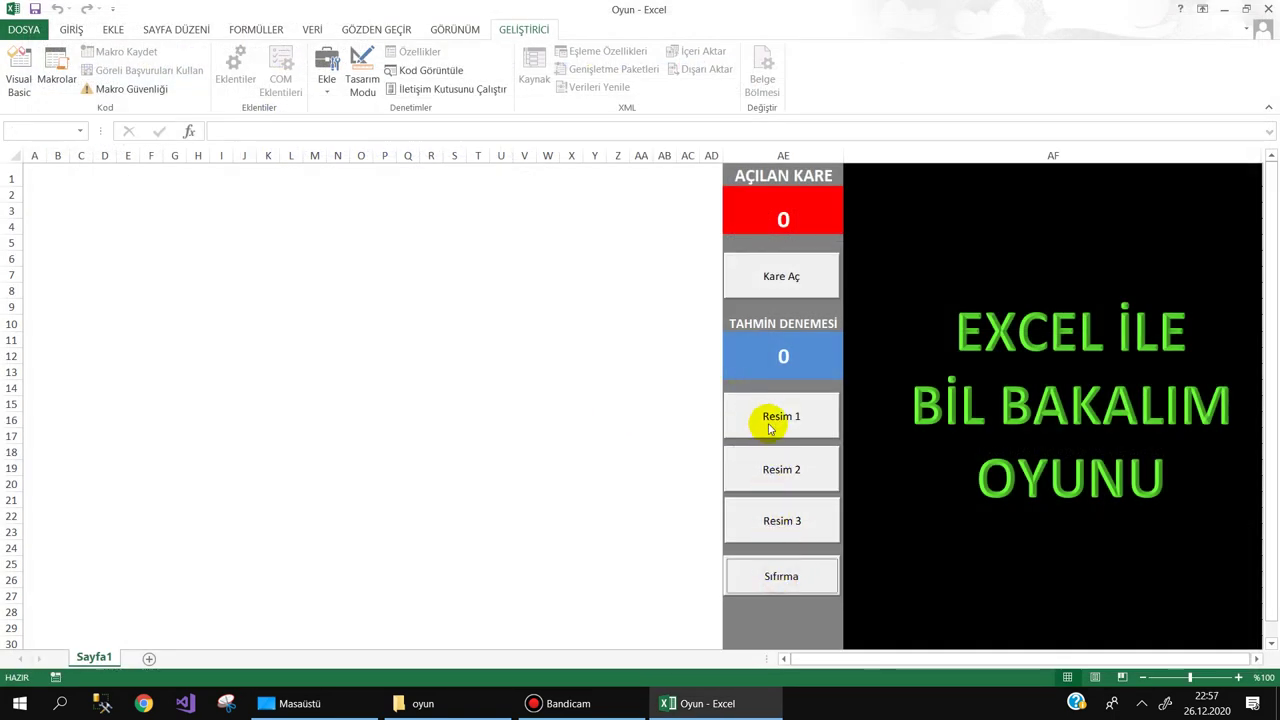
Load picture 3 and debug the run-time error 1004 to the 3.jpg loading line
click(779, 518)
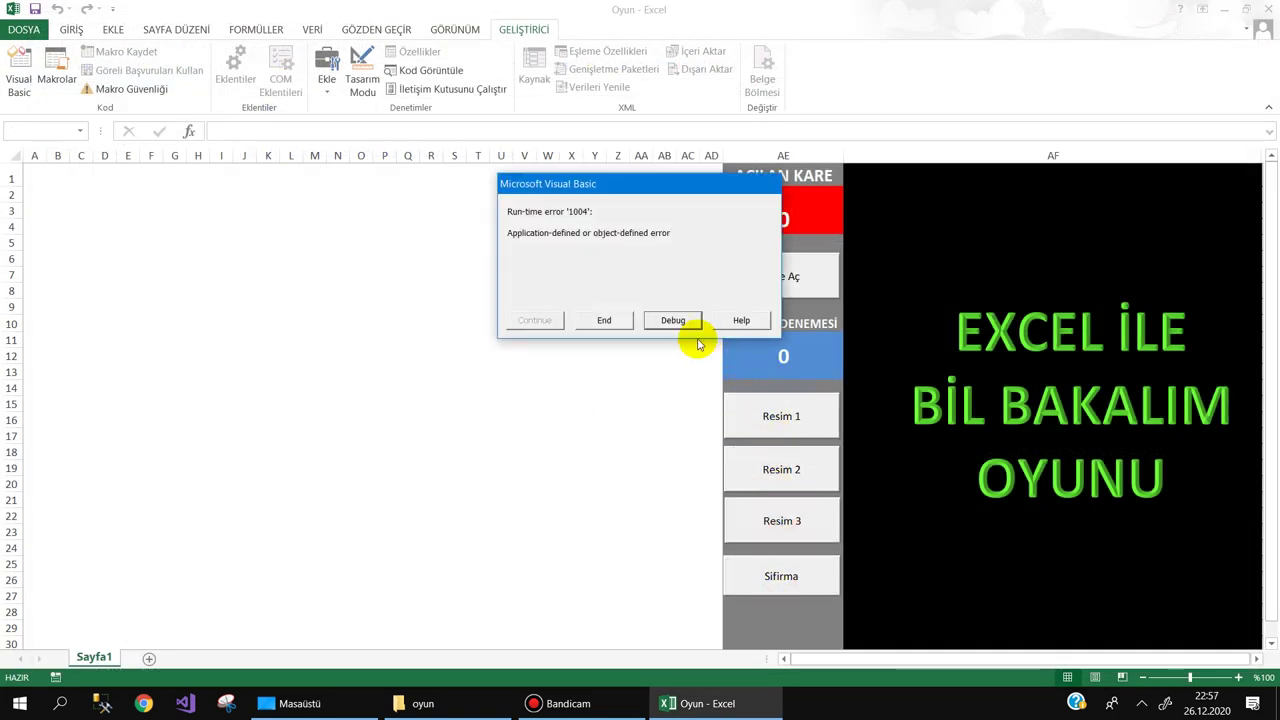
click(674, 320)
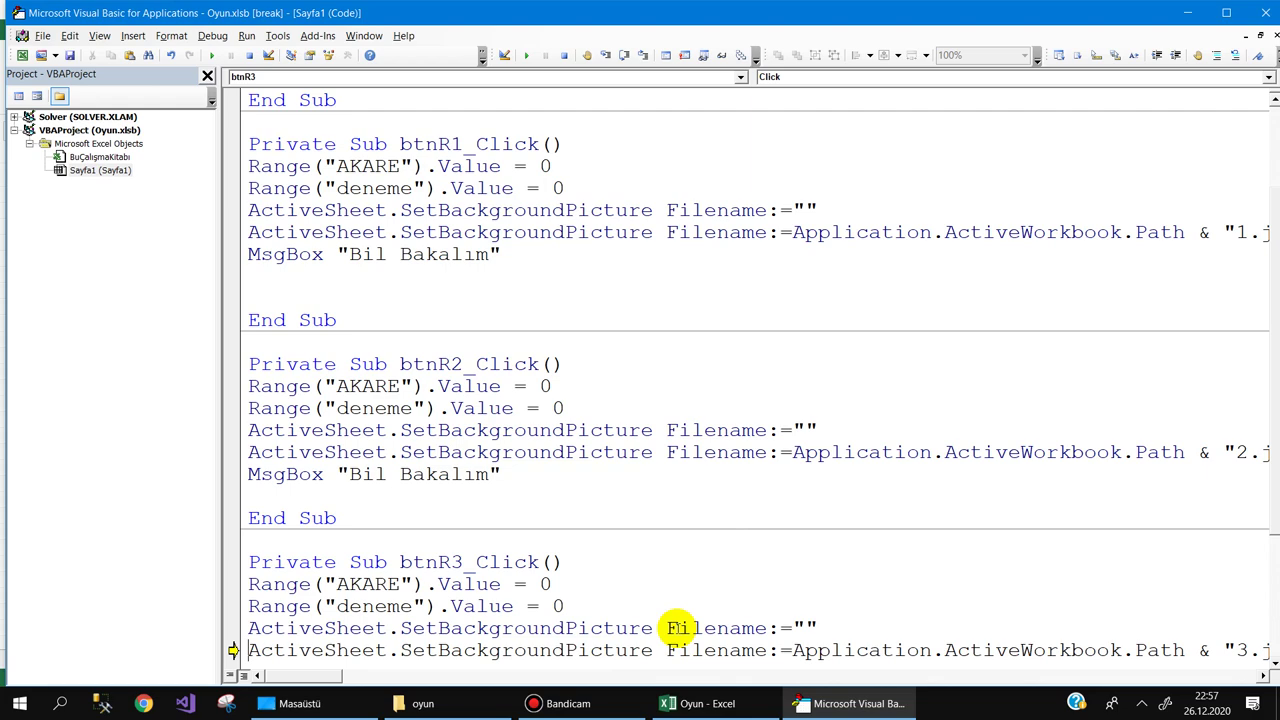
Scroll through the Sayfa1 code and minimise the Bandicam recorder window
scroll(690, 612, down, 2)
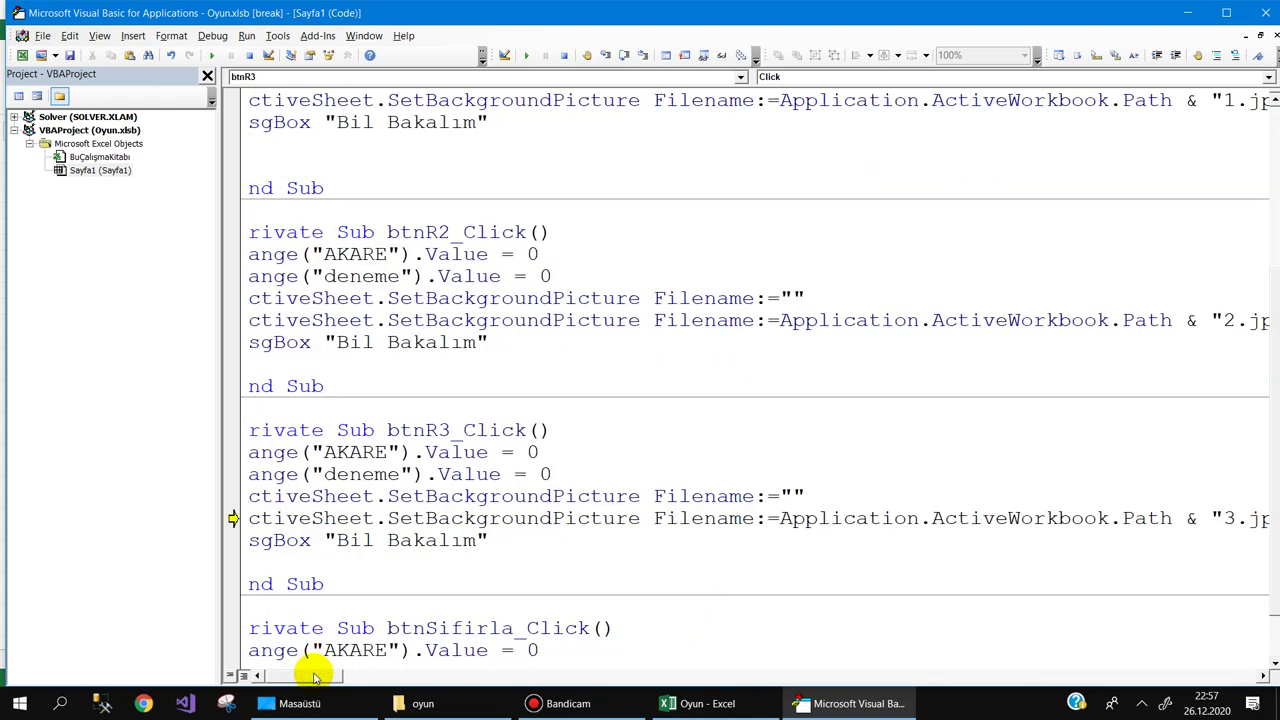
drag(306, 677, 322, 677)
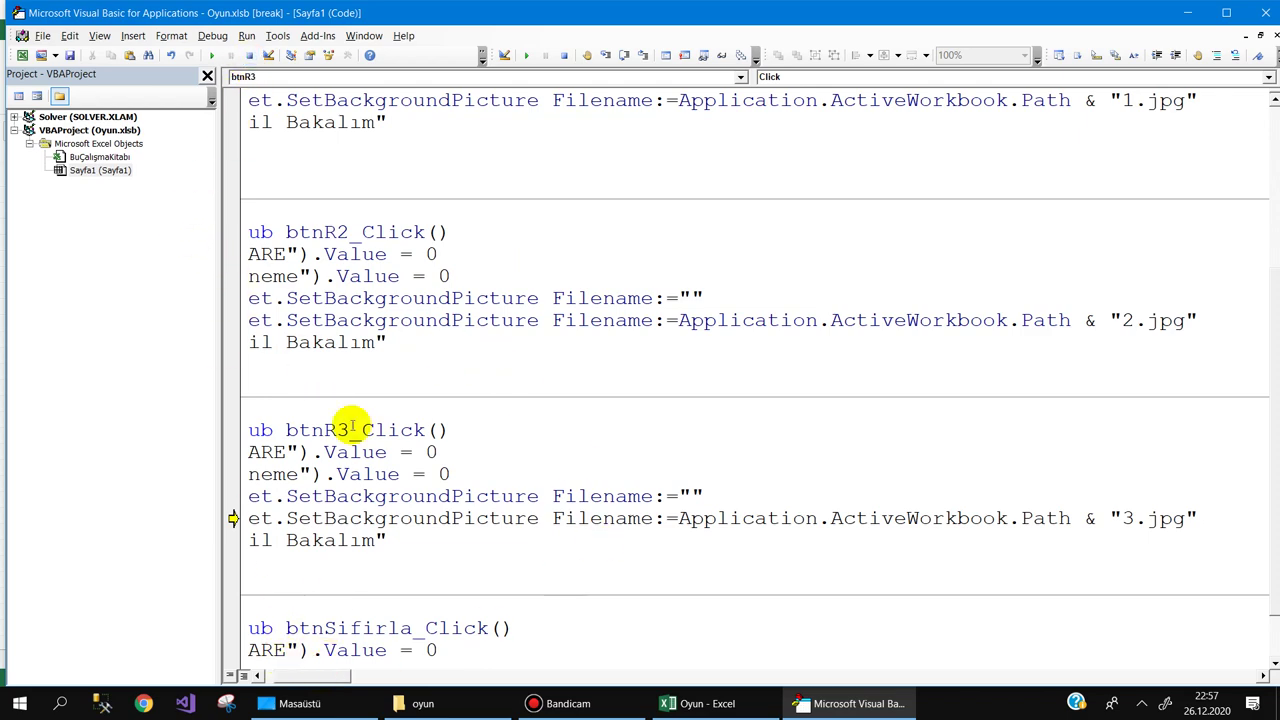
click(560, 703)
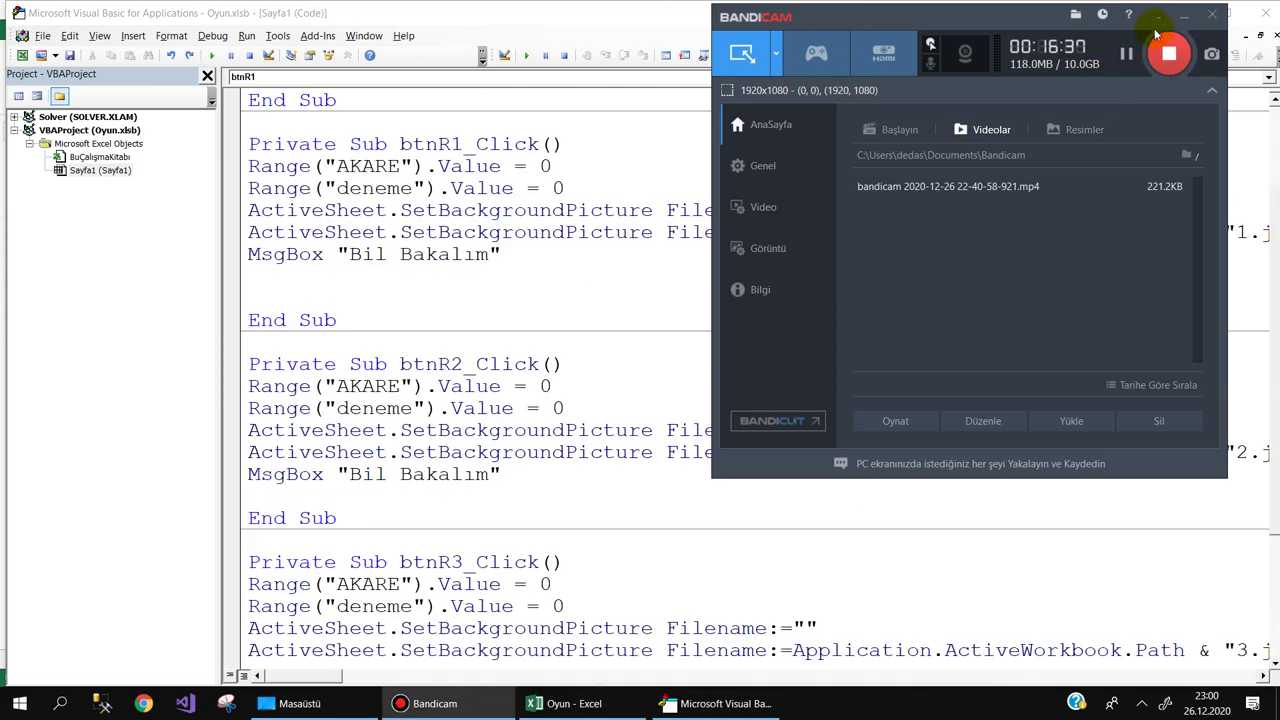
click(1182, 15)
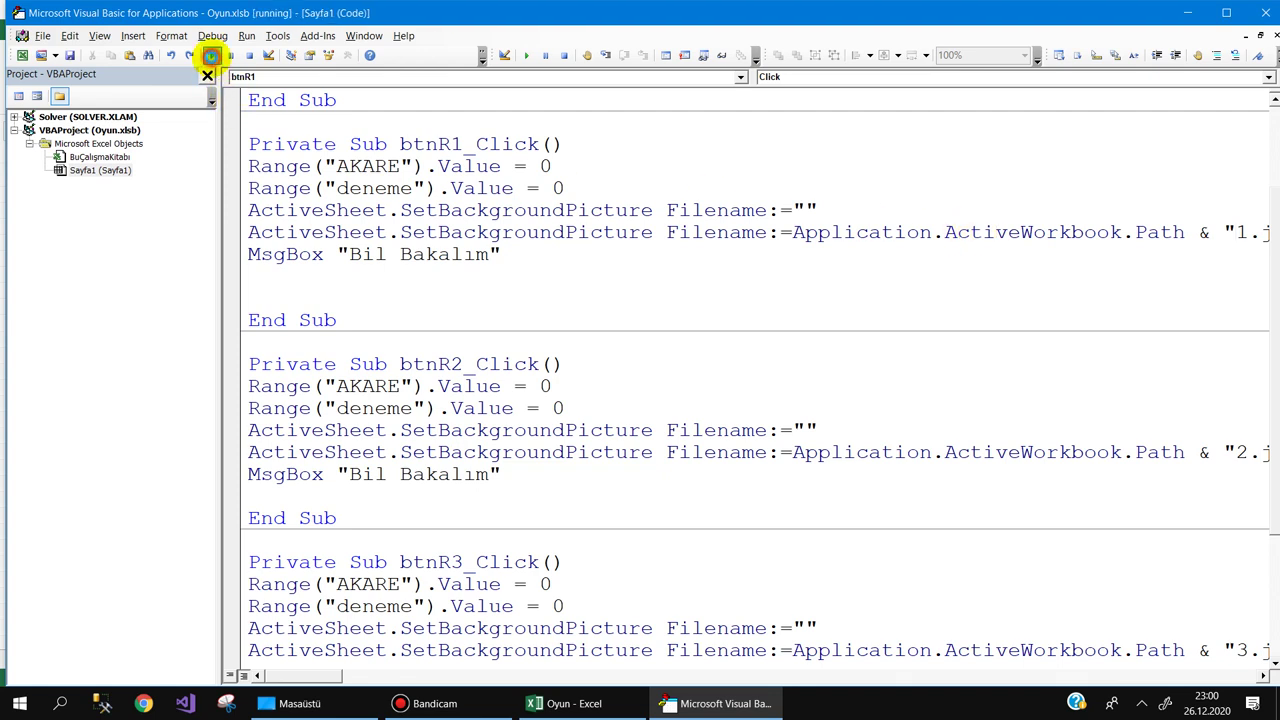
Rerun btnR1_Click from the editor and end each failed run
click(210, 55)
click(628, 416)
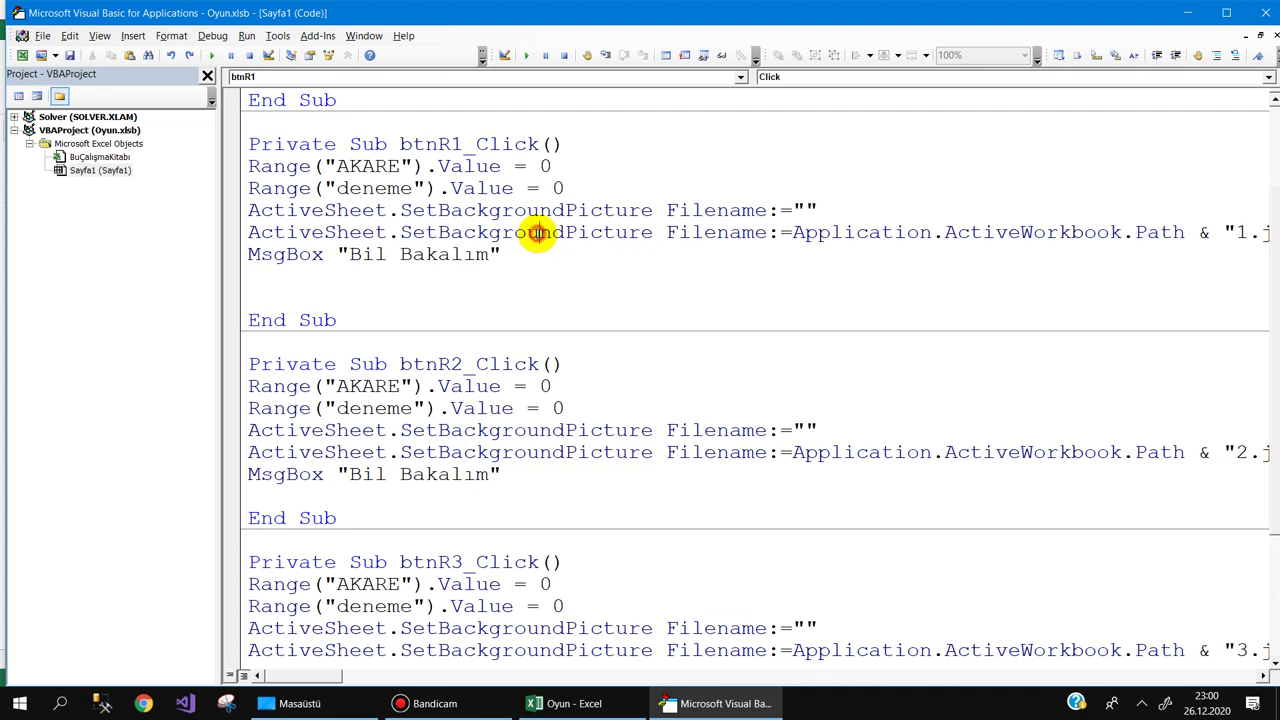
click(362, 232)
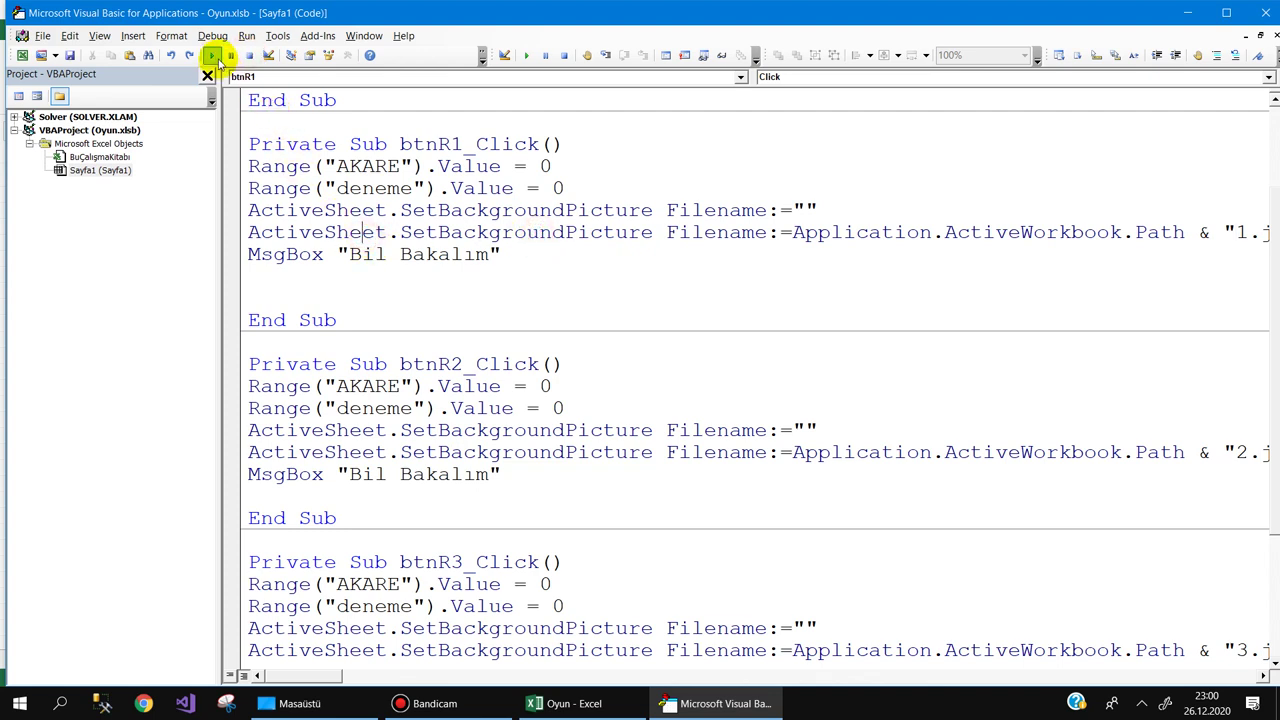
click(214, 56)
click(632, 412)
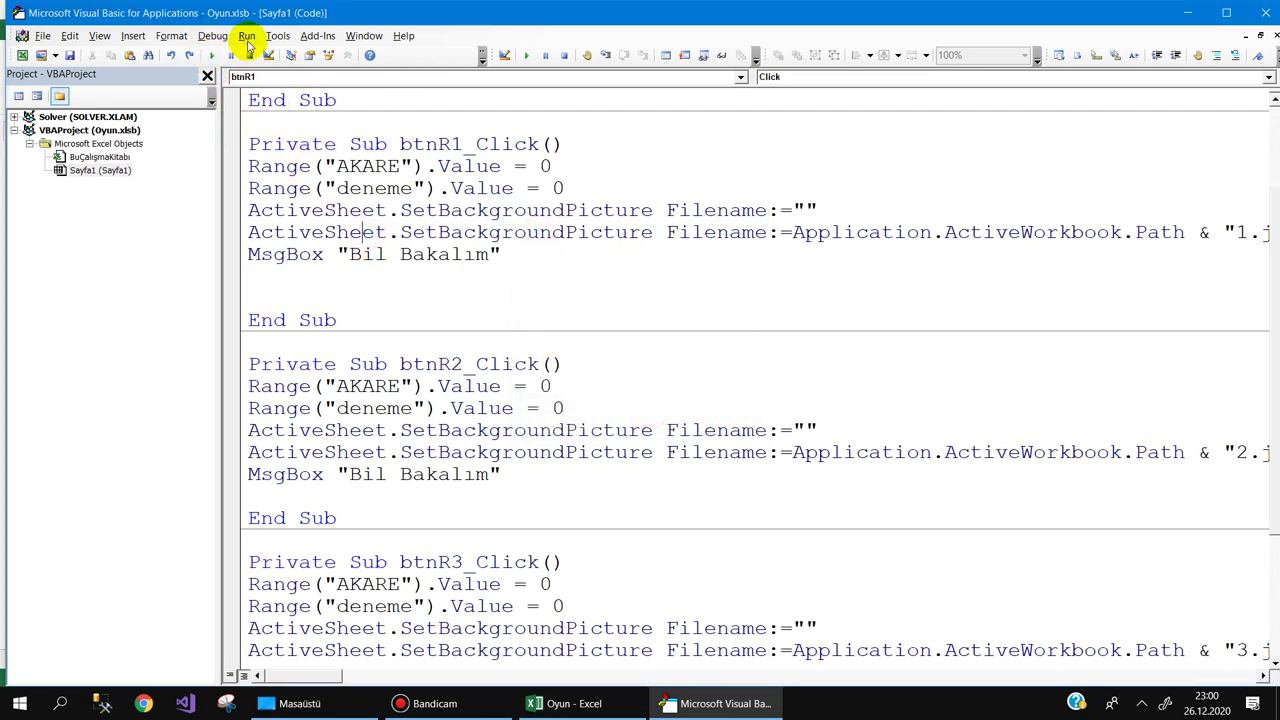
Retest picture 2 on the sheet, debug to the file-path line, then reset break mode
click(568, 703)
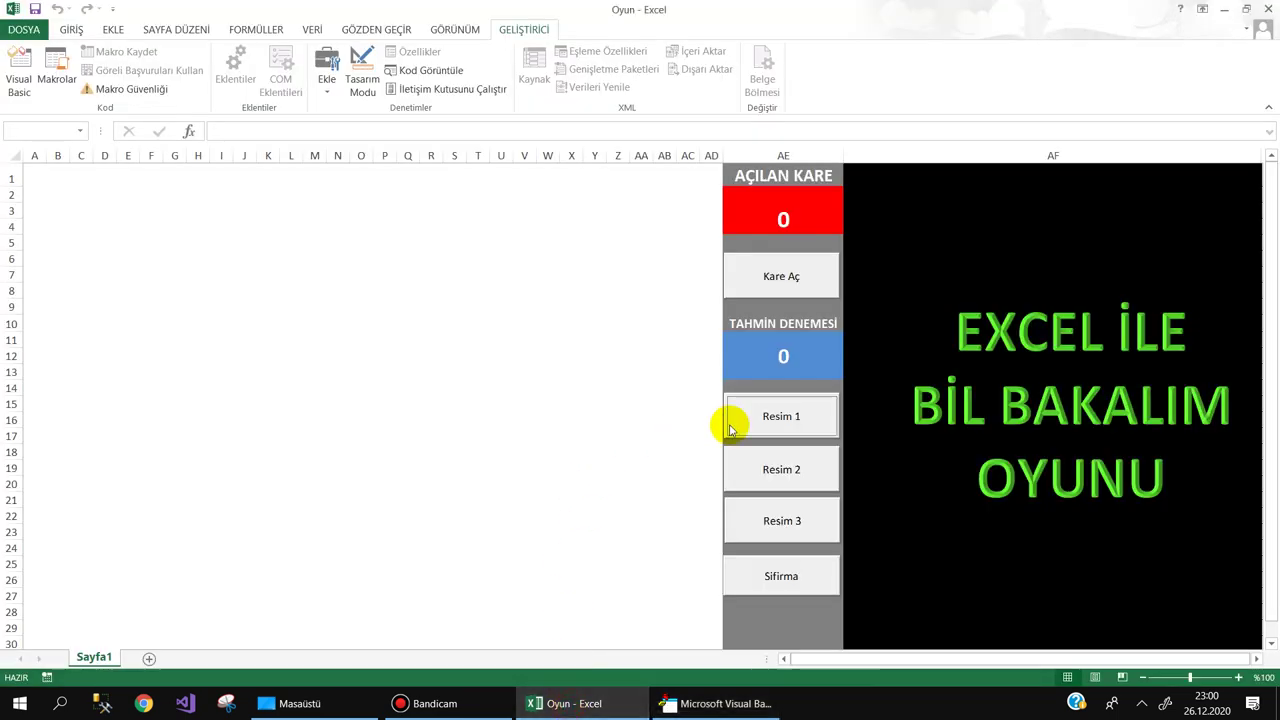
click(783, 470)
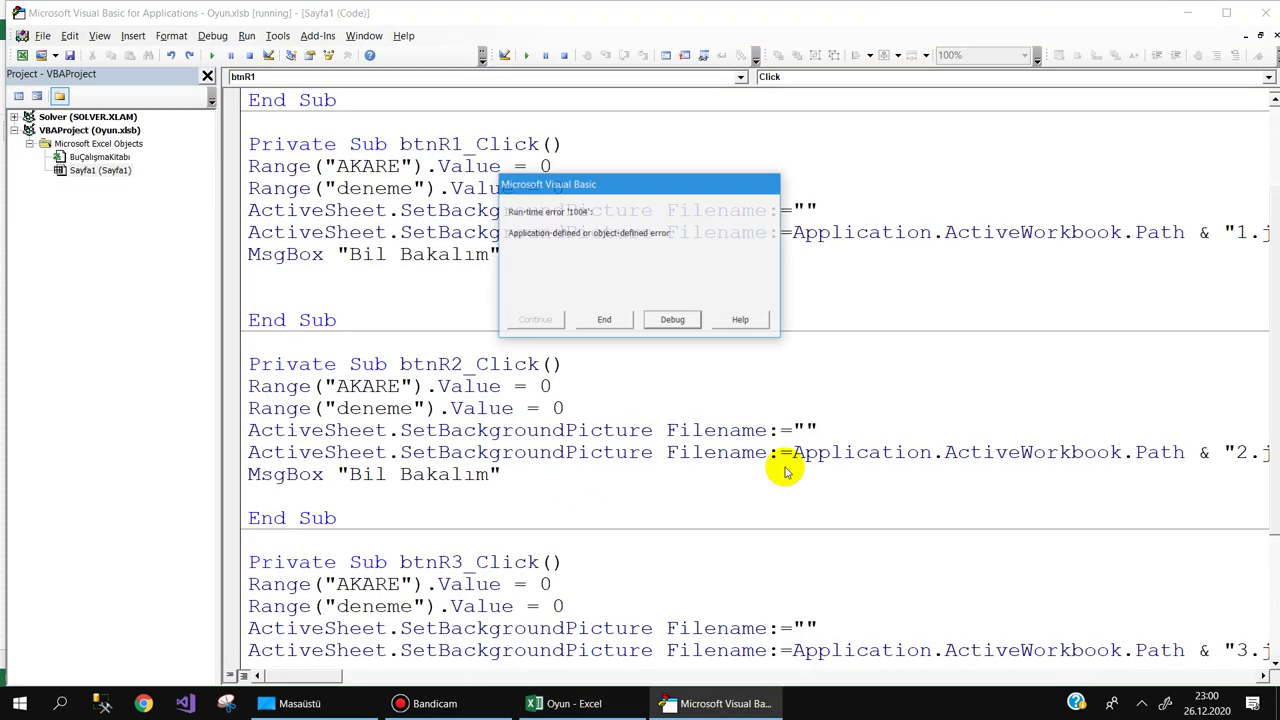
click(674, 320)
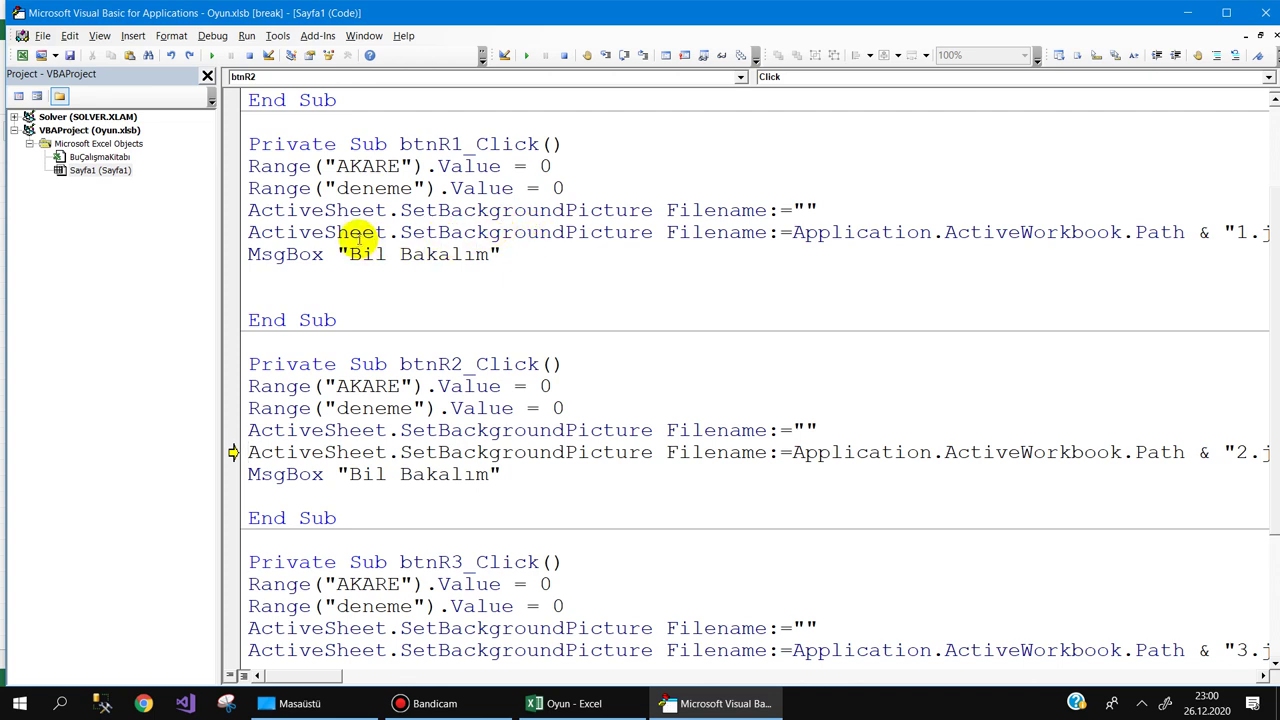
click(1136, 232)
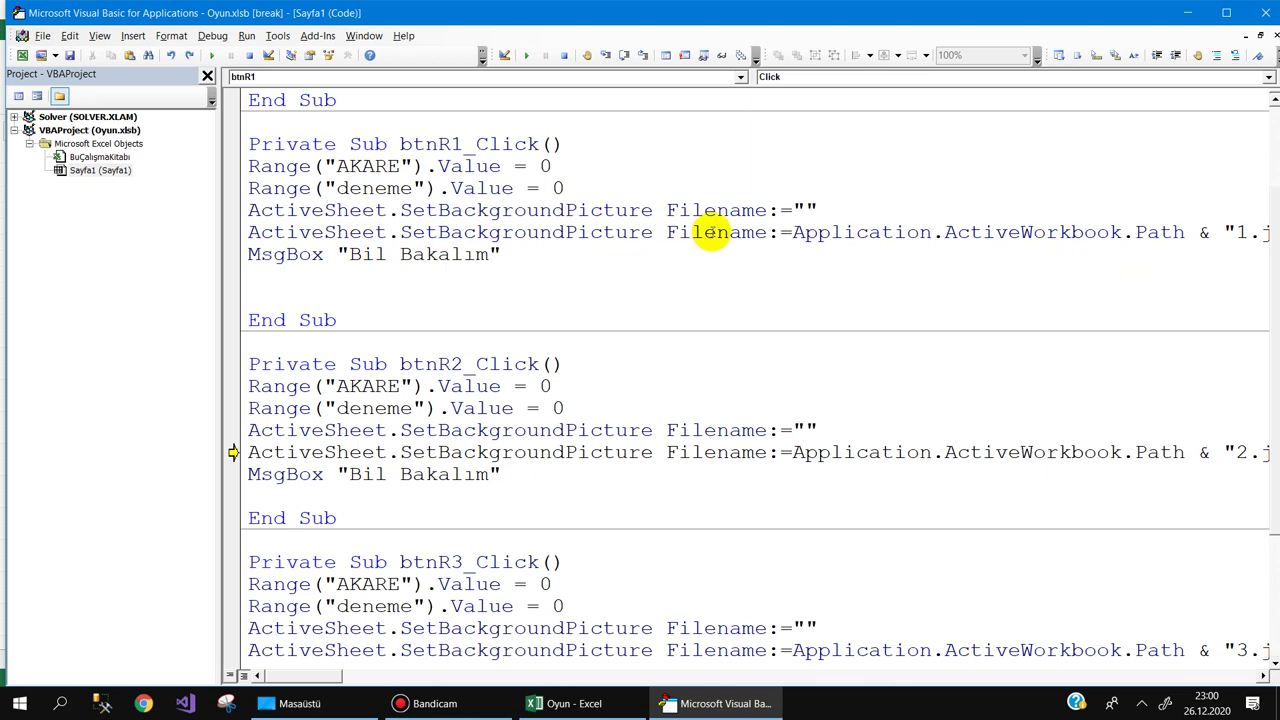
click(712, 232)
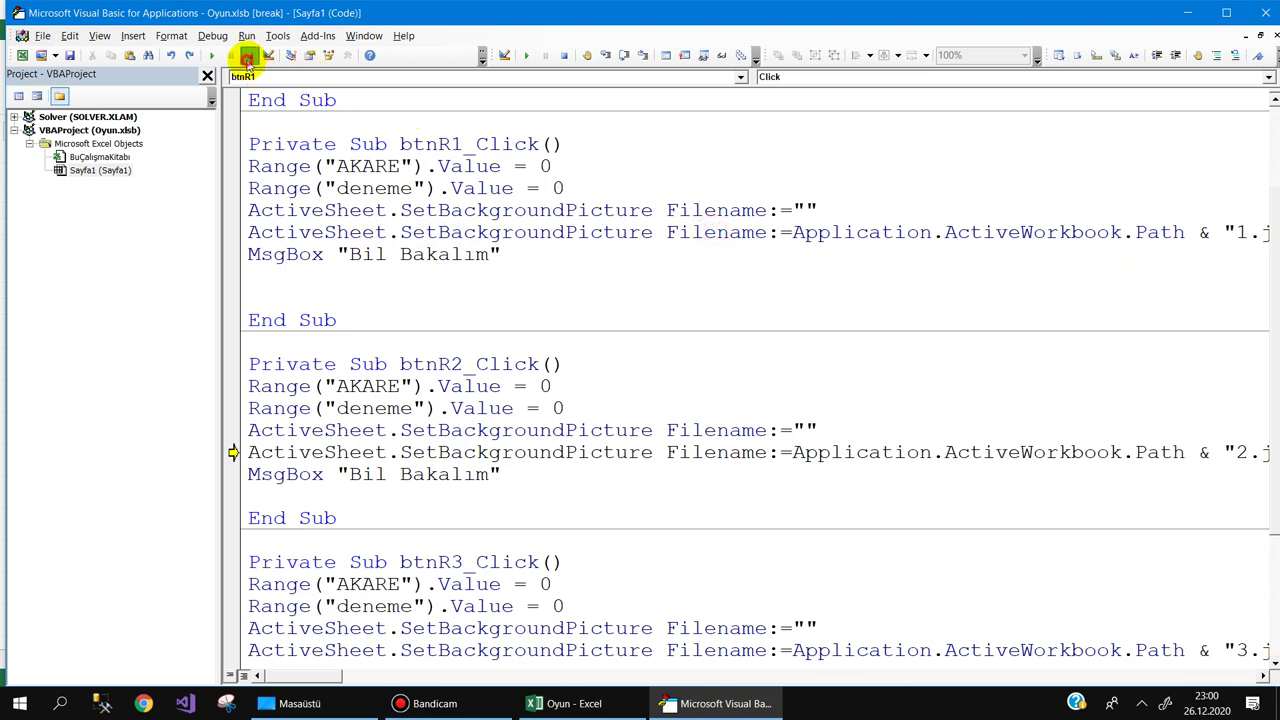
click(247, 58)
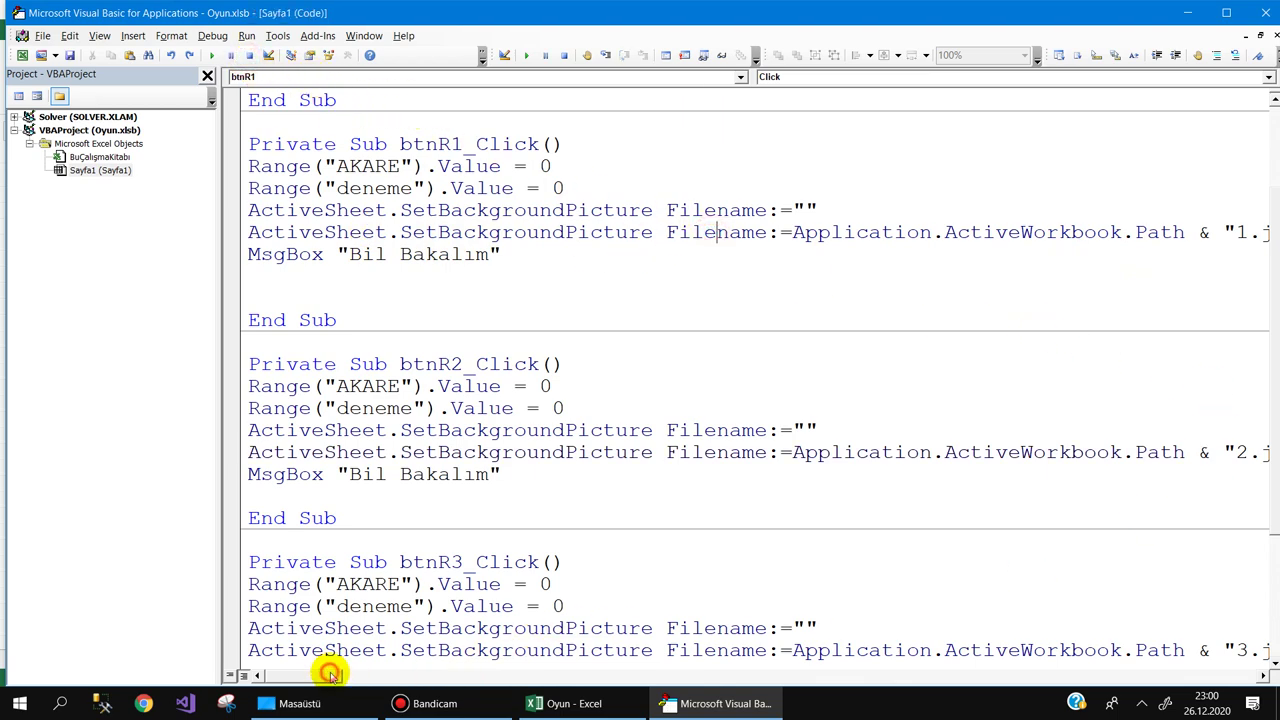
Insert a backslash folder separator before "1.jpg" and "2.jpg" in the file paths
drag(331, 673, 354, 673)
click(948, 233)
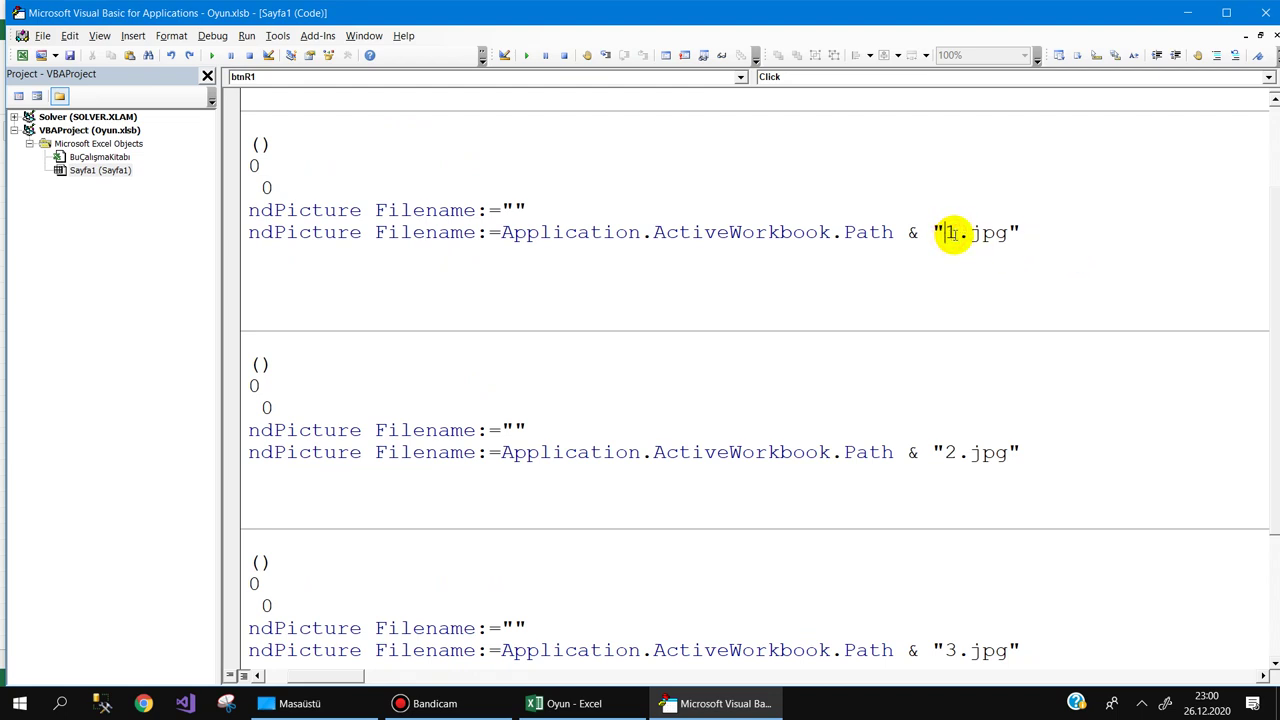
text(\)
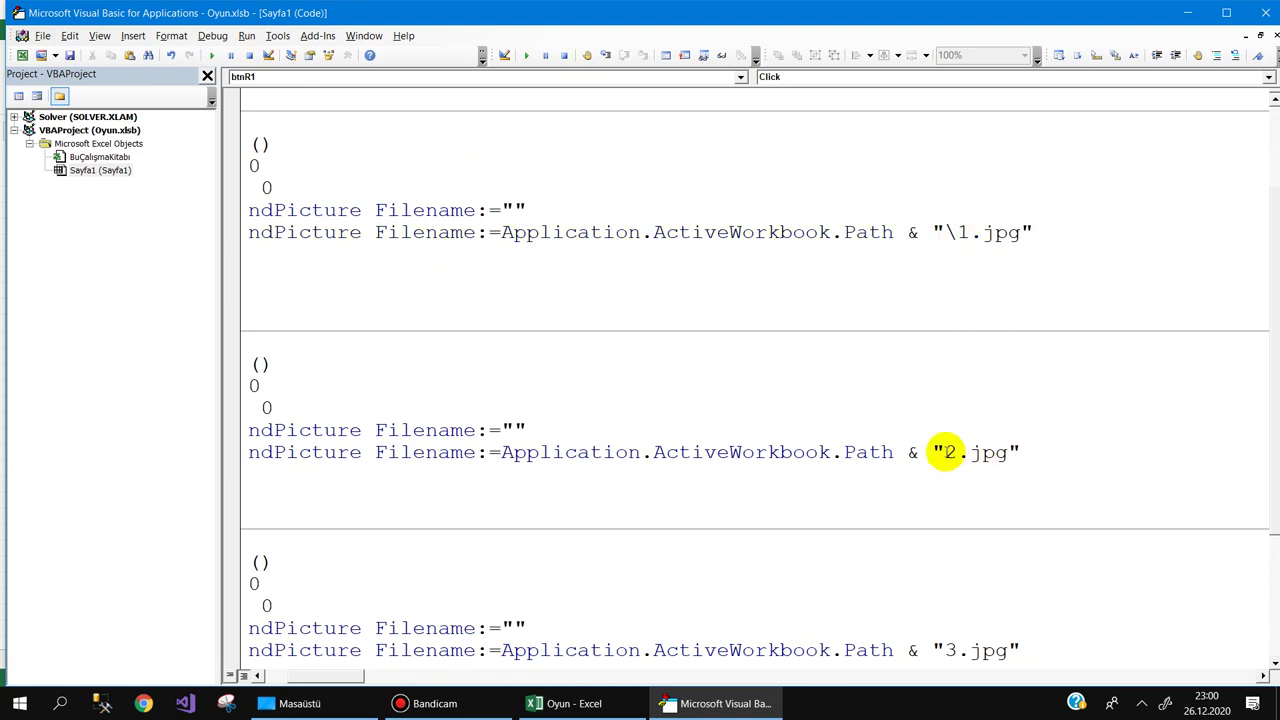
text(\)
click(945, 650)
text(\)
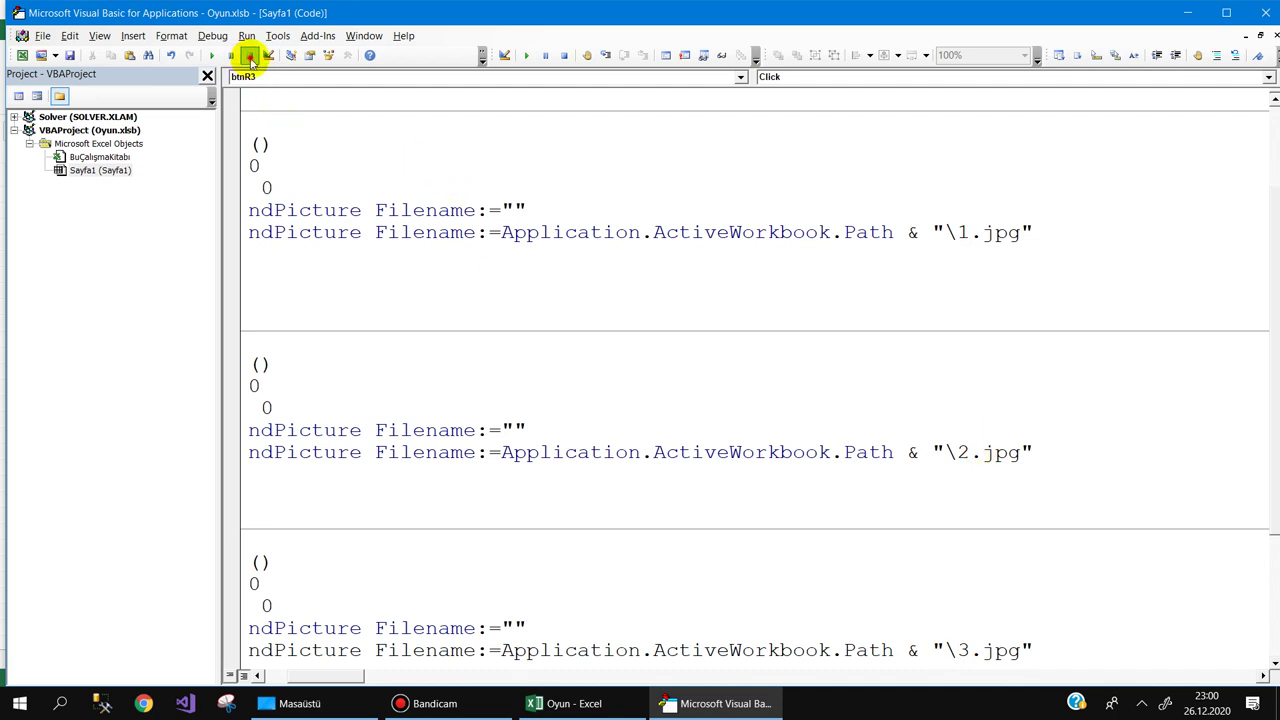
Close the VBA editor, reset the board, and load picture 2 behind the grid
click(1262, 12)
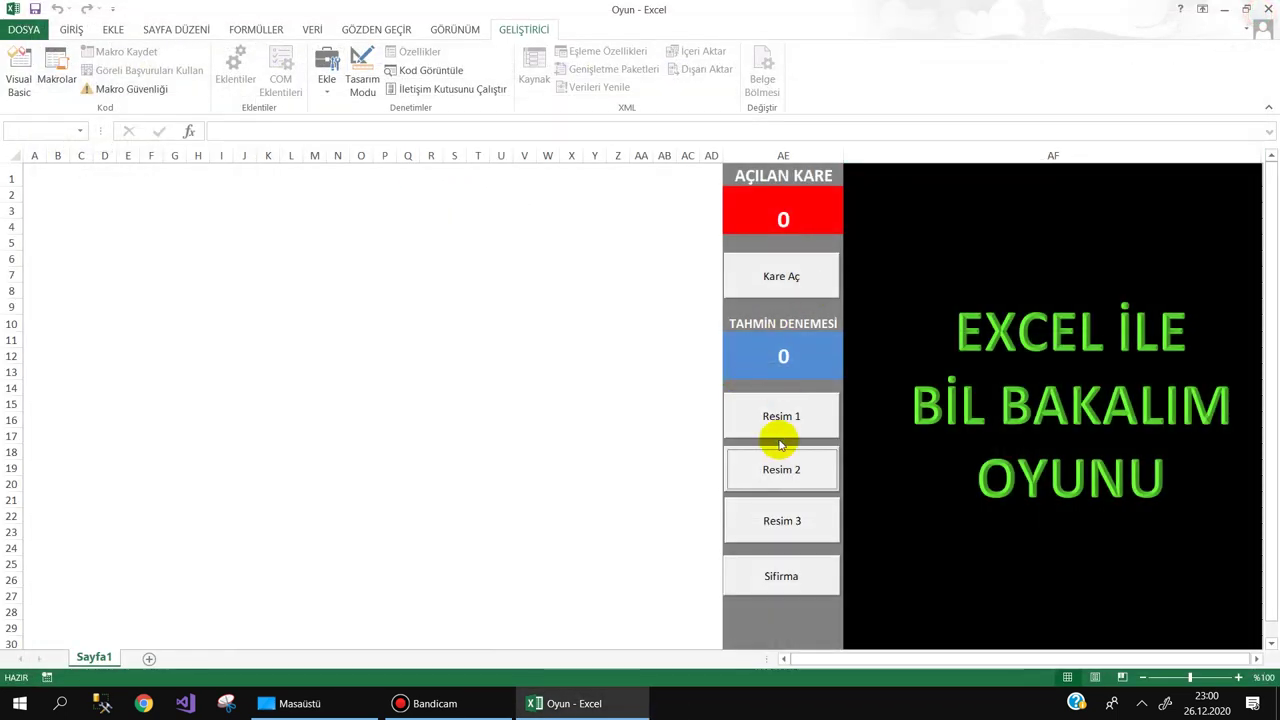
click(783, 575)
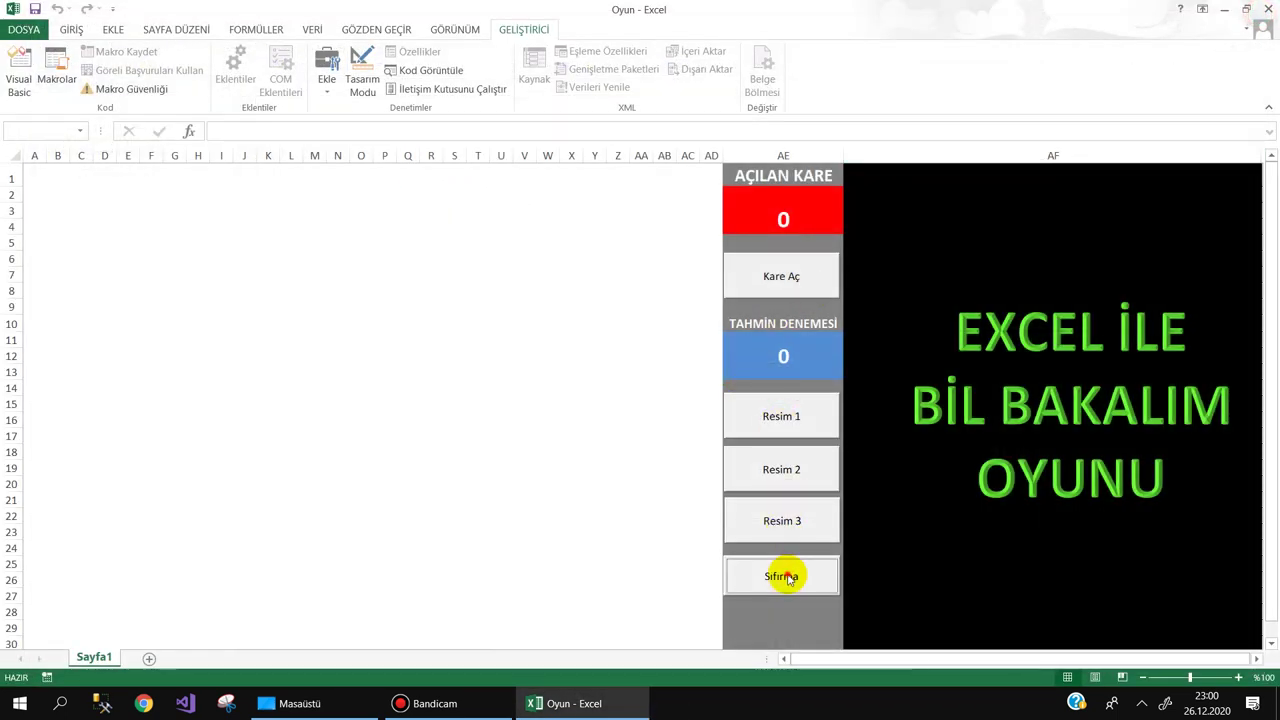
click(781, 477)
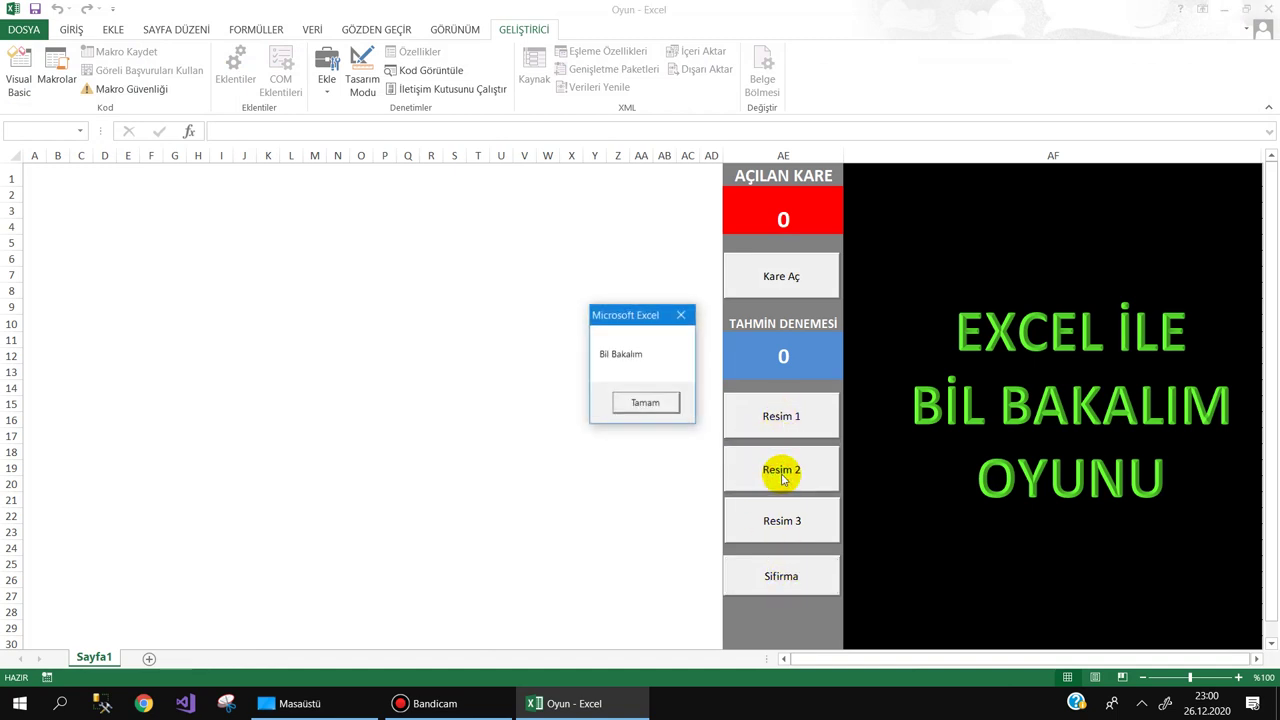
click(638, 401)
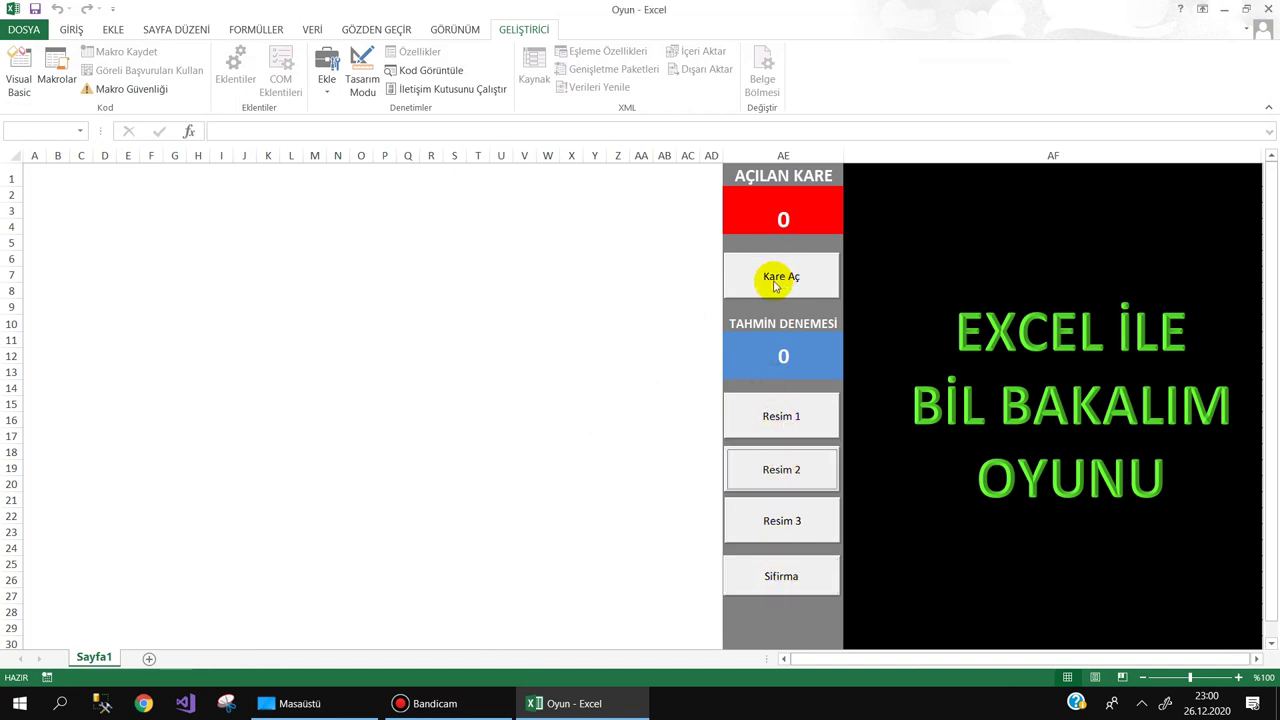
Reveal picture squares 20 at a time until 260 are open
click(776, 284)
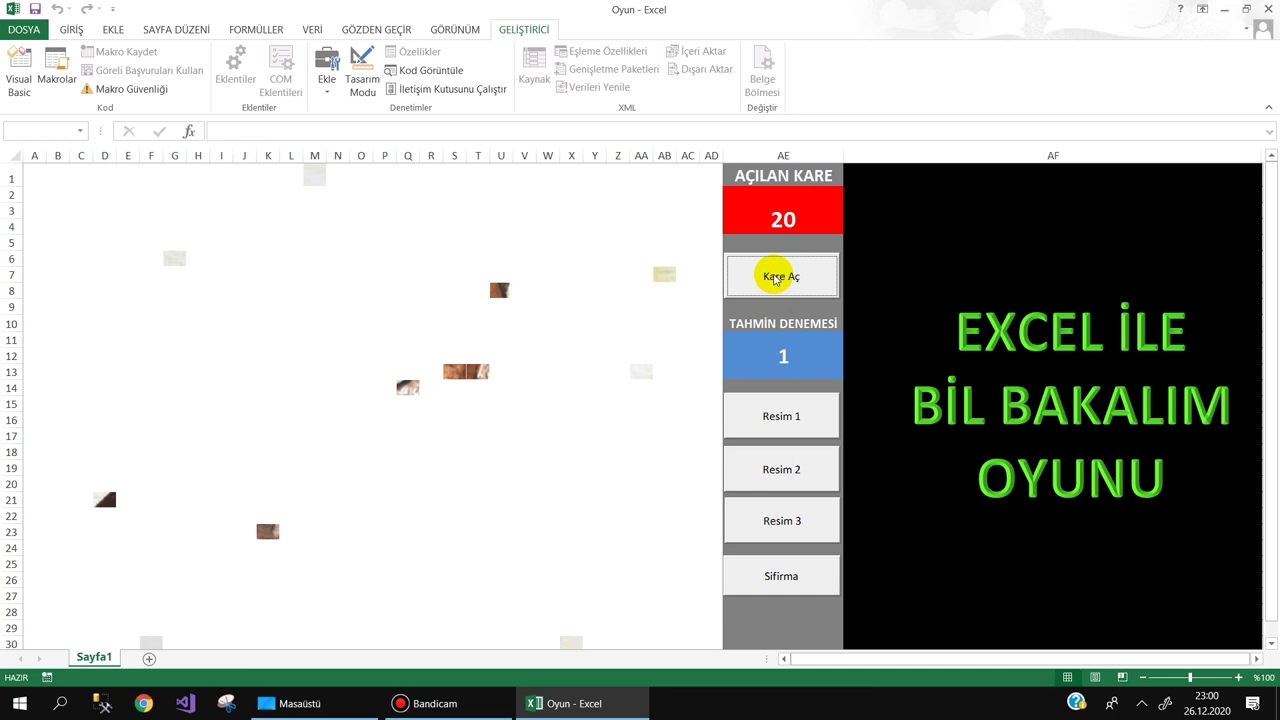
click(775, 280)
click(775, 279)
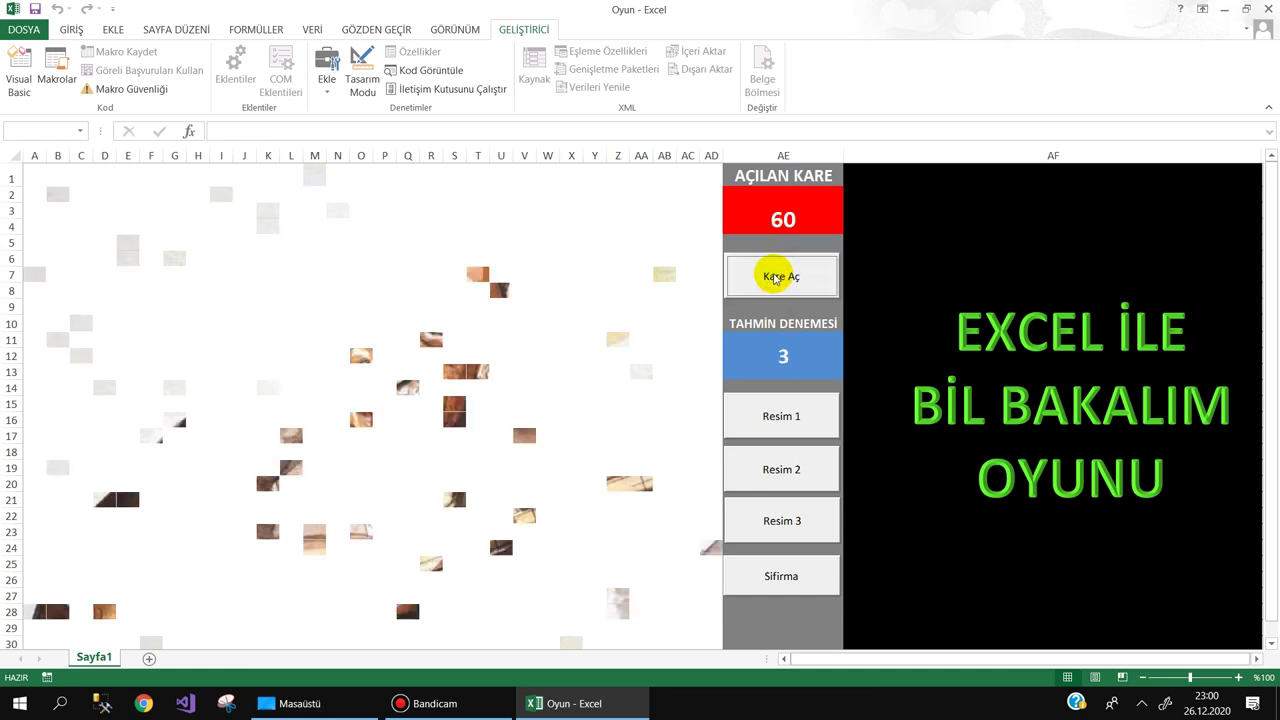
click(776, 279)
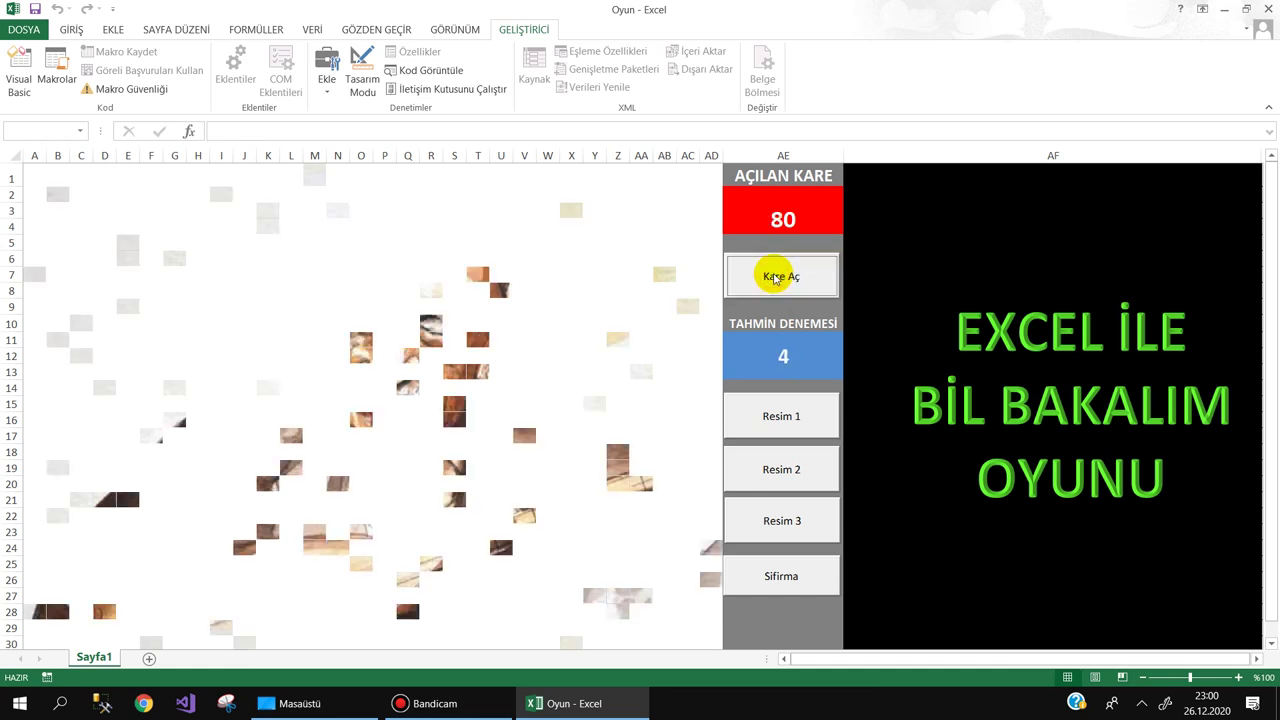
click(776, 279)
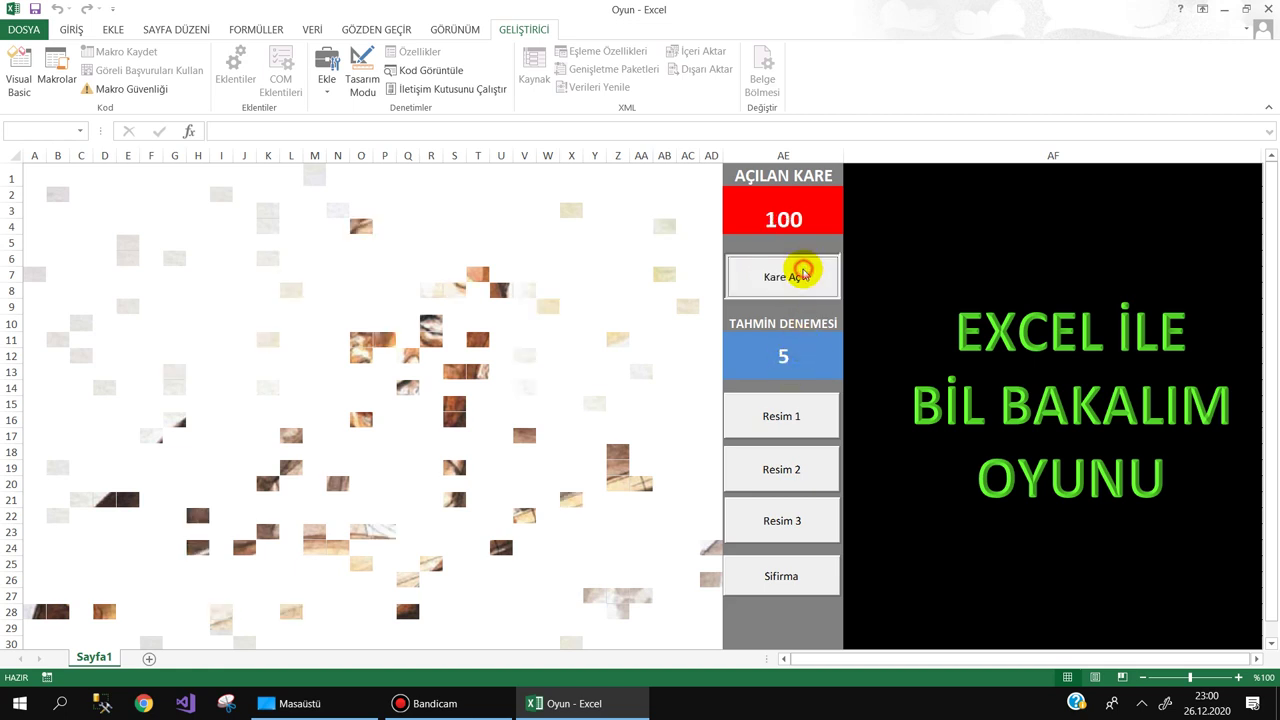
click(804, 274)
click(801, 281)
click(801, 282)
click(801, 282)
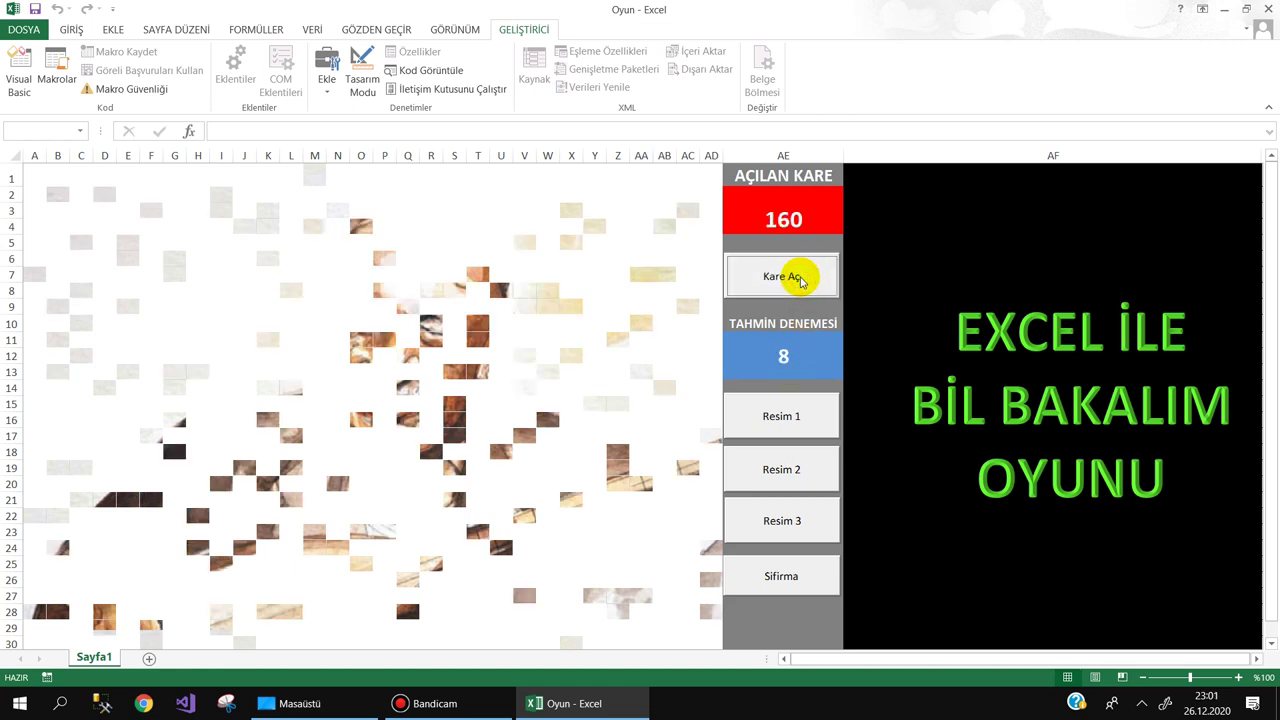
click(801, 282)
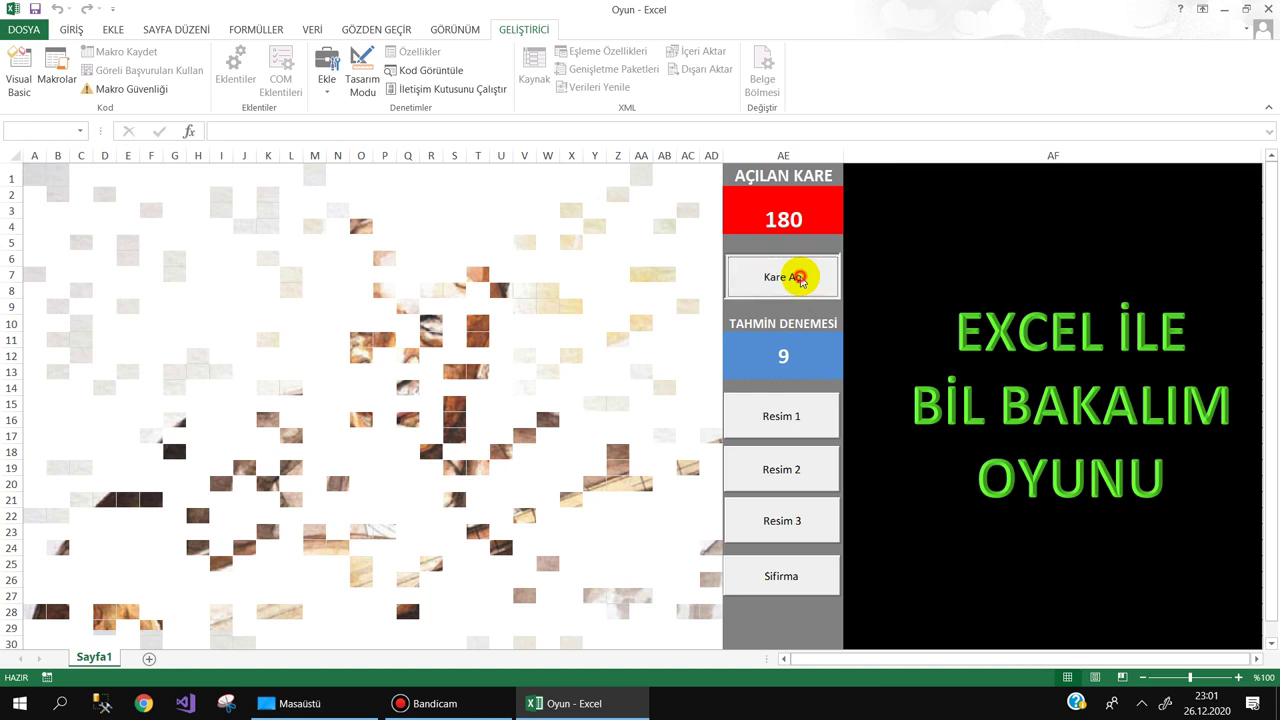
click(801, 281)
click(801, 281)
click(800, 280)
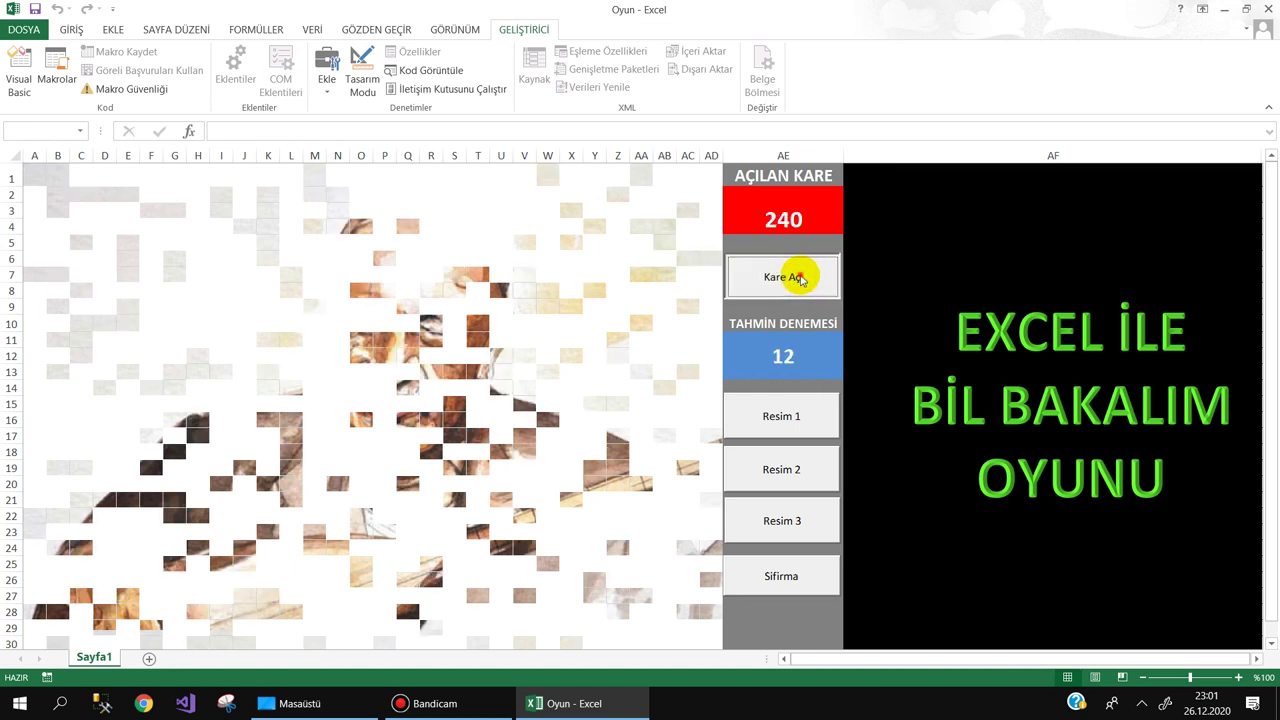
click(800, 280)
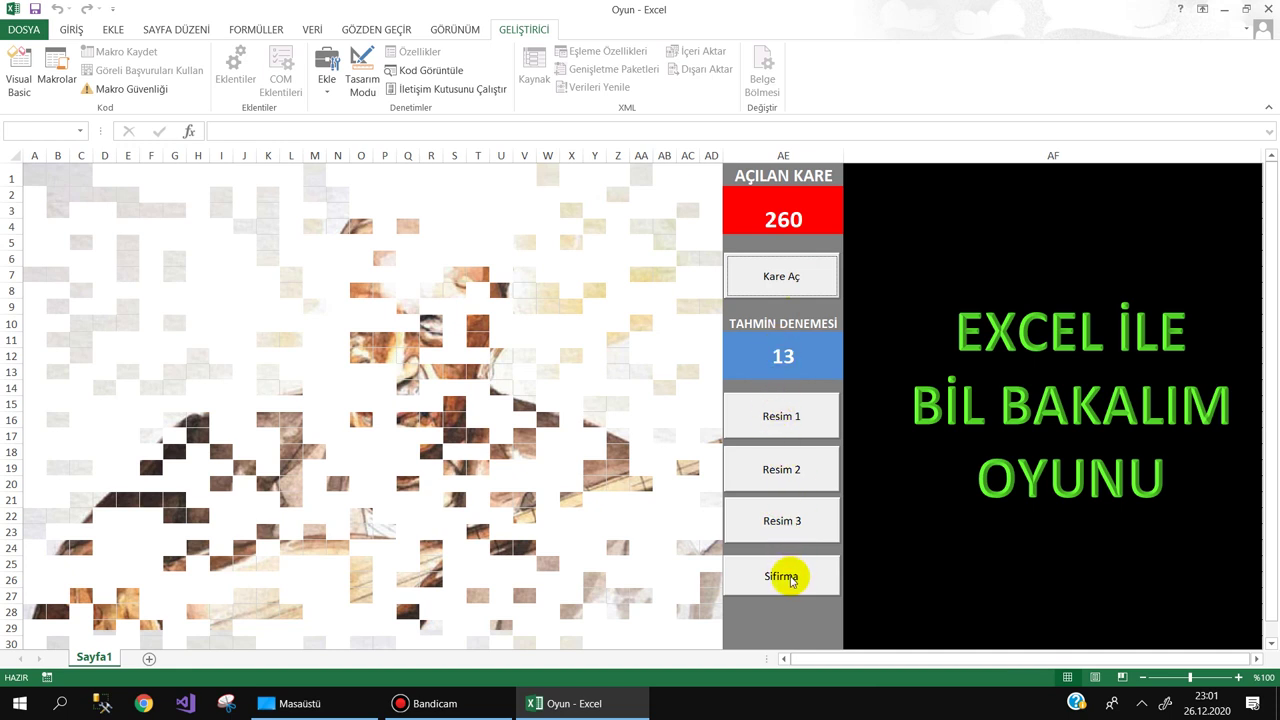
Reset the board and counters, then load picture 3 for a new round
click(795, 580)
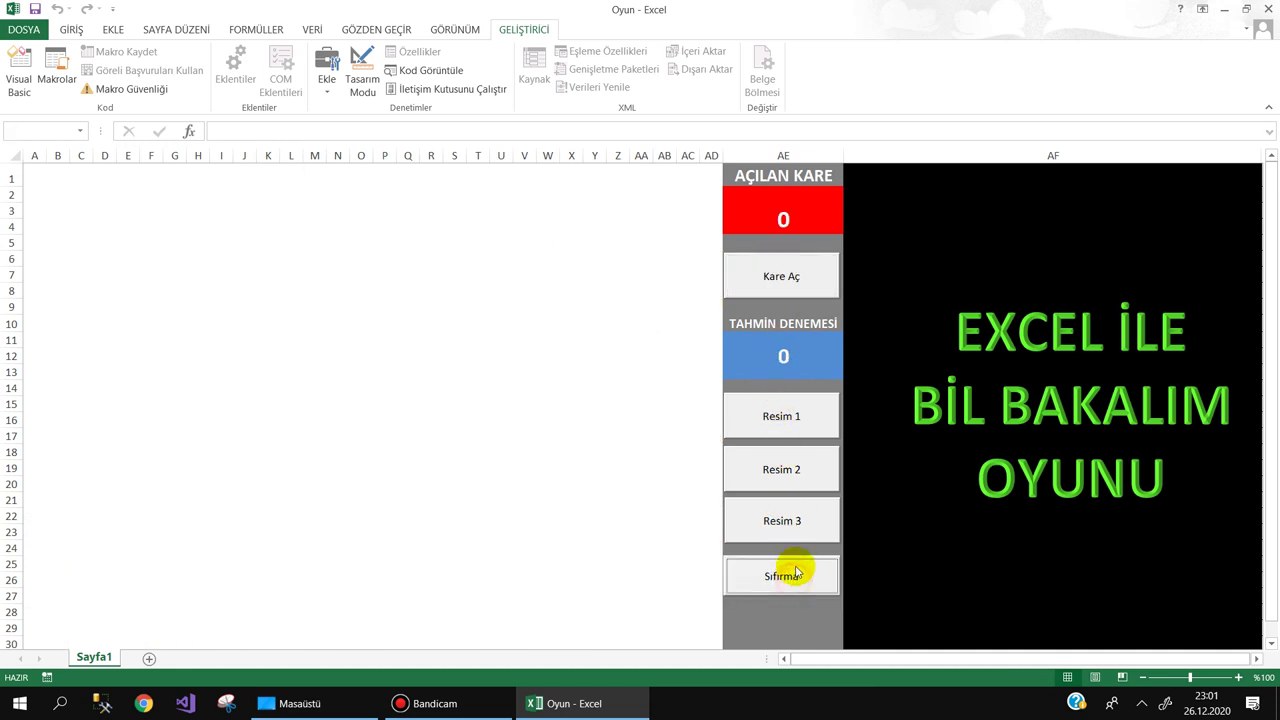
click(798, 520)
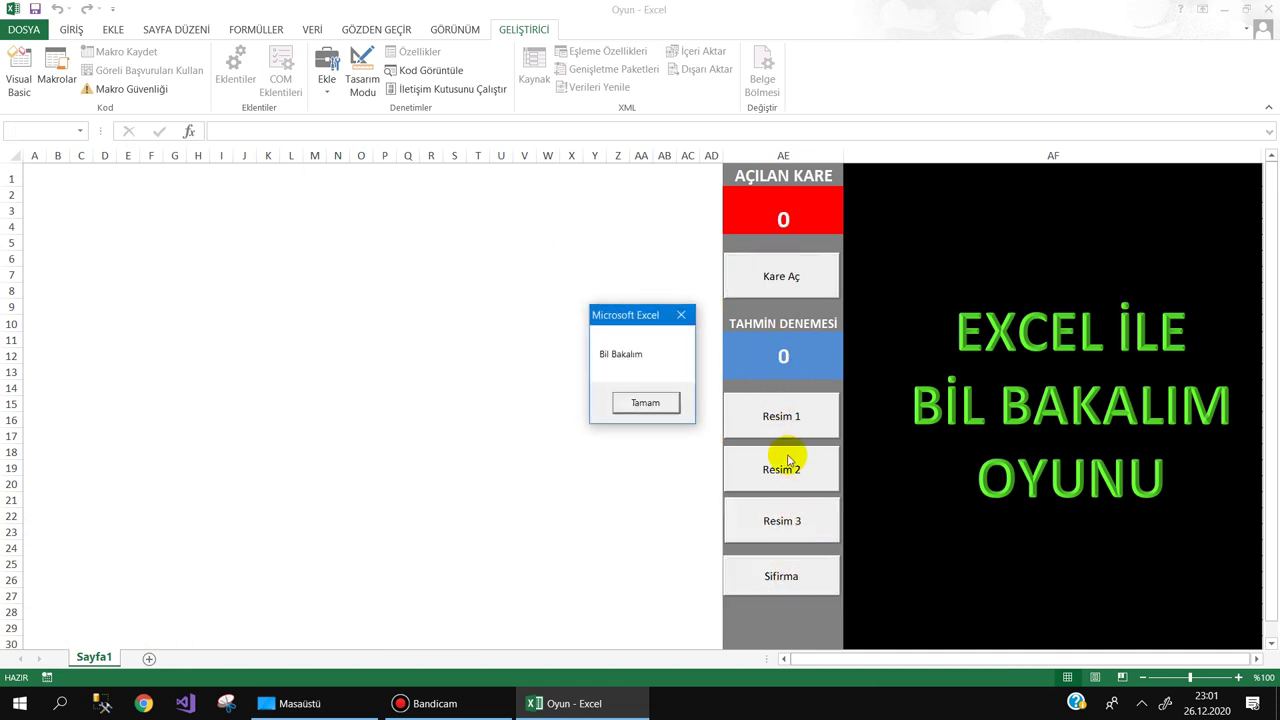
click(640, 401)
Reveal picture squares 20 at a time until 440 are open
click(779, 277)
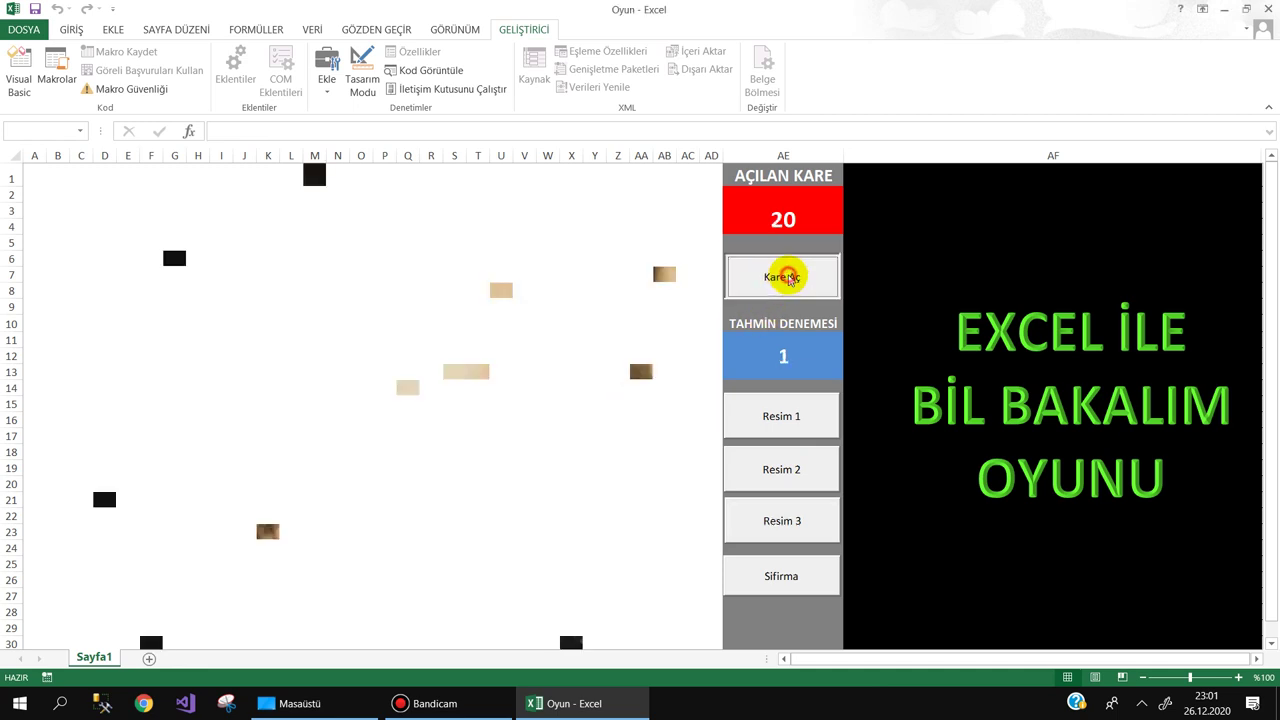
click(789, 278)
click(789, 278)
click(789, 278)
click(789, 278)
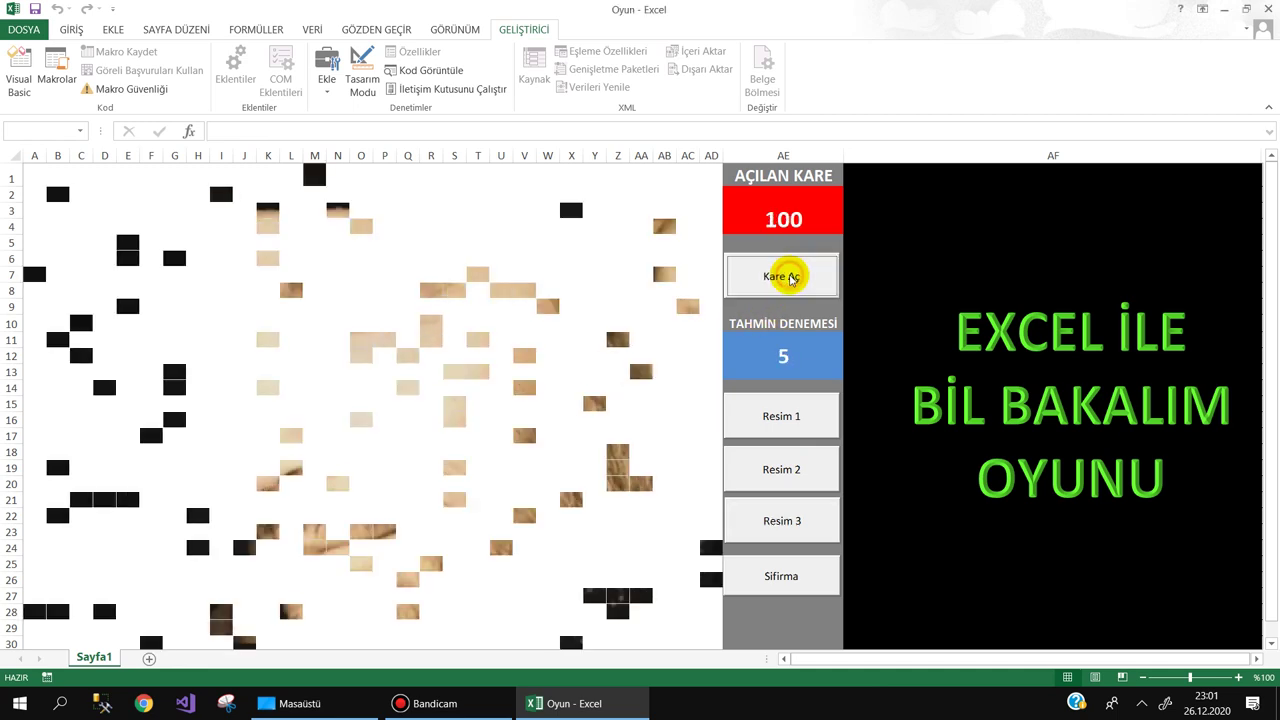
click(789, 278)
click(789, 278)
click(789, 278)
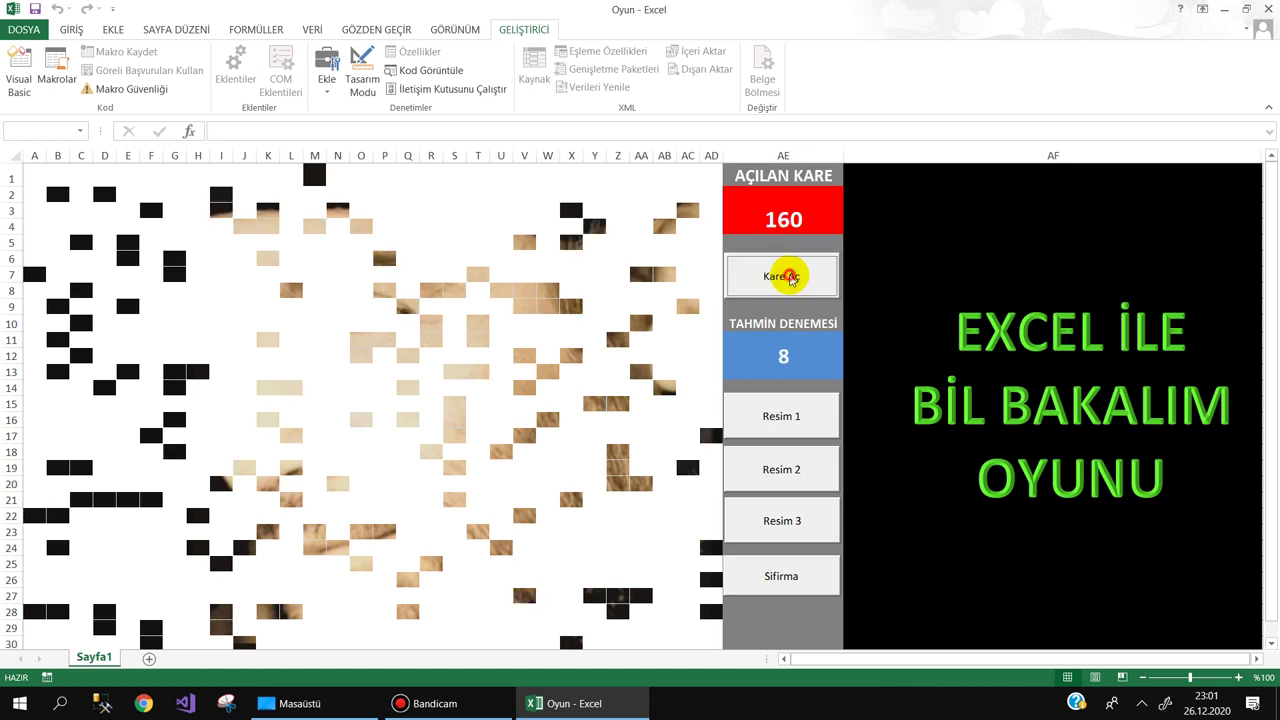
click(789, 278)
click(789, 278)
click(789, 278)
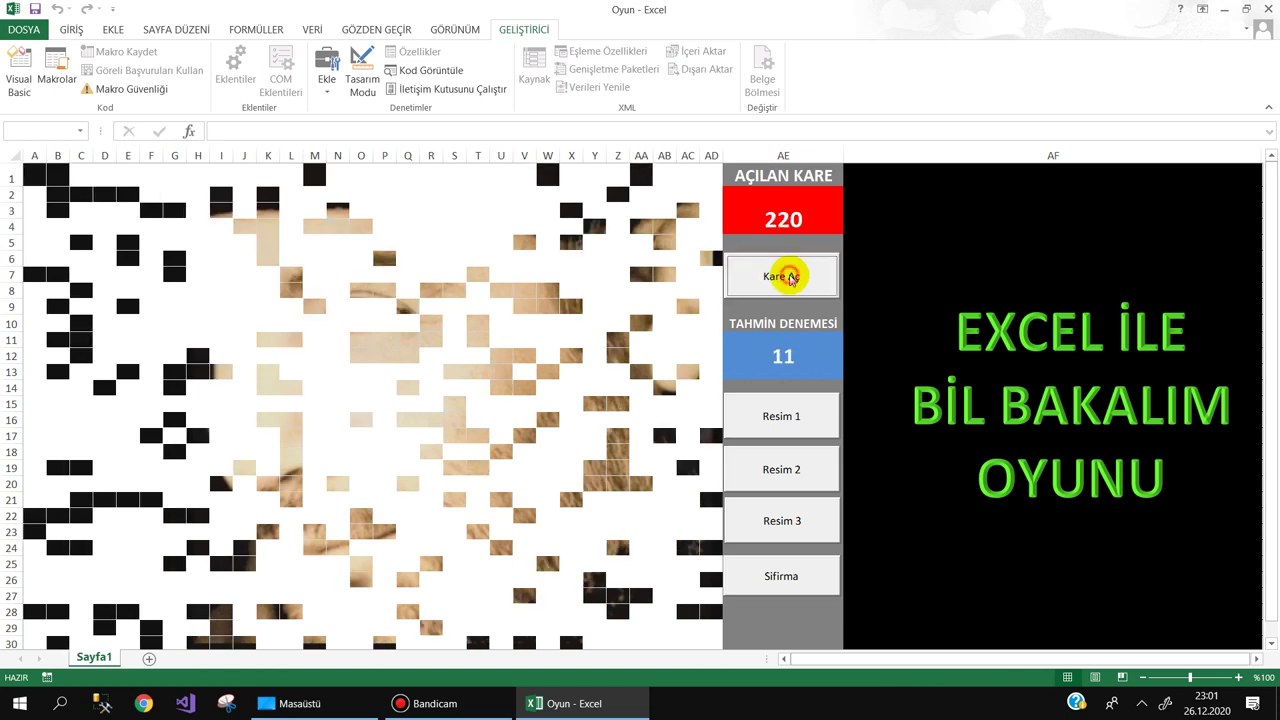
click(789, 278)
click(789, 278)
click(789, 278)
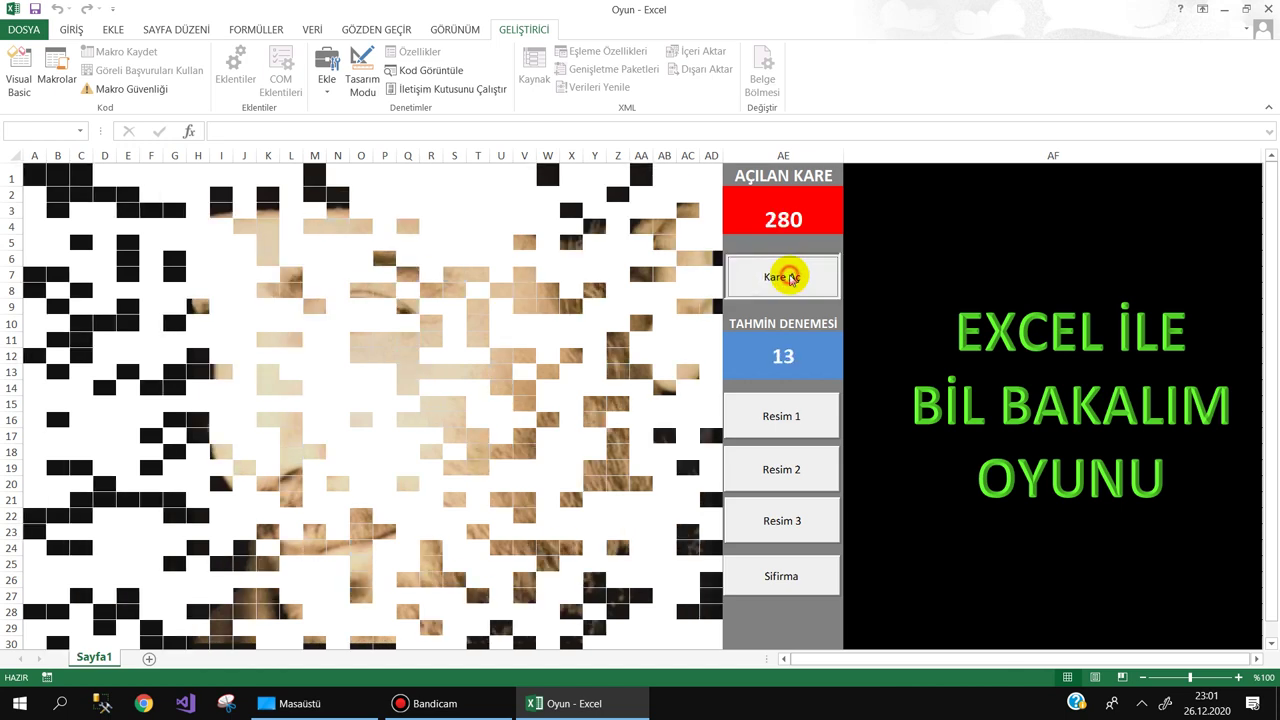
click(790, 278)
click(790, 278)
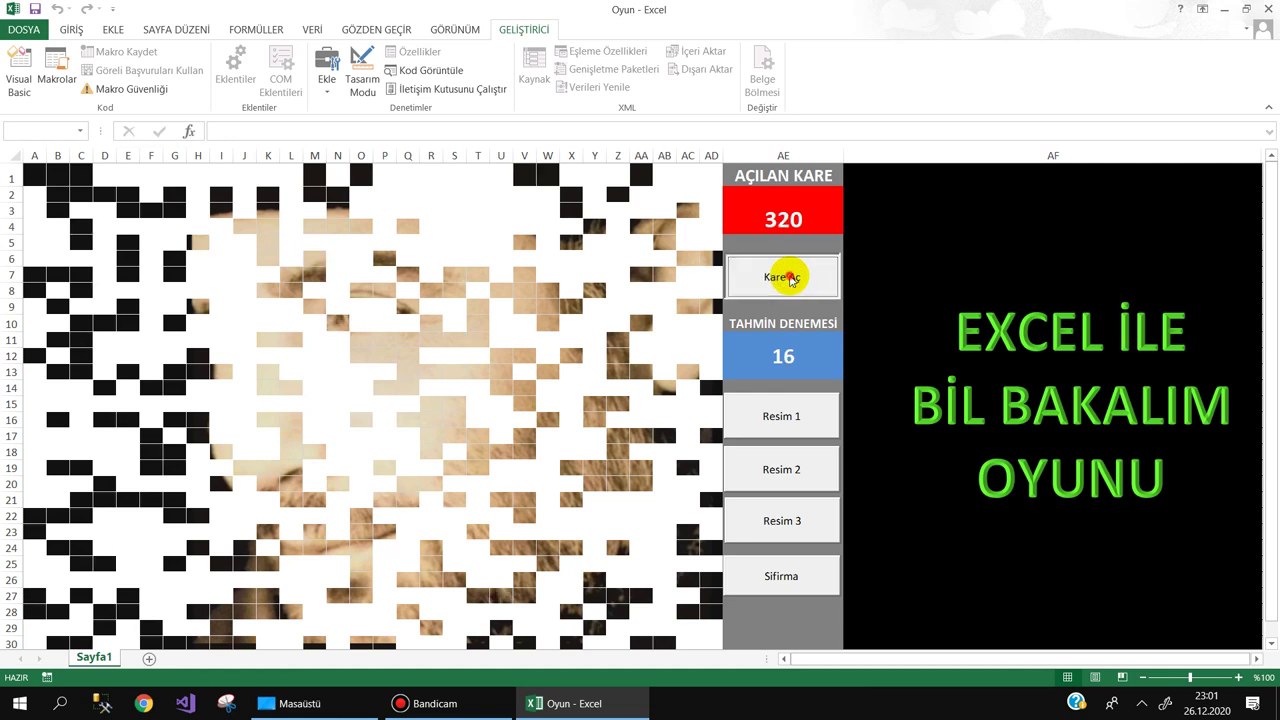
click(790, 278)
click(790, 278)
click(790, 278)
click(790, 278)
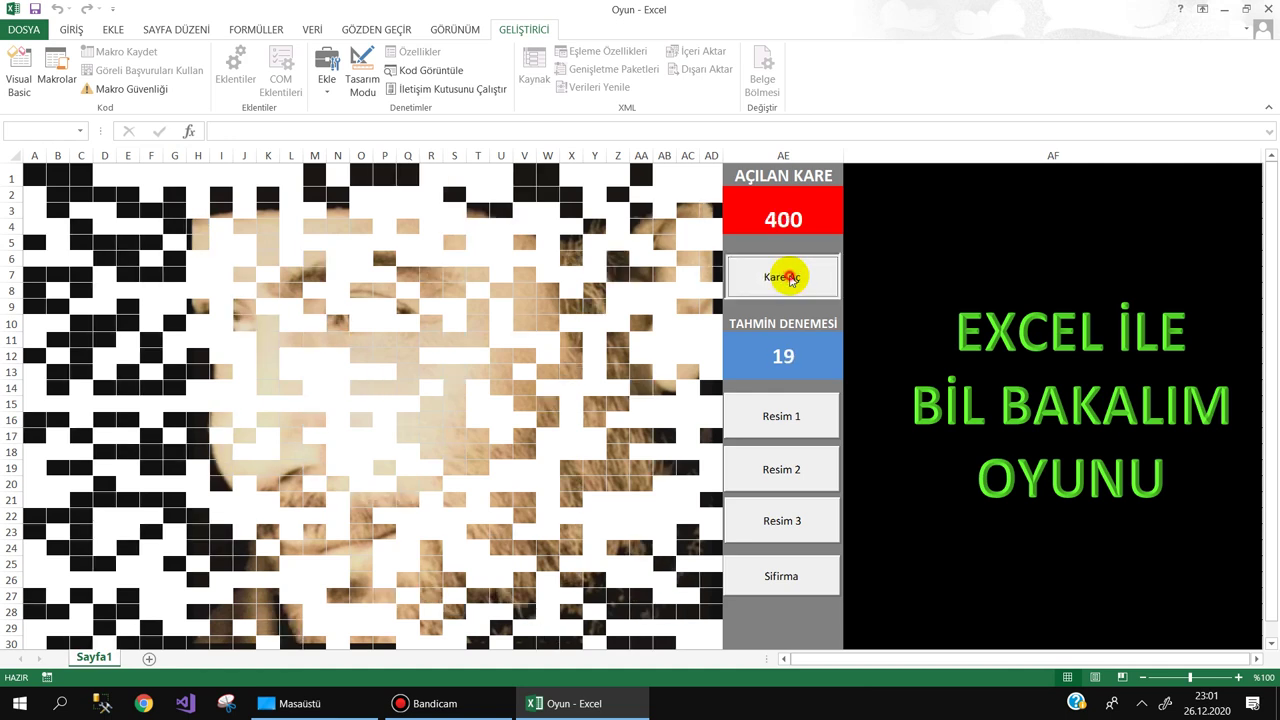
click(790, 278)
click(790, 278)
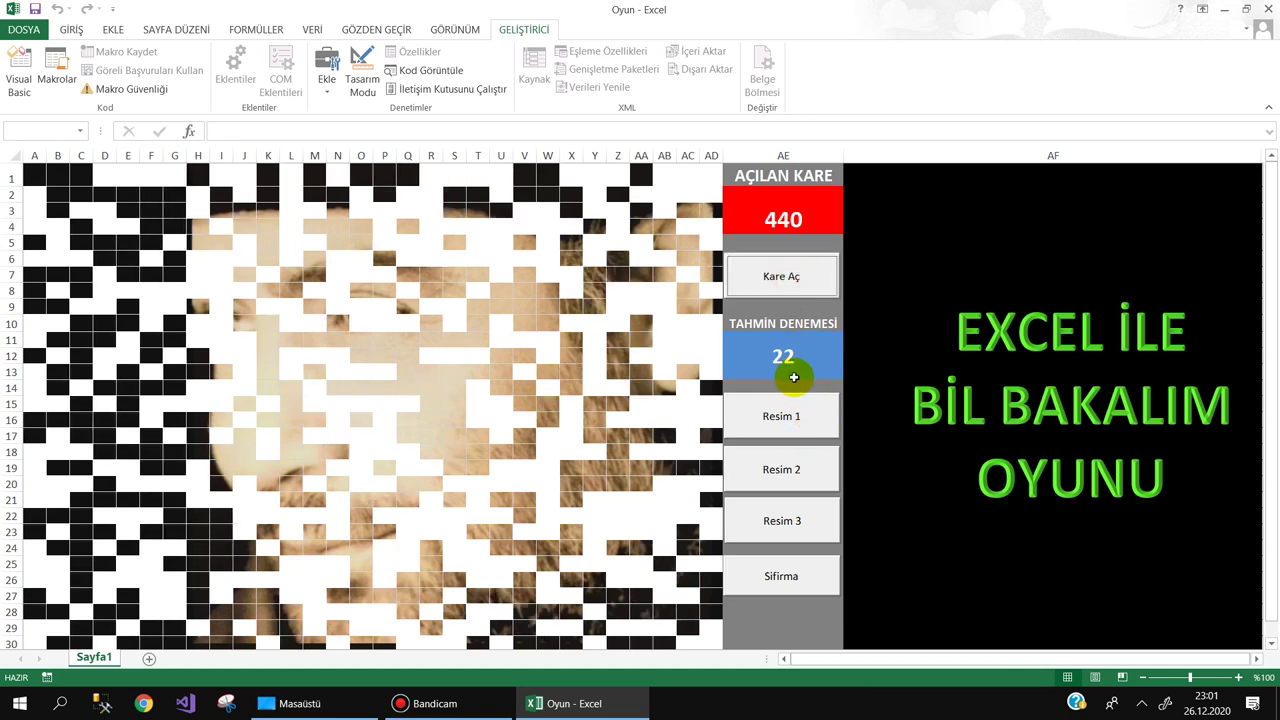
Reset the board and start a fresh round with 40 squares revealed
click(799, 578)
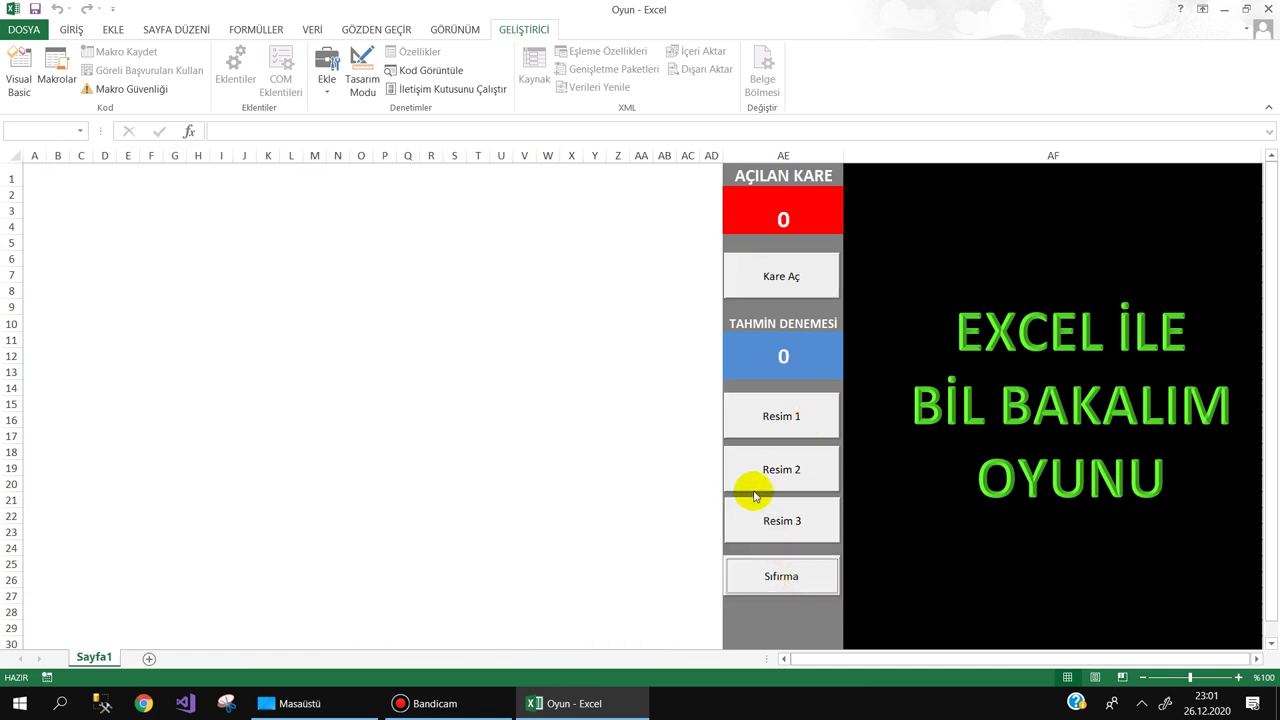
click(778, 288)
click(769, 277)
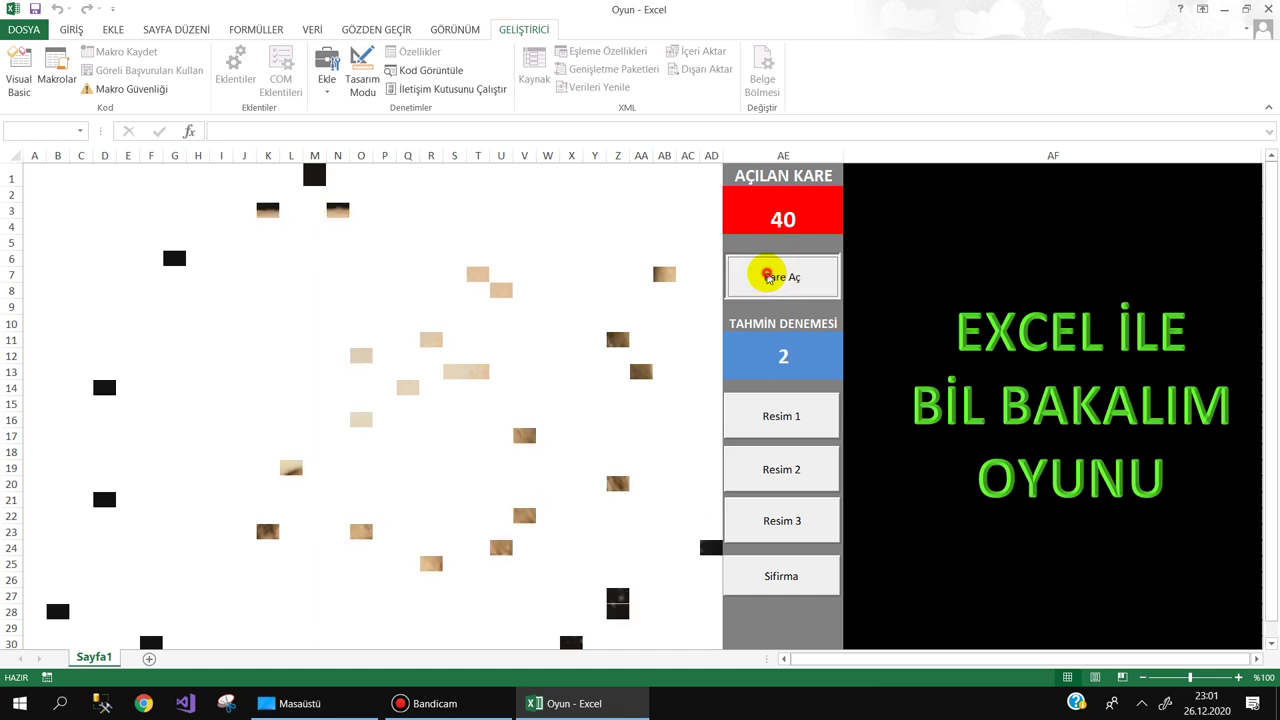
click(768, 277)
Show the Bandicam recorder window over the game sheet, nudged slightly right
click(420, 703)
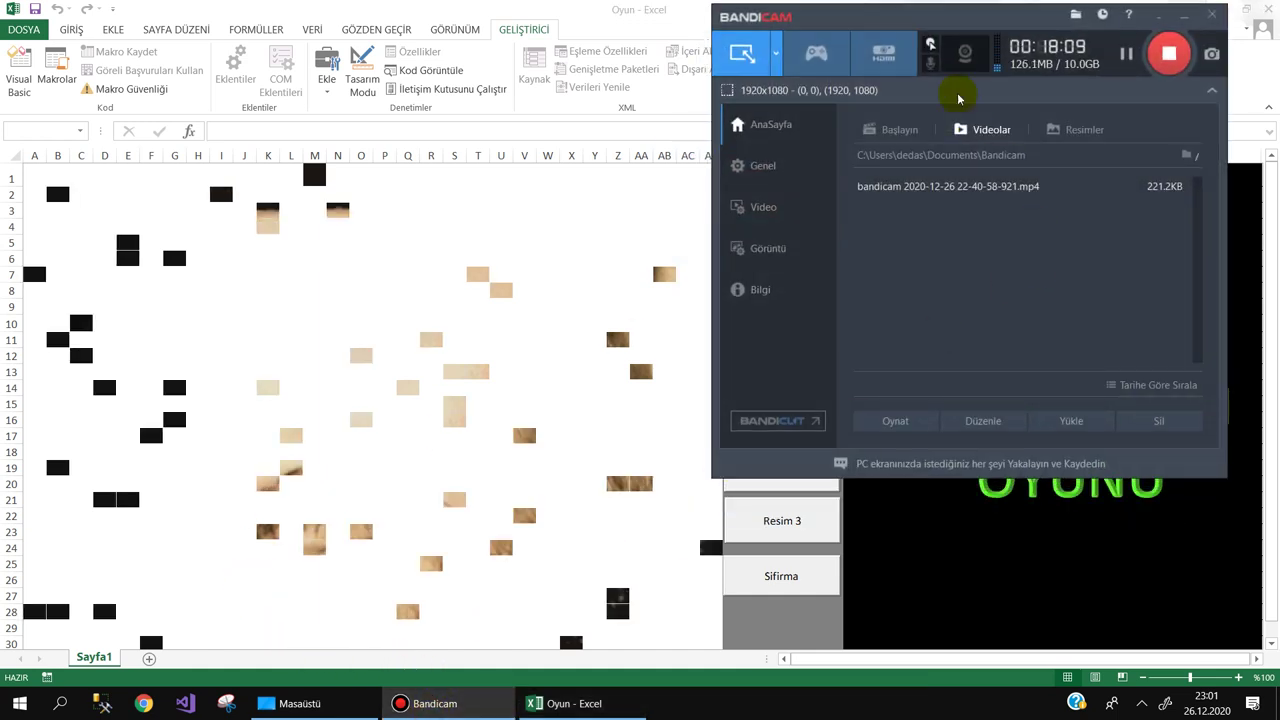
mouse_move(965, 28)
mouse_down()
mouse_move(1032, 22)
mouse_move(1010, 19)
mouse_up()
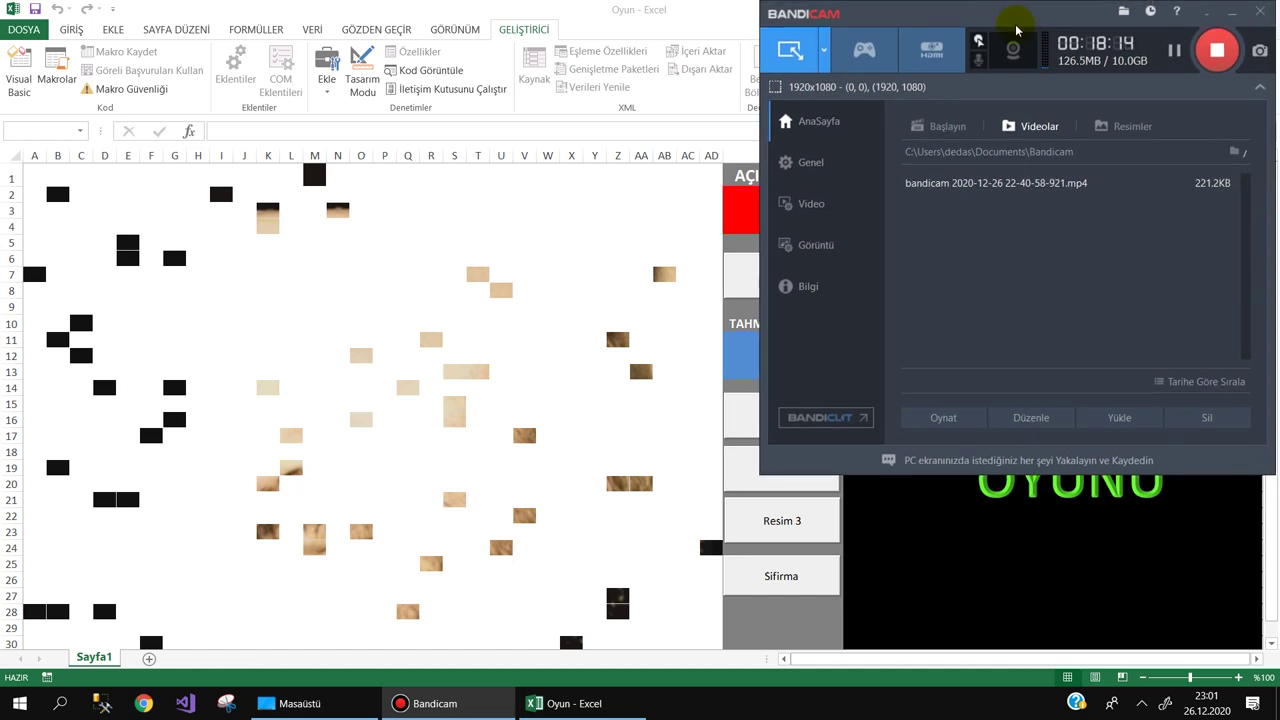